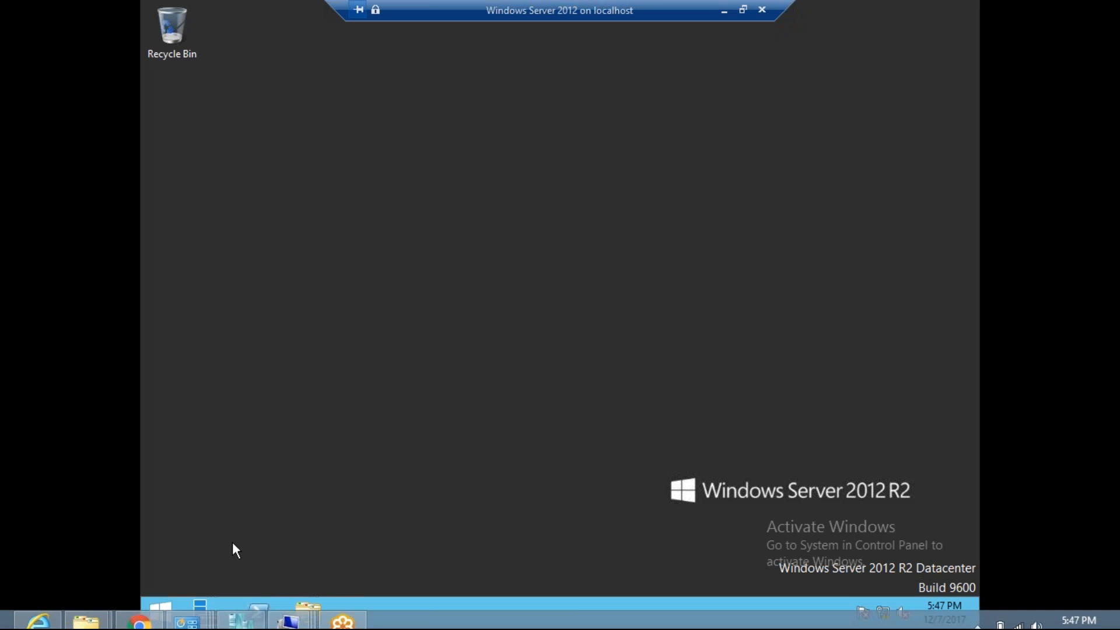
Launch Server Manager and query the default DNS server with nslookup in a Command Prompt.
click(203, 613)
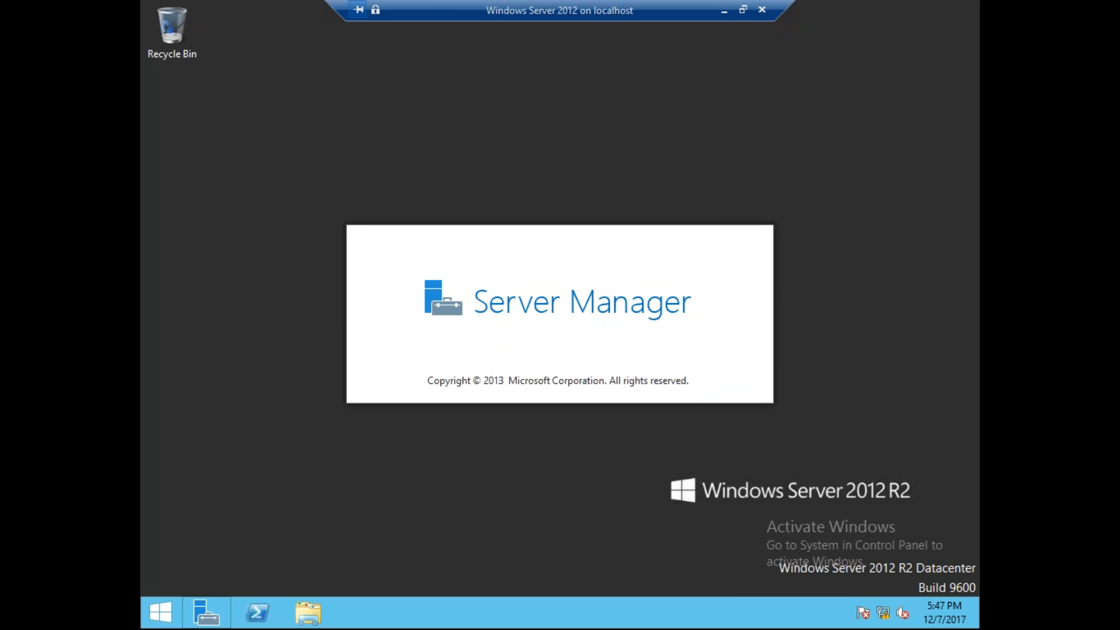
key(super+r)
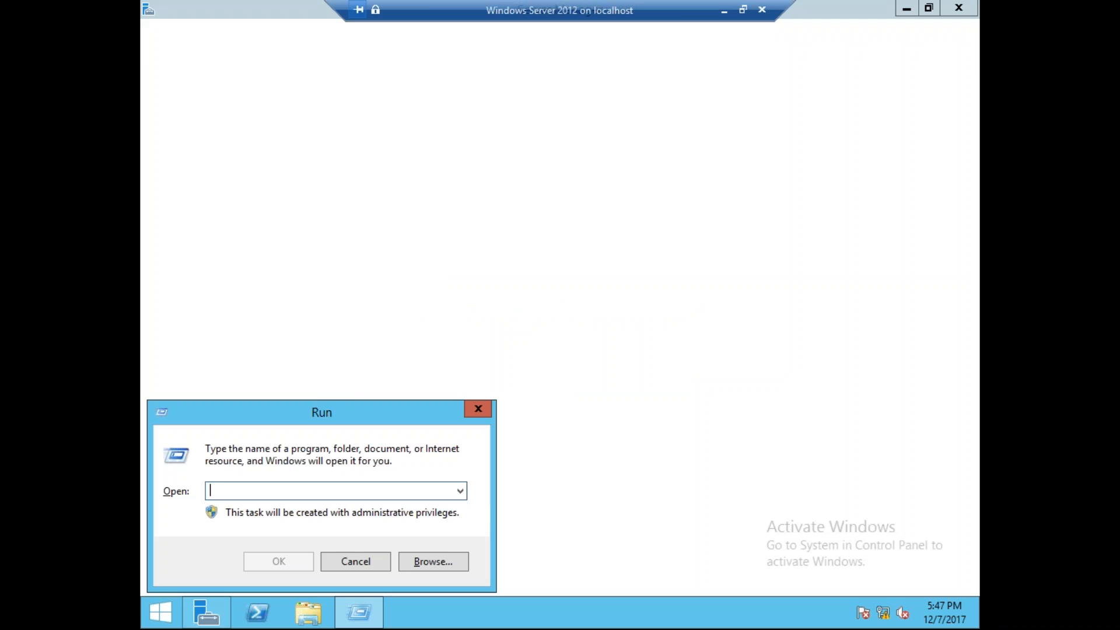
text(cmd)
key(Return)
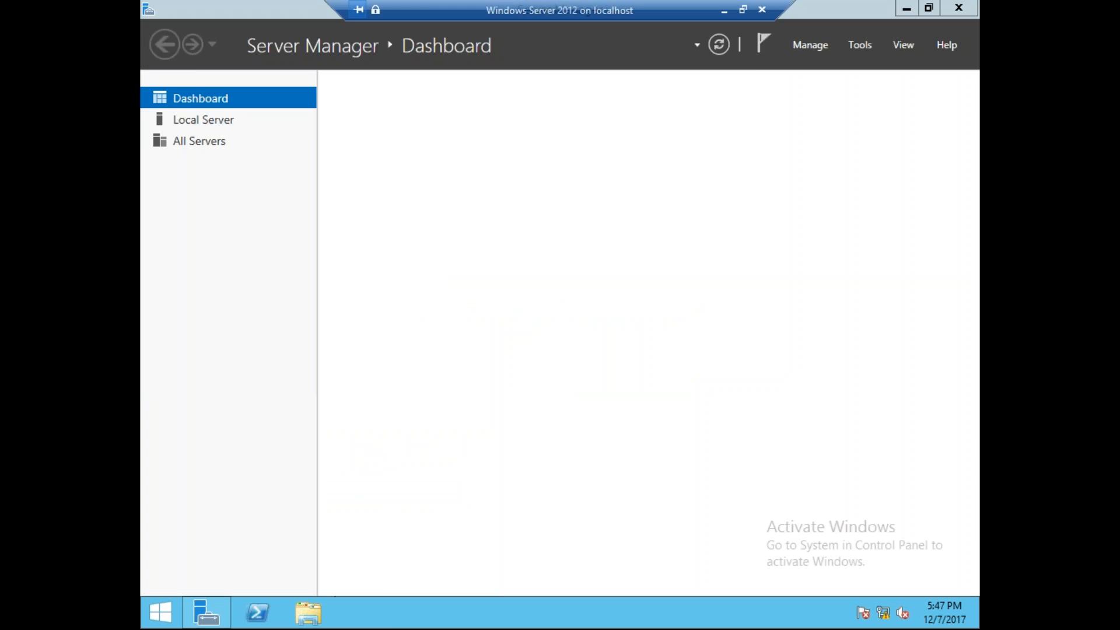
text(ns)
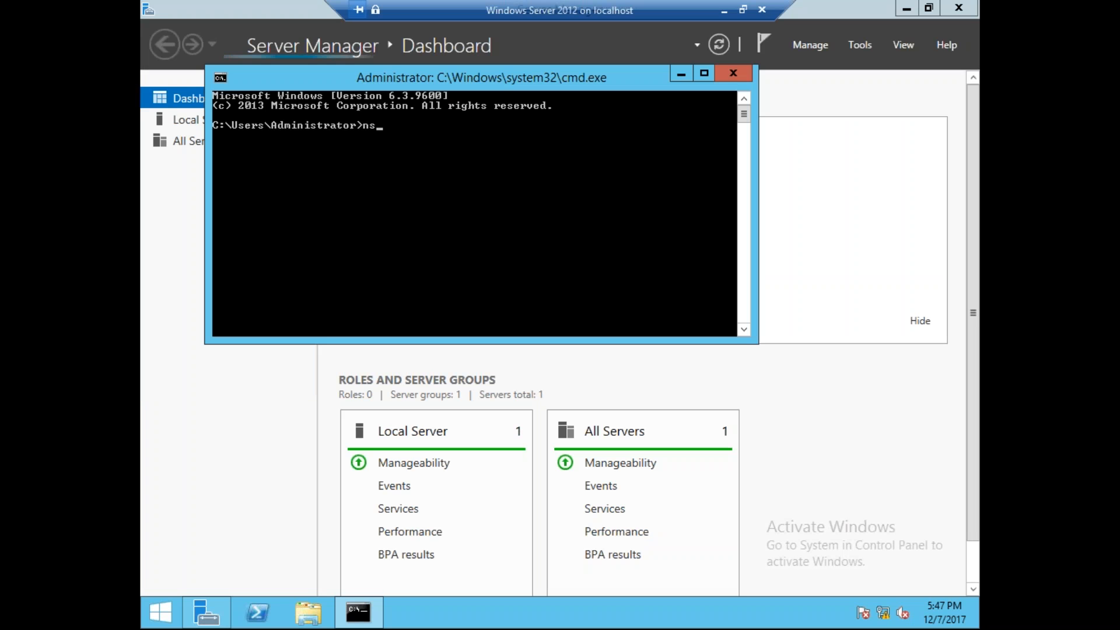
text(lookup)
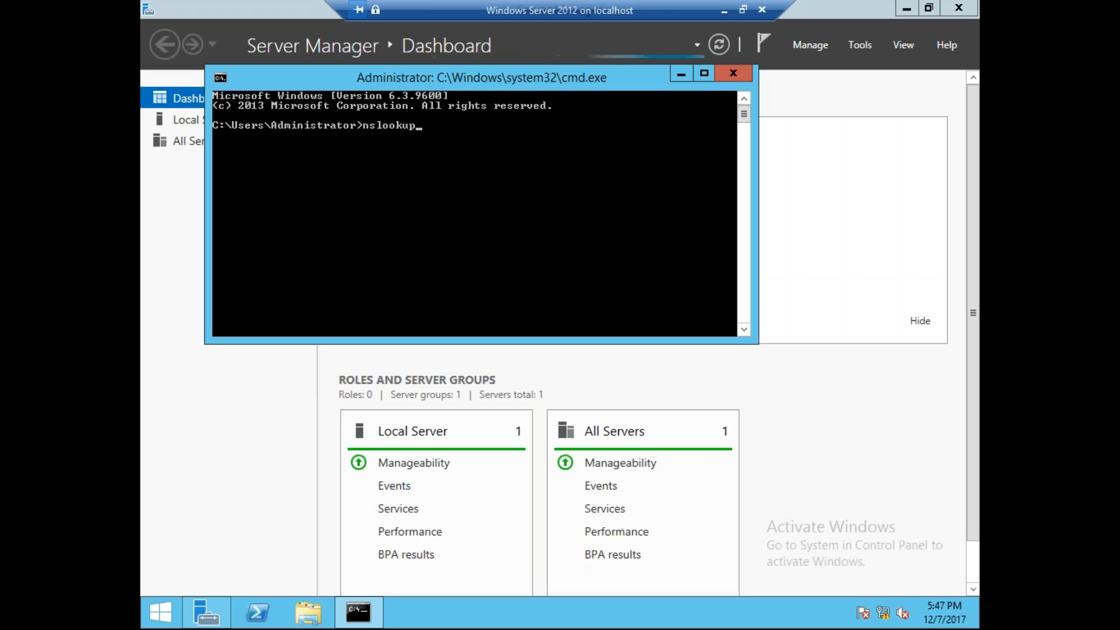
key(Return)
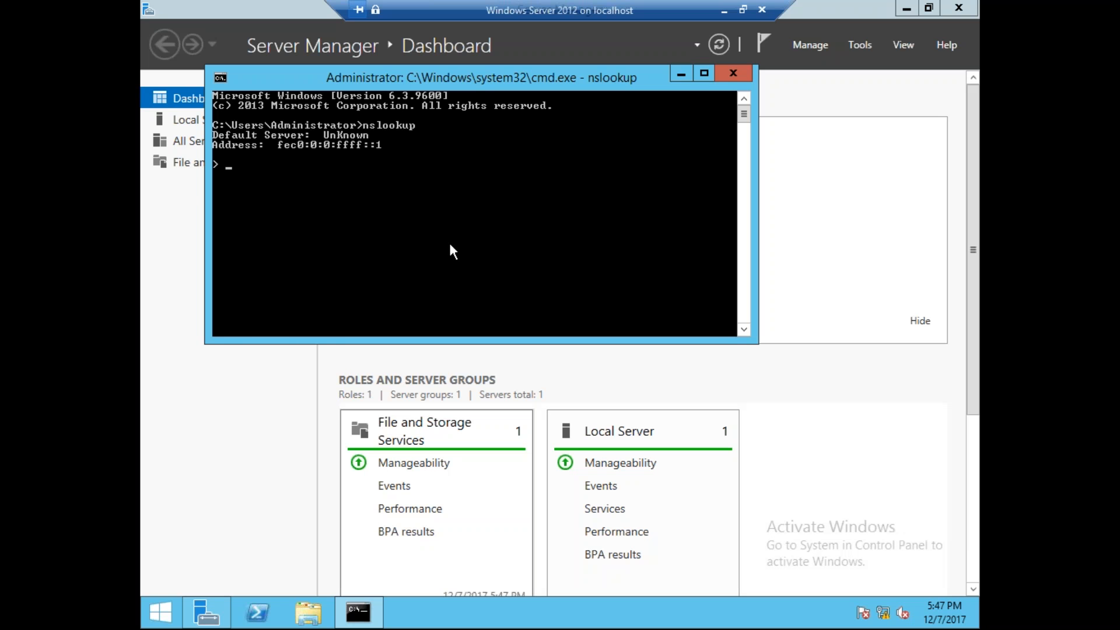
click(687, 77)
Switch to the VM-2 virtual machine and review the forward and reverse lookup zones in its DNS Manager.
right_click(885, 614)
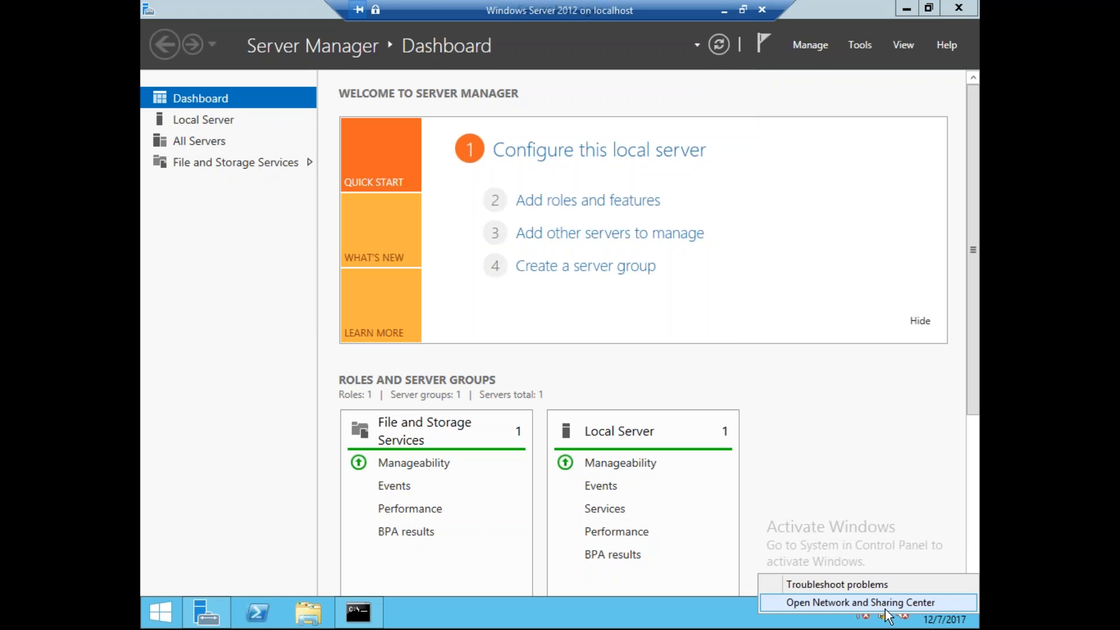
click(727, 14)
click(326, 204)
double_click(327, 205)
click(230, 115)
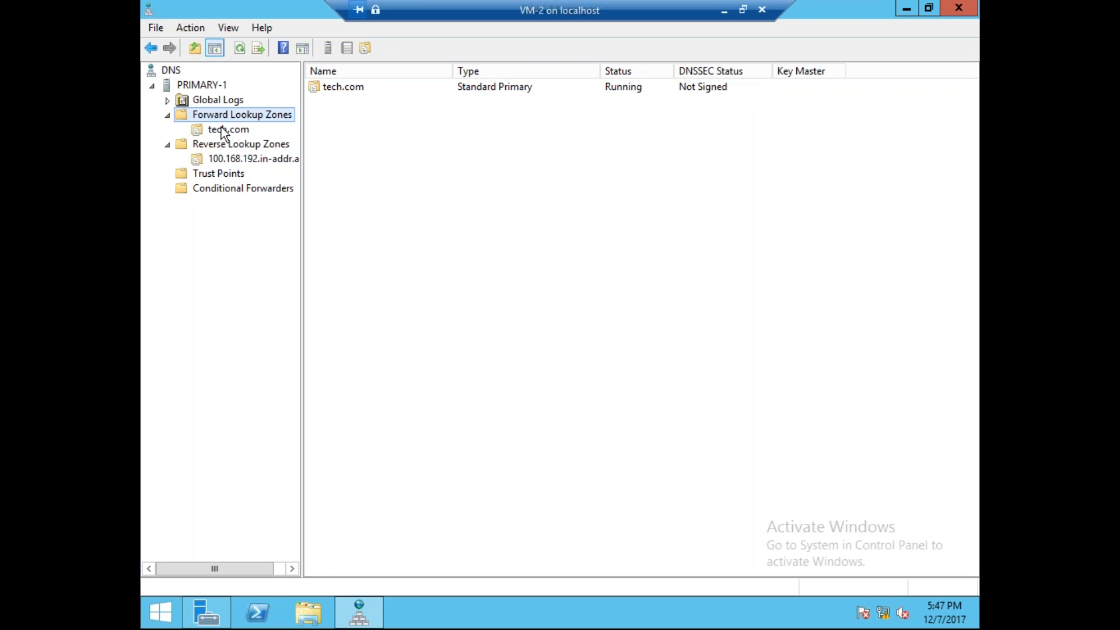
click(222, 143)
click(243, 115)
click(507, 88)
View the network connection details of VM-2's Ethernet adapter from Network and Sharing Center.
right_click(883, 613)
click(877, 600)
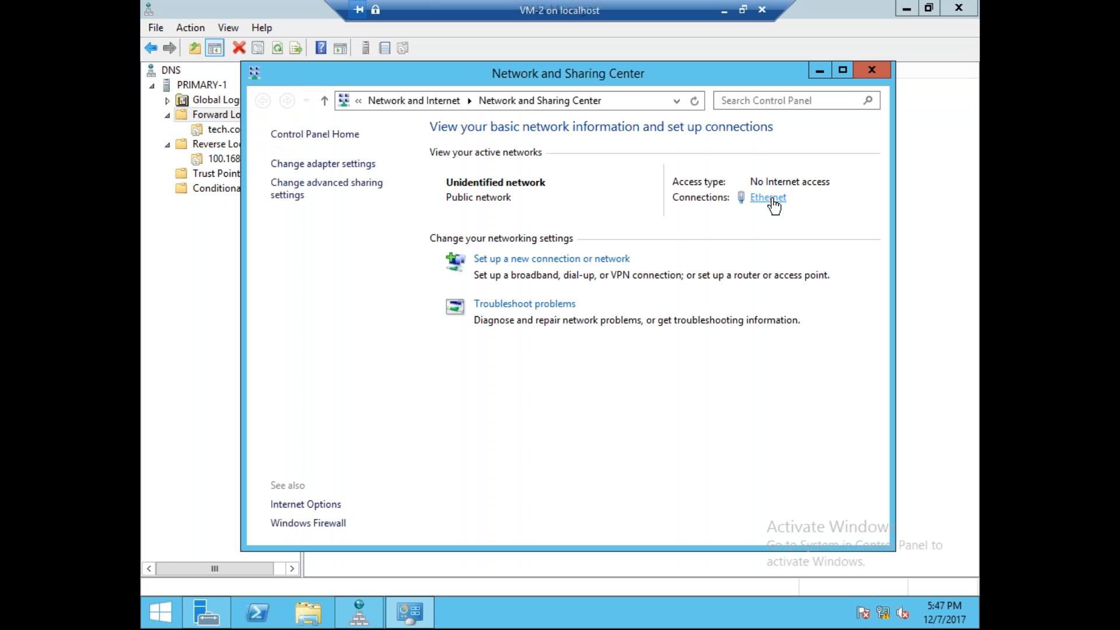
click(770, 198)
click(489, 299)
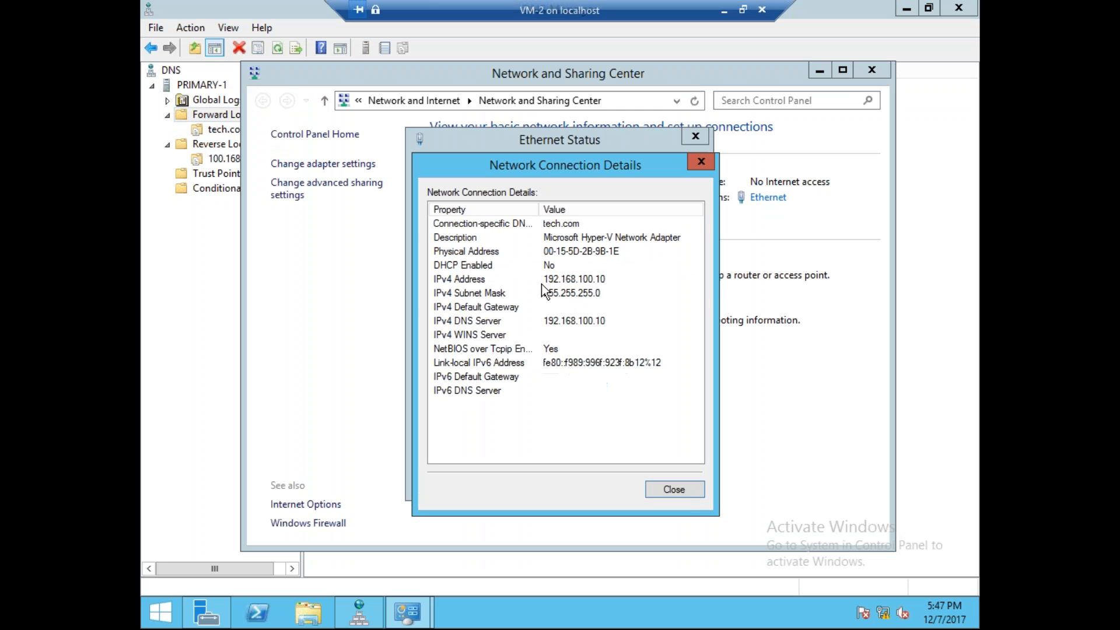
click(687, 495)
click(694, 481)
Check VM-2's default DNS server with nslookup in a Command Prompt and clear the open windows away.
key(super+r)
key(Return)
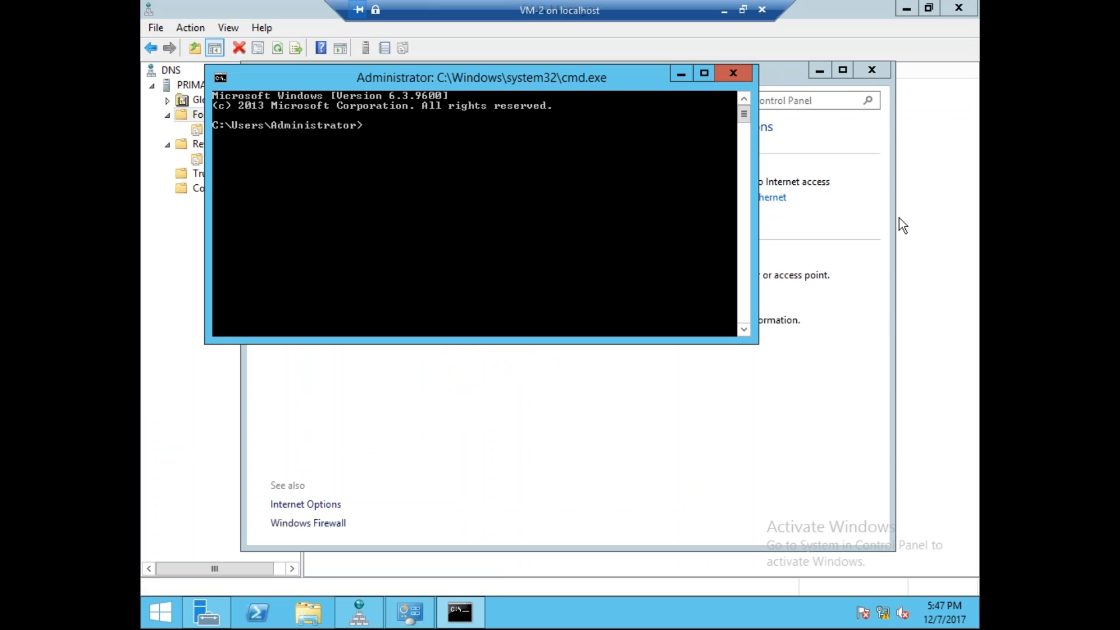
text(nslookup)
key(Return)
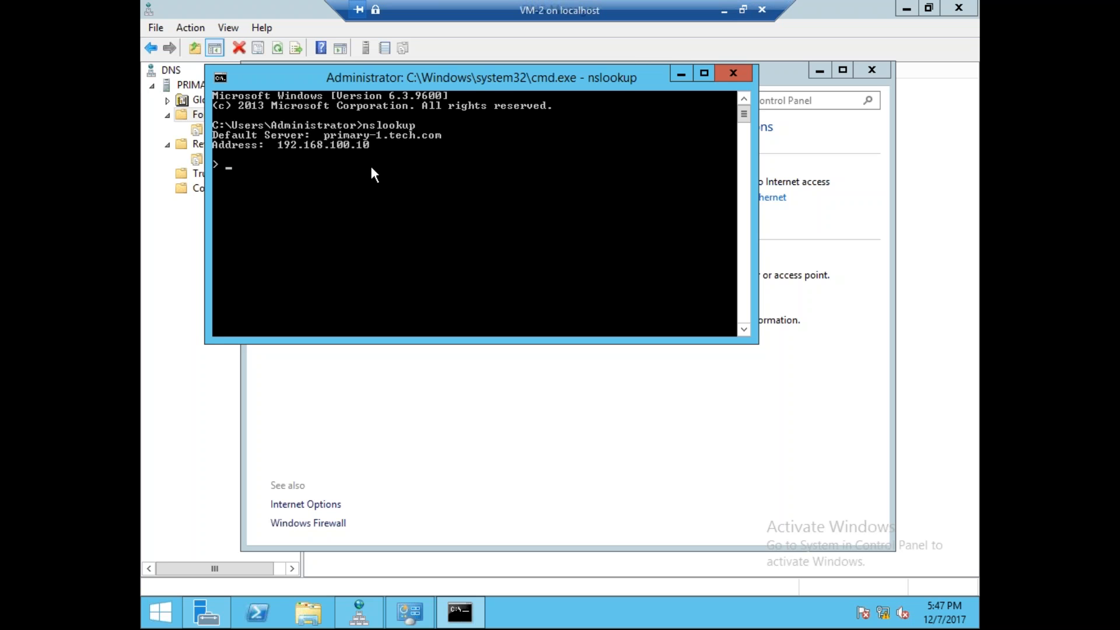
click(732, 74)
click(820, 75)
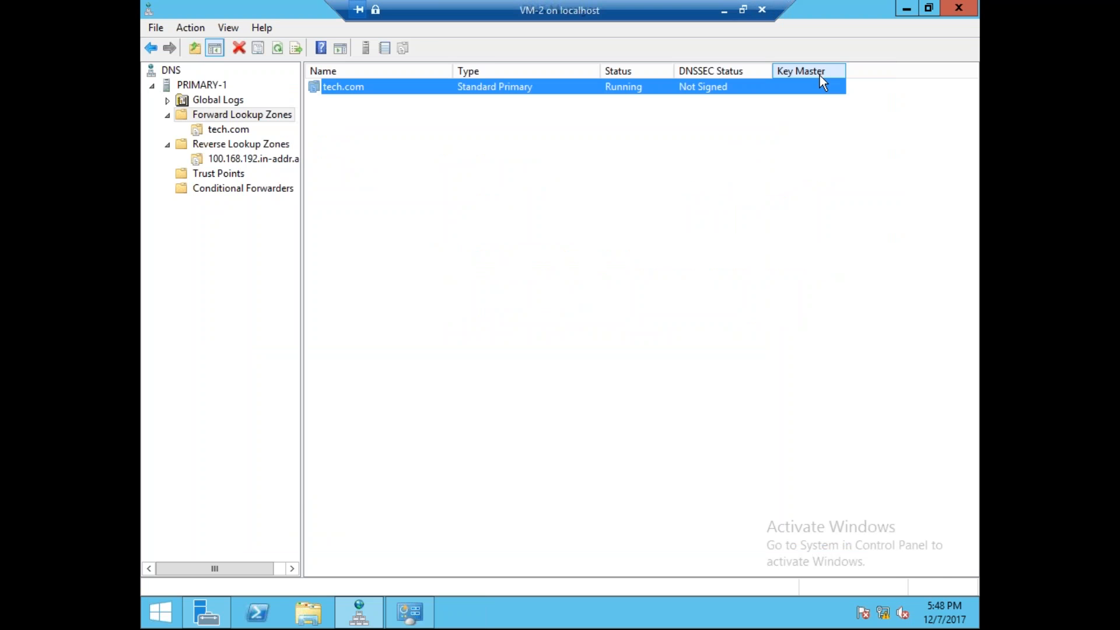
Leave VM-2 and reconnect to the Windows Server 2012 virtual machine from Hyper-V Manager.
click(723, 9)
click(337, 149)
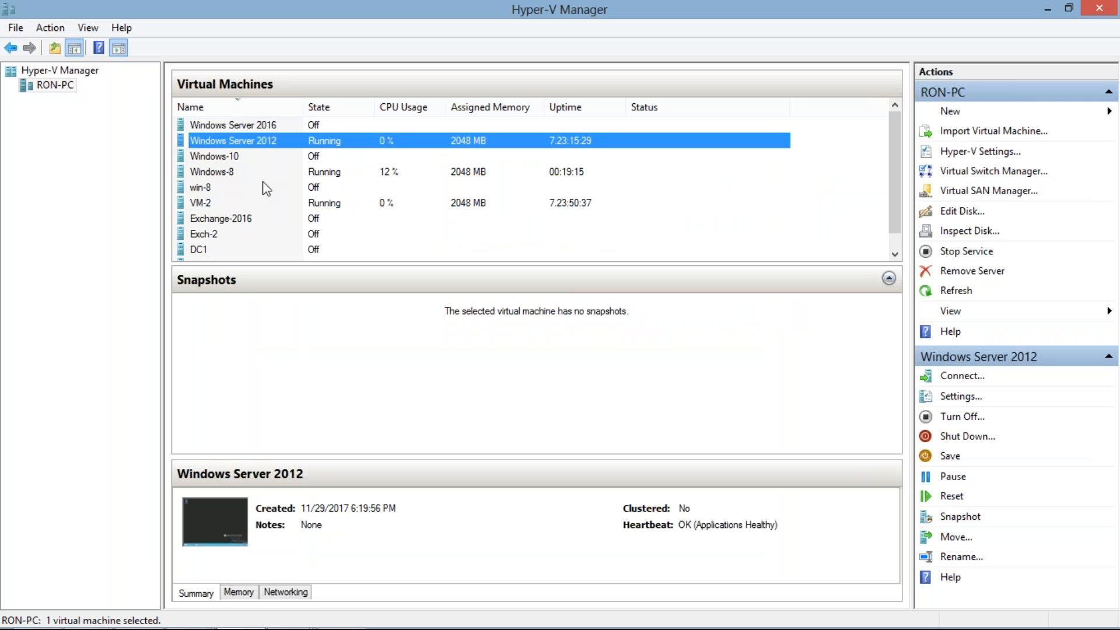
right_click(273, 142)
click(321, 153)
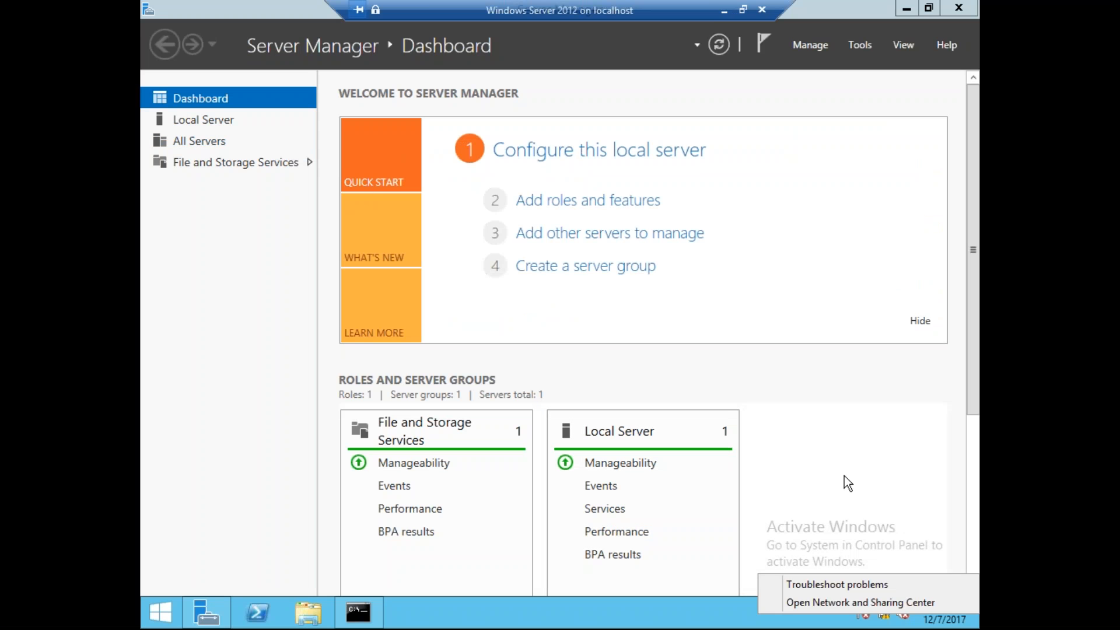
Open the Internet Protocol Version 4 (TCP/IPv4) properties of the Ethernet connection.
right_click(885, 615)
click(888, 601)
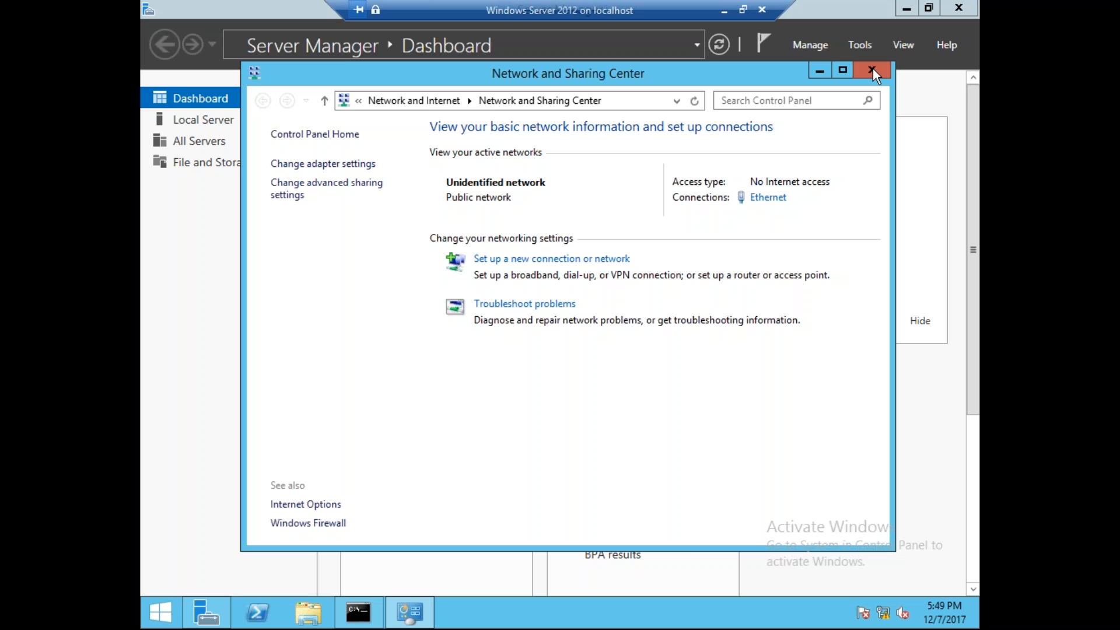
click(759, 198)
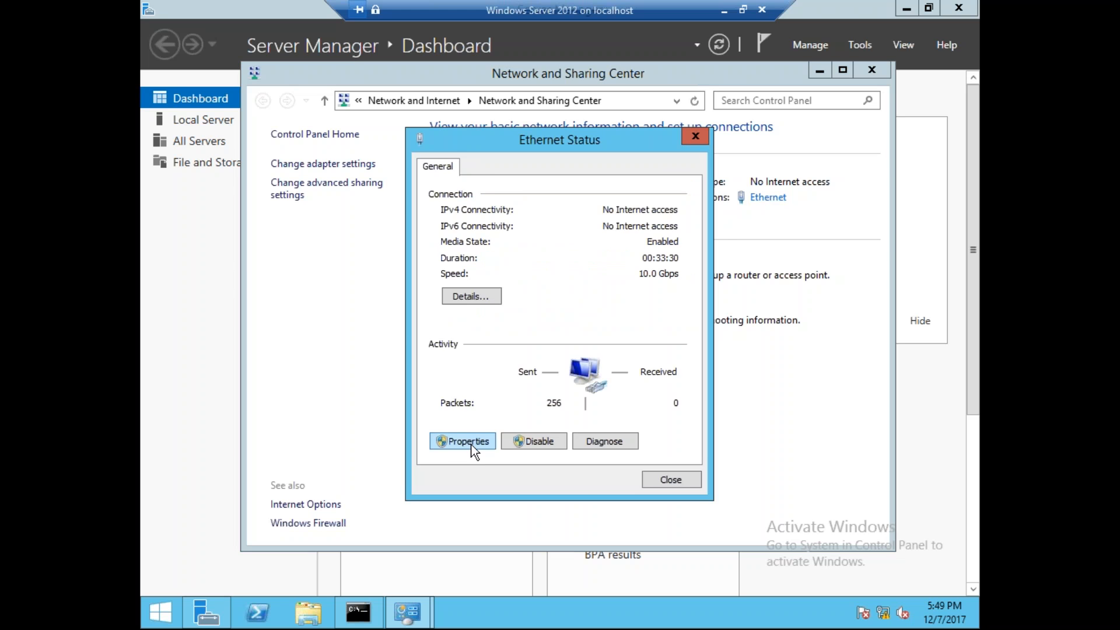
click(471, 441)
double_click(555, 382)
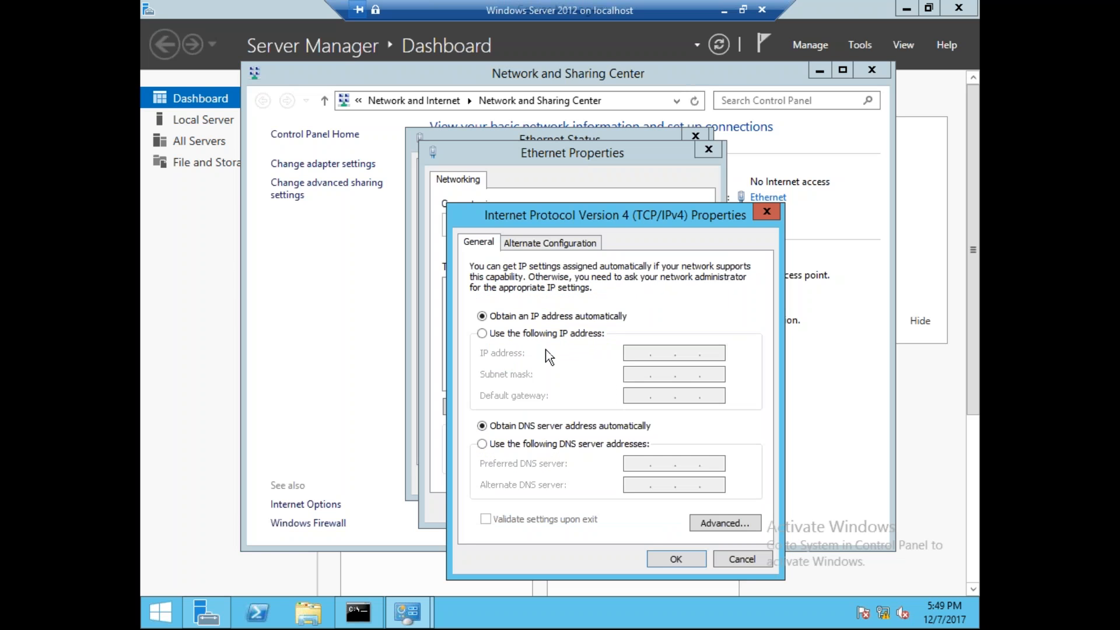
Assign the static IP address 192.168.100.20 with subnet mask 255.255.255.0.
click(530, 336)
click(638, 352)
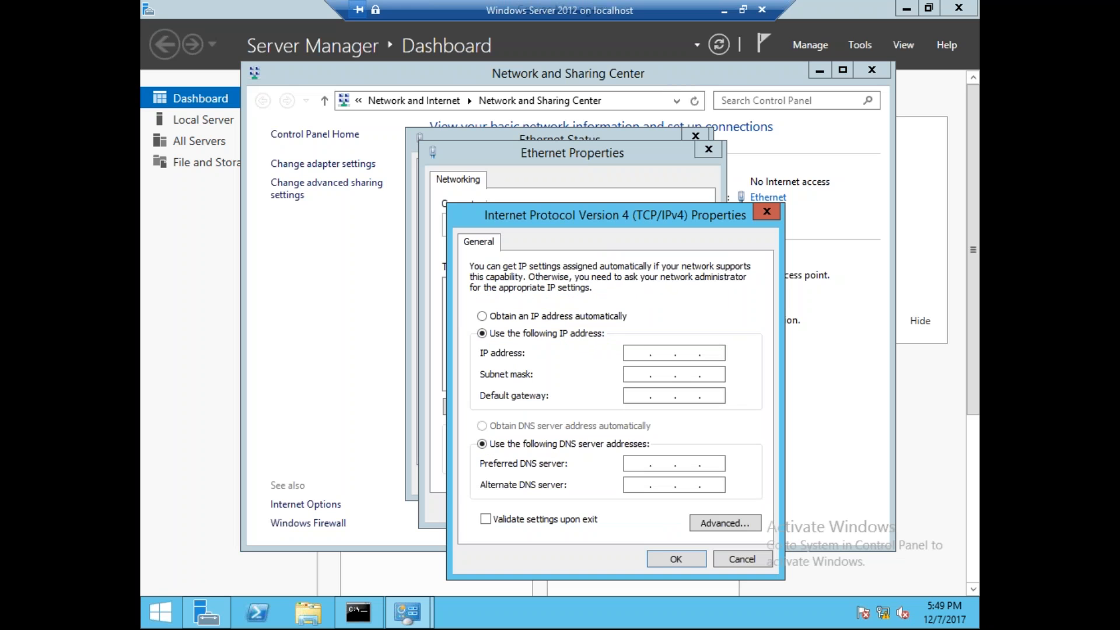
click(712, 353)
click(687, 352)
key(BackSpace)
key(BackSpace)
click(712, 352)
key(BackSpace)
key(BackSpace)
key(BackSpace)
text(192 . 168 . 100 . 20)
key(Tab)
Set the preferred DNS server to 192.168.100.10 and the alternate DNS server to 192.168.100.20.
key(Tab)
key(Tab)
key(Tab)
text(192168)
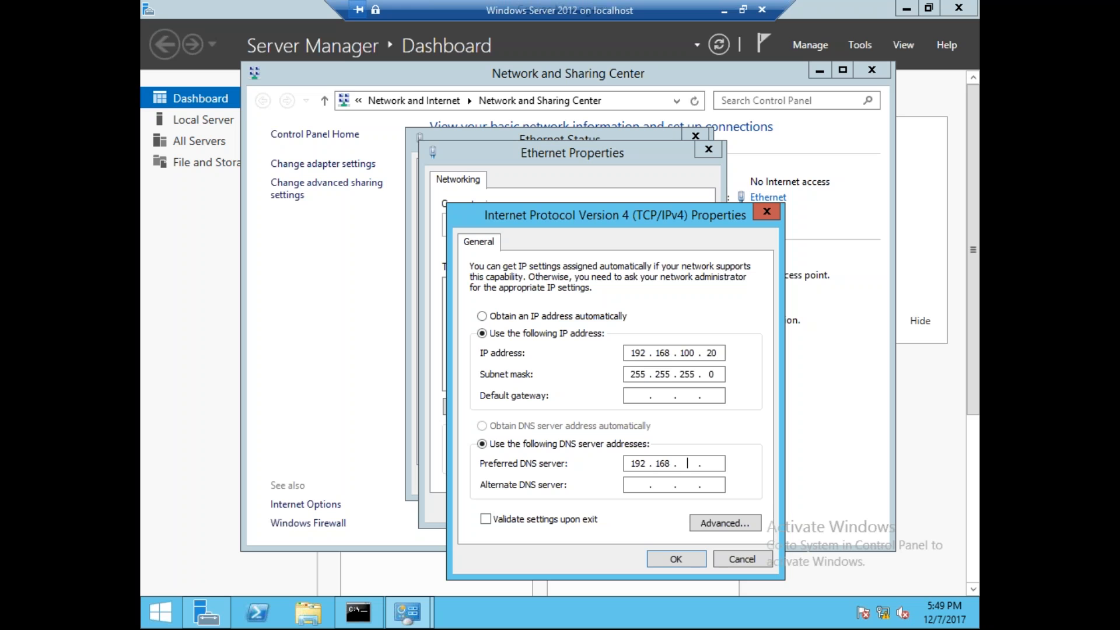
text(1001019216810020)
Set the connection's DNS suffix to tech.com, enable using it in DNS registration, and save all the network settings.
click(722, 523)
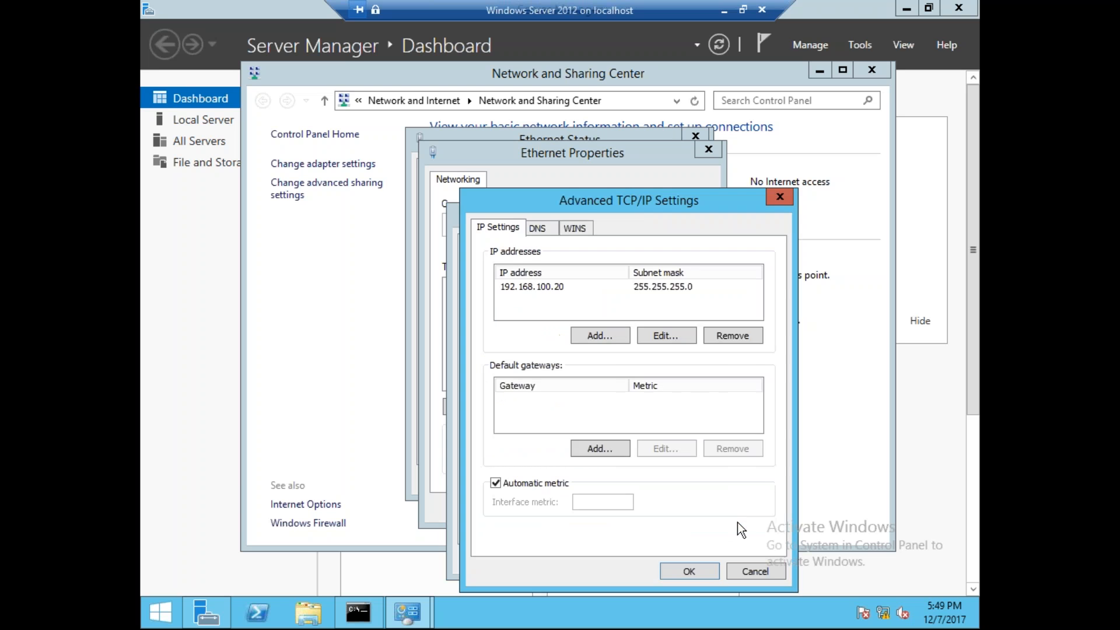
click(542, 231)
click(503, 539)
click(620, 505)
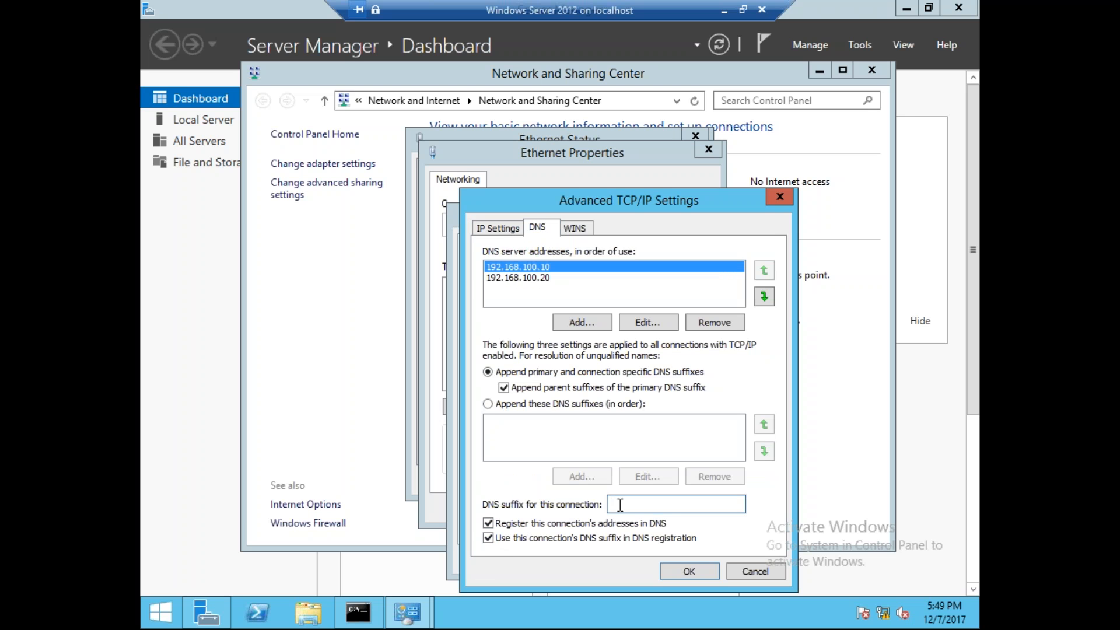
text(t)
text(.com)
click(687, 570)
click(674, 560)
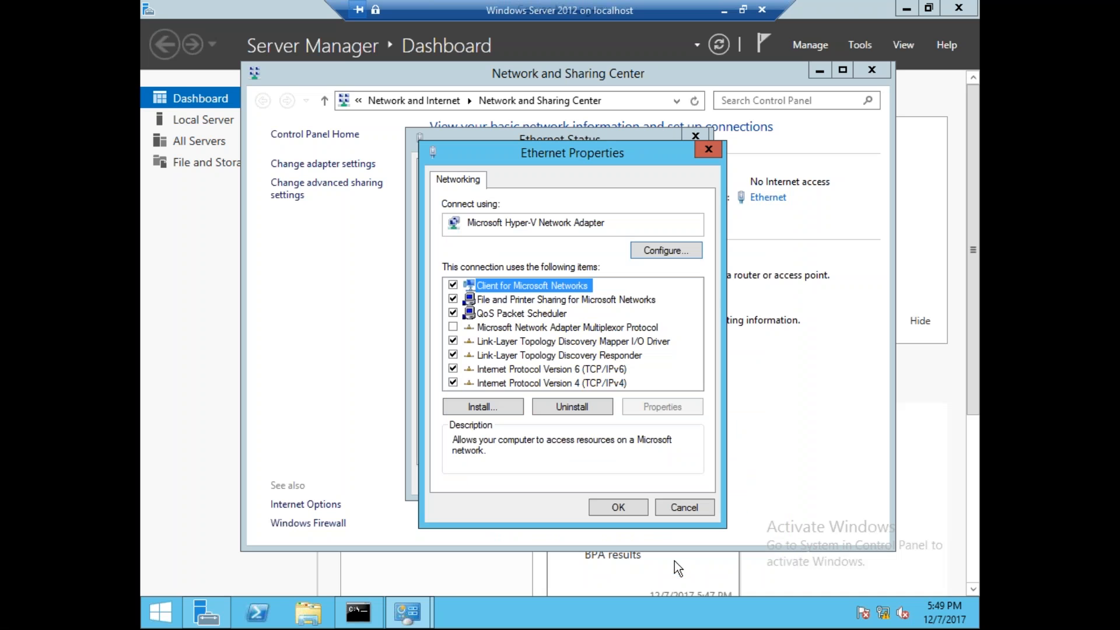
click(618, 507)
click(650, 478)
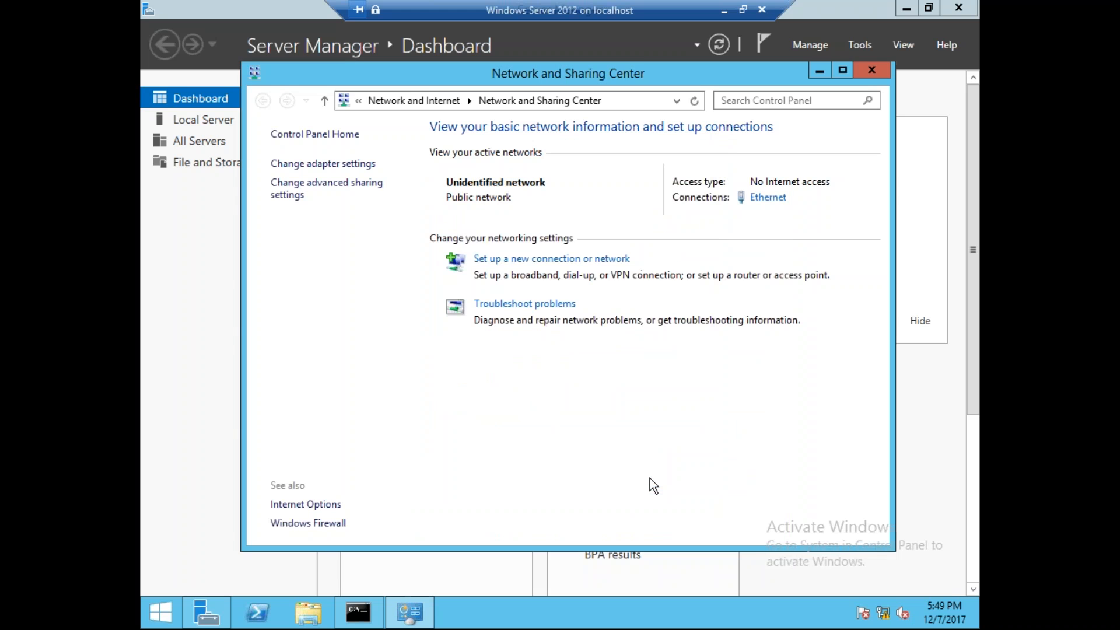
click(872, 75)
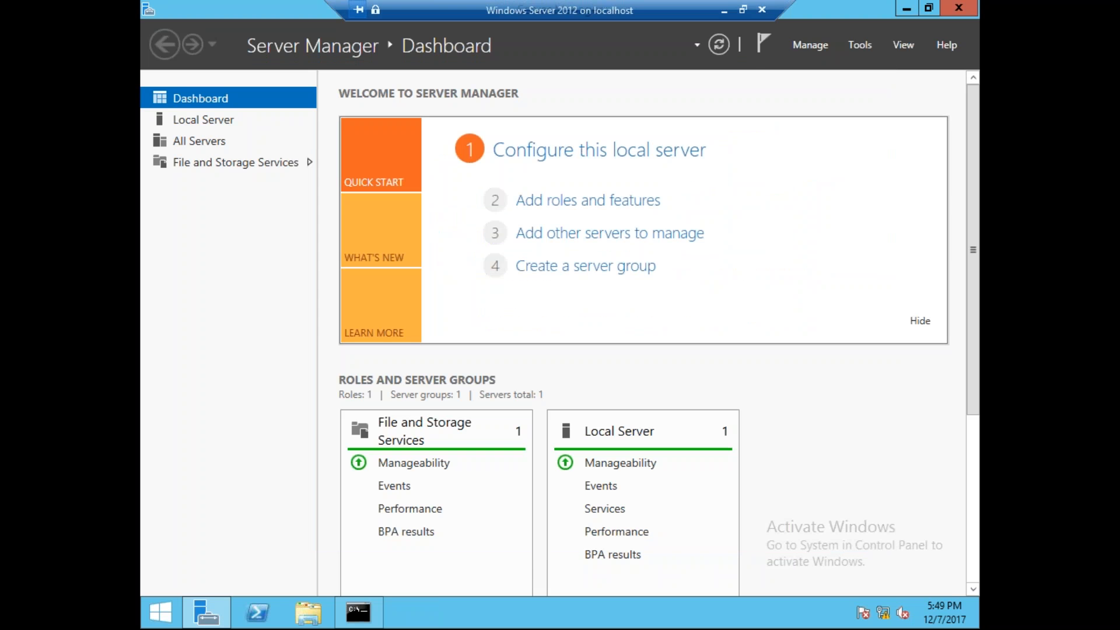
Rerun nslookup in the Command Prompt to check the server's default DNS server, and close the prompt.
click(358, 612)
key(ctrl+c)
key(Up)
key(Return)
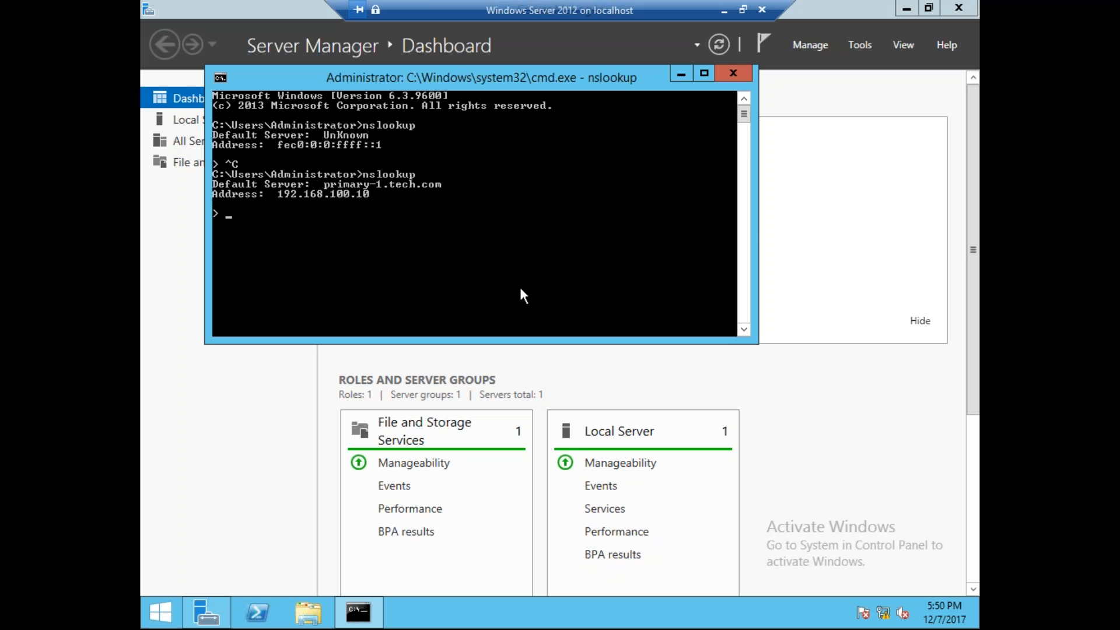
click(743, 75)
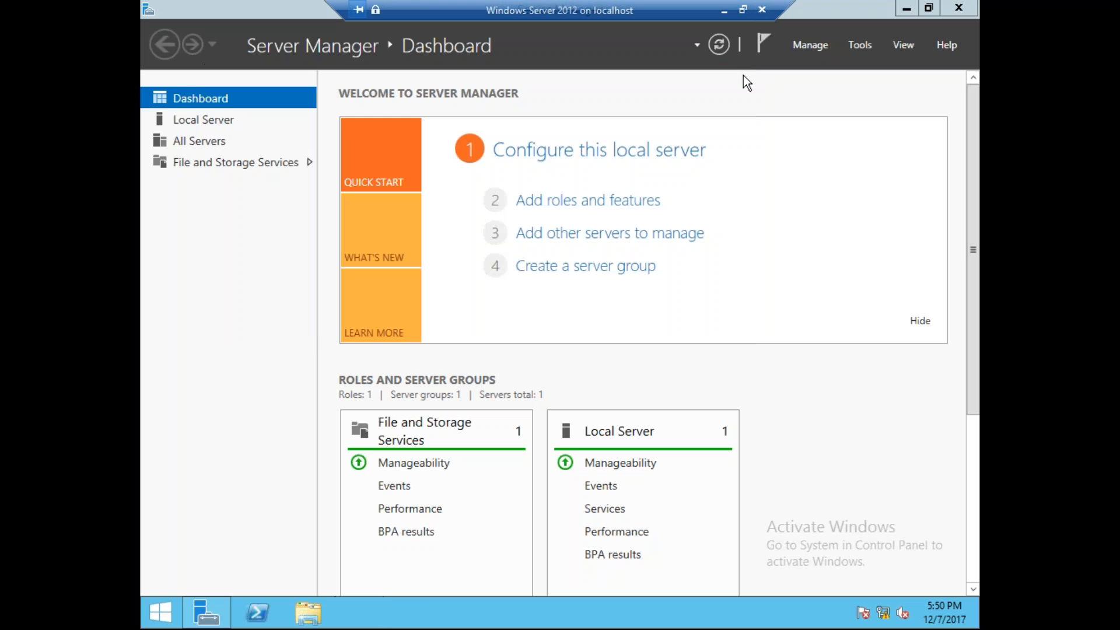
Select the DNS Server role with its management tools in the Add Roles and Features Wizard, continuing past the validation results.
click(812, 46)
click(846, 67)
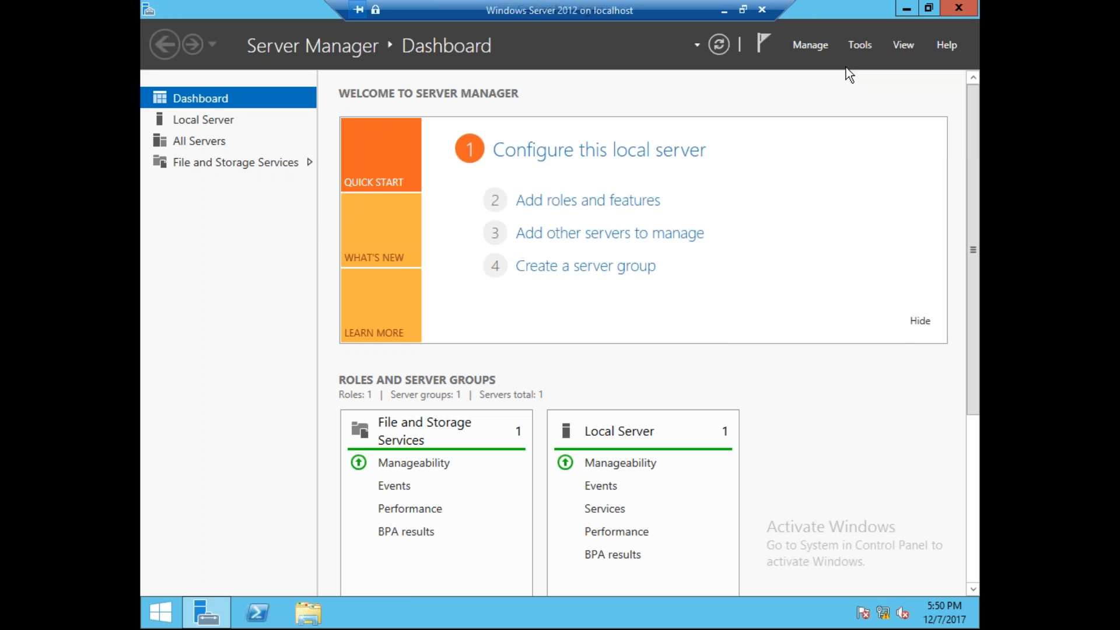
click(704, 550)
click(696, 546)
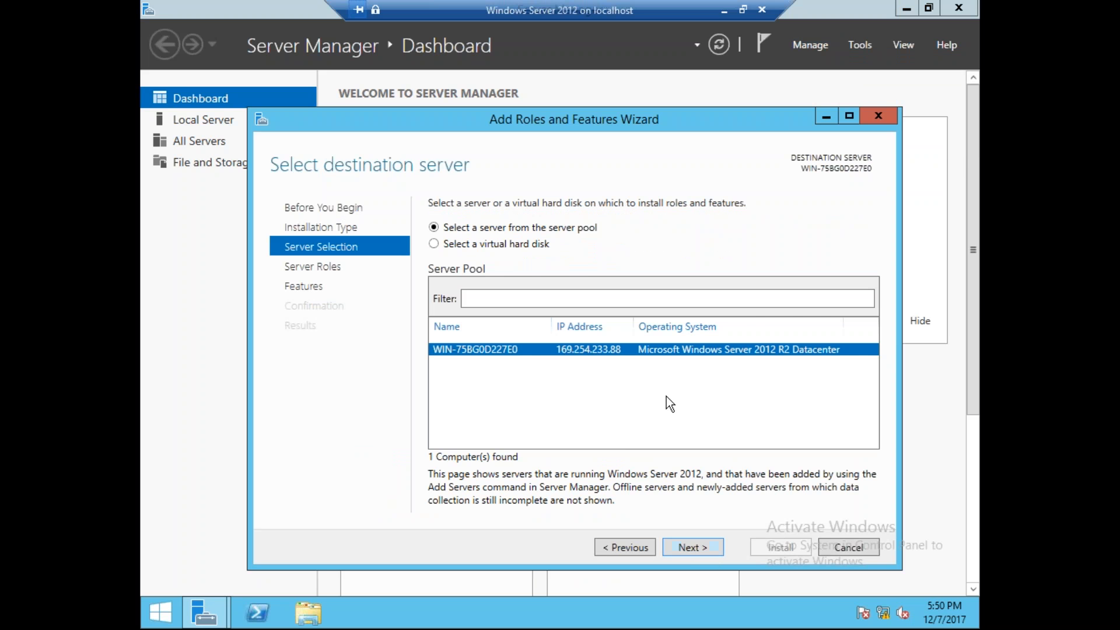
click(690, 549)
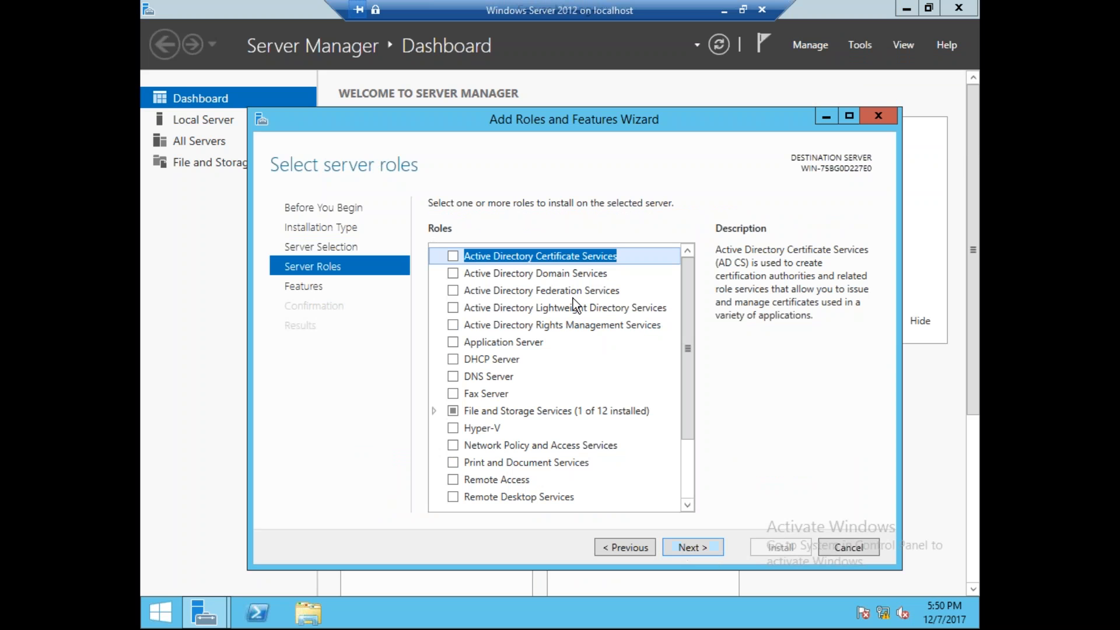
click(453, 376)
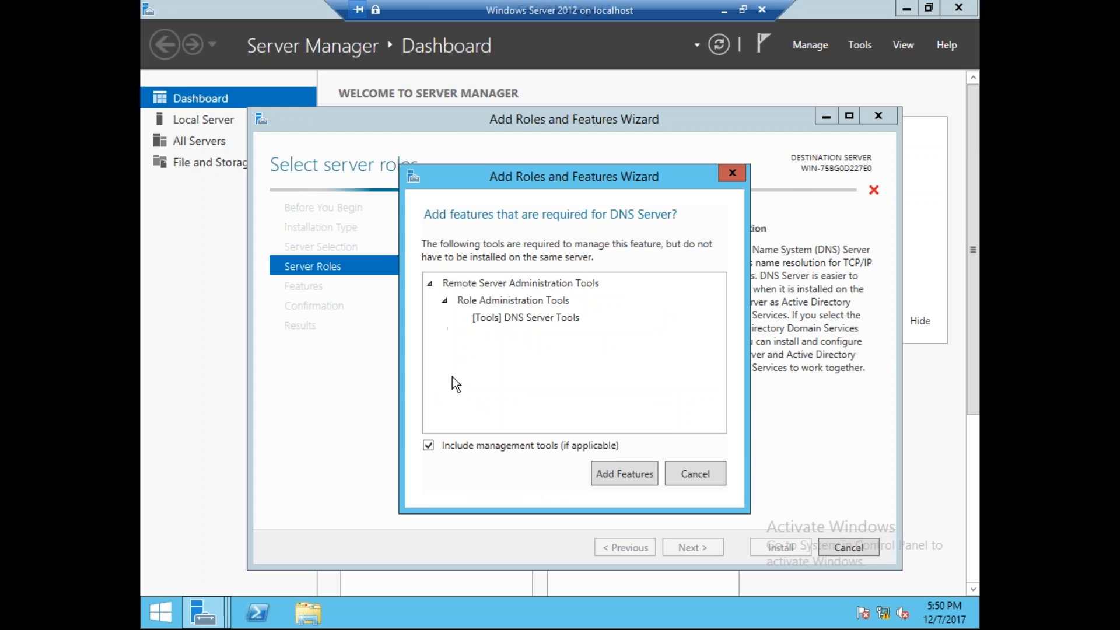
click(628, 479)
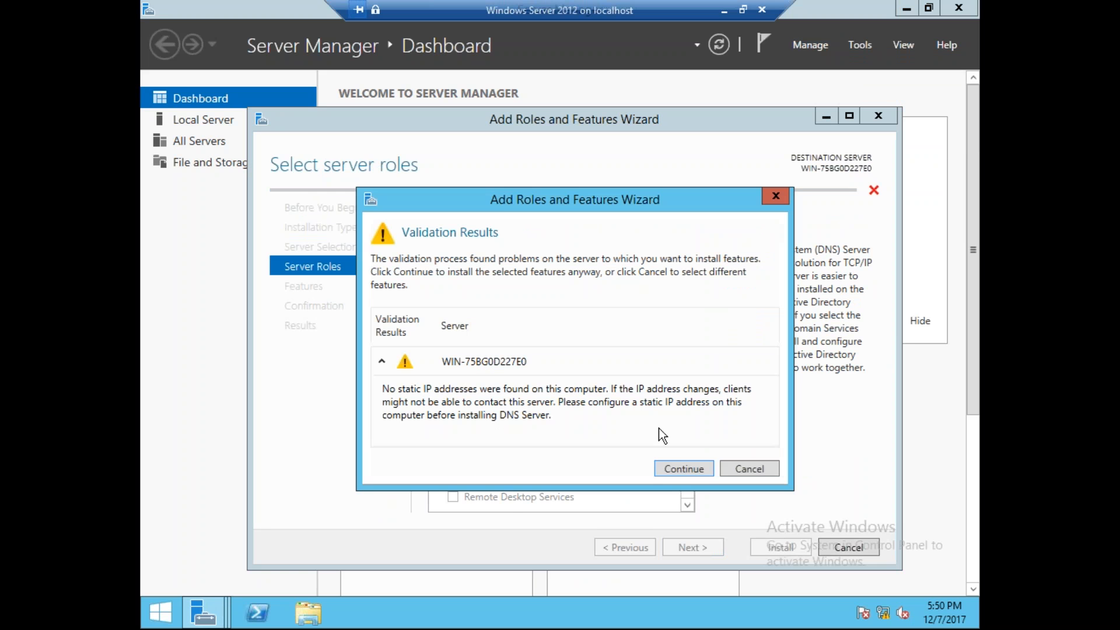
click(686, 470)
Install the DNS Server role with the remaining default selections and close the wizard when installation finishes.
click(686, 546)
click(690, 548)
click(691, 547)
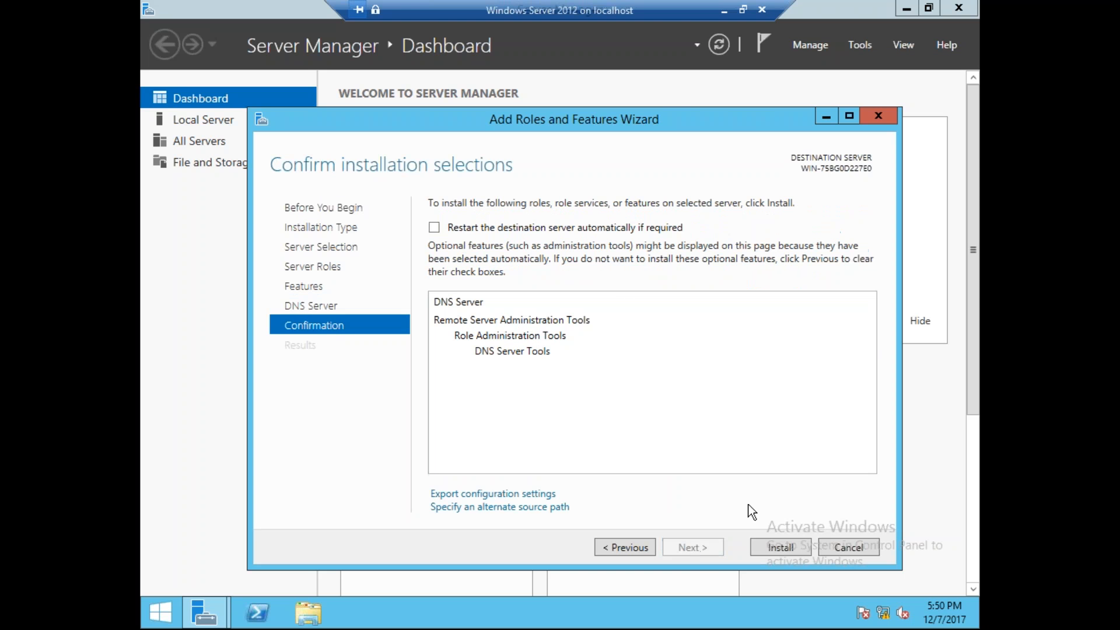
click(777, 547)
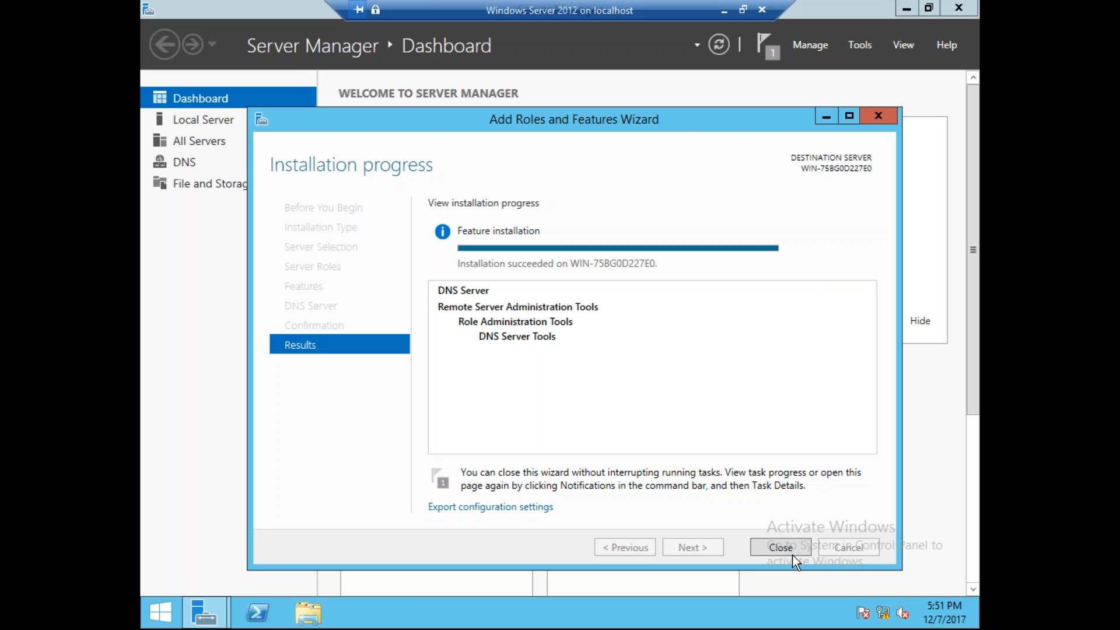
click(779, 547)
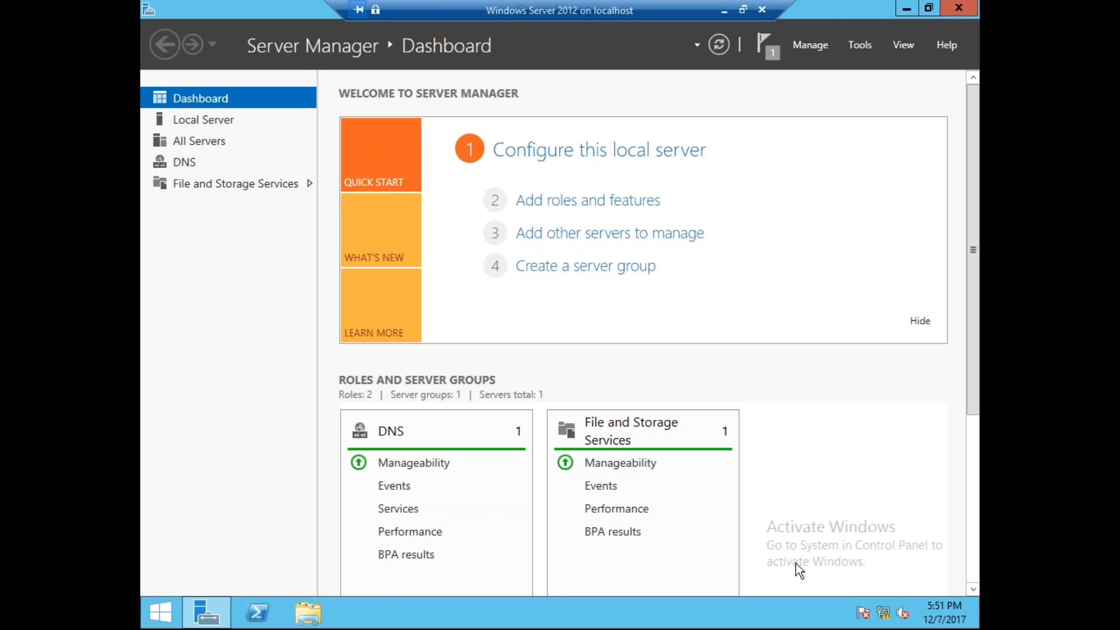
Open DNS Manager from Server Manager and expand the local server with its forward and reverse lookup zones.
click(859, 43)
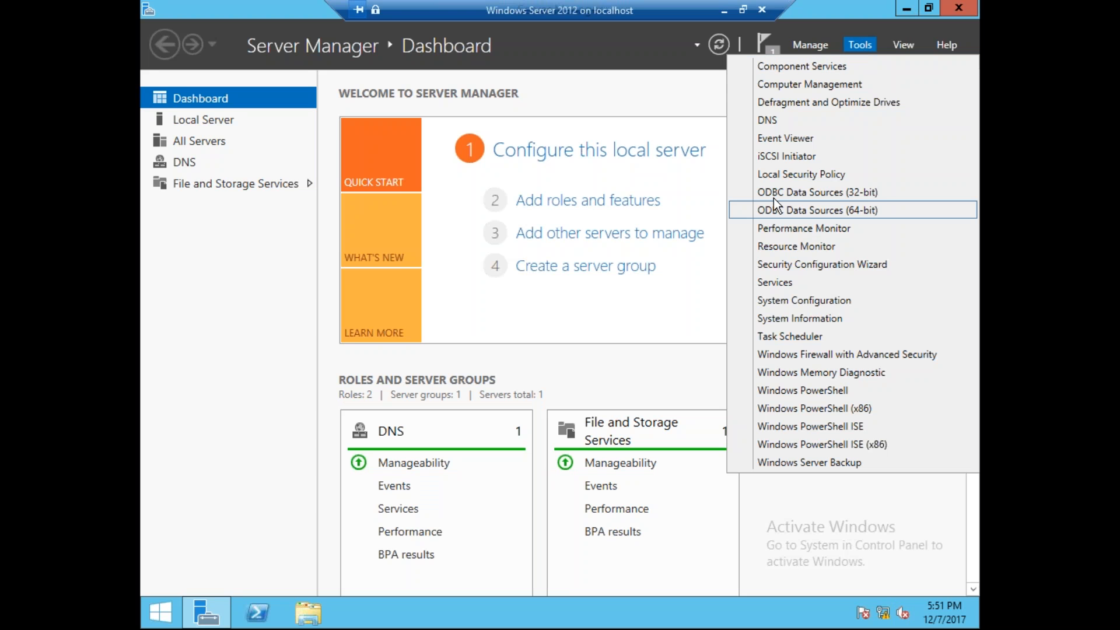
click(783, 120)
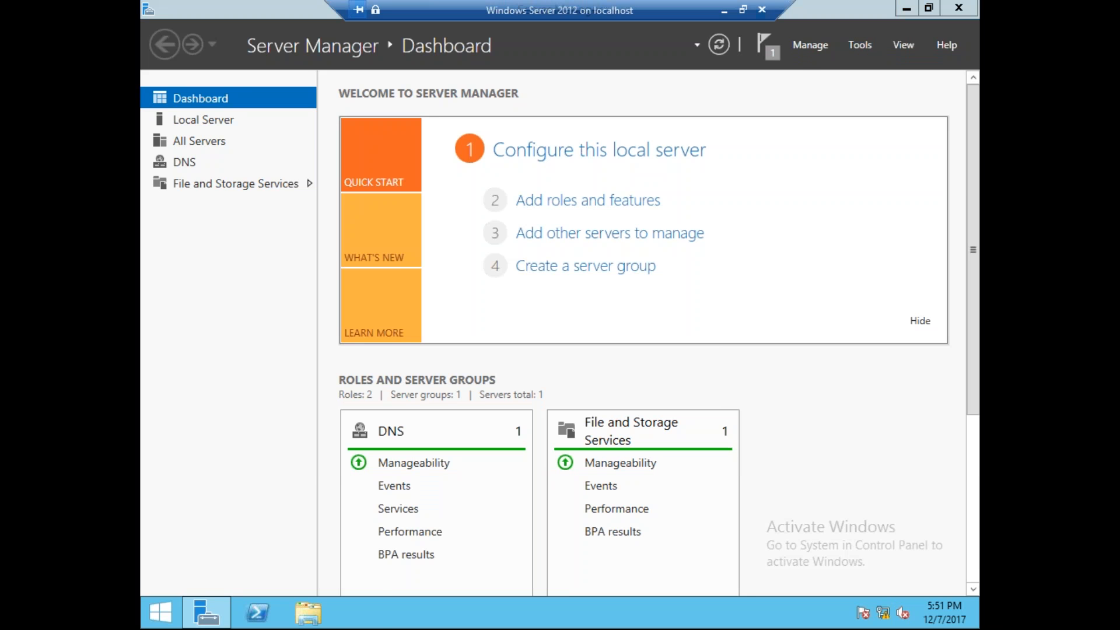
click(753, 48)
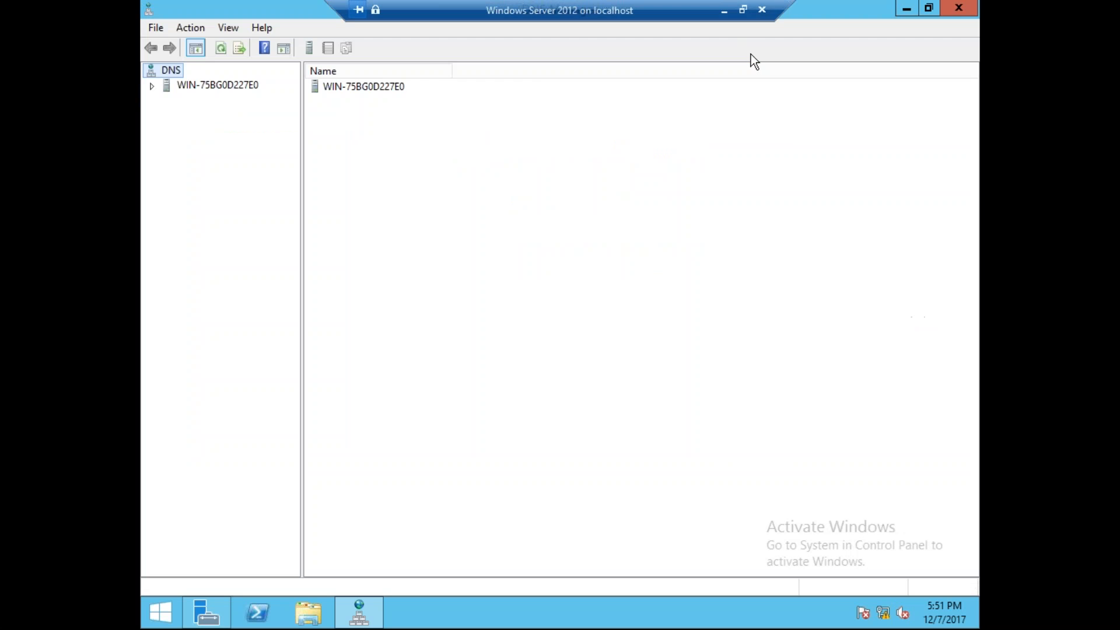
click(151, 86)
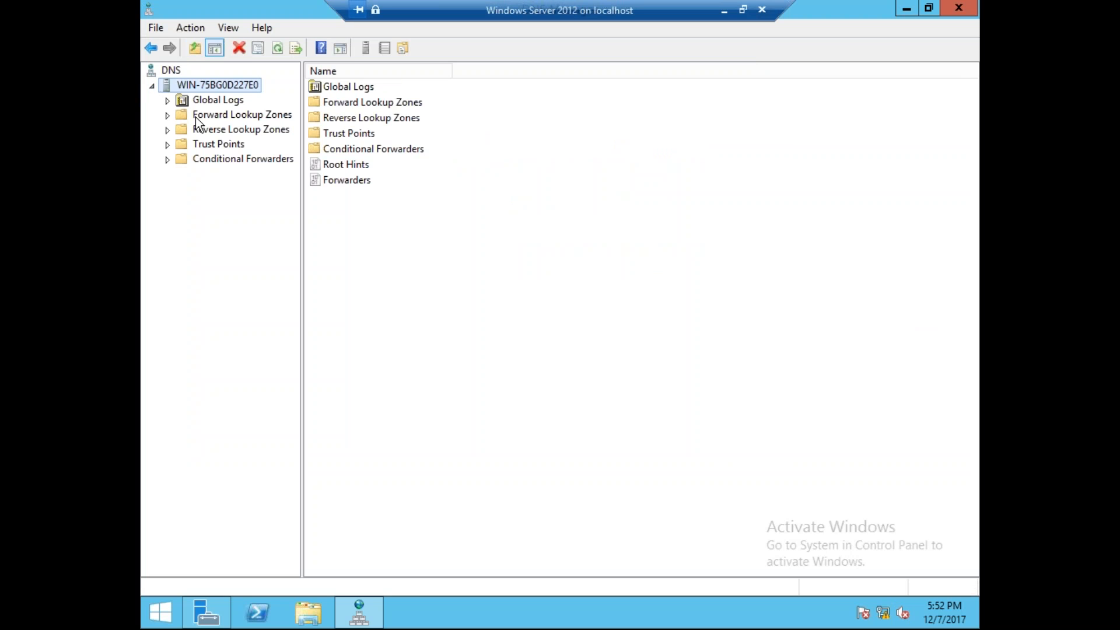
click(165, 116)
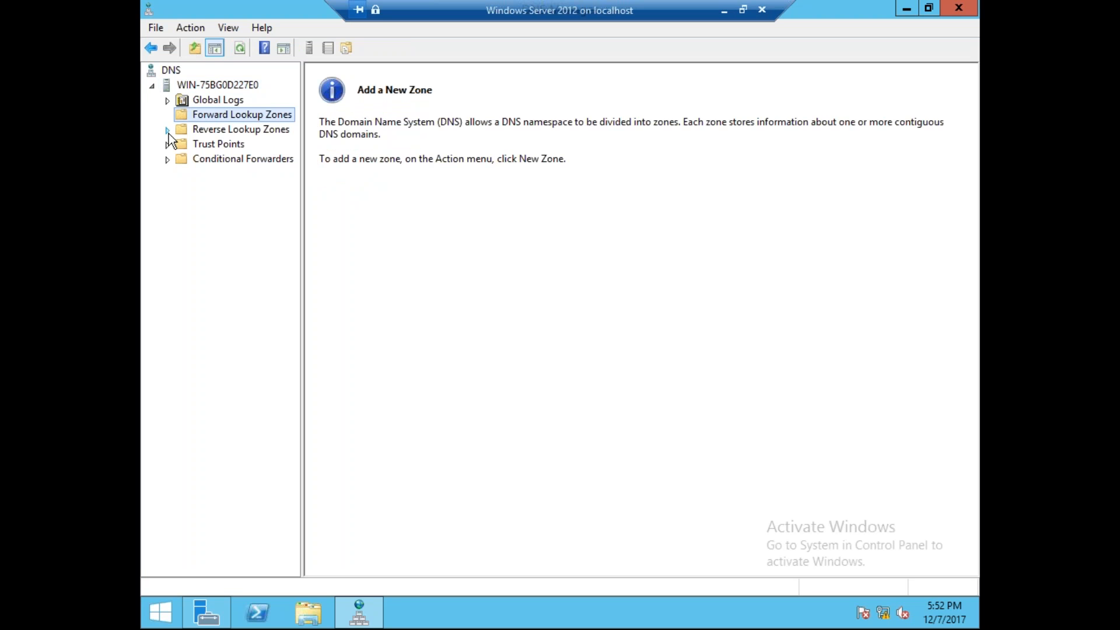
click(167, 130)
Start a new forward lookup zone of the secondary type and name it tech.com.
click(237, 116)
right_click(259, 118)
click(305, 130)
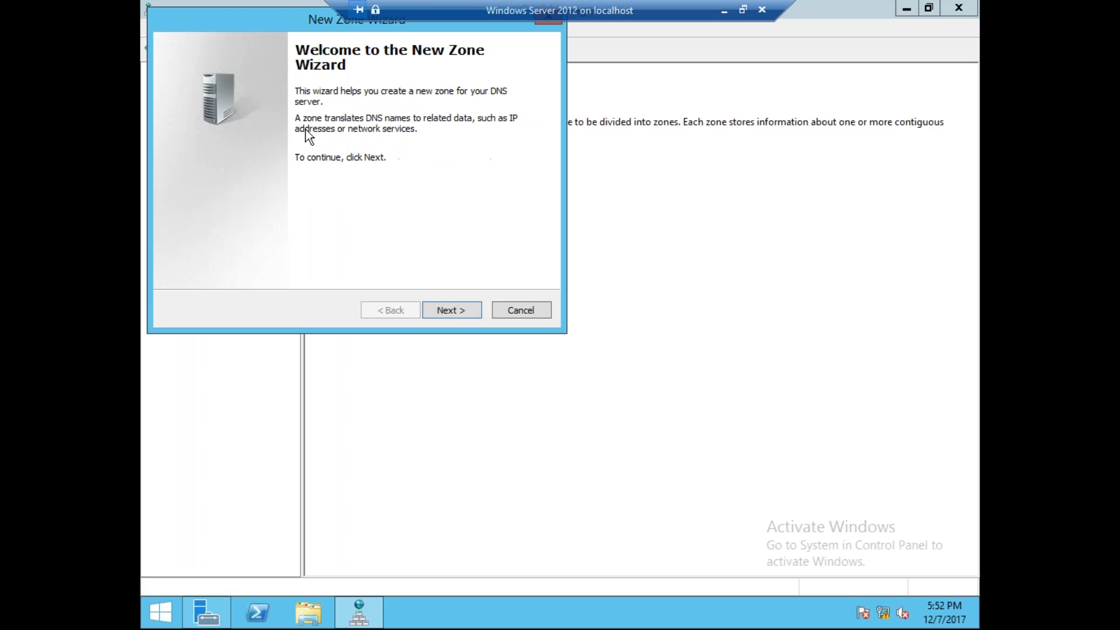
click(448, 311)
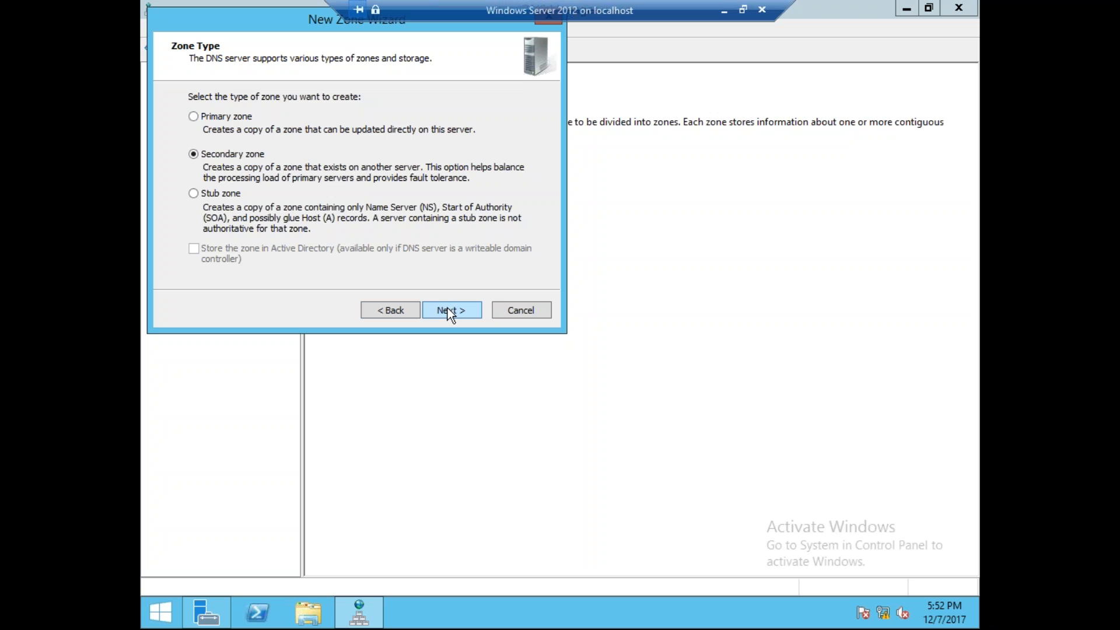
click(447, 309)
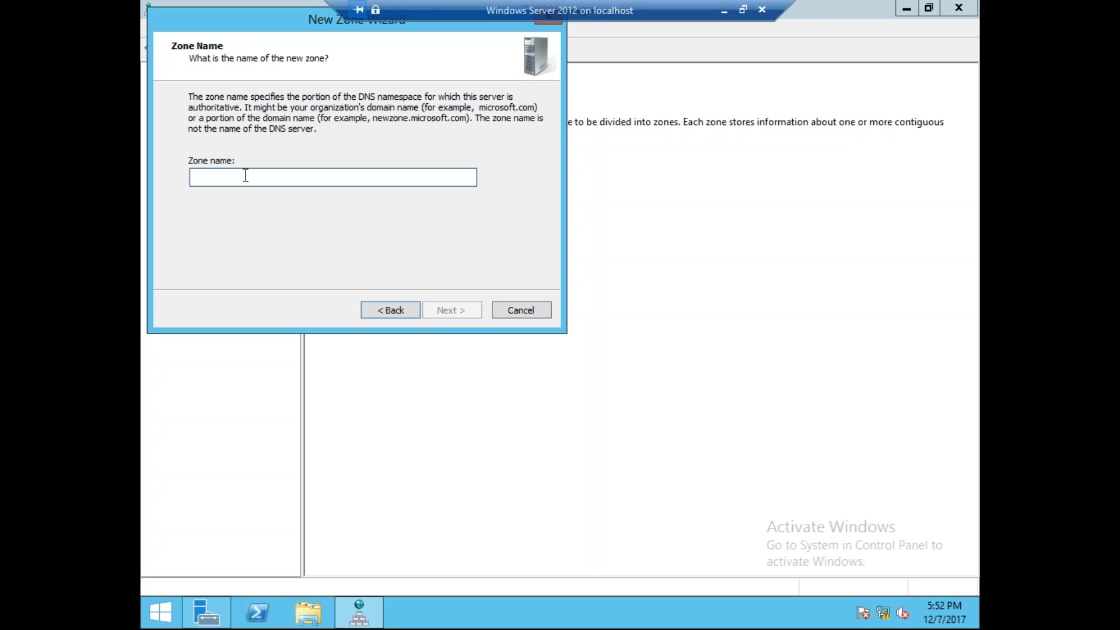
text(tech.com)
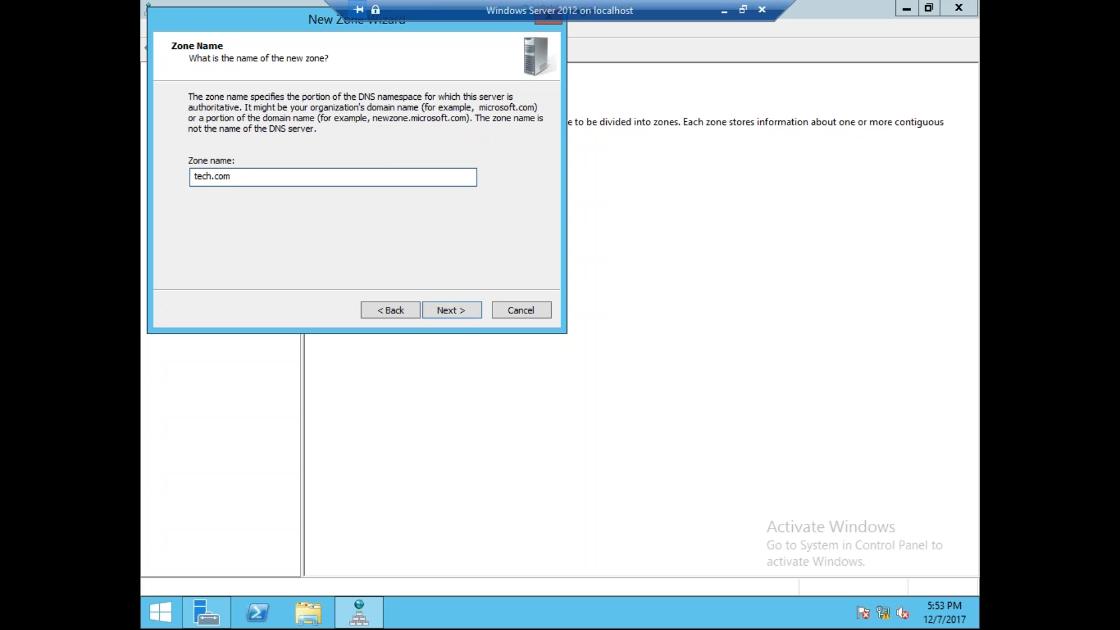
click(446, 310)
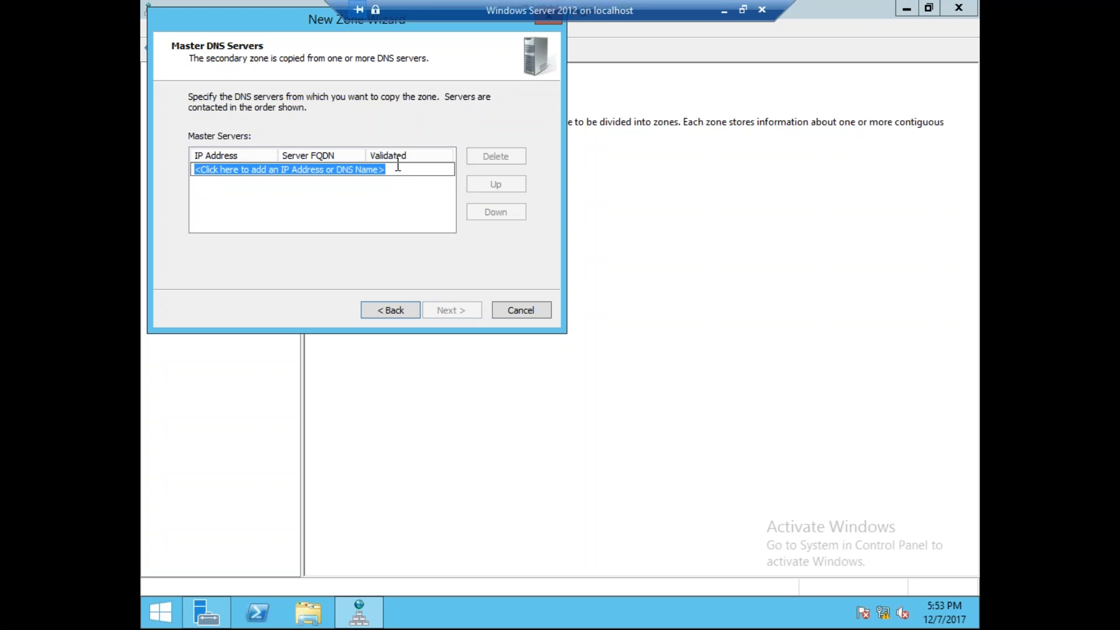
Add 192.168.100.10 as the master DNS server for the tech.com zone and finish creating the zone.
text(19)
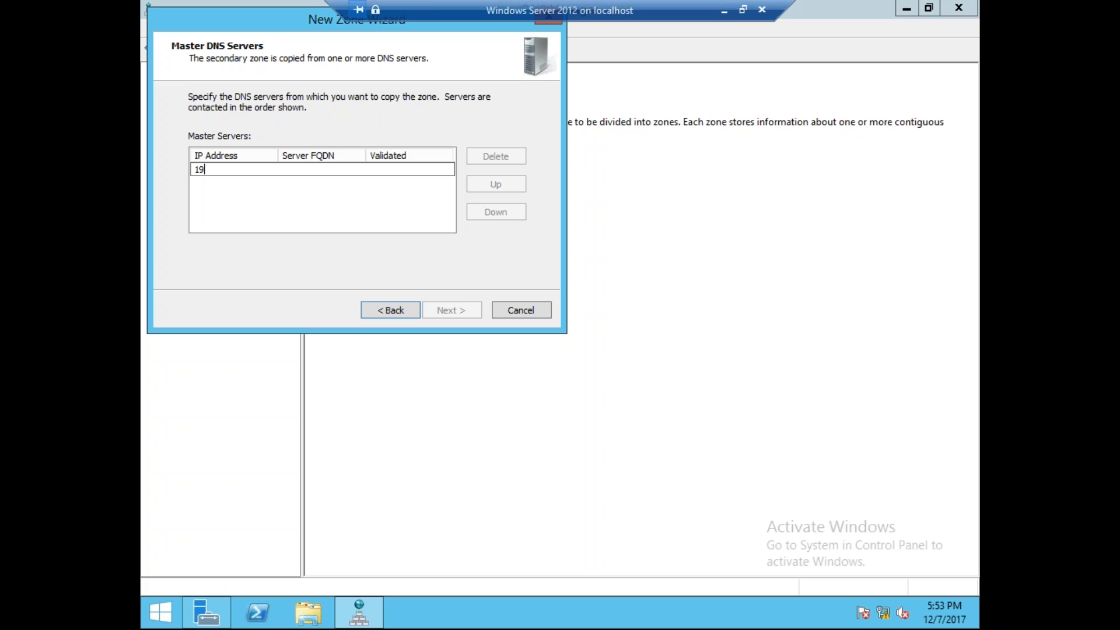
text(2.168.100.10)
key(Return)
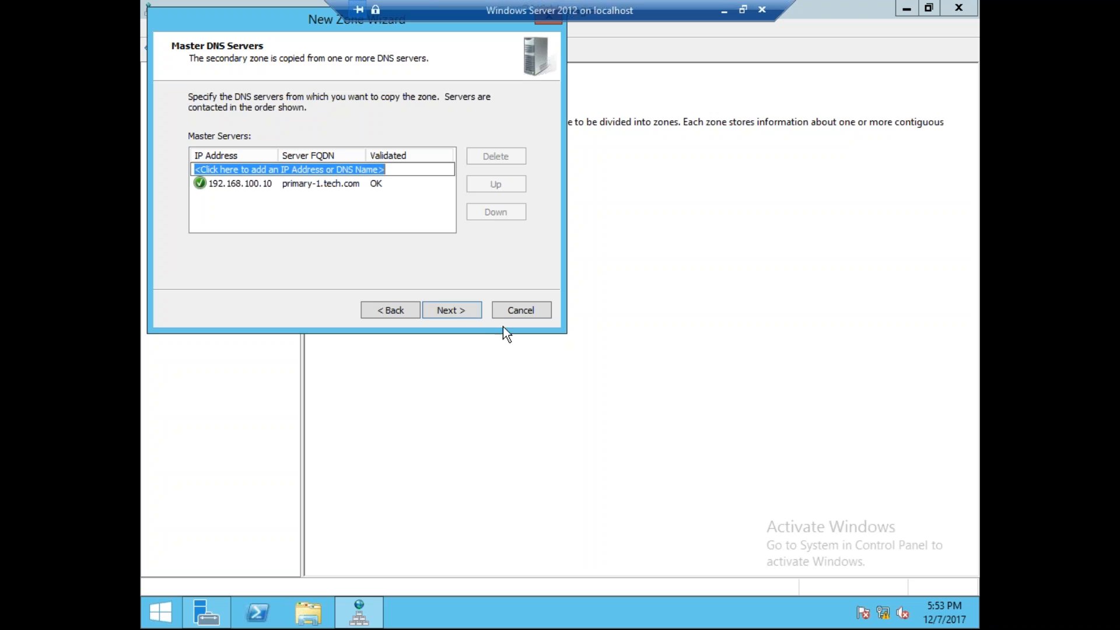
click(458, 309)
click(458, 309)
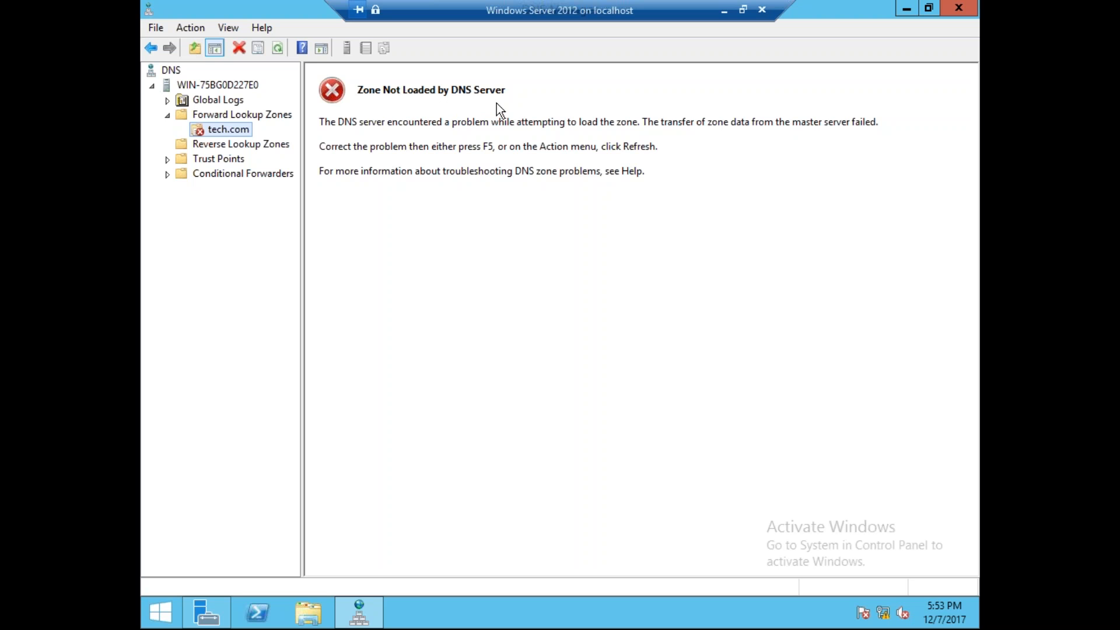
Start a new secondary IPv4 reverse lookup zone and set its network ID to 192.168.100.
click(266, 146)
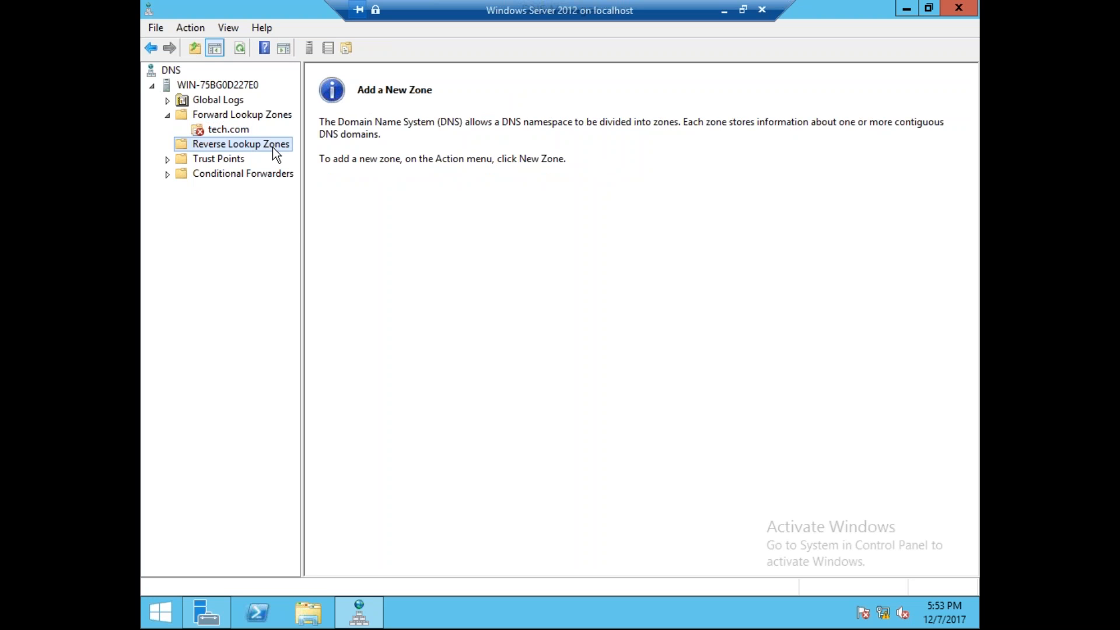
right_click(273, 155)
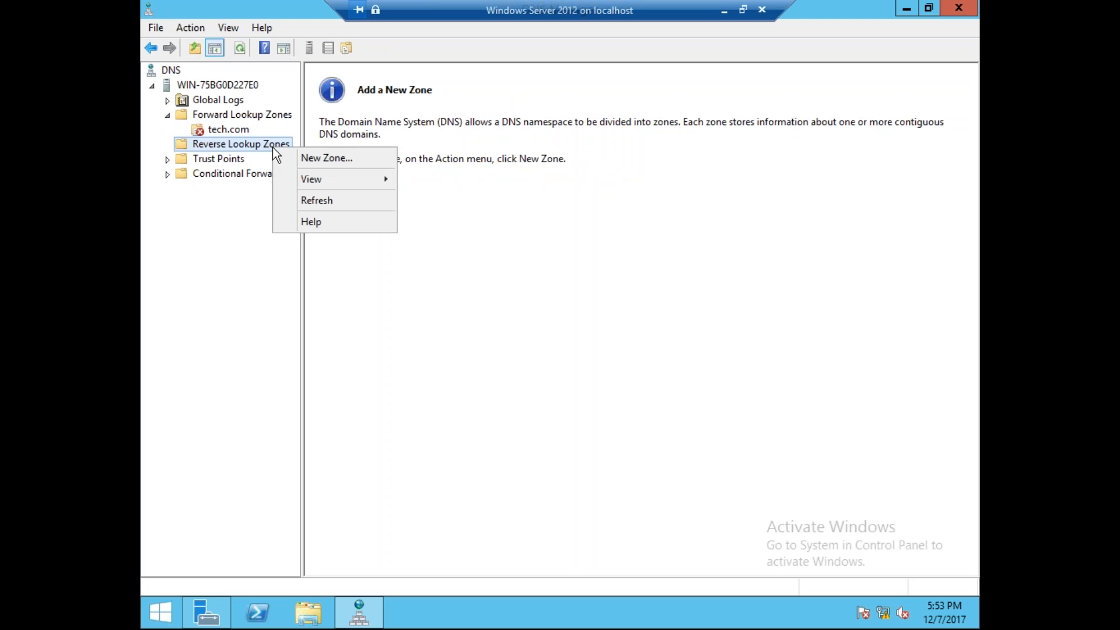
click(319, 159)
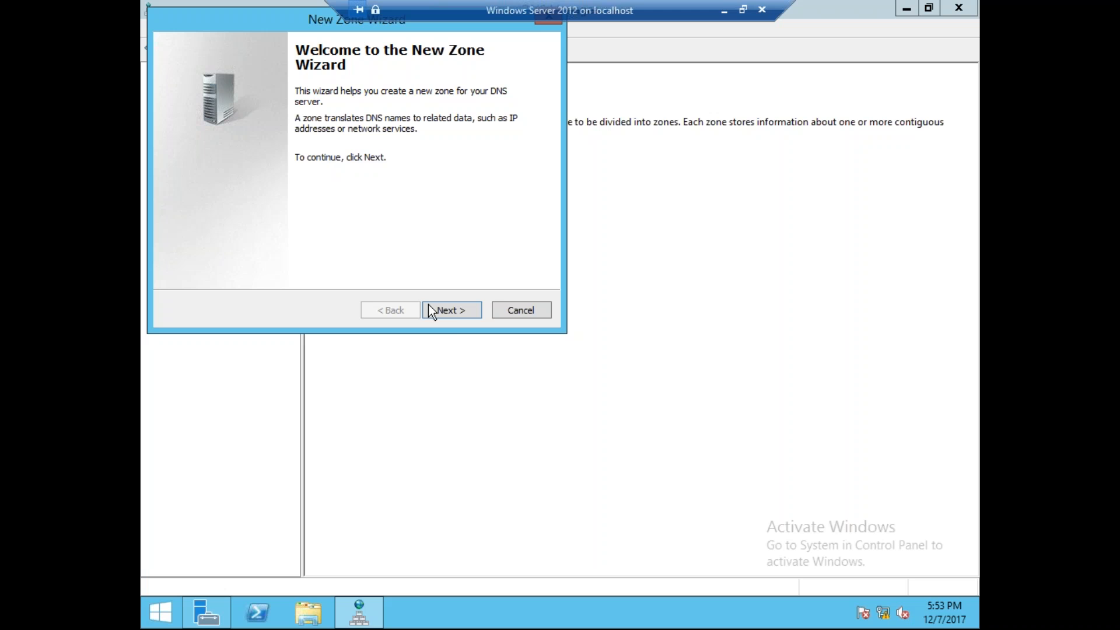
click(450, 311)
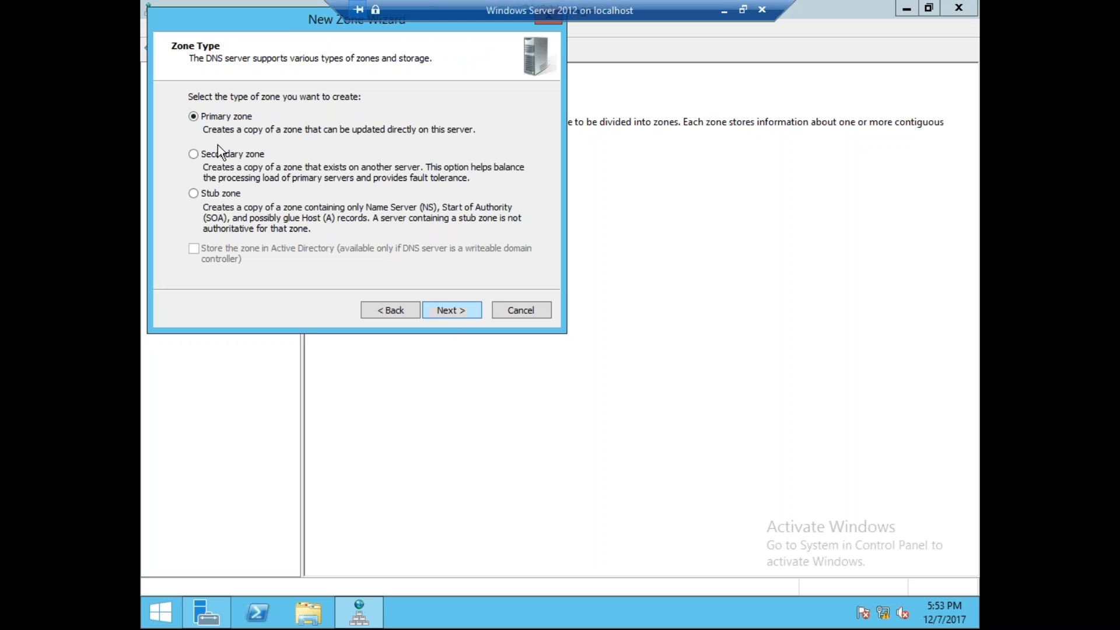
click(453, 310)
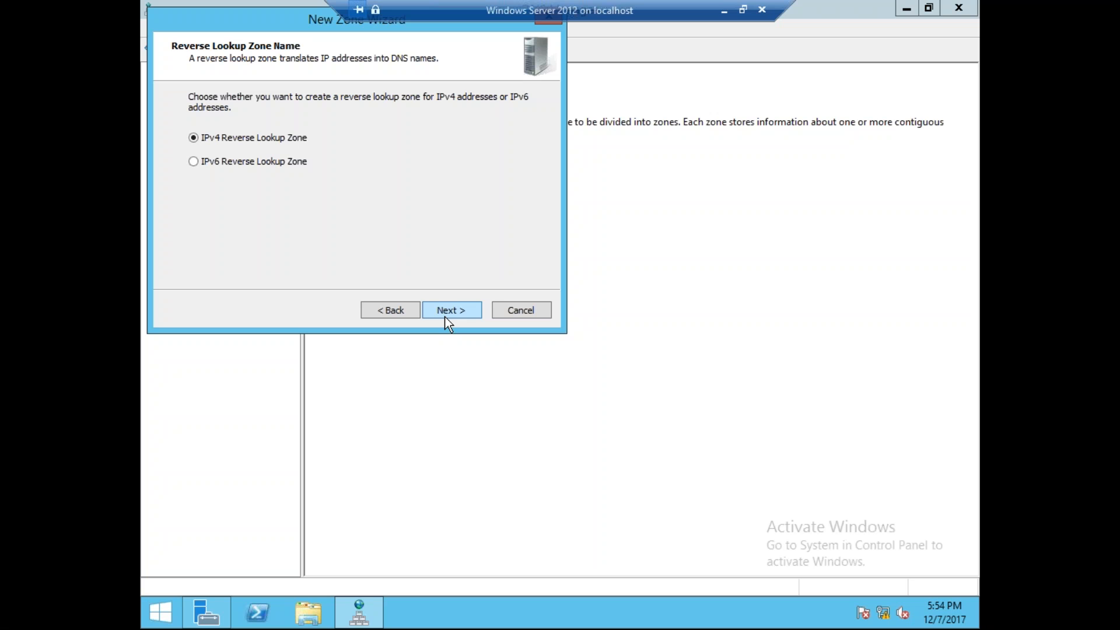
click(446, 318)
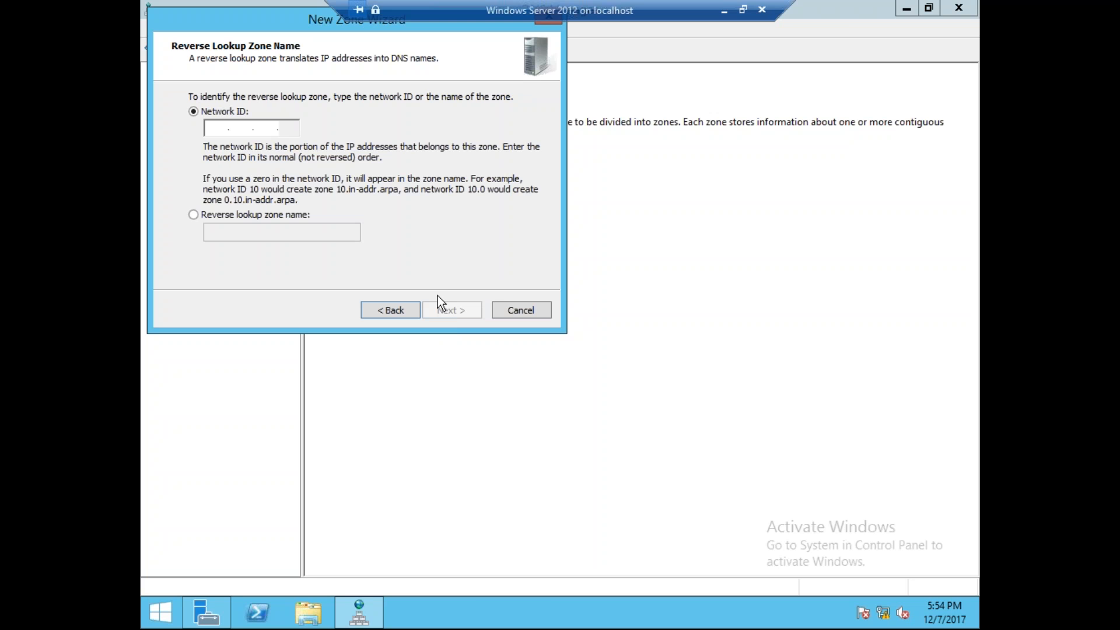
click(224, 126)
text(192.168.)
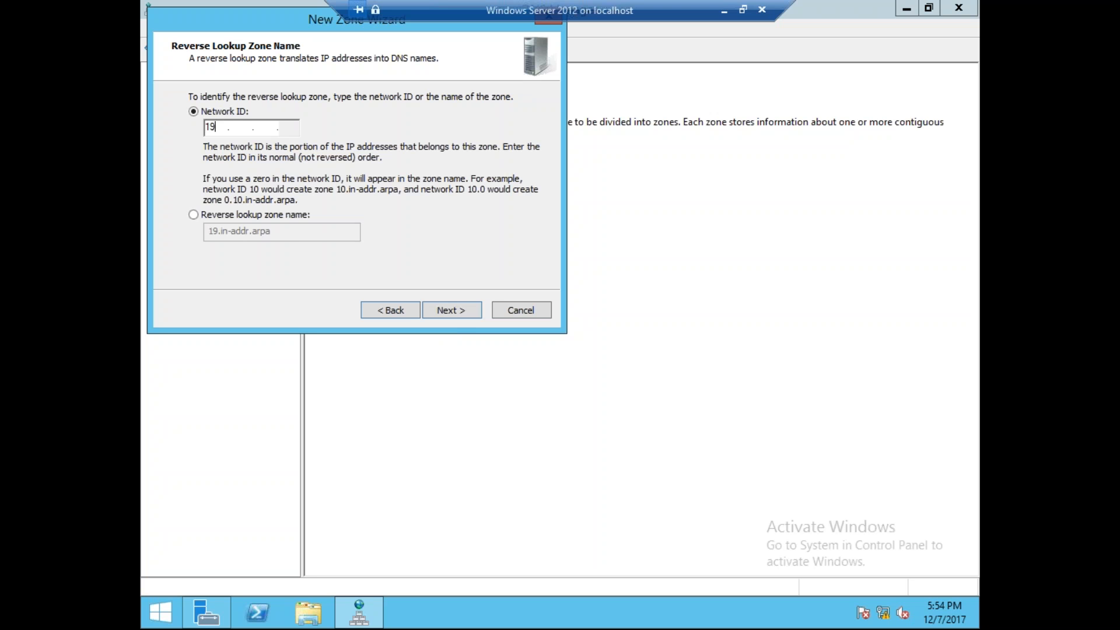
text(100)
key(BackSpace)
key(BackSpace)
key(BackSpace)
key(BackSpace)
key(BackSpace)
key(BackSpace)
key(BackSpace)
key(BackSpace)
text(72 .160 .0)
key(BackSpace)
key(BackSpace)
key(BackSpace)
key(BackSpace)
key(BackSpace)
key(BackSpace)
key(BackSpace)
text(10.0.0)
key(BackSpace)
key(BackSpace)
key(BackSpace)
text(92 .168 .100)
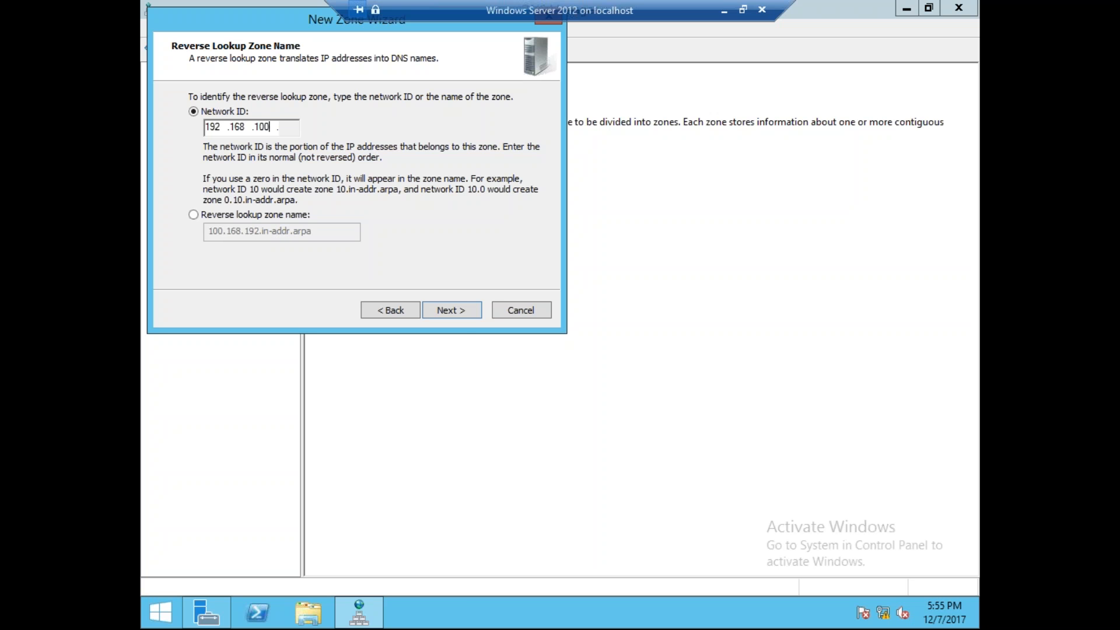
Add 192.168.100.10 as the master DNS server for the reverse lookup zone and finish creating the zone.
click(460, 316)
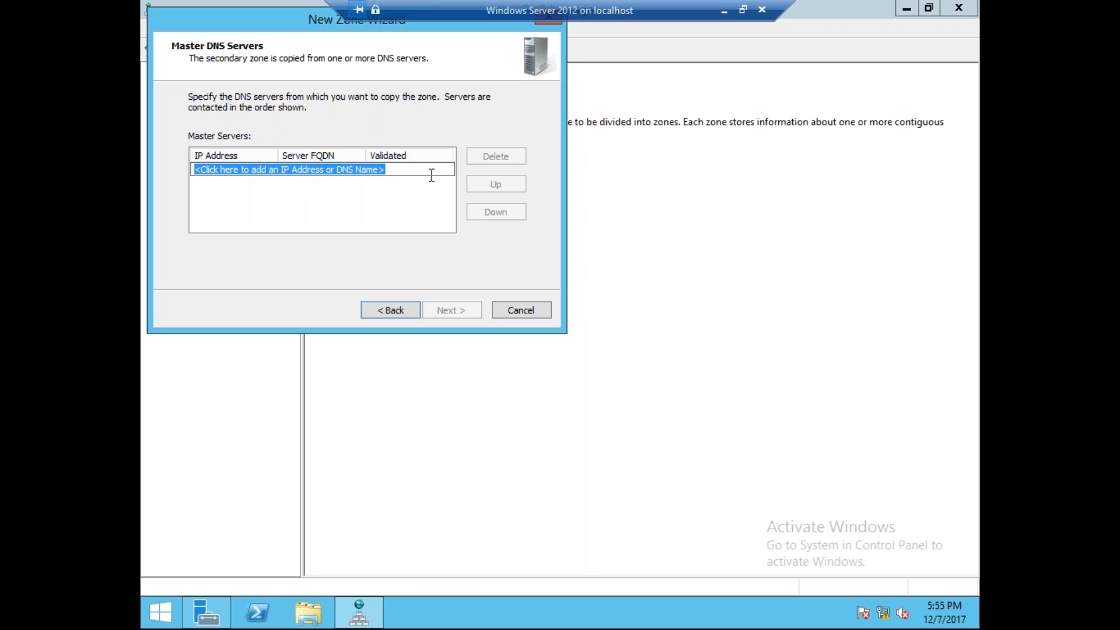
text(192)
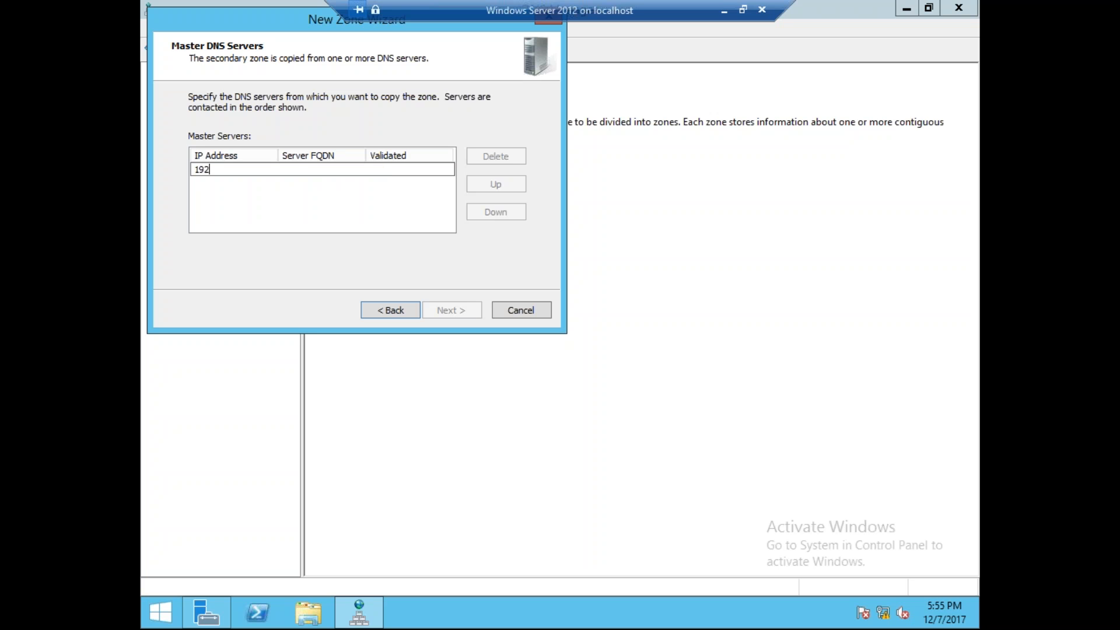
text(.168.100.10)
key(Return)
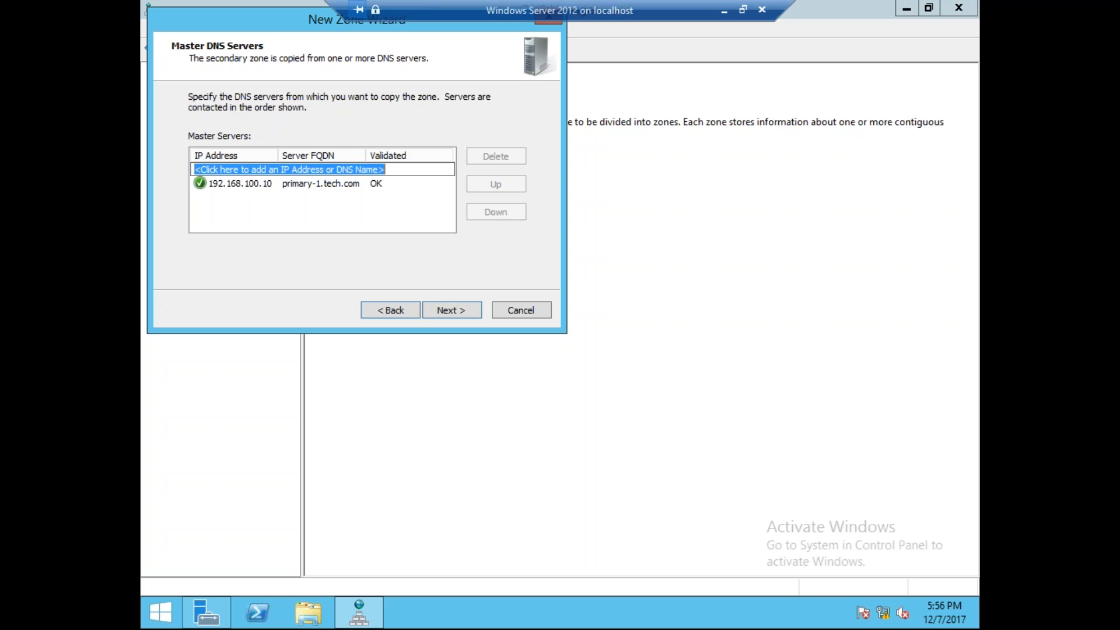
click(466, 317)
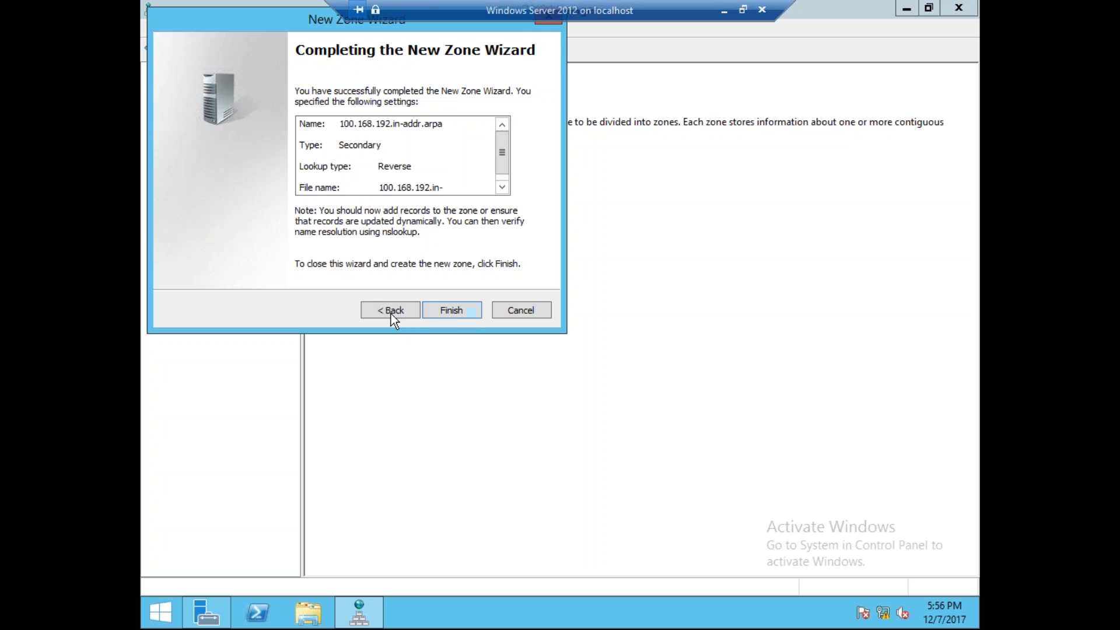
click(391, 310)
click(453, 306)
click(454, 308)
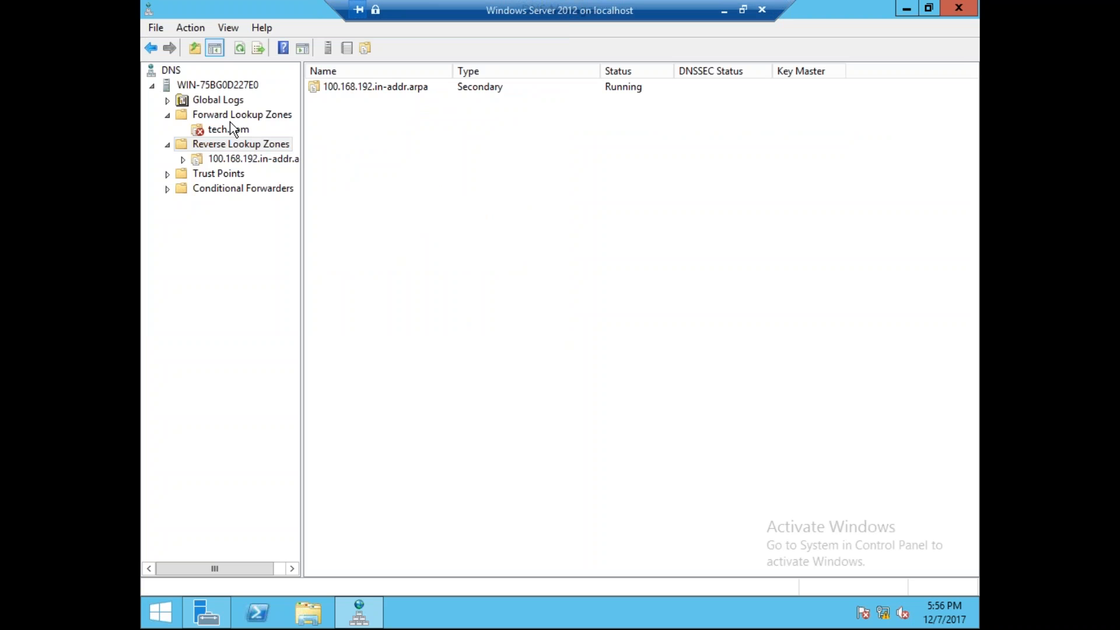
Check whether the new reverse lookup zone has loaded, and close DNS Manager and Server Manager.
click(248, 158)
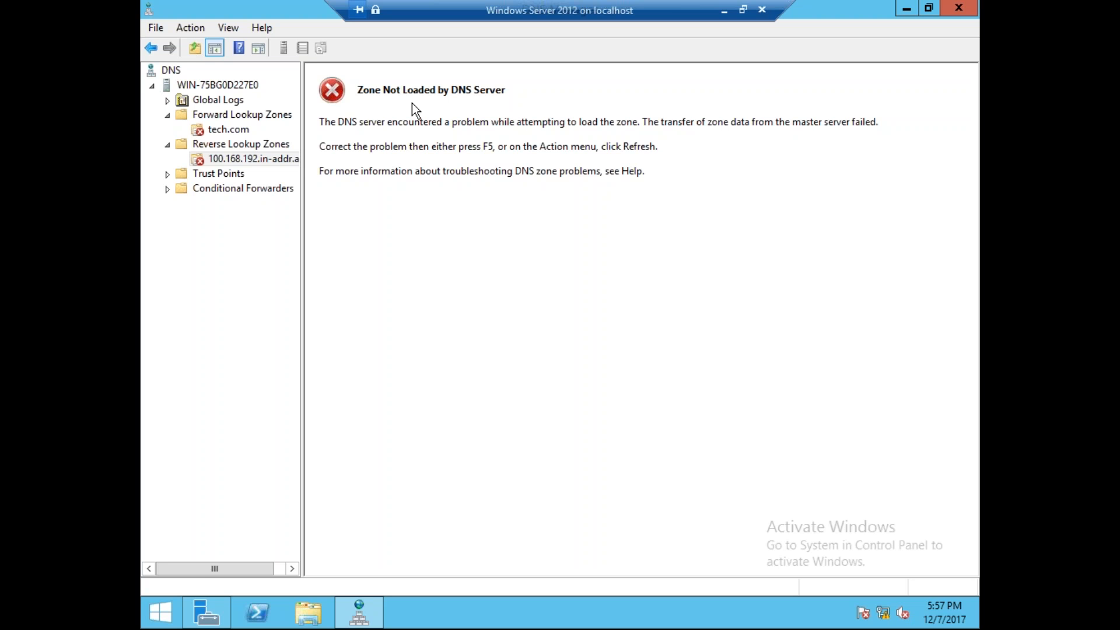
click(958, 8)
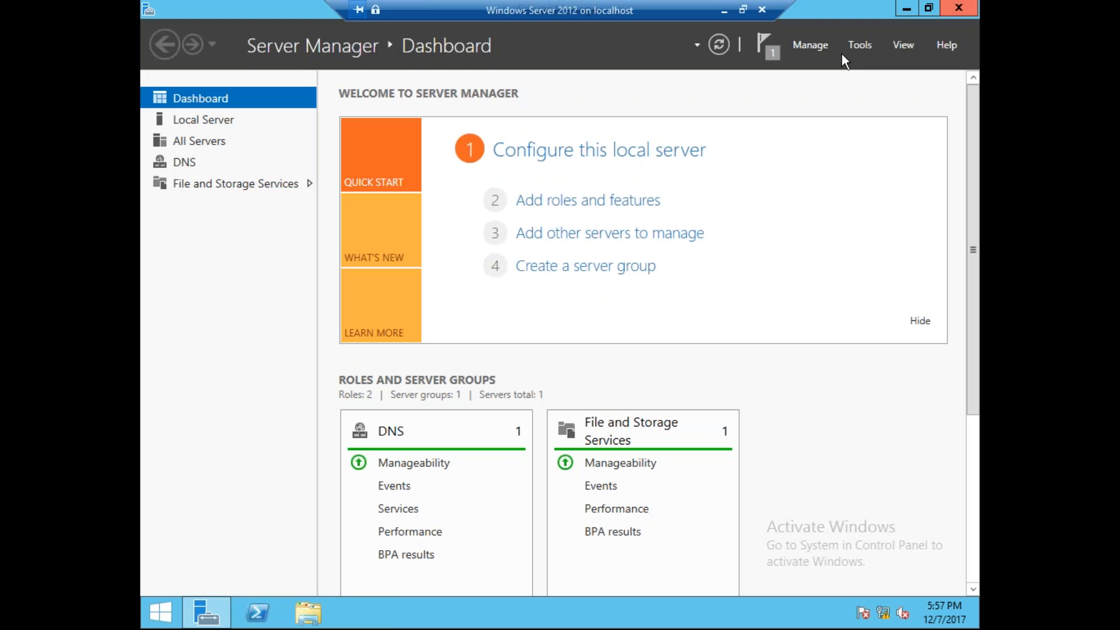
click(967, 9)
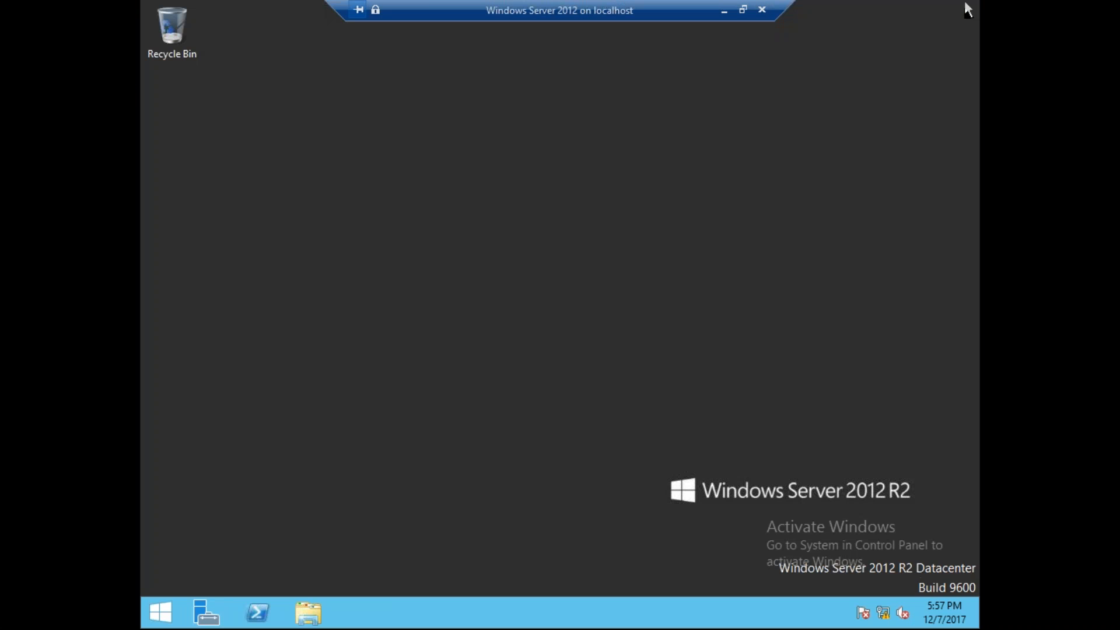
Open the computer name and domain change settings from this PC's system properties.
click(316, 623)
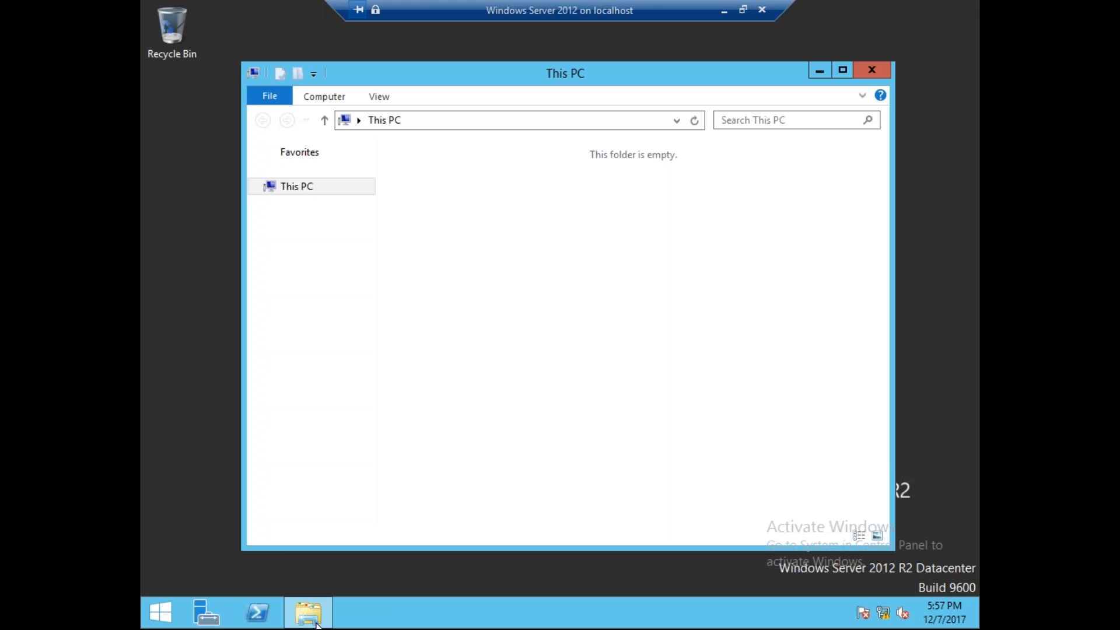
right_click(289, 238)
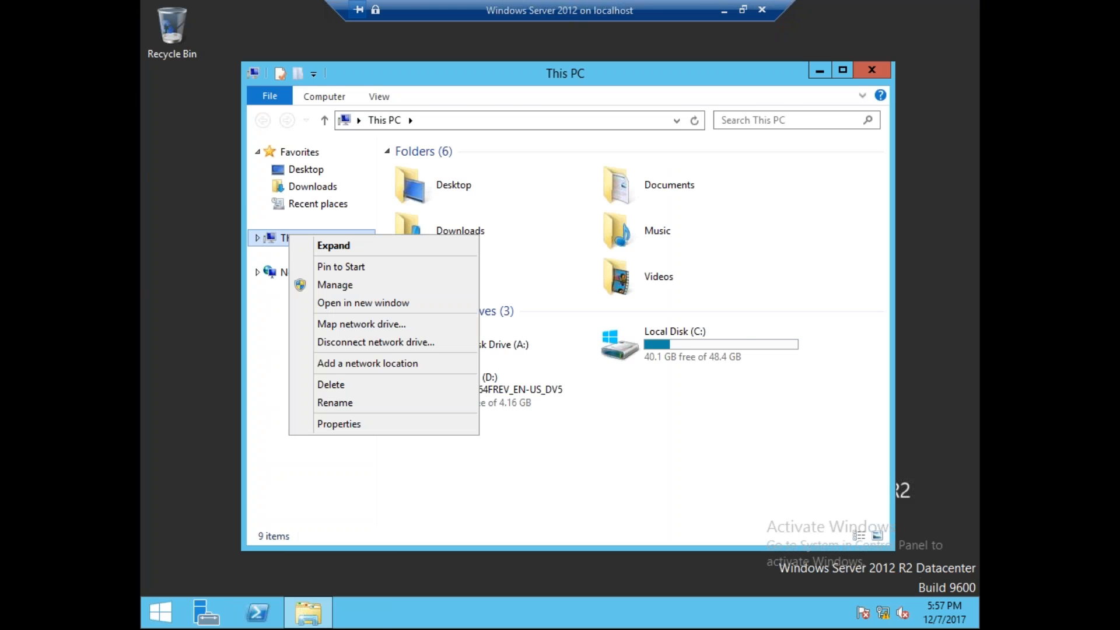
click(336, 424)
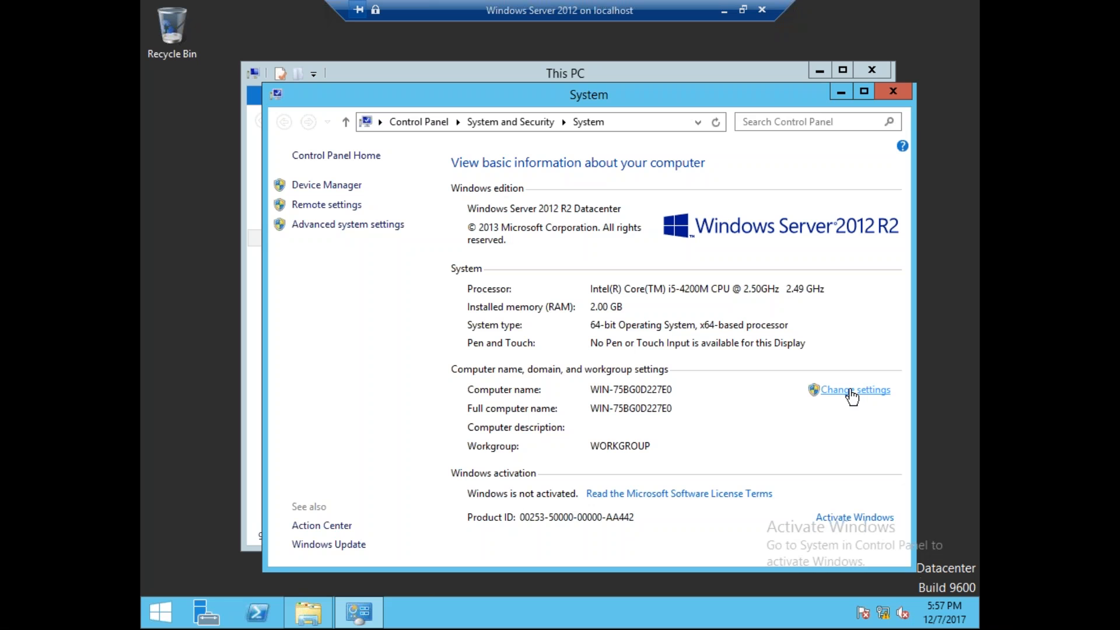
click(855, 391)
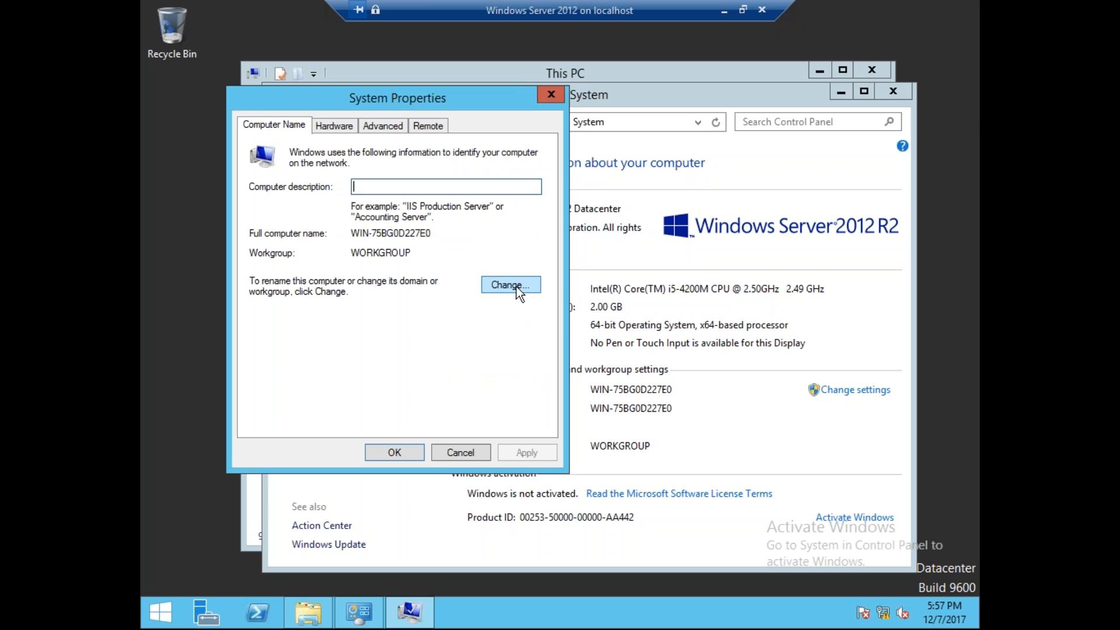
click(517, 286)
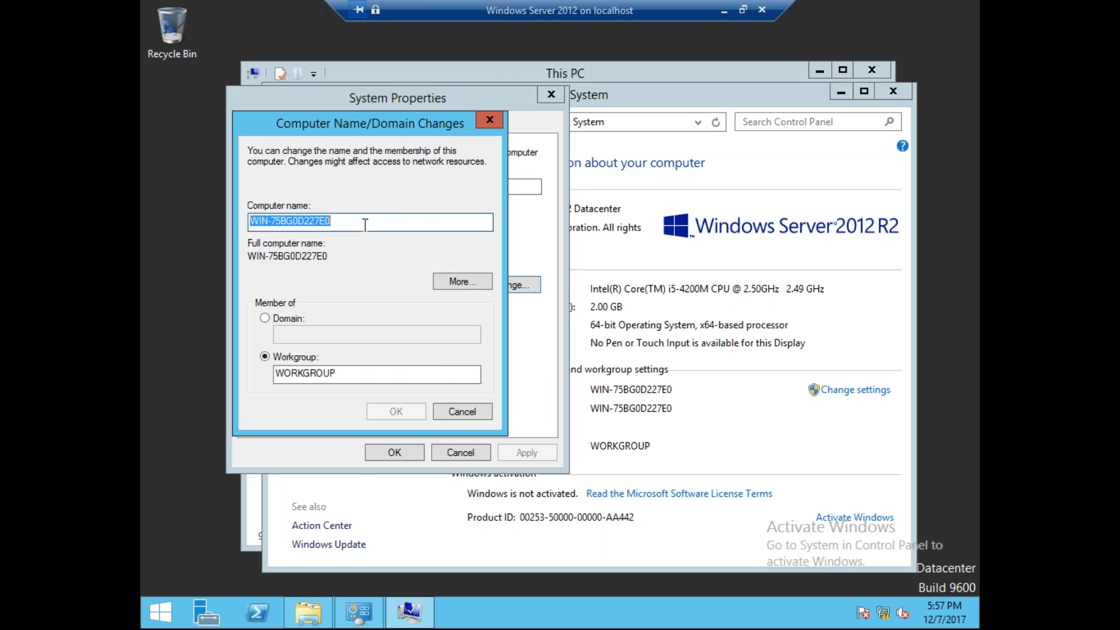
Set the computer name to Server-2.
text(Sec)
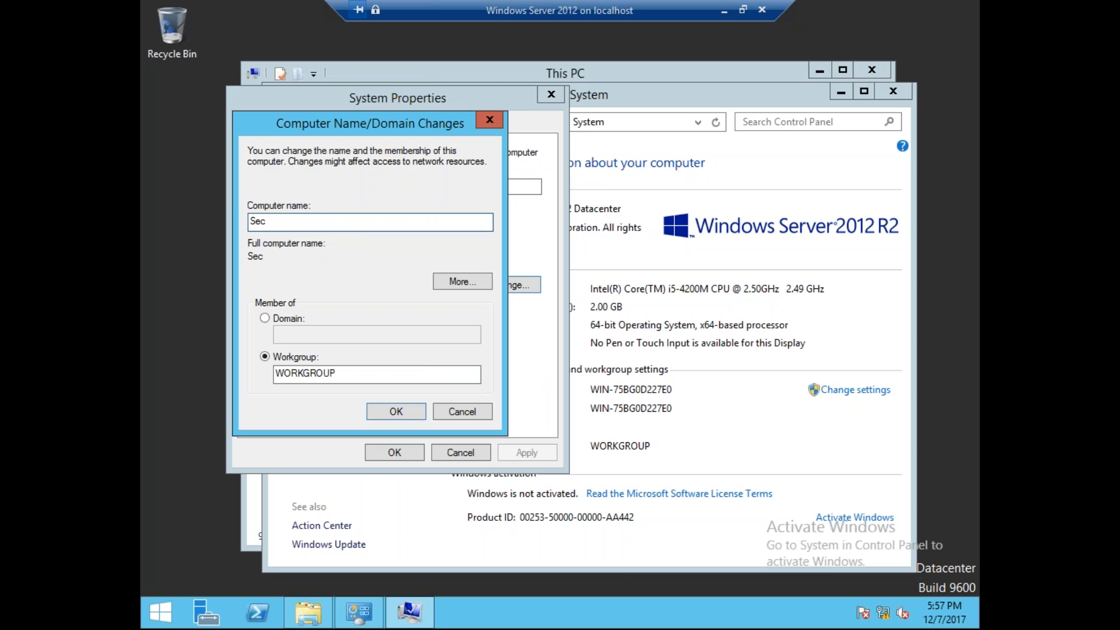
text(od)
key(BackSpace)
text(nda)
key(BackSpace)
key(BackSpace)
key(BackSpace)
key(BackSpace)
key(BackSpace)
text(ver-2)
key(BackSpace)
key(BackSpace)
key(BackSpace)
key(BackSpace)
key(BackSpace)
key(BackSpace)
text(erver-2)
Set the computer's primary DNS suffix to tech.com.
click(463, 281)
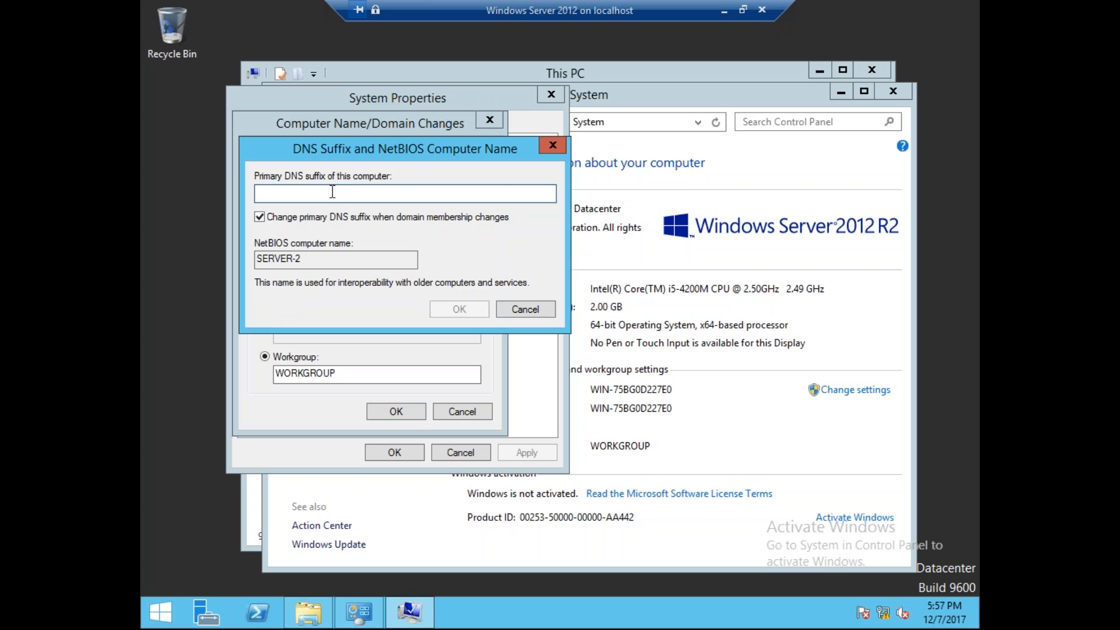
text(tech.com)
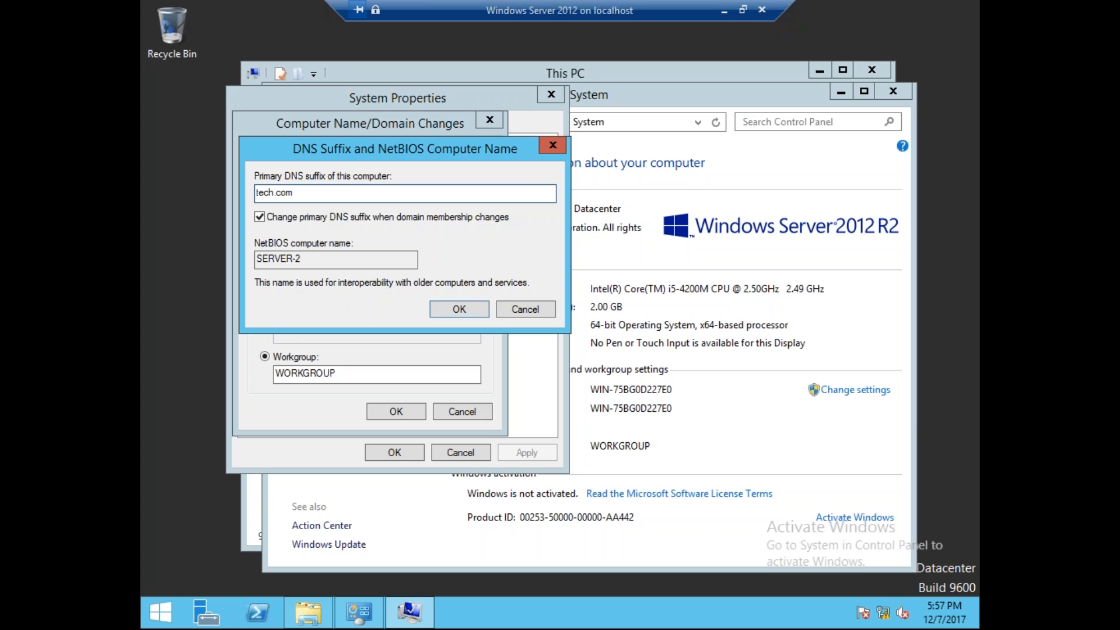
click(458, 309)
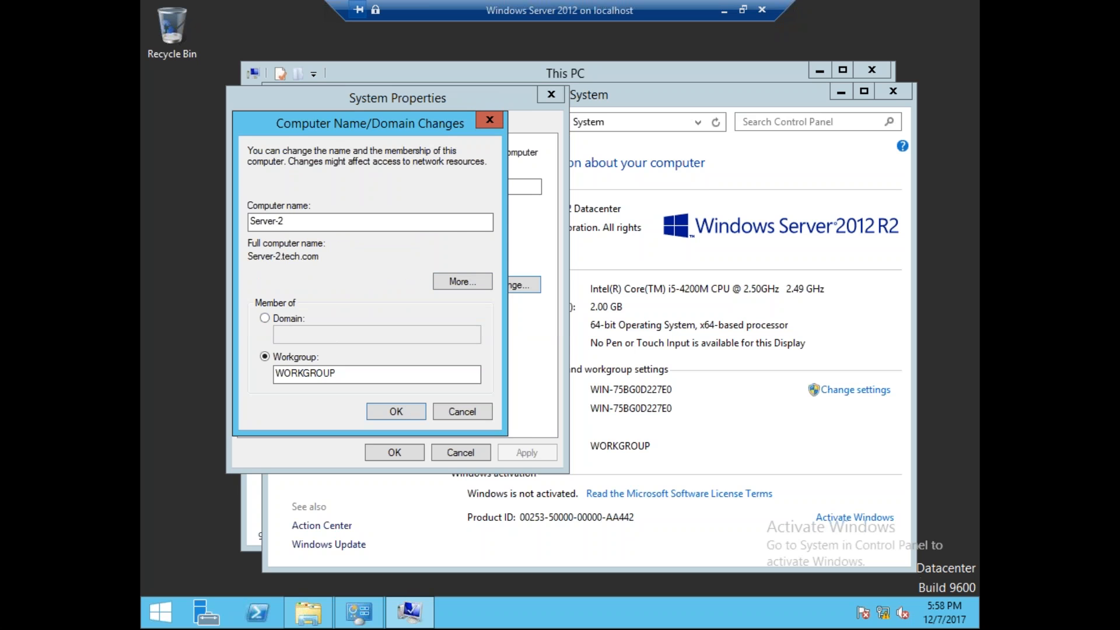
Confirm the computer name changes and restart the server immediately to apply them.
click(396, 411)
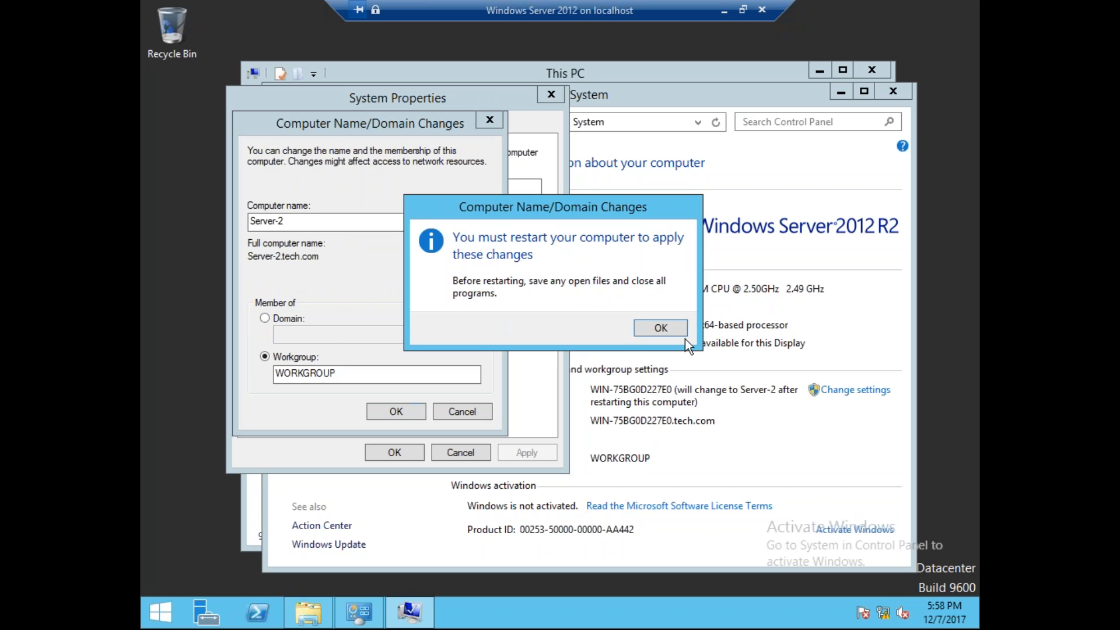
click(673, 329)
click(418, 458)
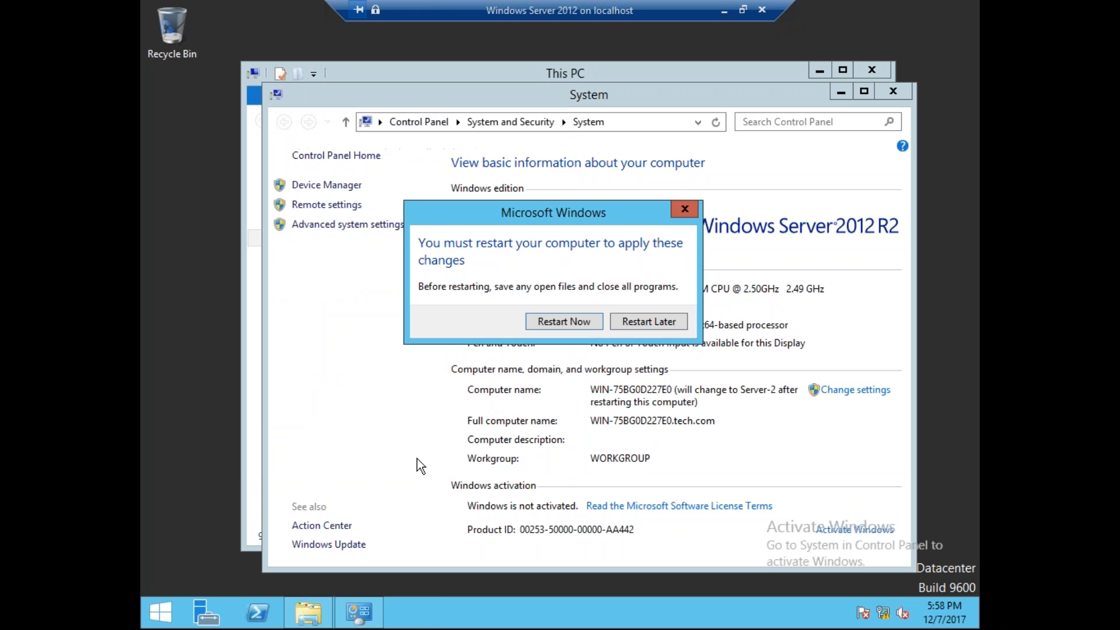
click(582, 319)
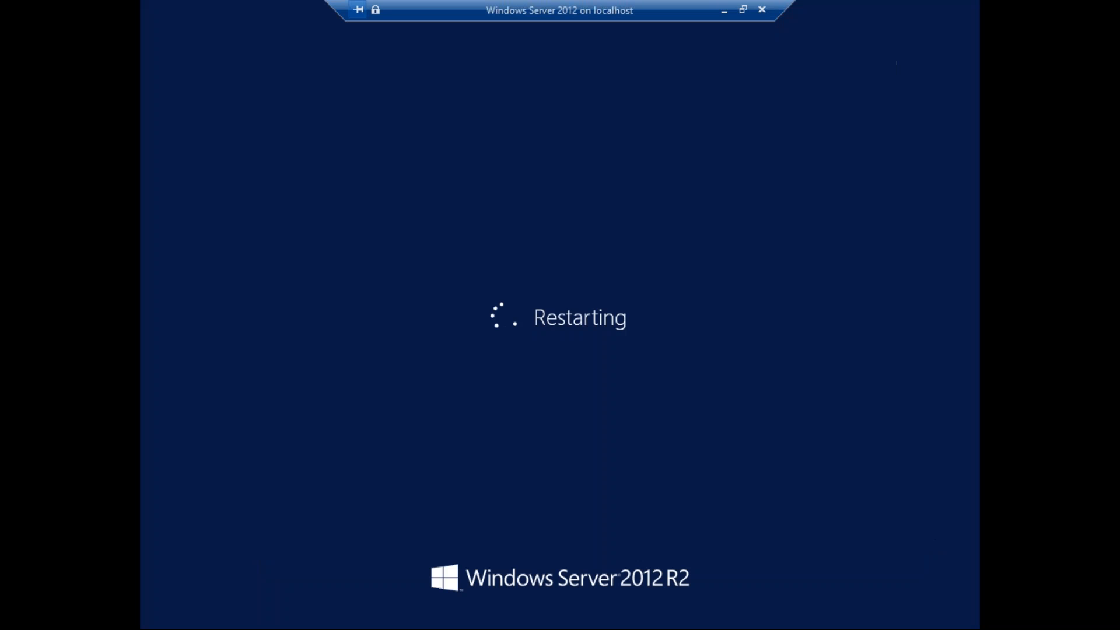
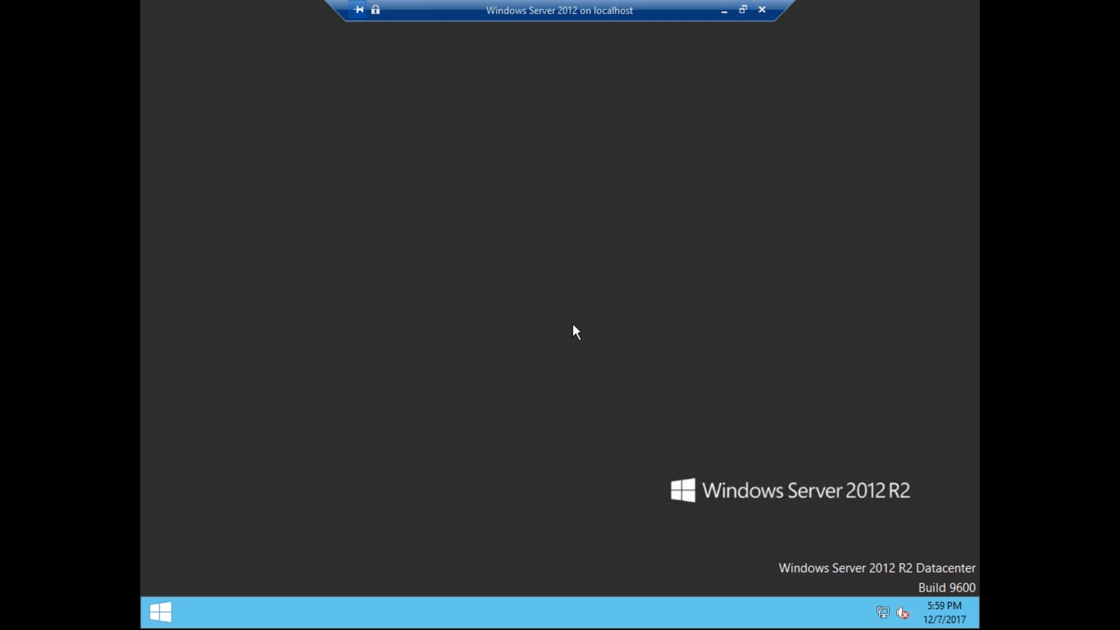
right_click(496, 242)
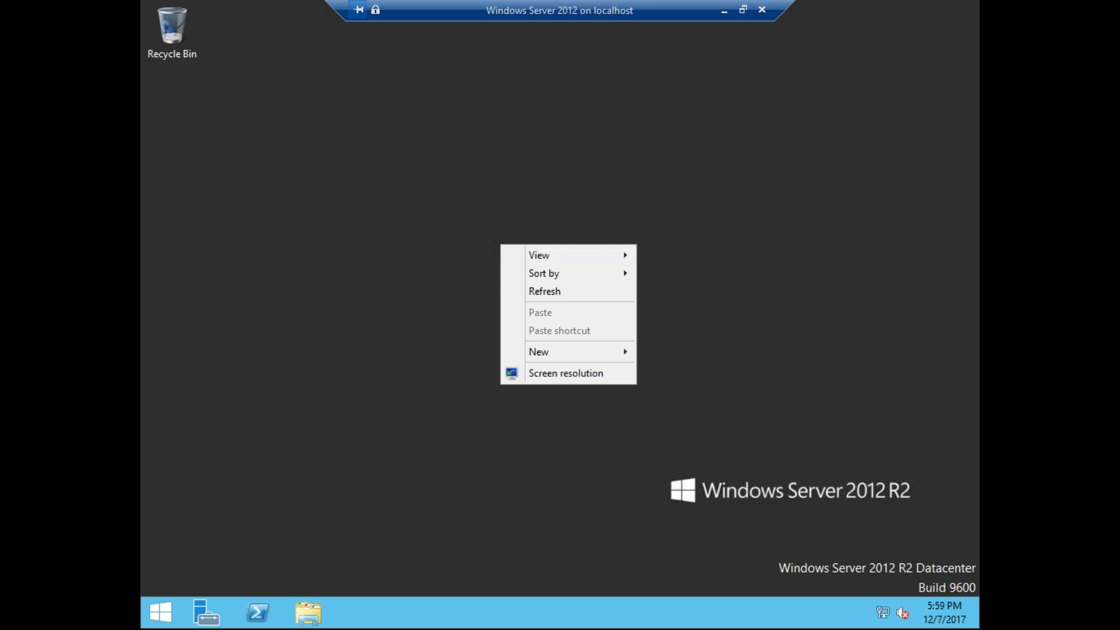
click(555, 292)
right_click(500, 202)
click(560, 249)
right_click(528, 199)
click(568, 240)
right_click(532, 203)
click(583, 247)
right_click(545, 204)
click(589, 250)
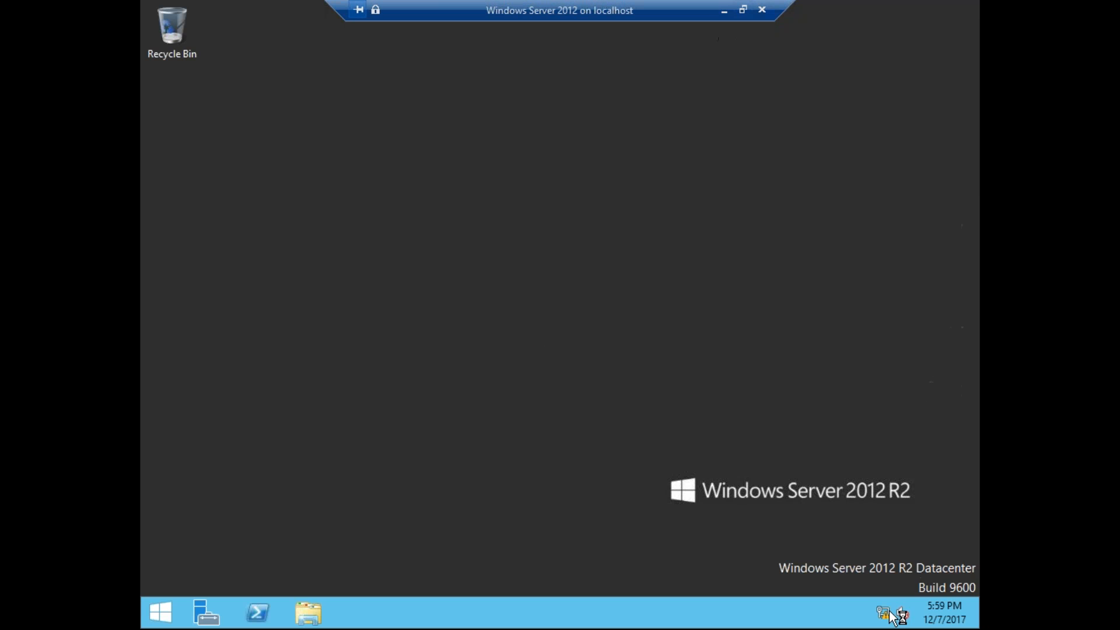
Open DNS Manager from Server Manager and check whether SERVER-2's tech.com and reverse lookup zones have loaded.
click(190, 618)
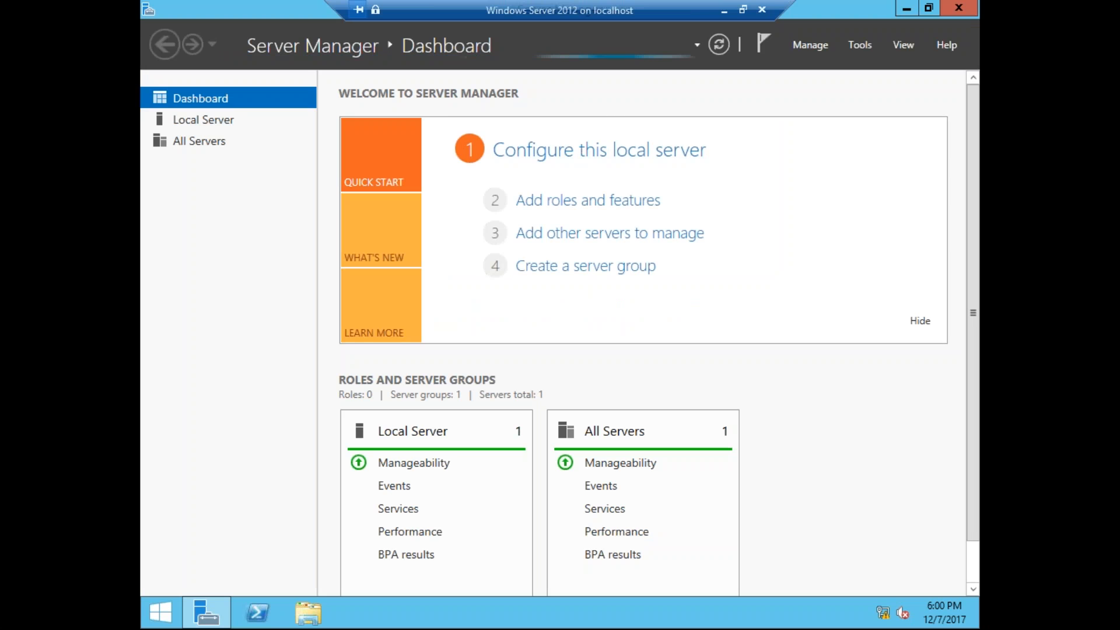
click(857, 47)
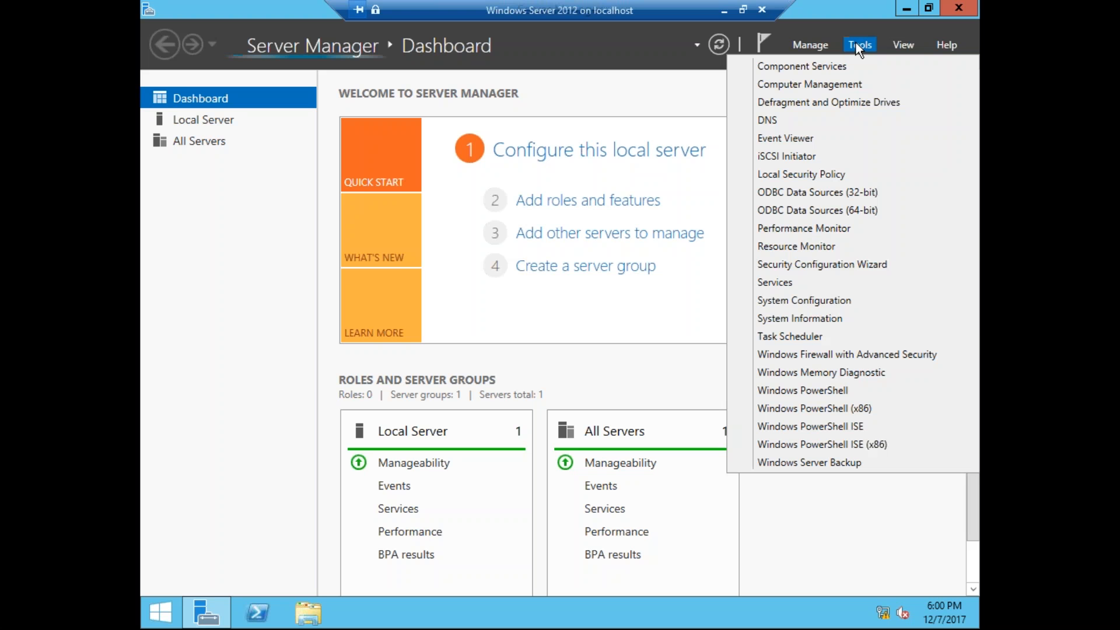
click(772, 120)
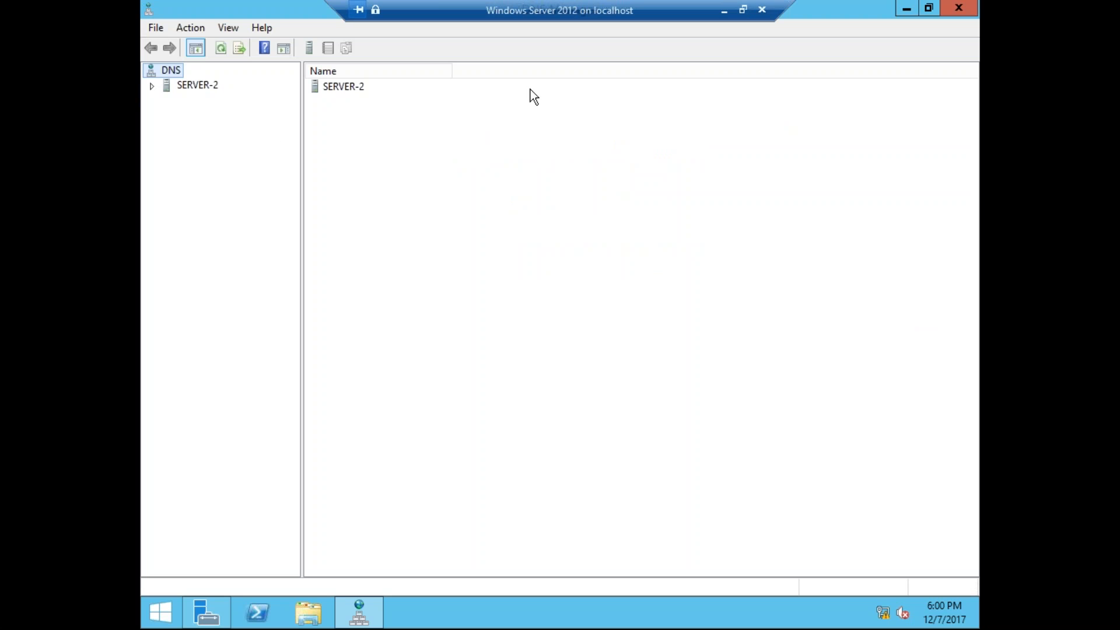
double_click(192, 85)
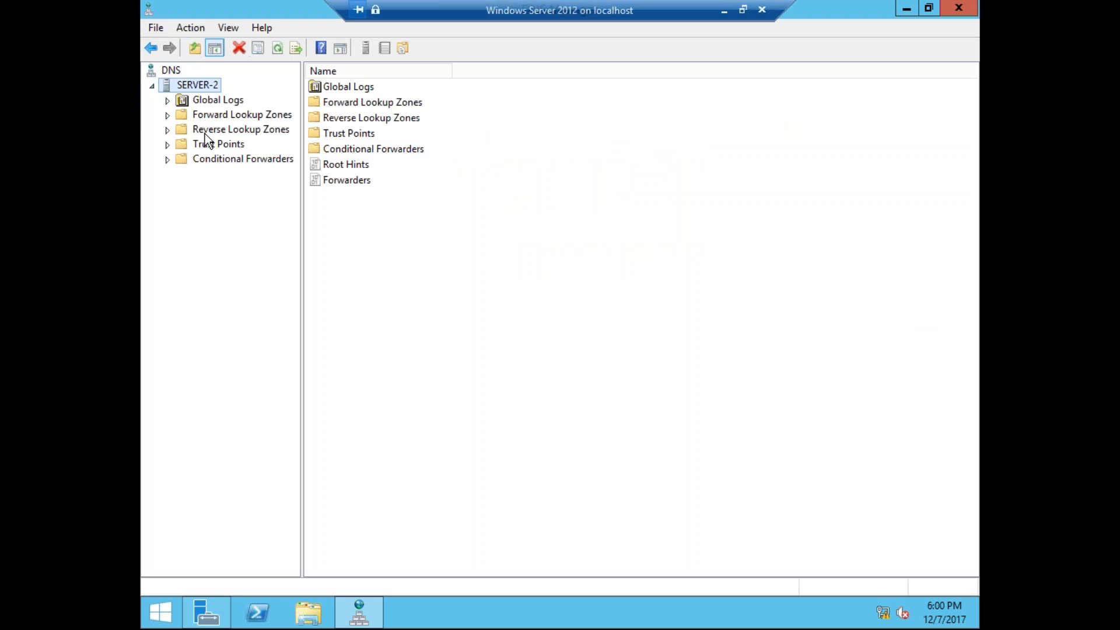
click(167, 114)
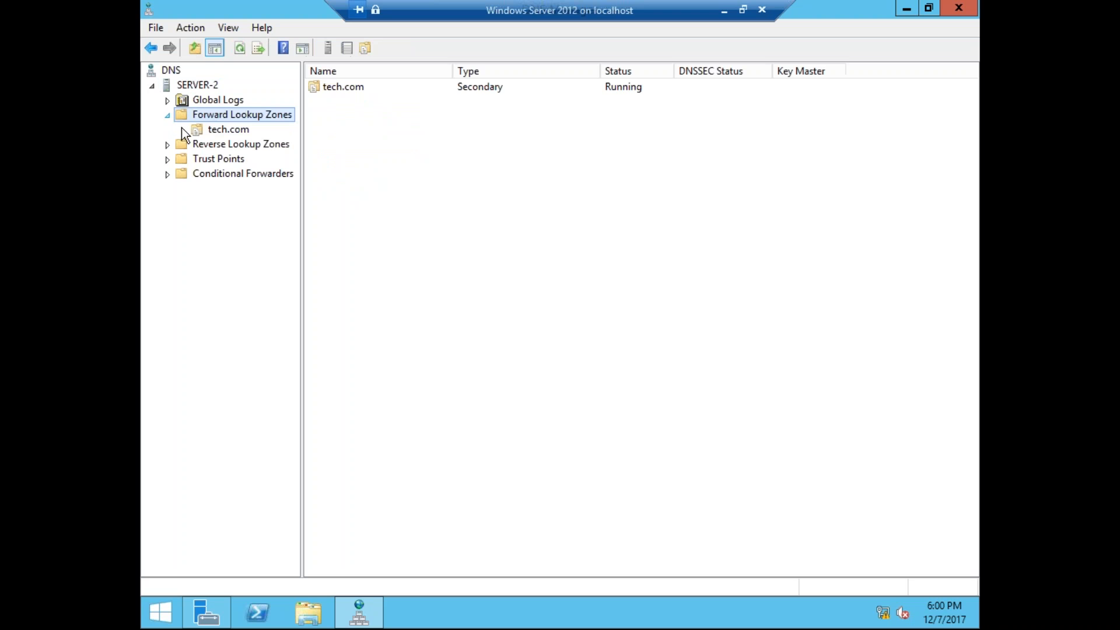
click(218, 133)
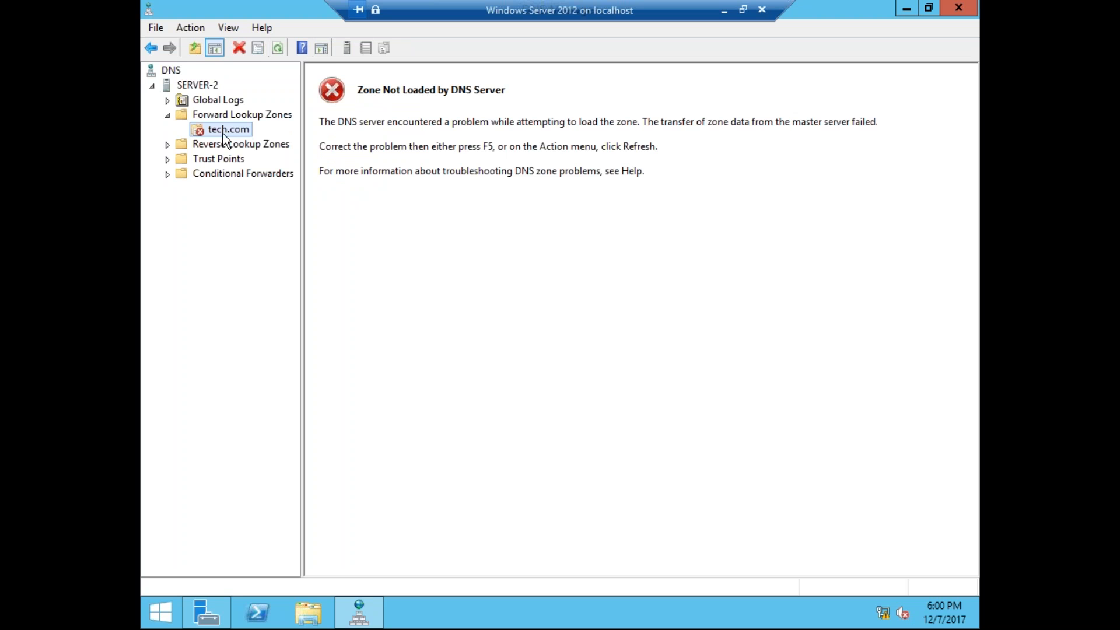
click(169, 144)
click(230, 156)
Switch to the VM-2 virtual machine and examine the forward and reverse lookup zones on the PRIMARY-1 DNS server.
click(724, 11)
click(290, 612)
click(434, 527)
click(239, 117)
click(535, 92)
click(221, 131)
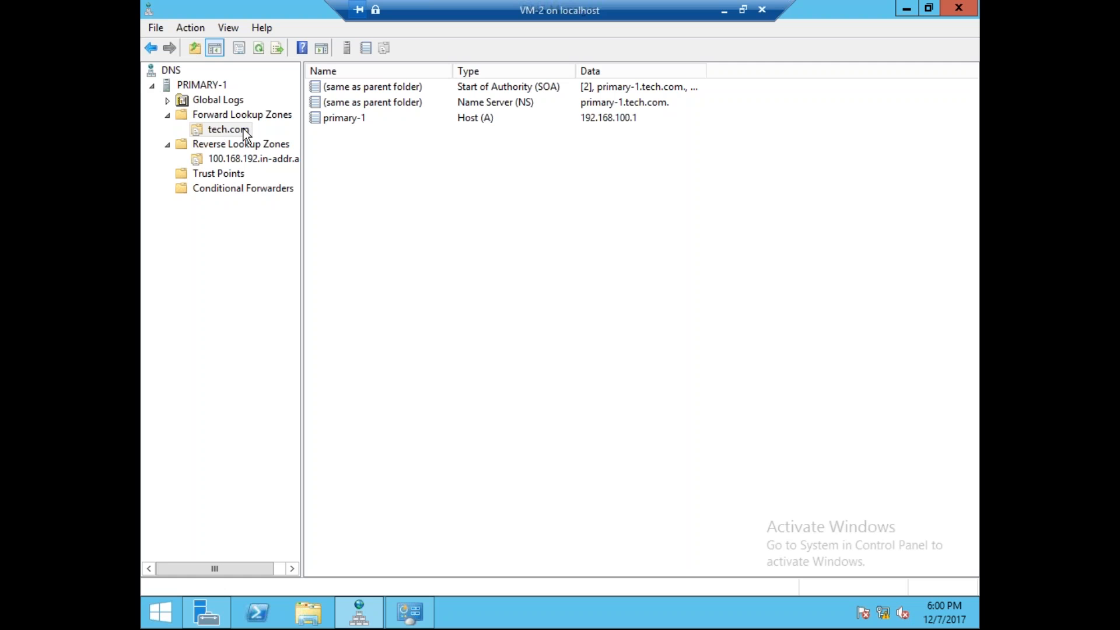
click(236, 132)
click(253, 115)
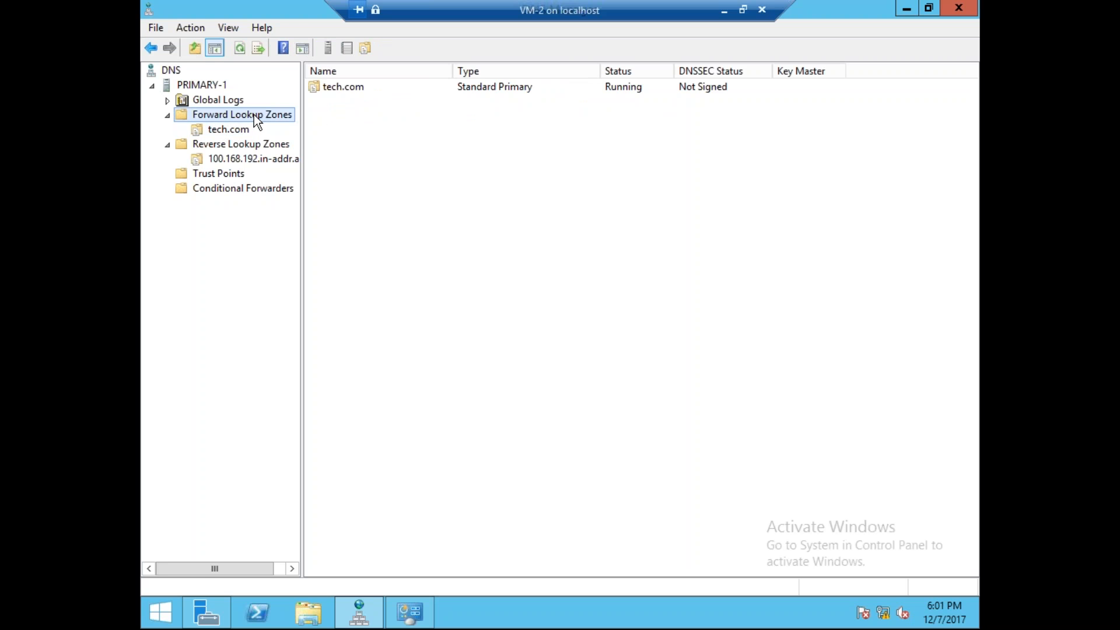
click(241, 146)
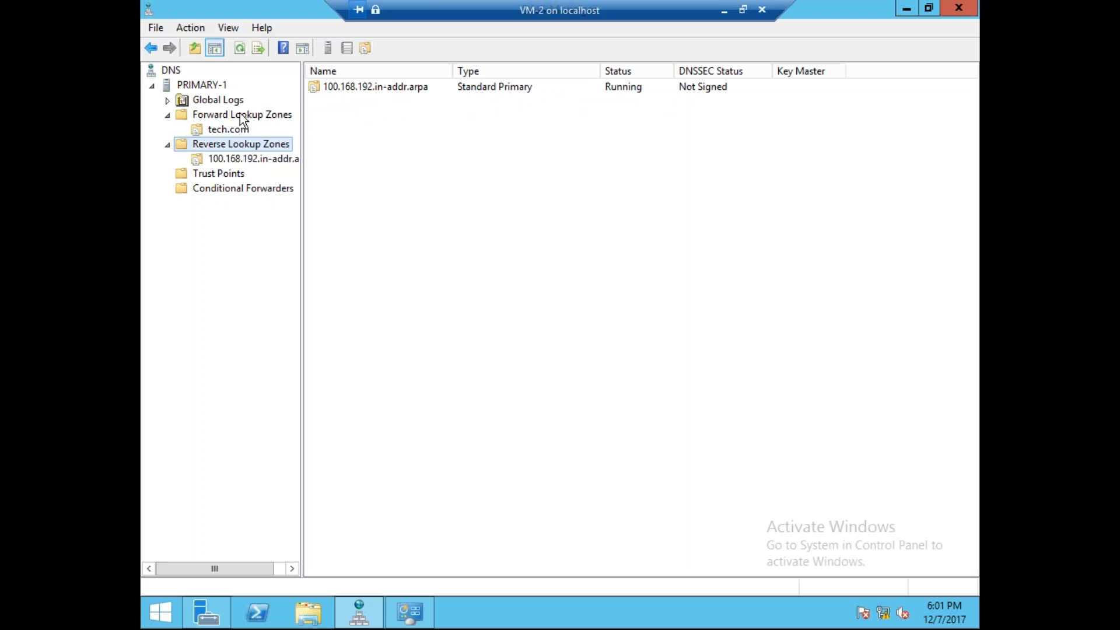
click(219, 130)
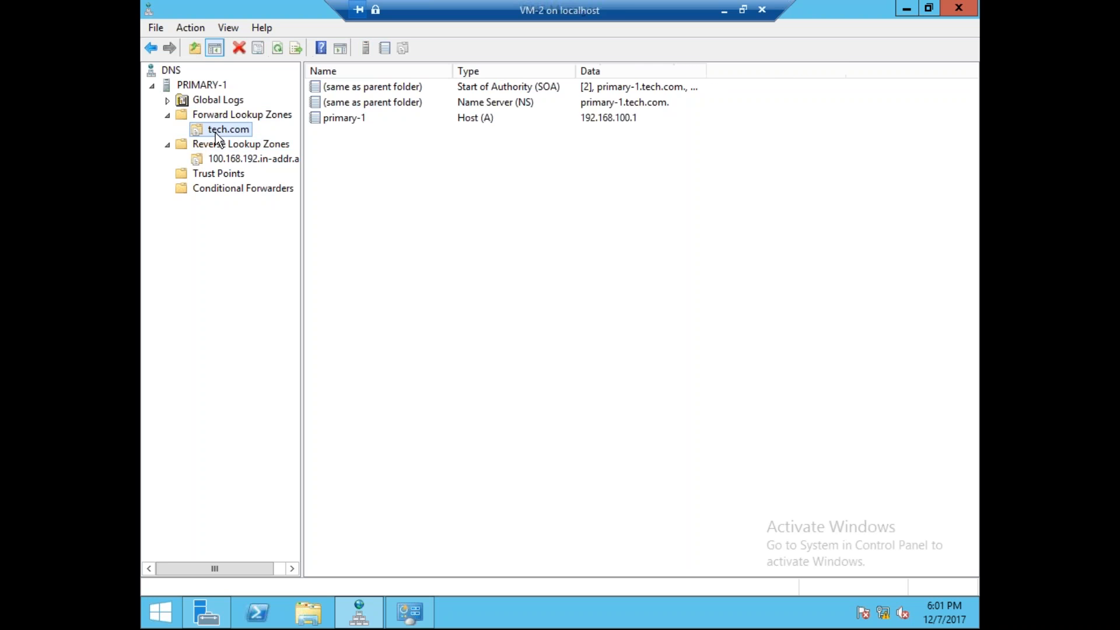
click(230, 147)
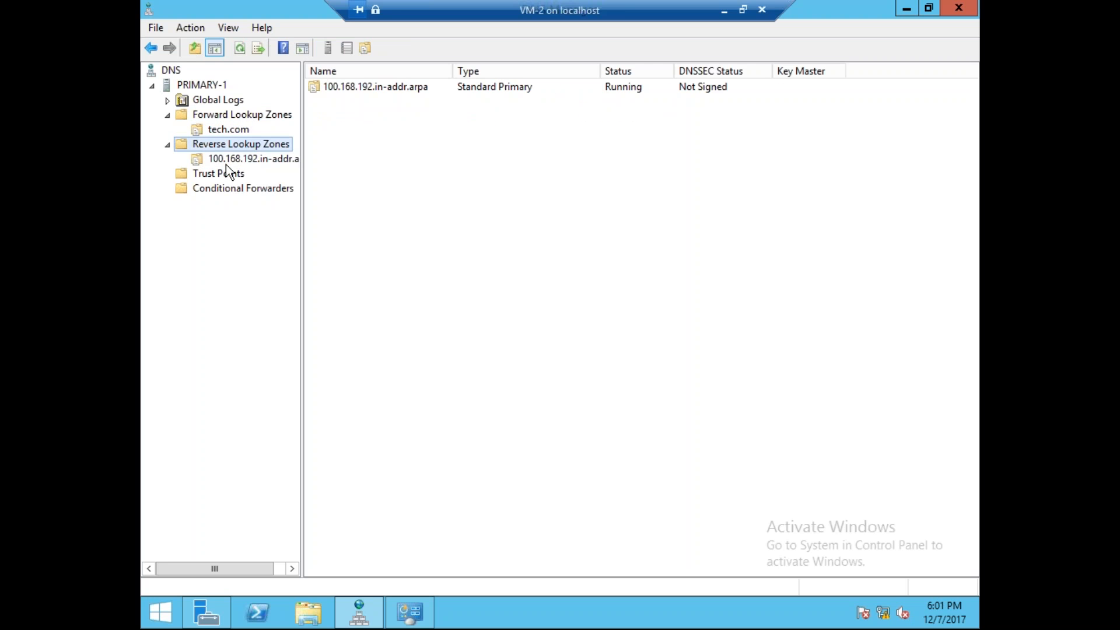
click(226, 162)
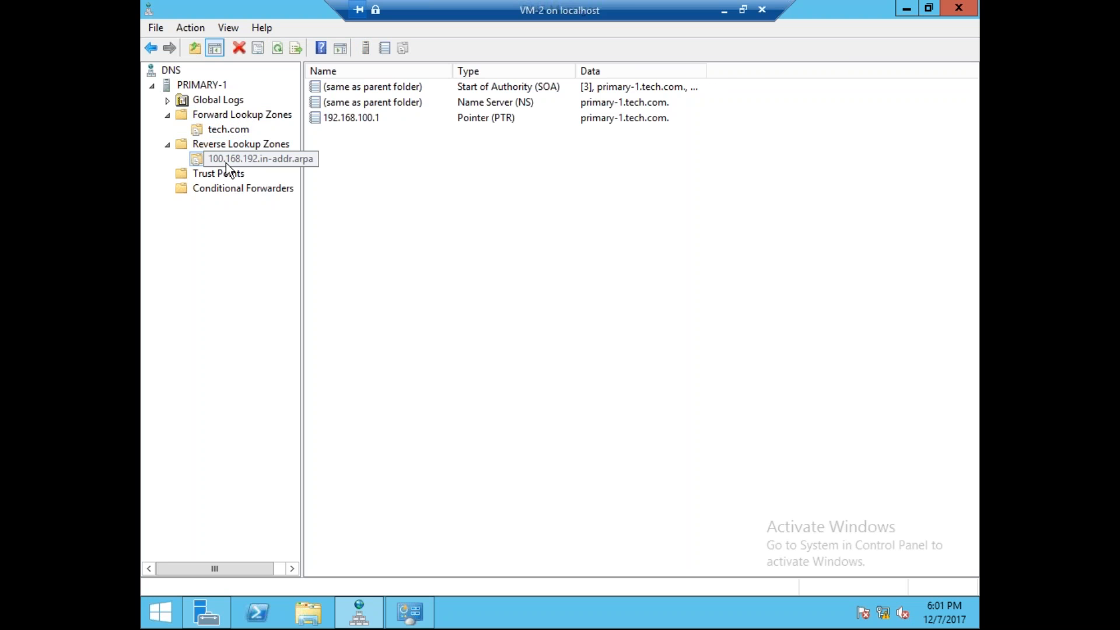
In the tech.com zone's properties on PRIMARY-1, allow zone transfers only to the following servers.
click(235, 131)
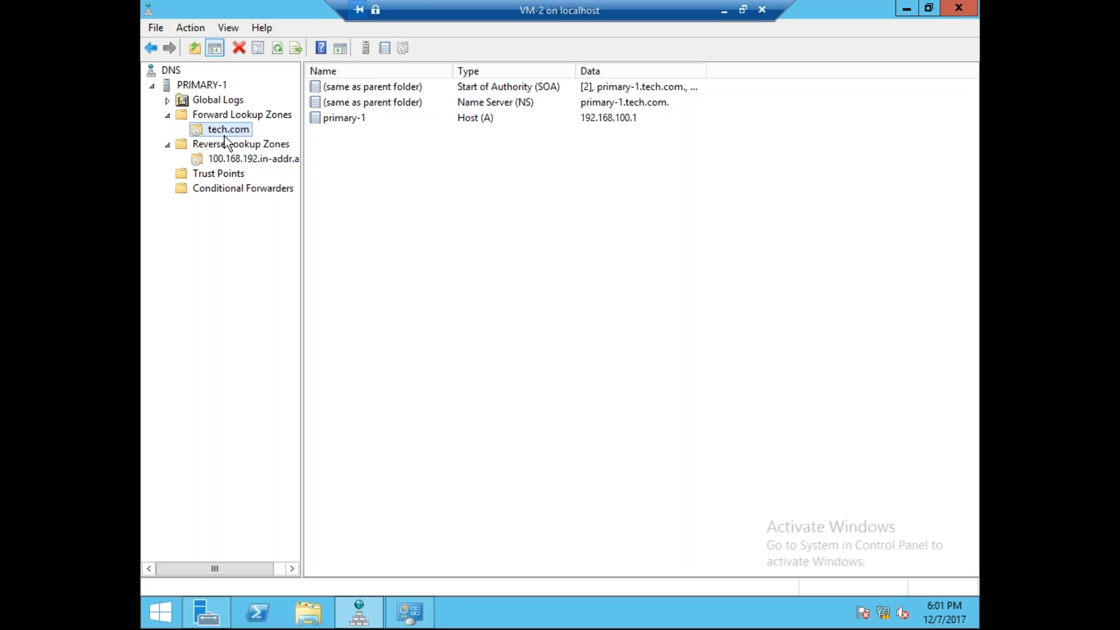
right_click(234, 132)
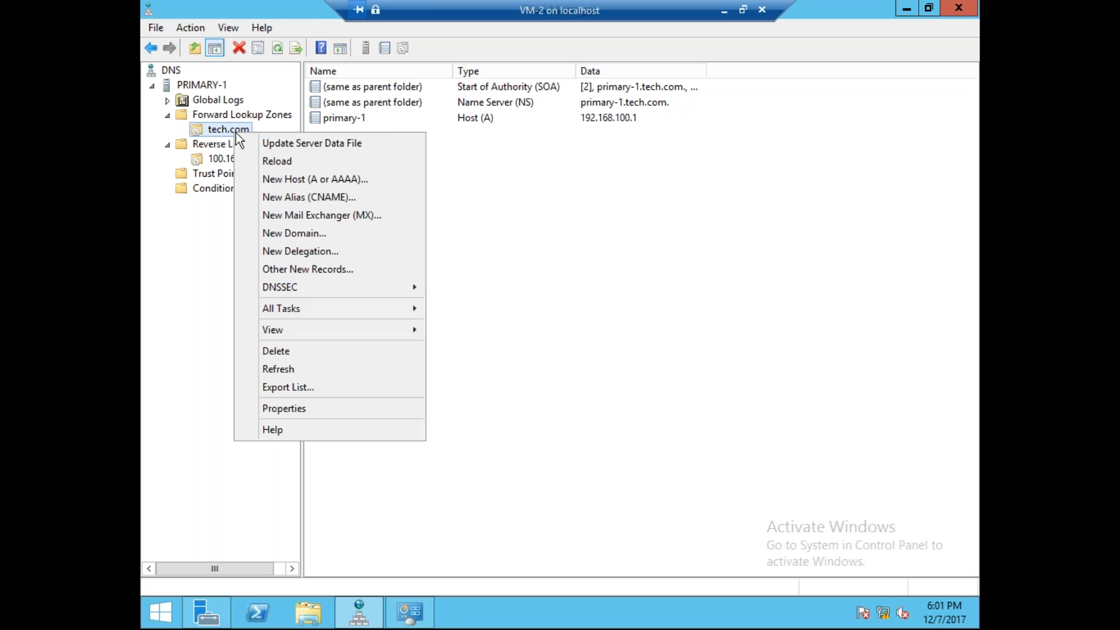
click(311, 409)
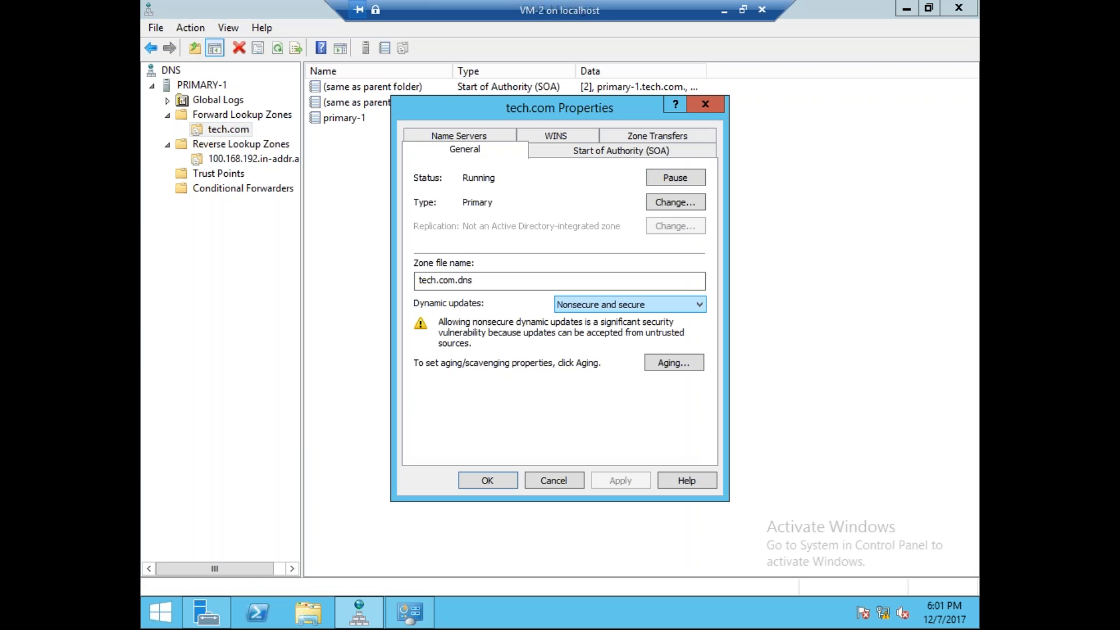
click(677, 134)
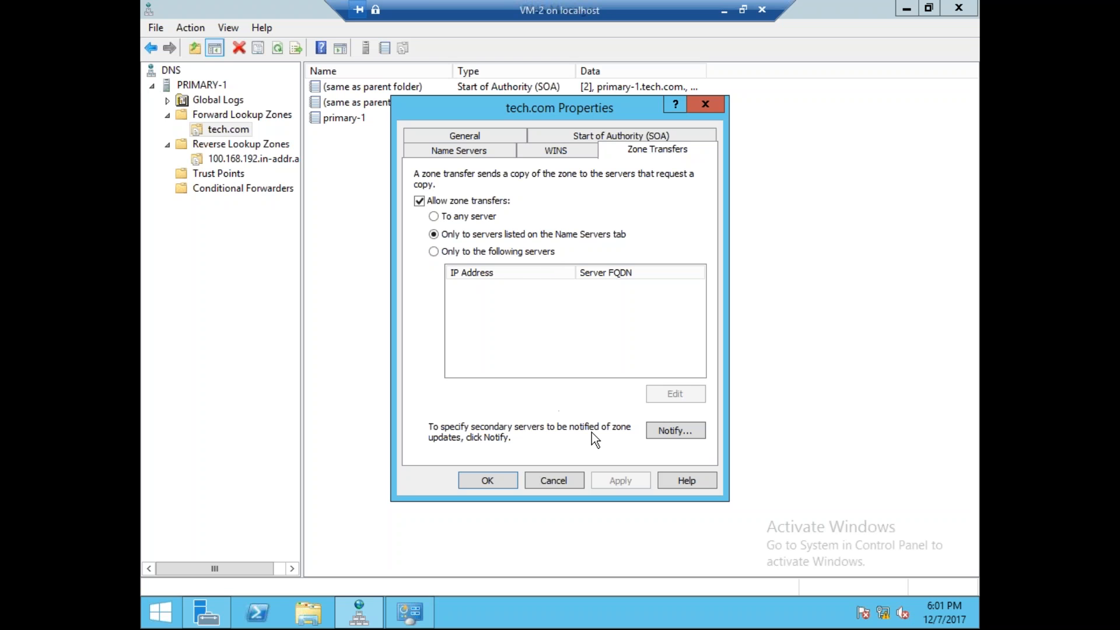
click(433, 254)
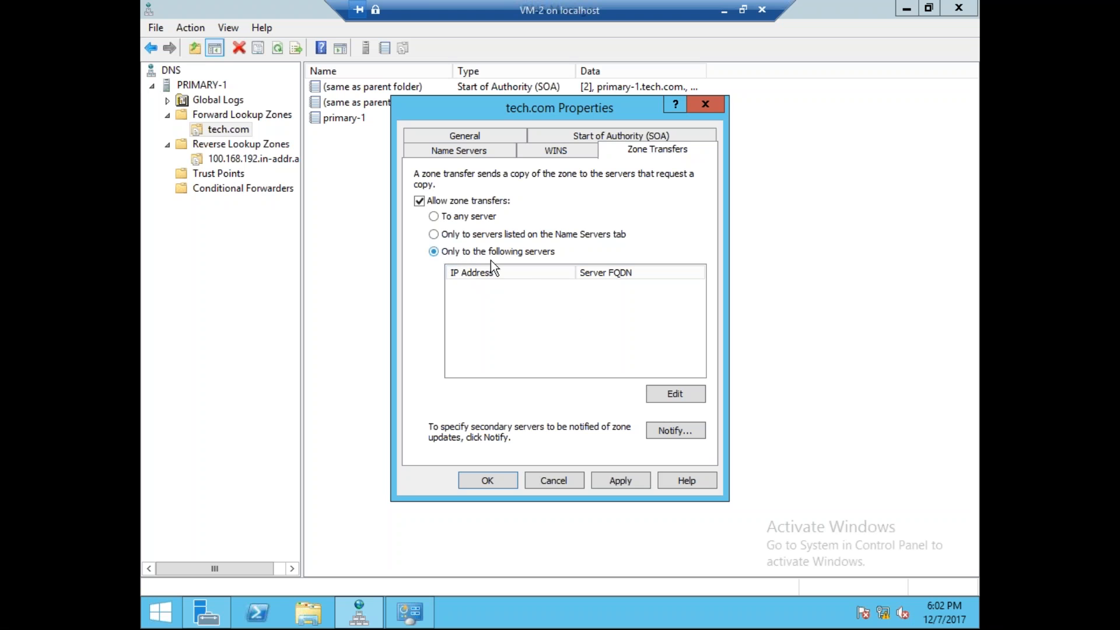
Add 192.168.100.20 as a secondary server allowed to receive tech.com zone transfers and apply the zone properties.
click(677, 392)
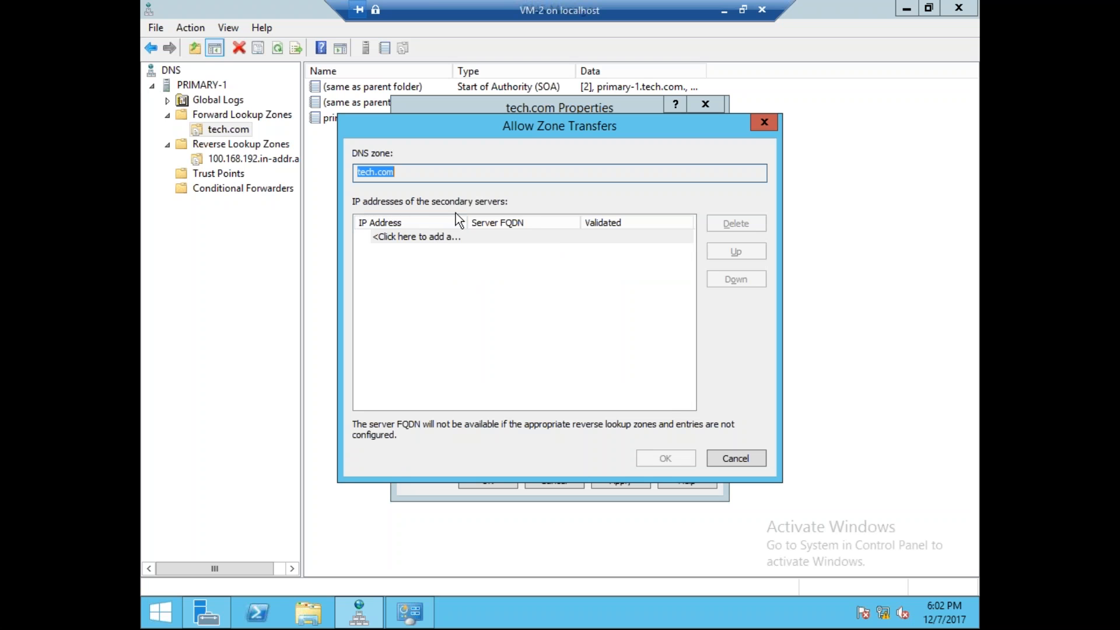
click(425, 238)
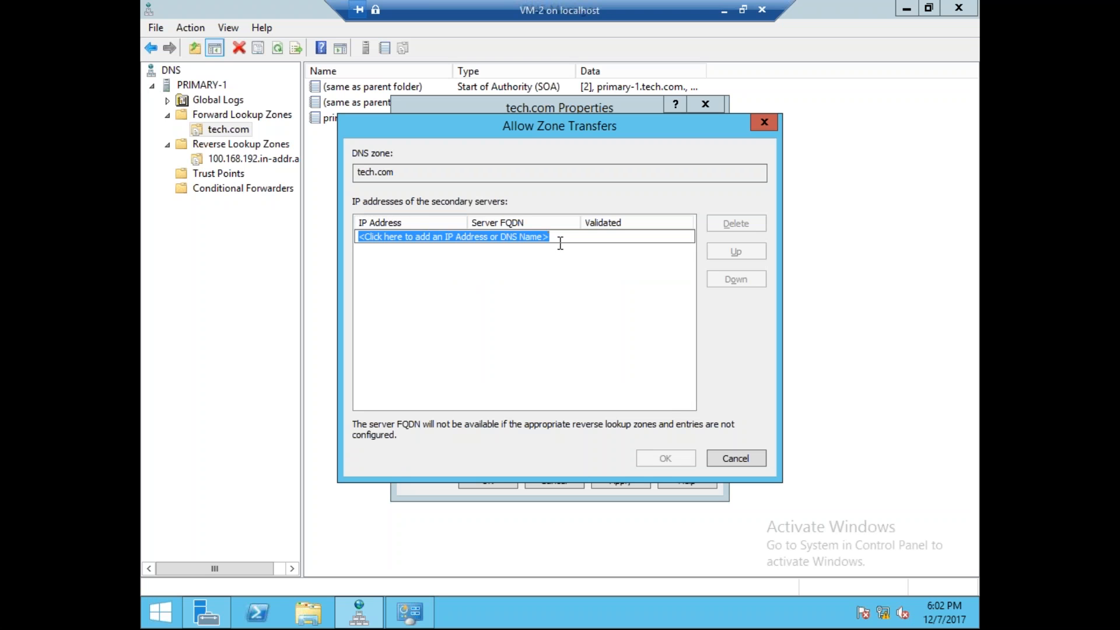
text(19)
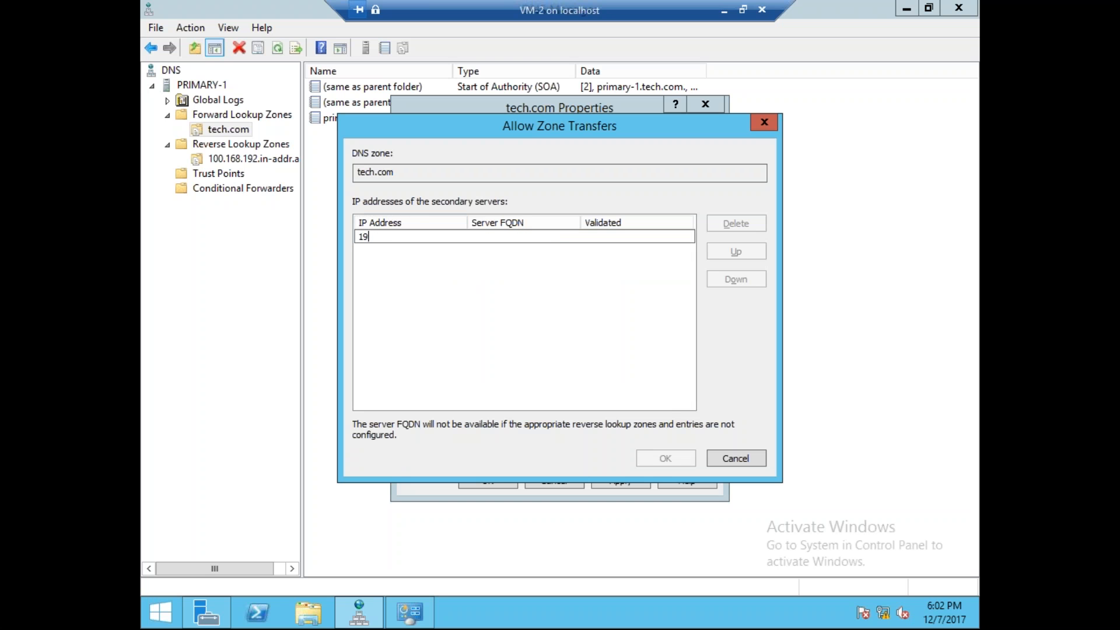
text(2.168.100.20)
key(Return)
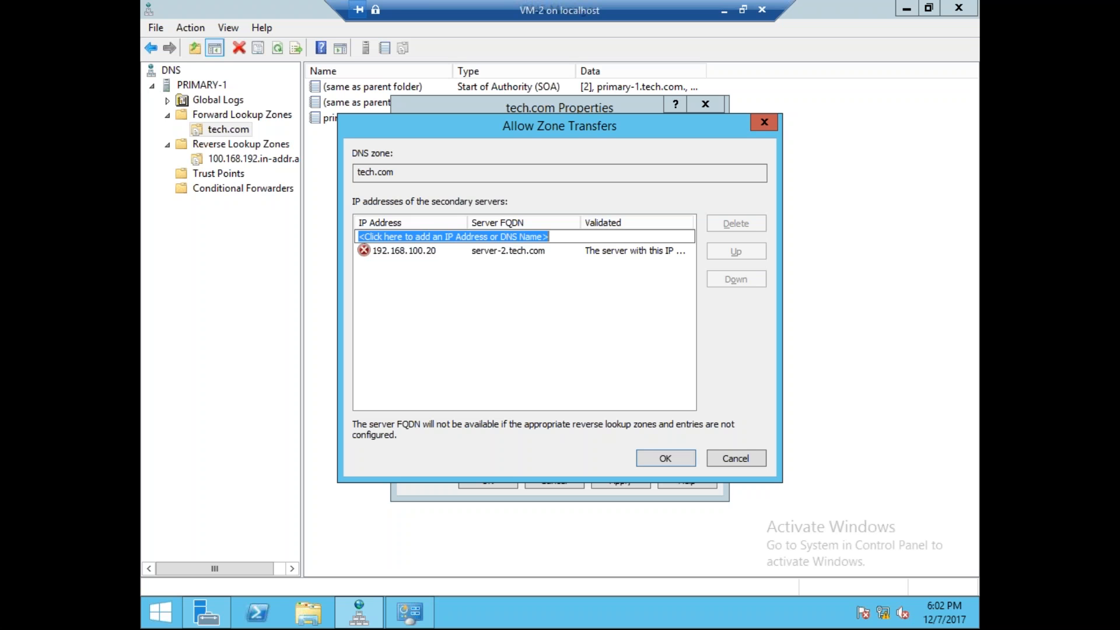
click(662, 457)
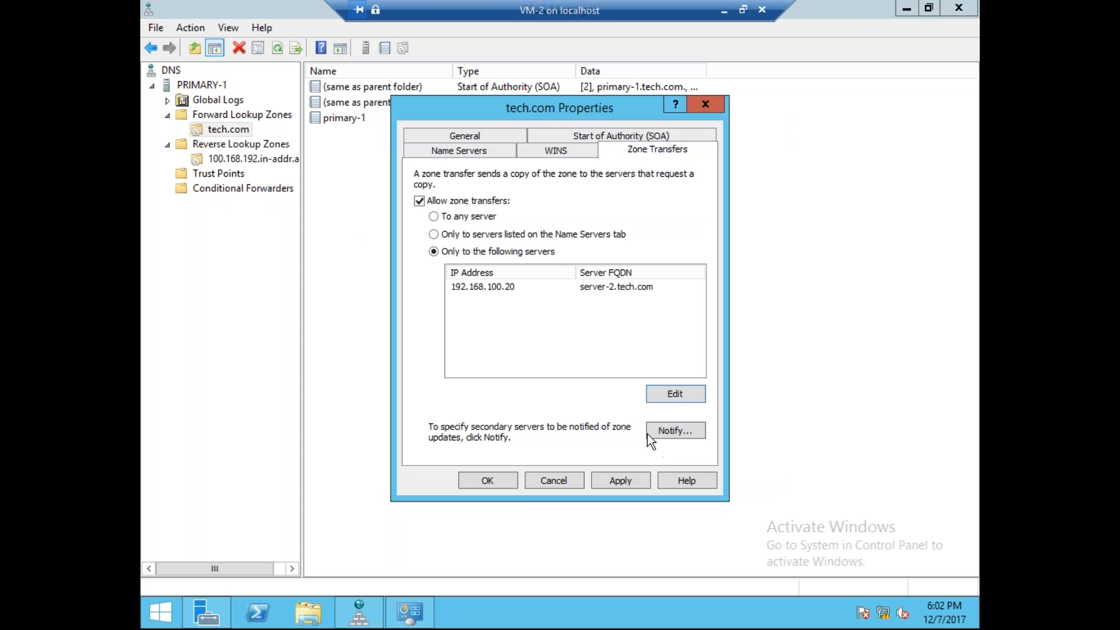
click(632, 484)
click(499, 483)
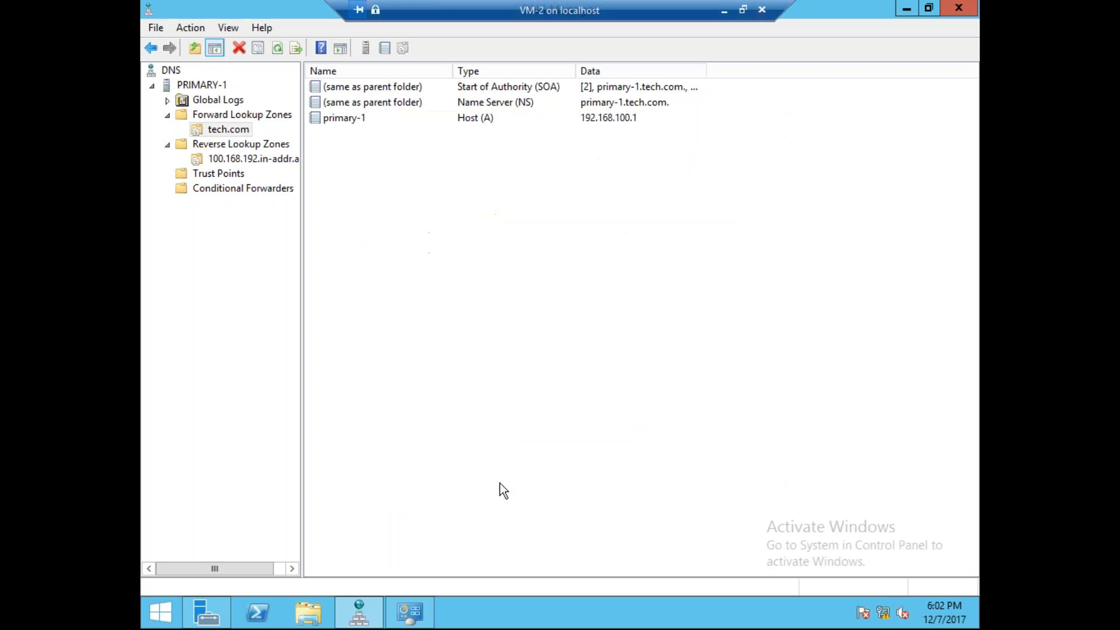
Switch to the Windows Server 2012 virtual machine and refresh the tech.com forward lookup zone on SERVER-2.
click(723, 12)
mouse_move(289, 612)
click(325, 515)
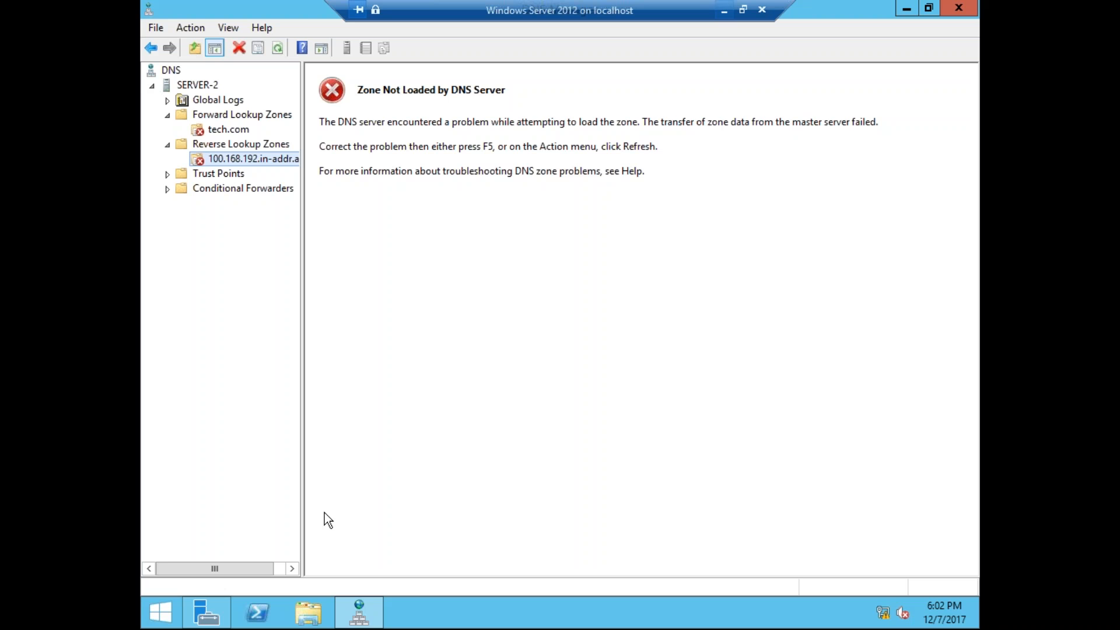
click(244, 128)
click(280, 48)
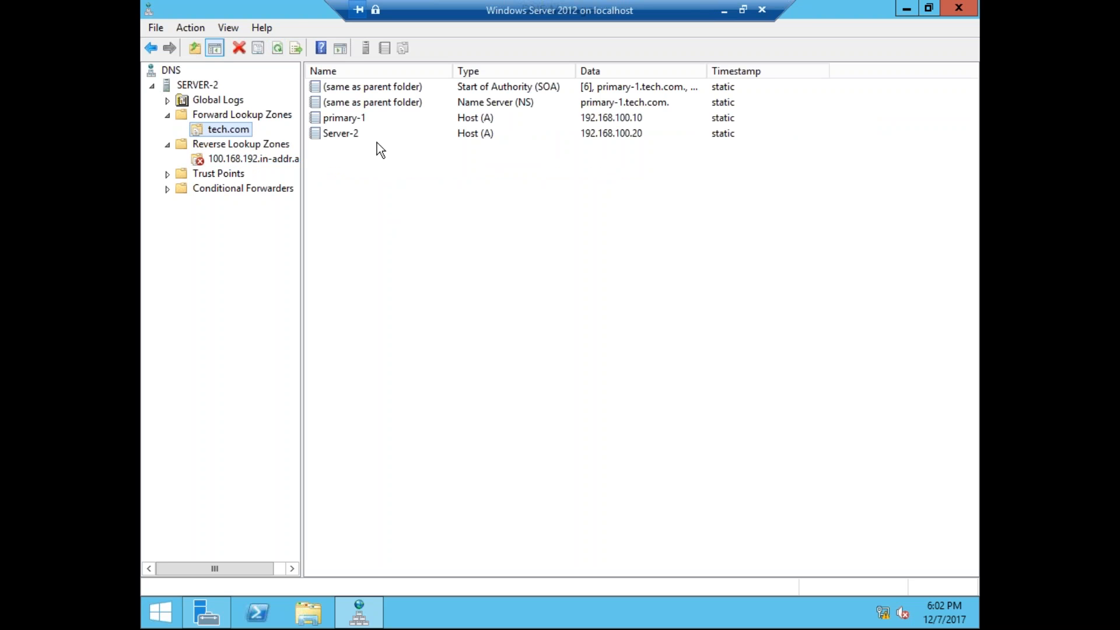
click(275, 117)
click(276, 131)
click(277, 48)
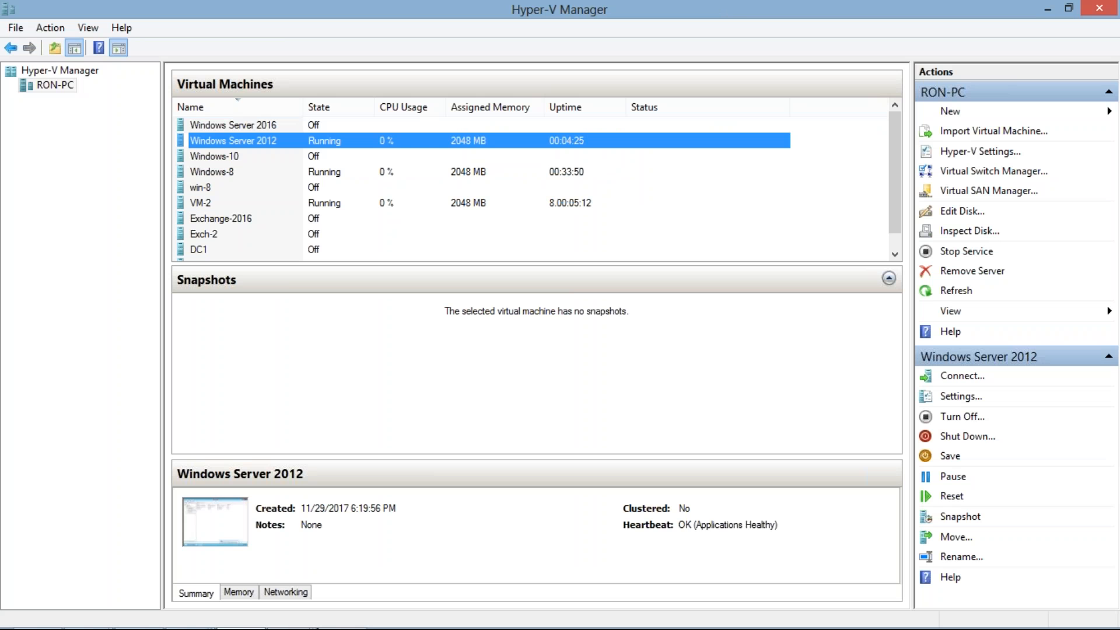
click(288, 612)
click(377, 524)
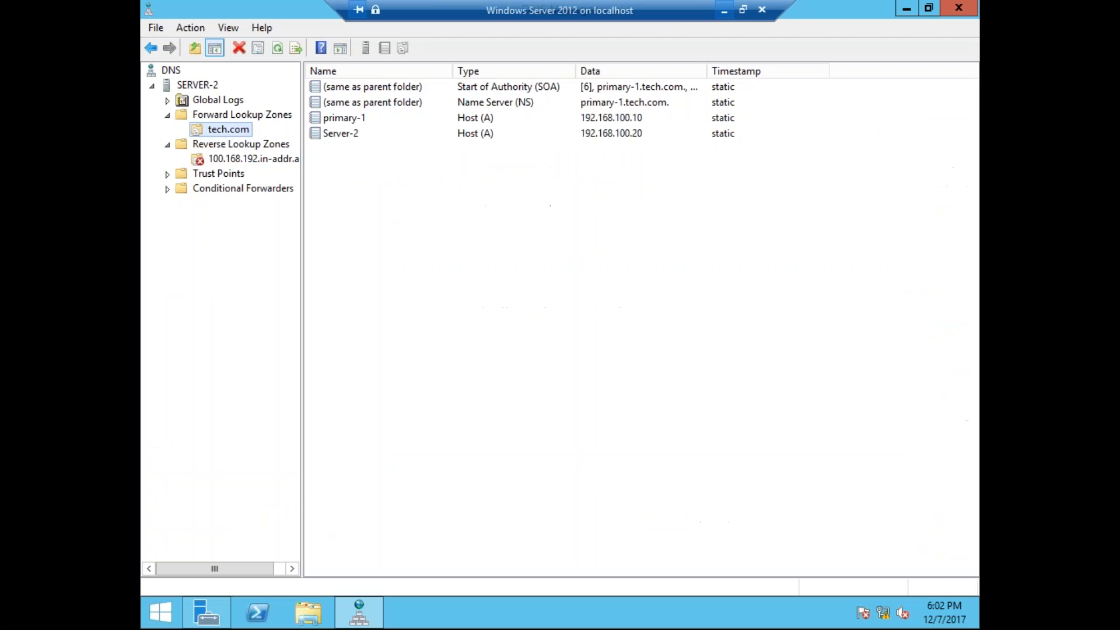
Switch to the VM-2 virtual machine and restrict the 100.168.192.in-addr.arpa zone's transfers on PRIMARY-1 to only the following servers.
click(723, 12)
click(293, 609)
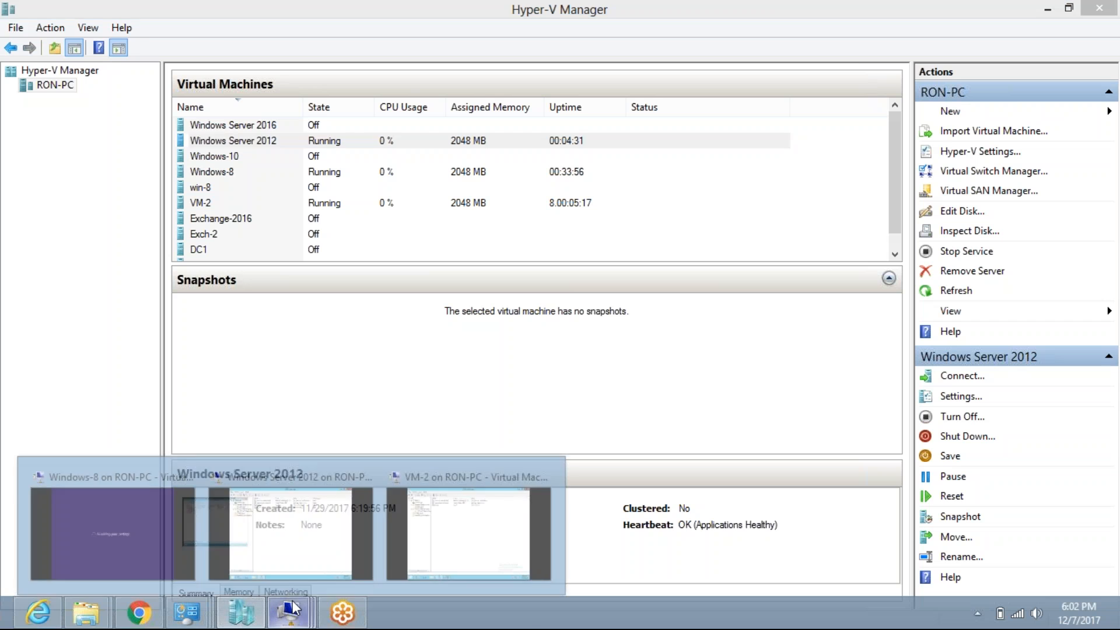
click(468, 532)
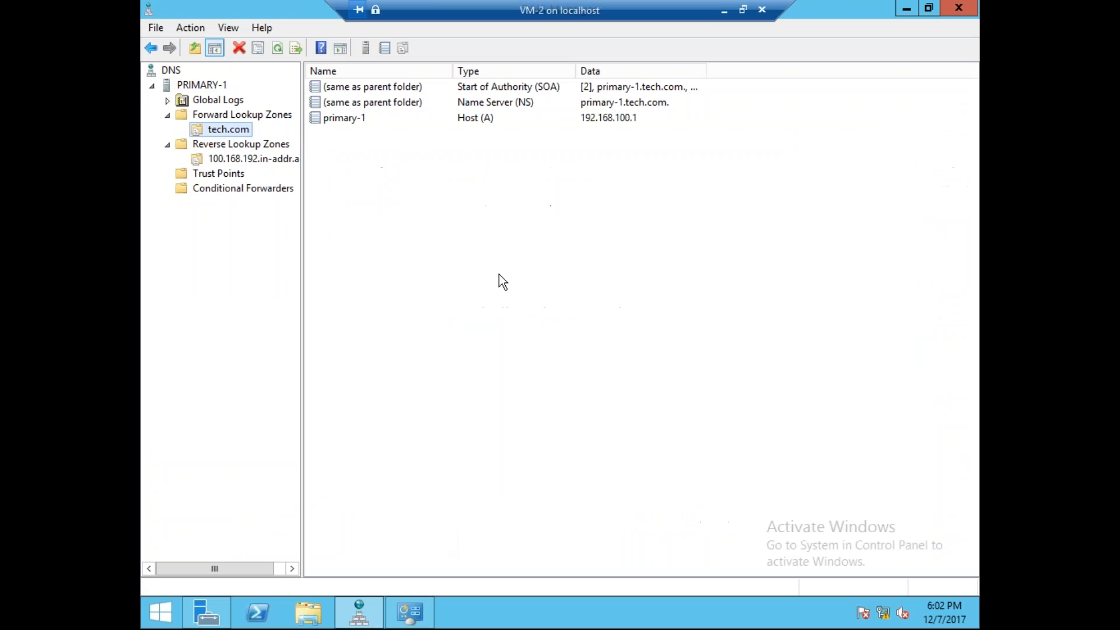
click(257, 156)
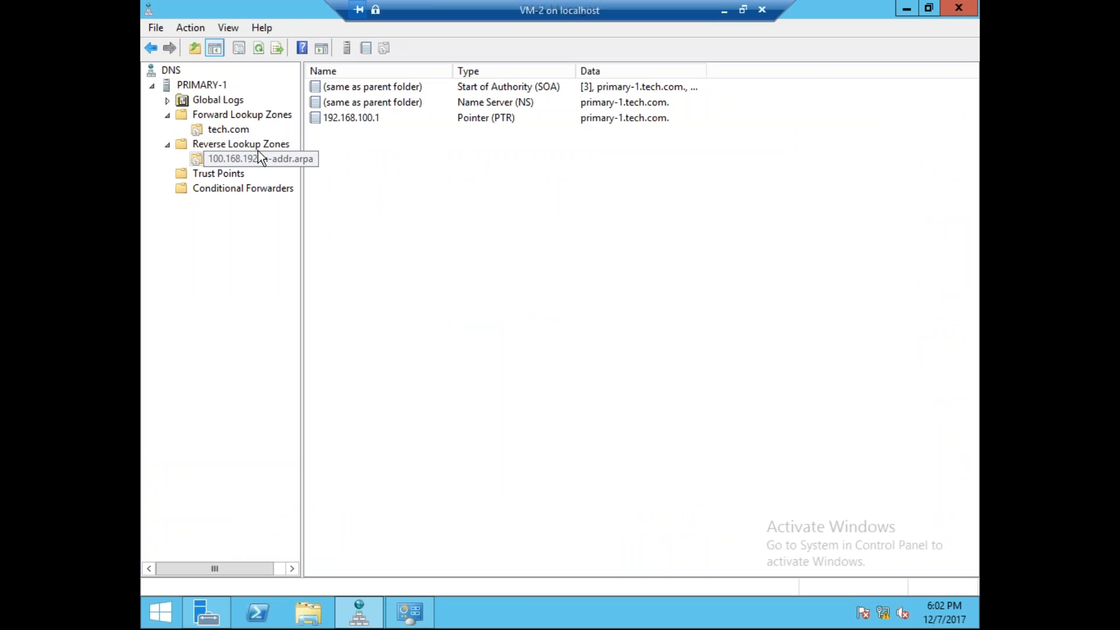
right_click(253, 160)
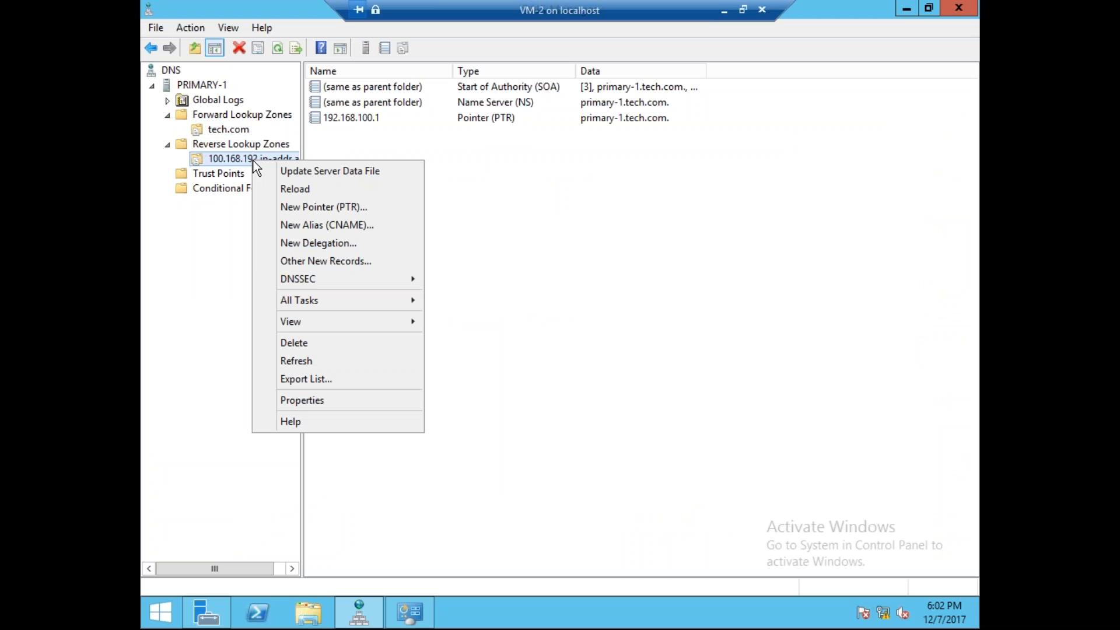
click(314, 402)
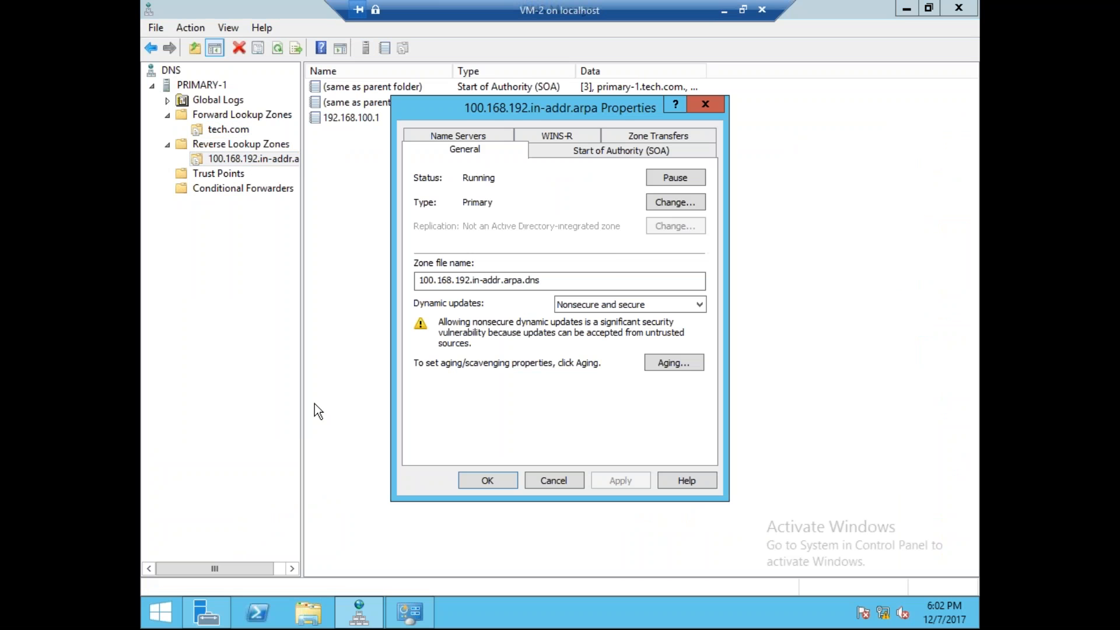
click(654, 134)
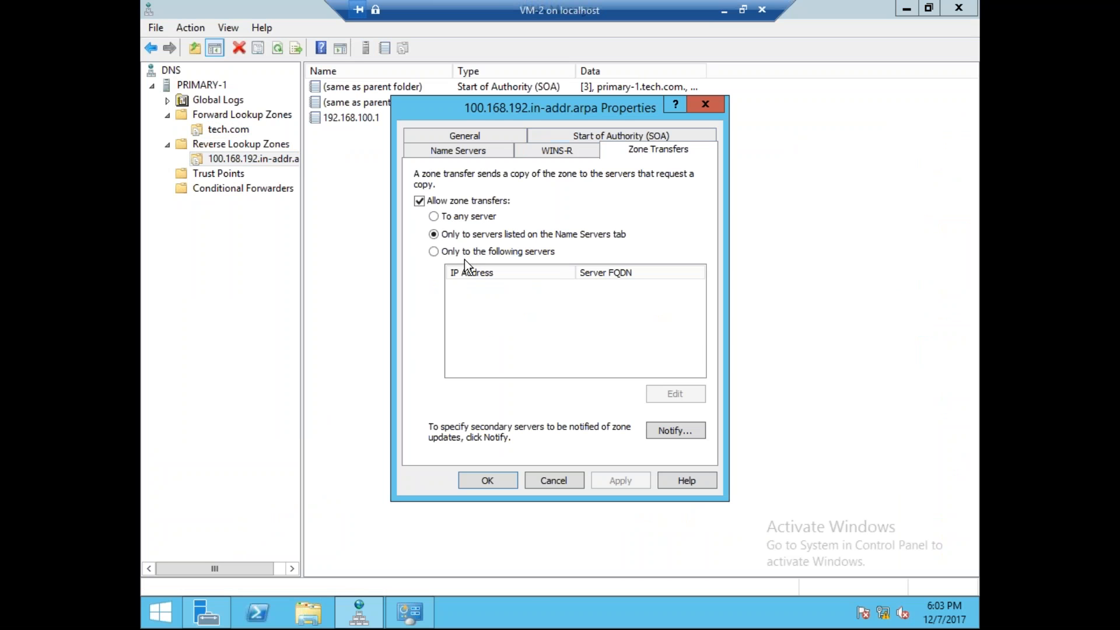
click(434, 251)
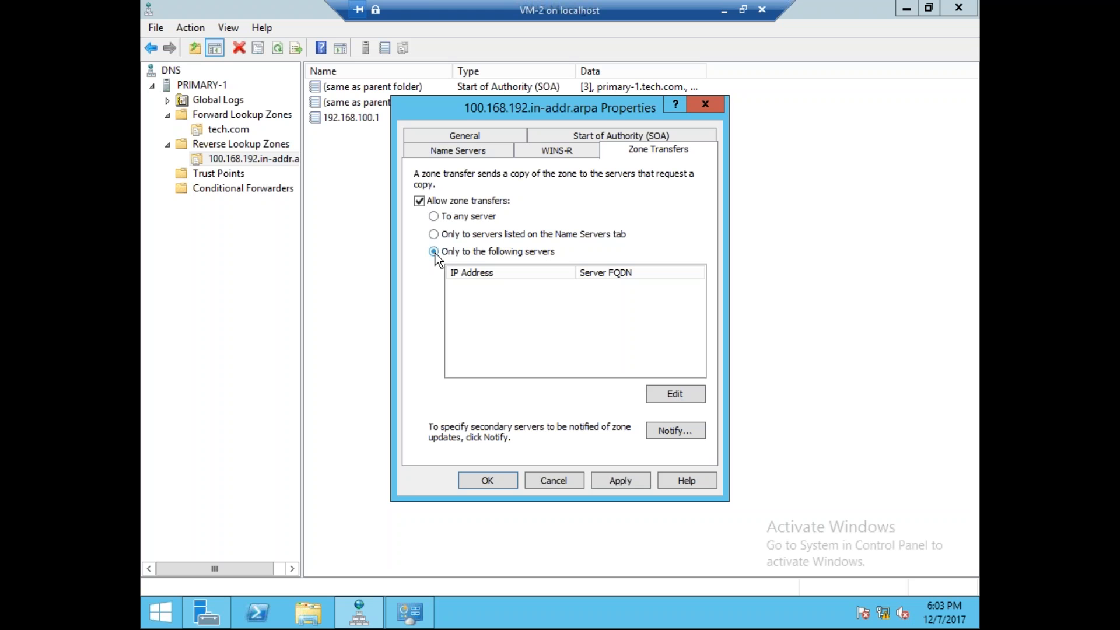
Add 192.168.100.20 as an allowed secondary server for the reverse zone's transfers, apply the properties and refresh the zone.
click(675, 395)
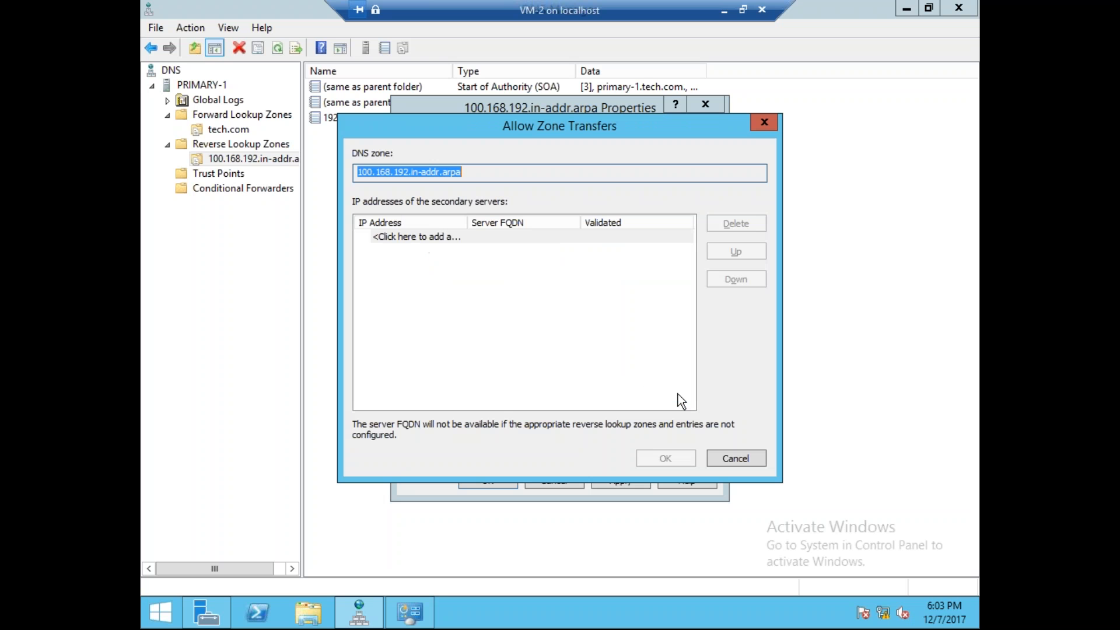
click(442, 237)
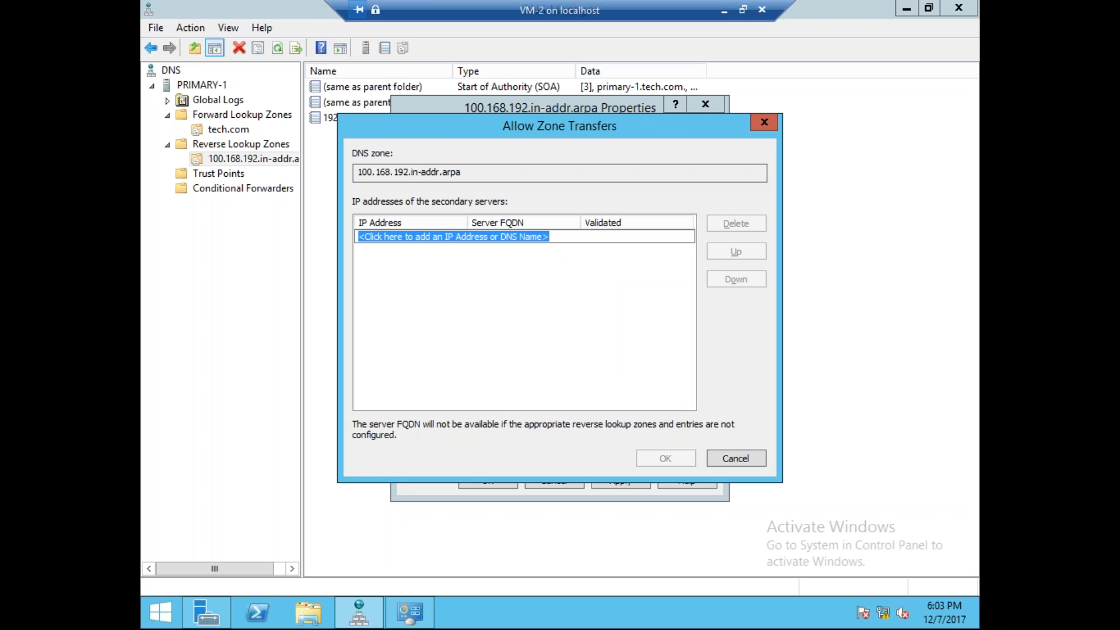
text(192.168)
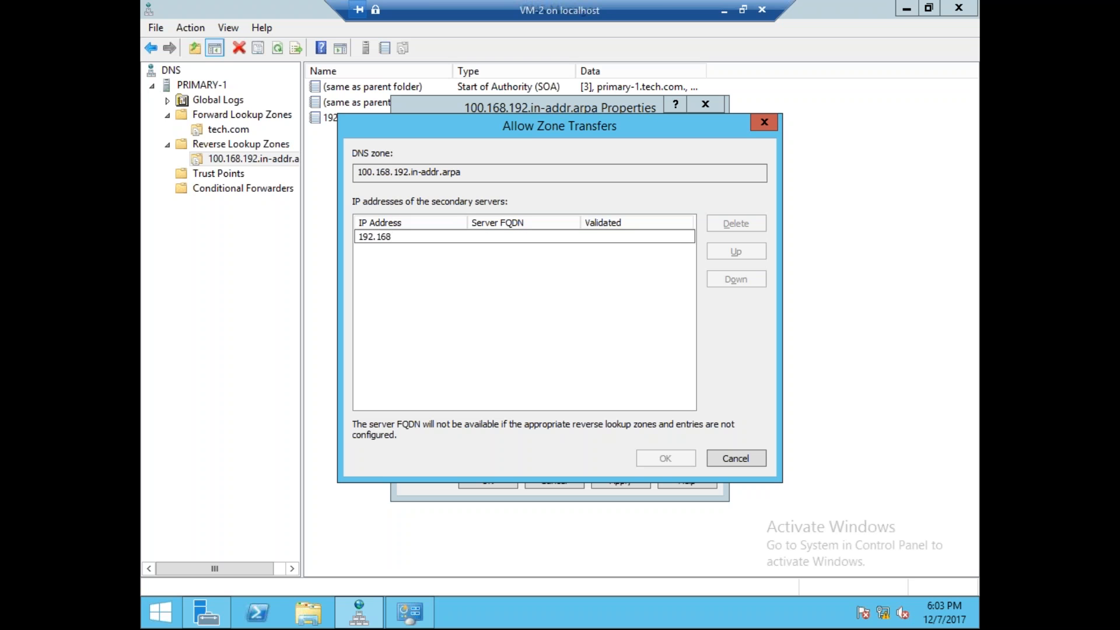
text(.100.20)
key(Return)
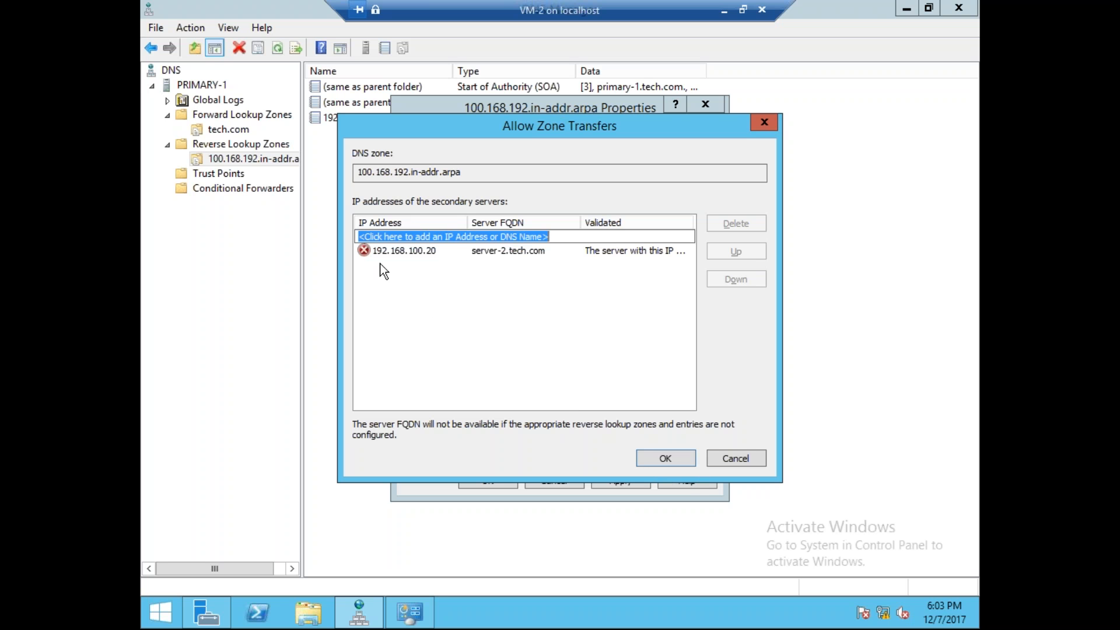
click(656, 457)
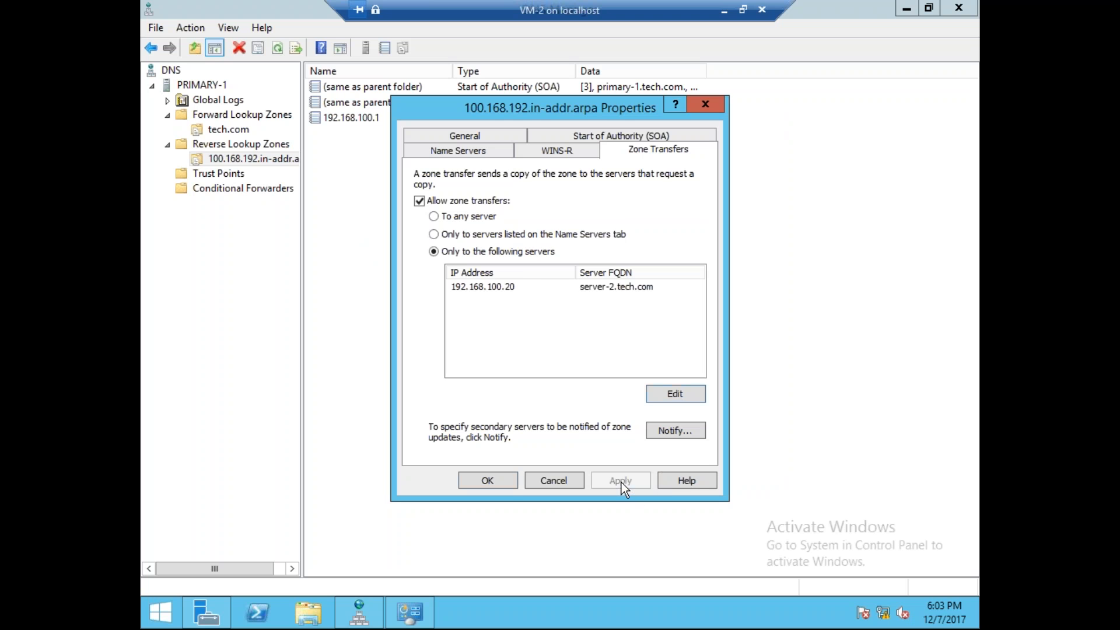
click(494, 480)
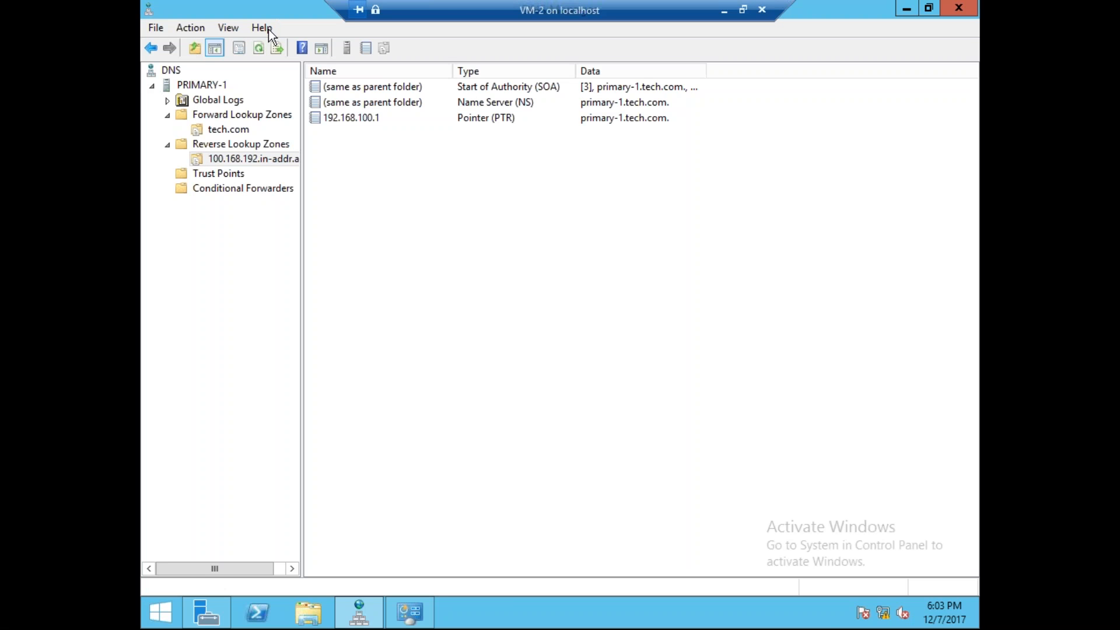
click(258, 49)
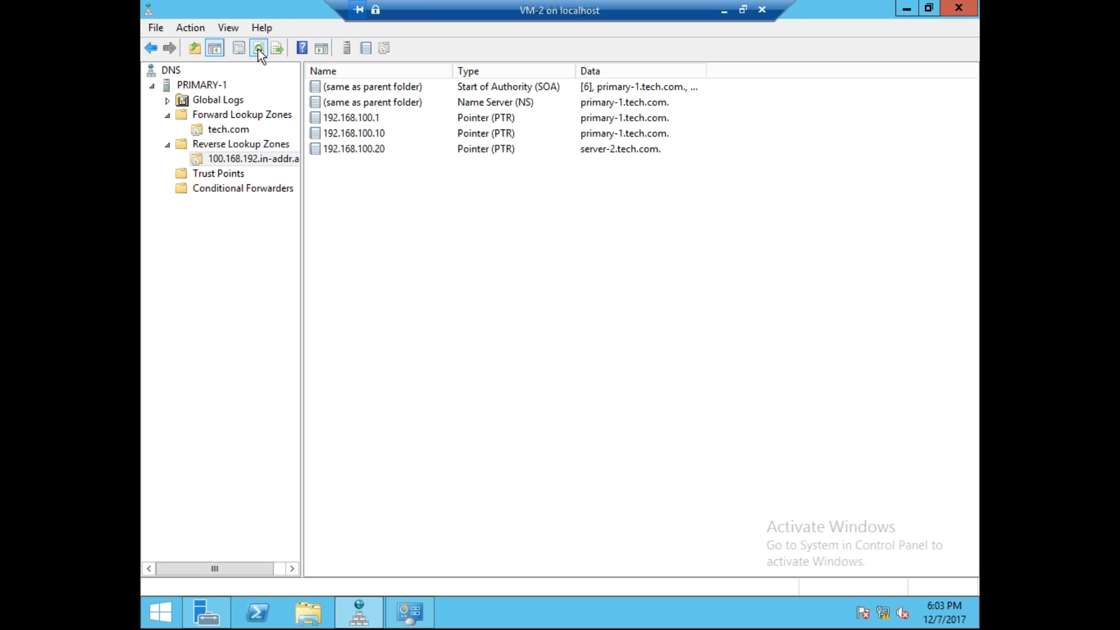
In VM-2's Ethernet IPv4 properties, set the alternate DNS server to 192.168.100.20.
right_click(886, 617)
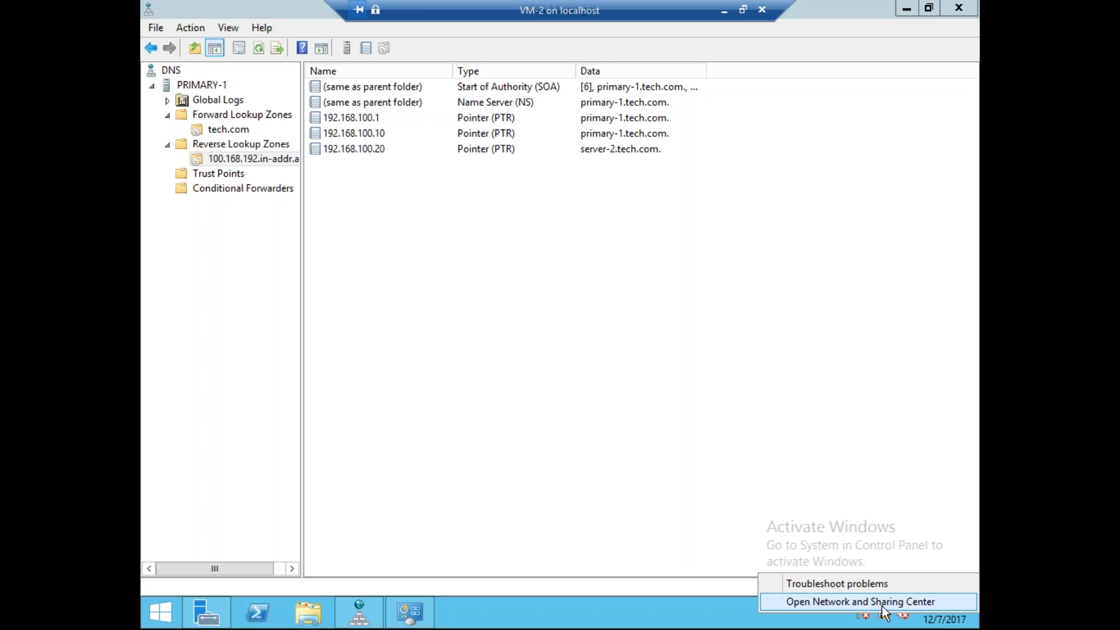
click(883, 608)
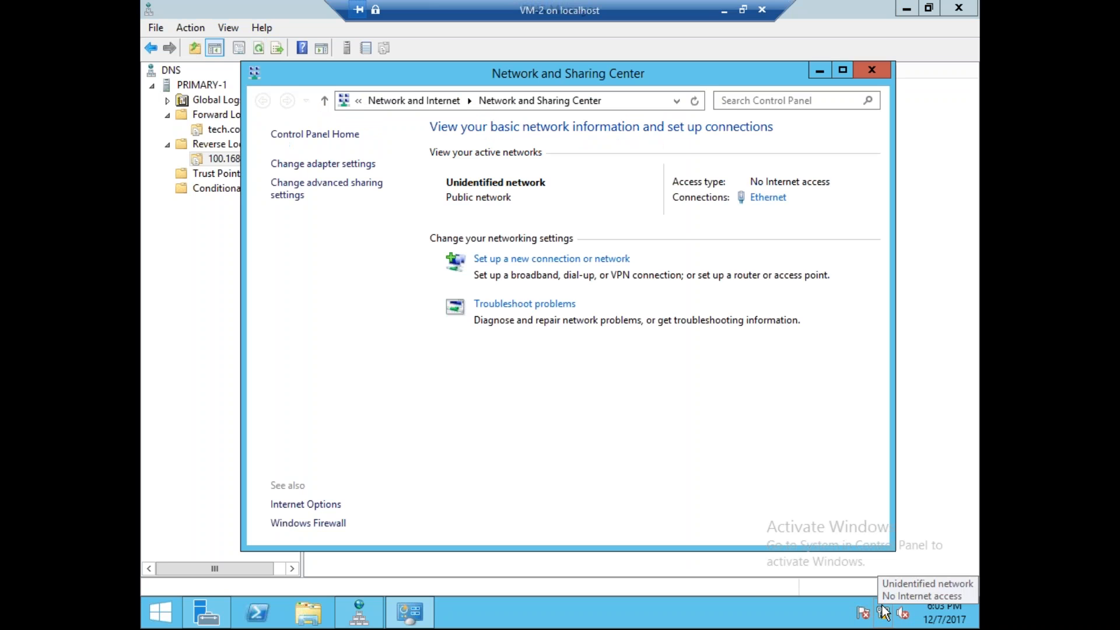
click(770, 199)
click(473, 446)
click(619, 383)
click(657, 409)
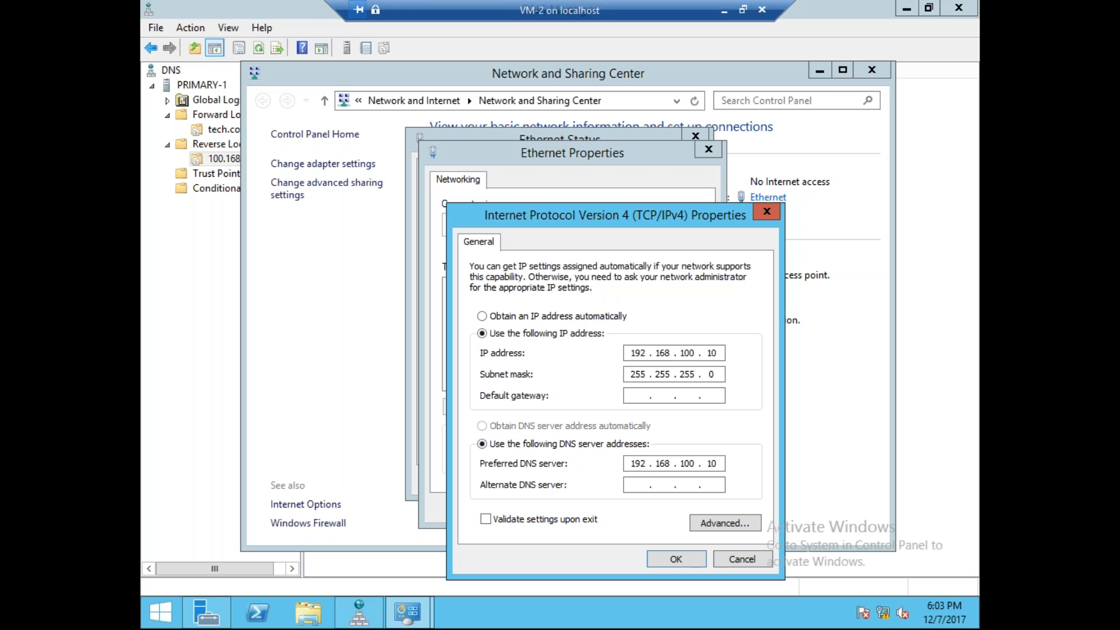
text(192 . 168 . 100 . 20)
Check the DNS server addresses in the advanced TCP/IP settings of VM-2's Ethernet connection without adding another server.
click(734, 525)
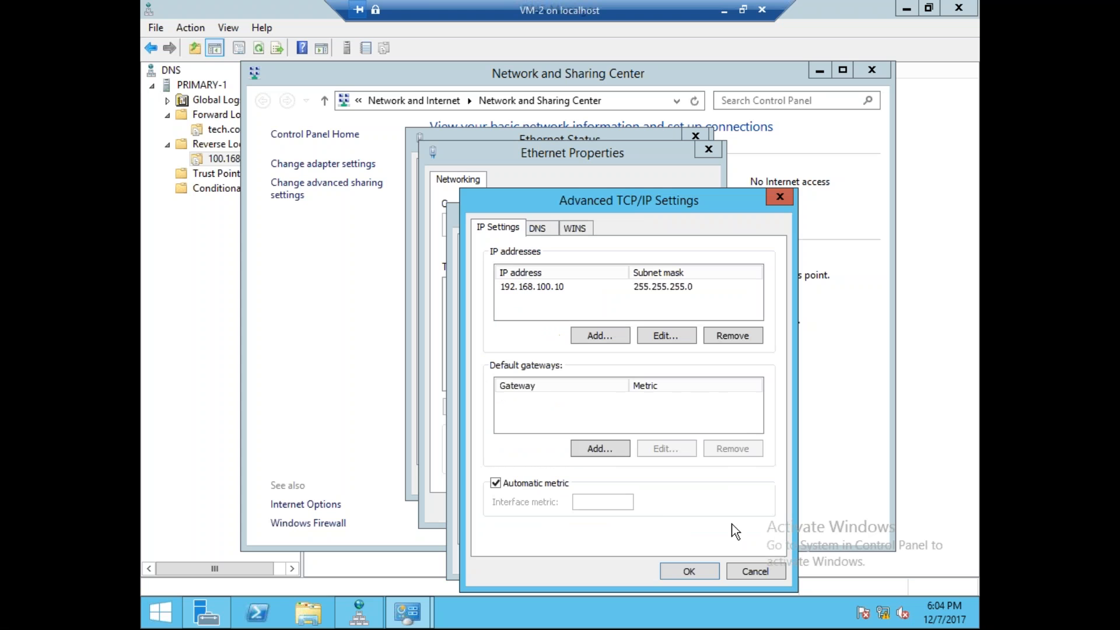
click(543, 229)
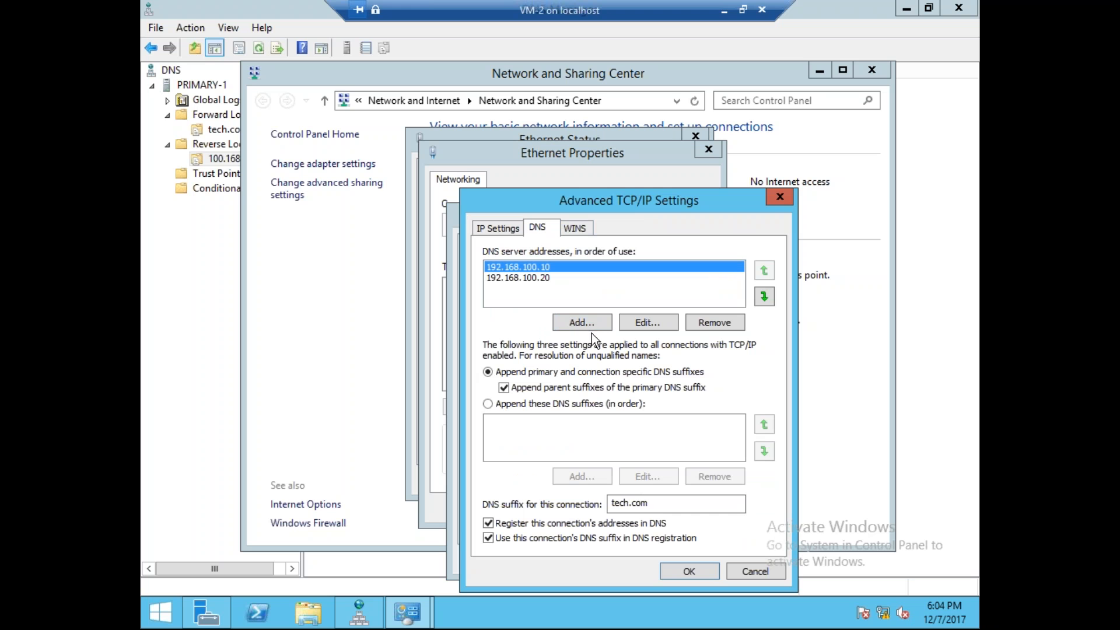
click(548, 278)
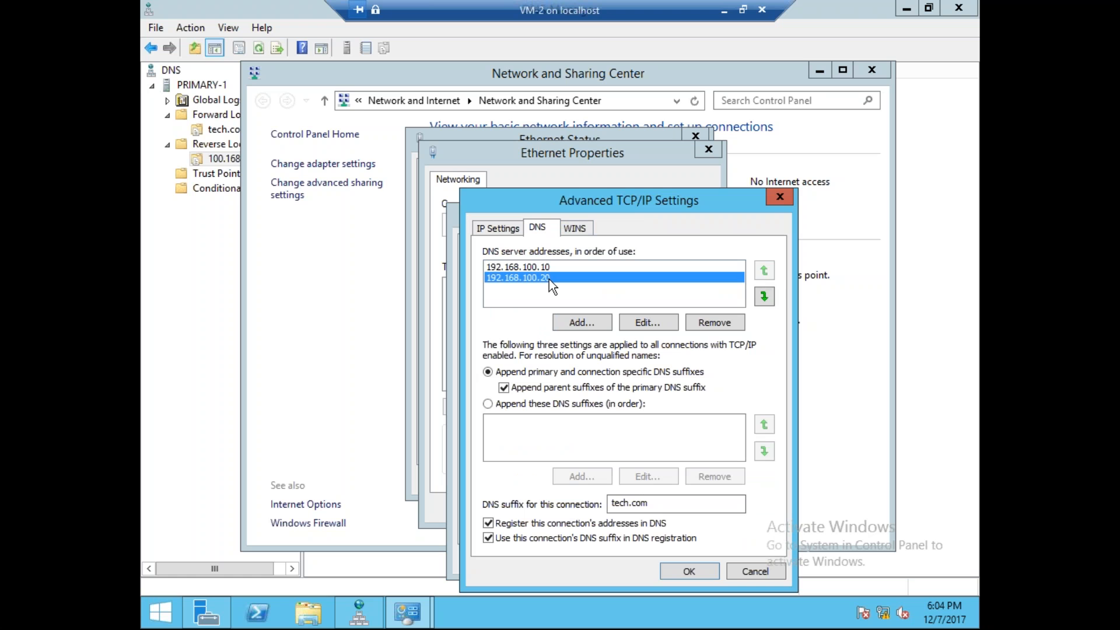
click(590, 322)
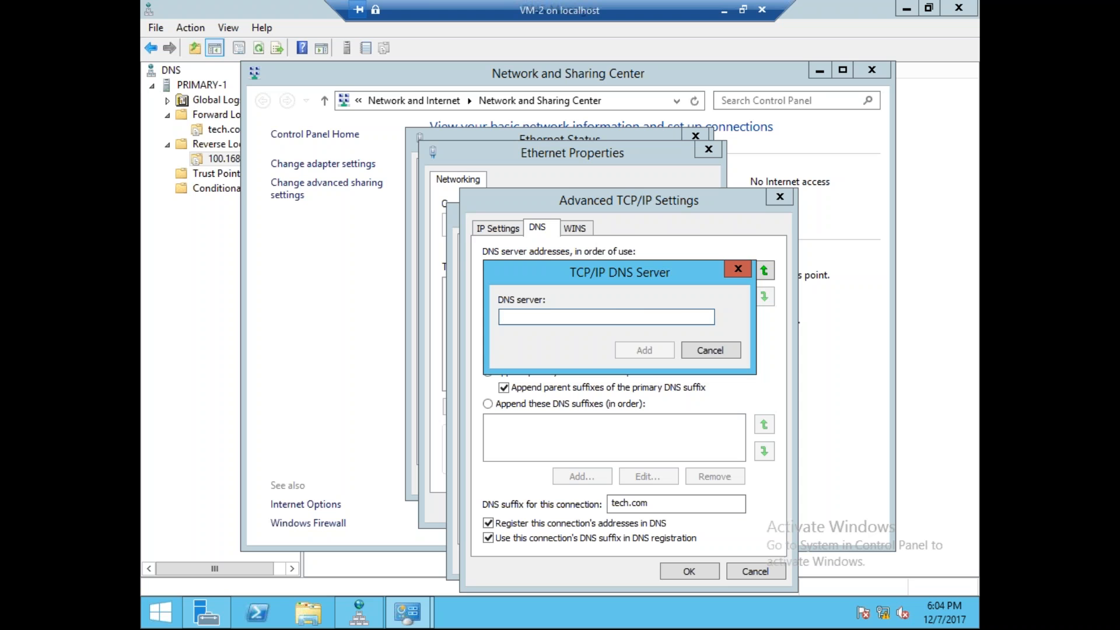
click(737, 274)
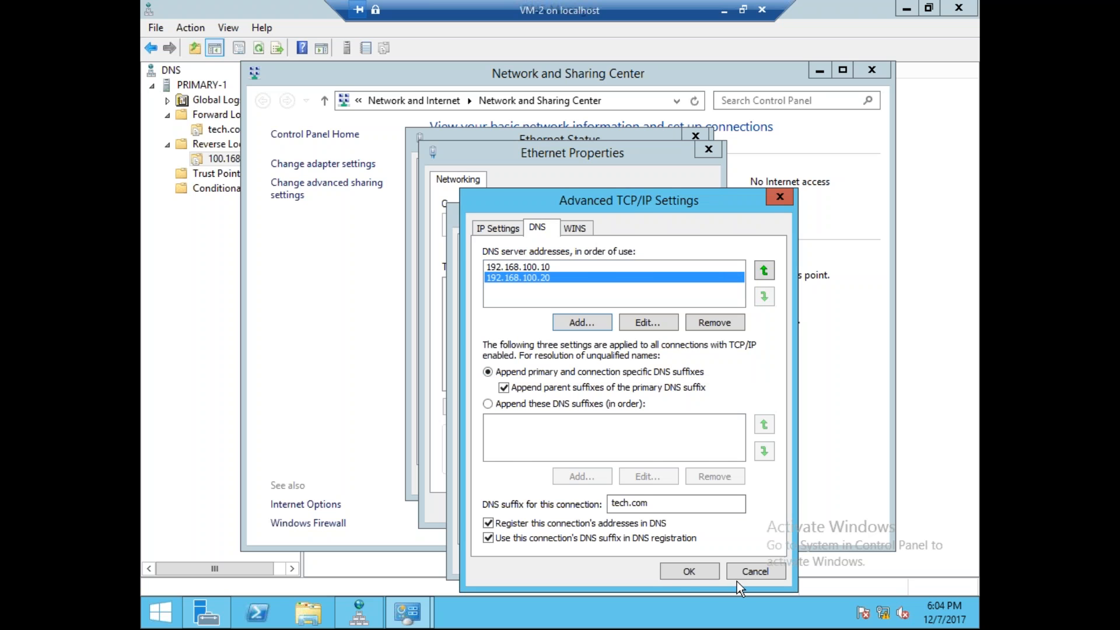
click(689, 573)
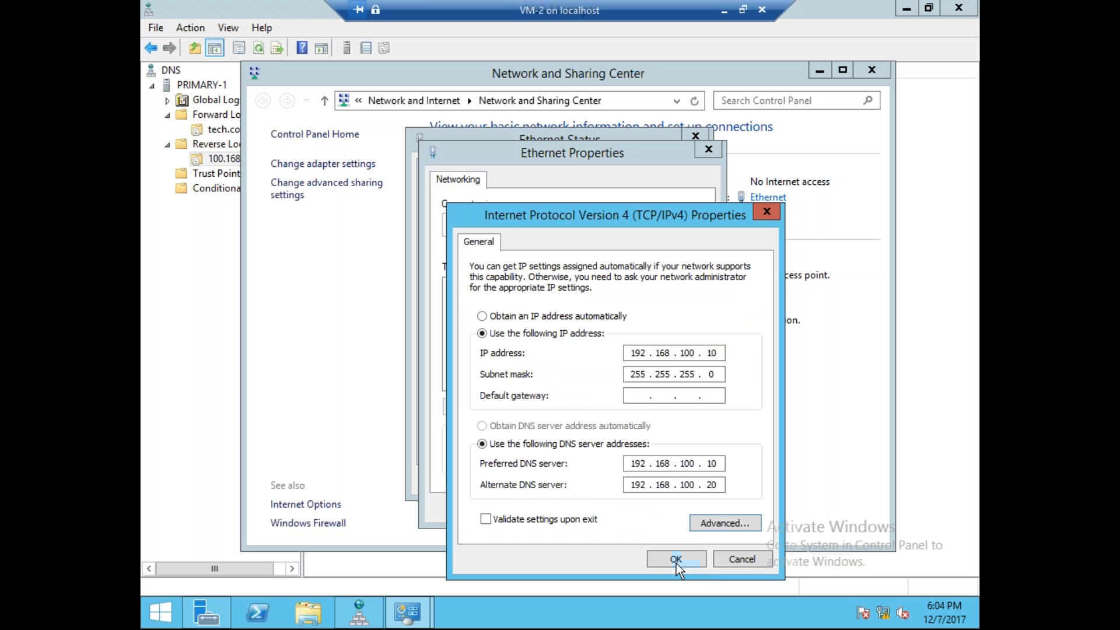
Save the IPv4 settings, close the Ethernet and Network and Sharing Center windows, and minimize the VM-2 session.
click(676, 563)
click(620, 508)
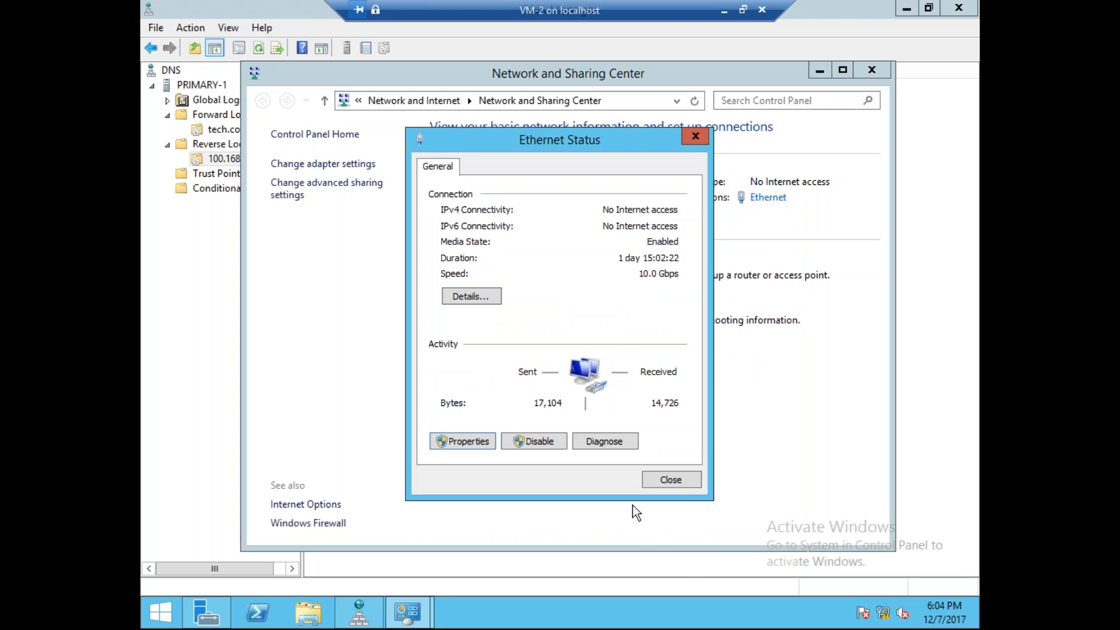
click(671, 480)
click(873, 70)
click(724, 10)
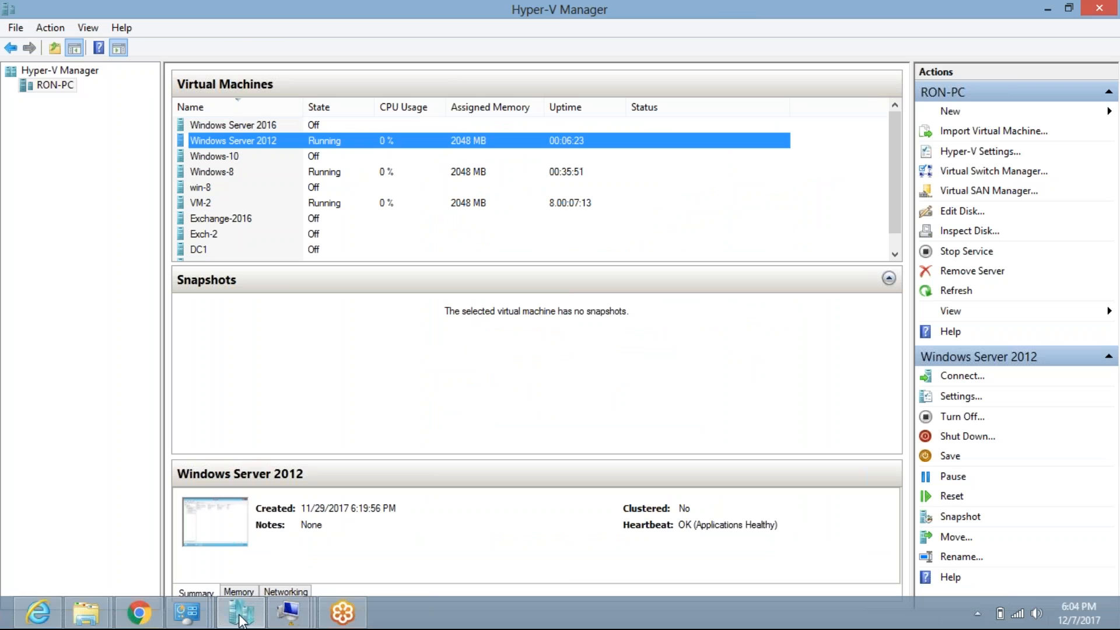
Switch to the Windows Server 2012 session and refresh SERVER-2's 100.168.192.in-addr.arpa reverse zone to load its records.
mouse_move(287, 612)
mouse_move(491, 527)
mouse_move(325, 524)
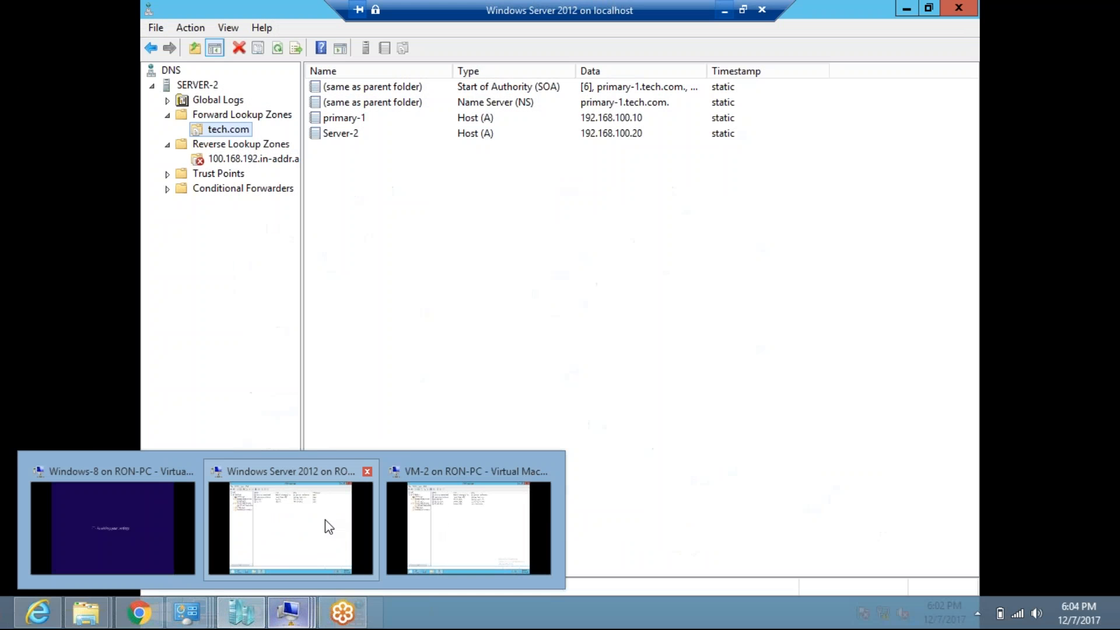
click(326, 519)
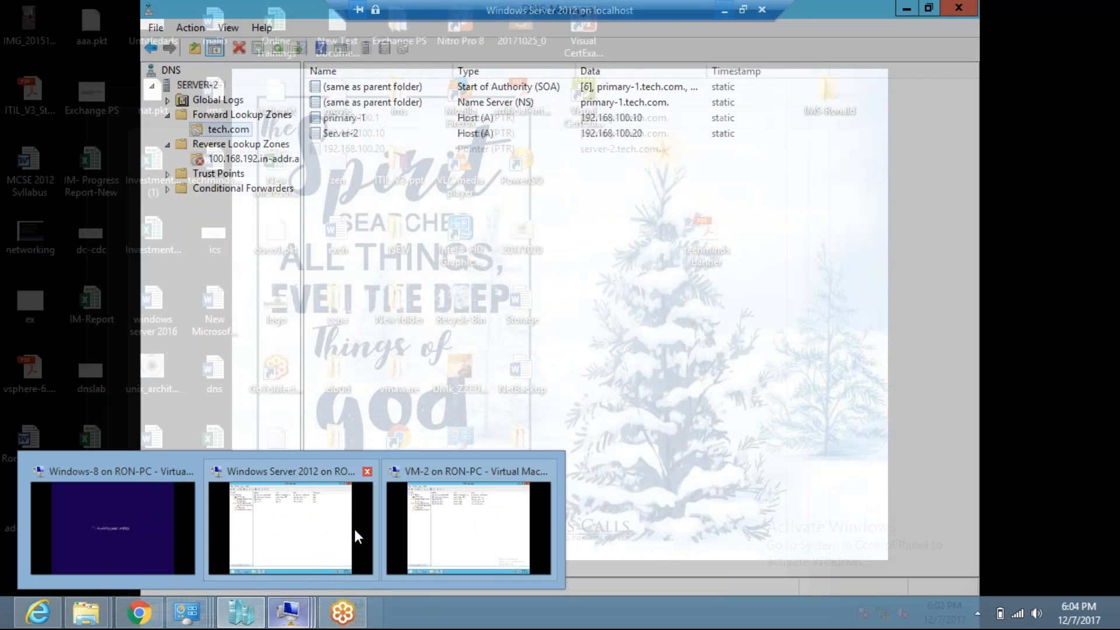
click(268, 156)
click(279, 49)
click(278, 48)
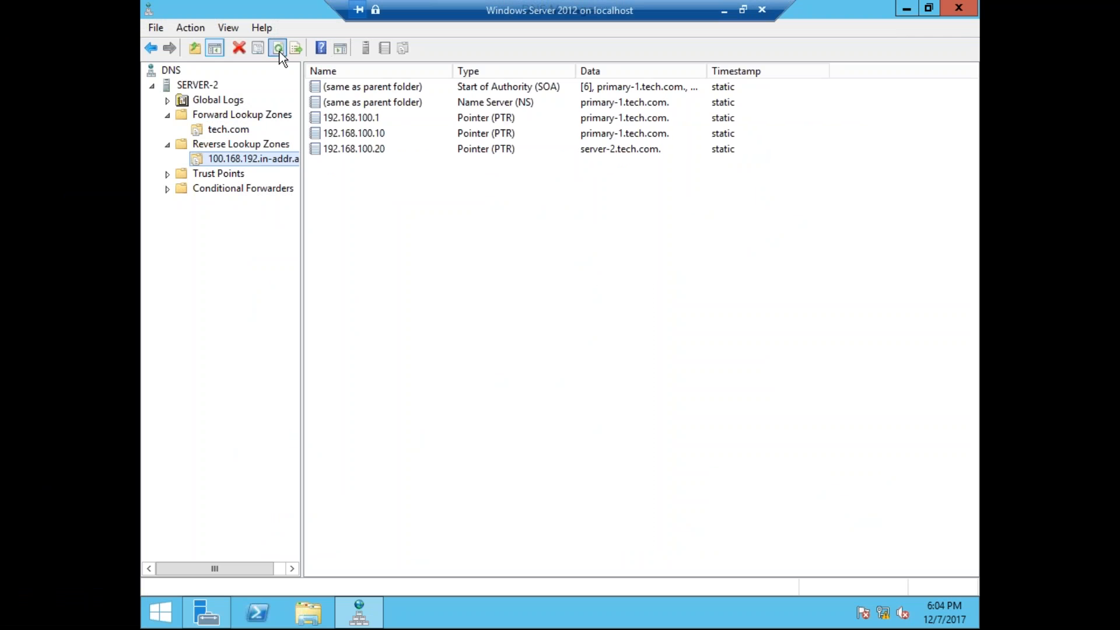
Compare the records of the tech.com and reverse zones on SERVER-2, refreshing each zone.
click(234, 128)
click(250, 158)
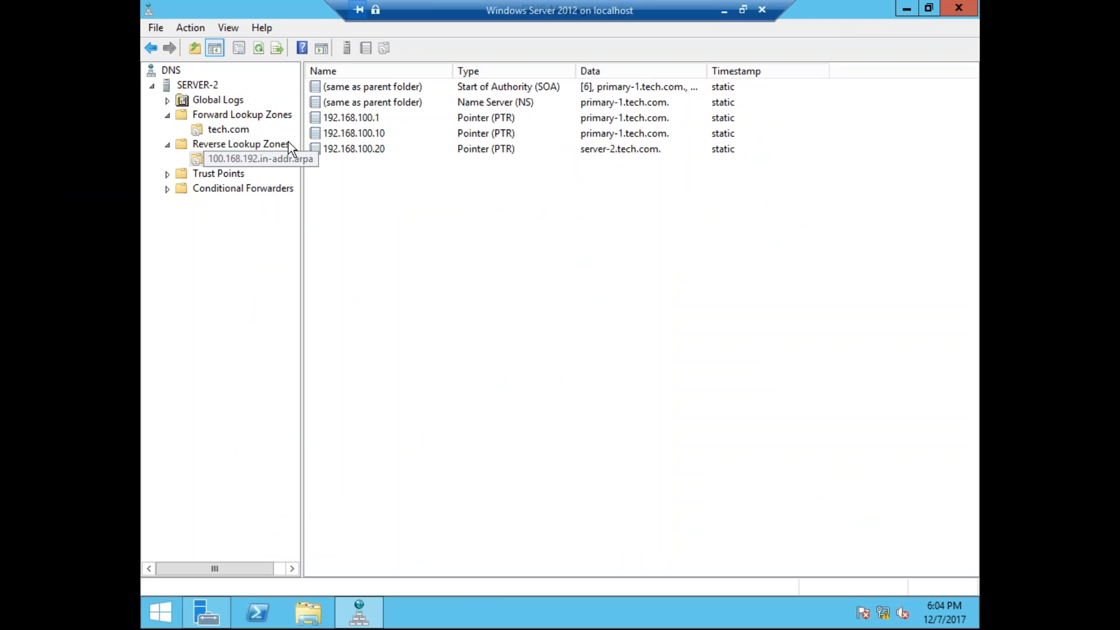
click(260, 49)
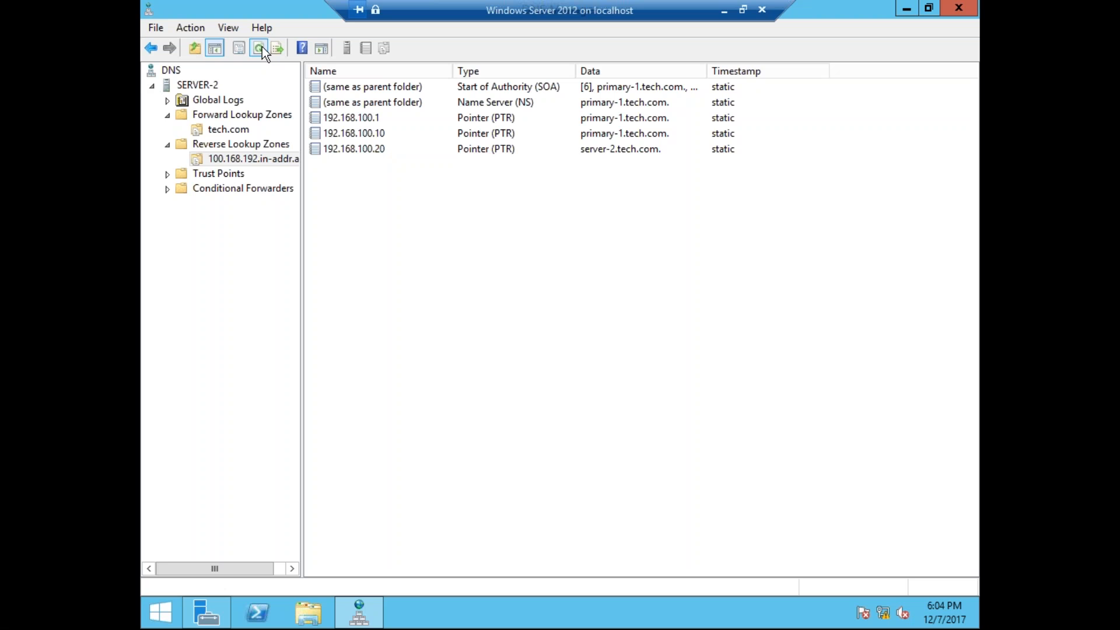
click(228, 129)
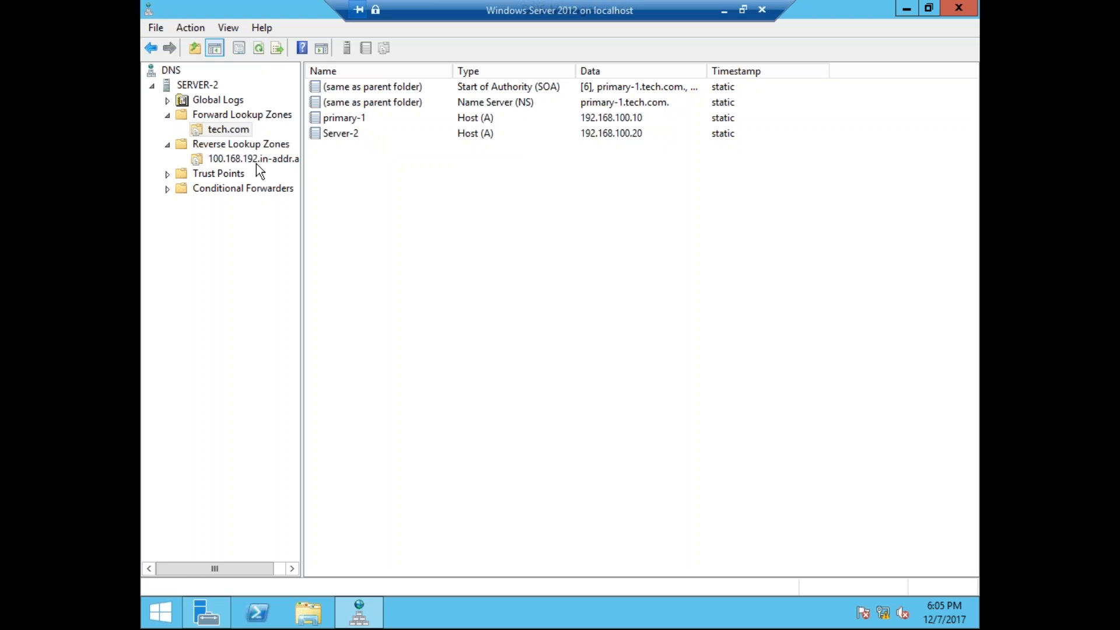
click(243, 133)
click(277, 48)
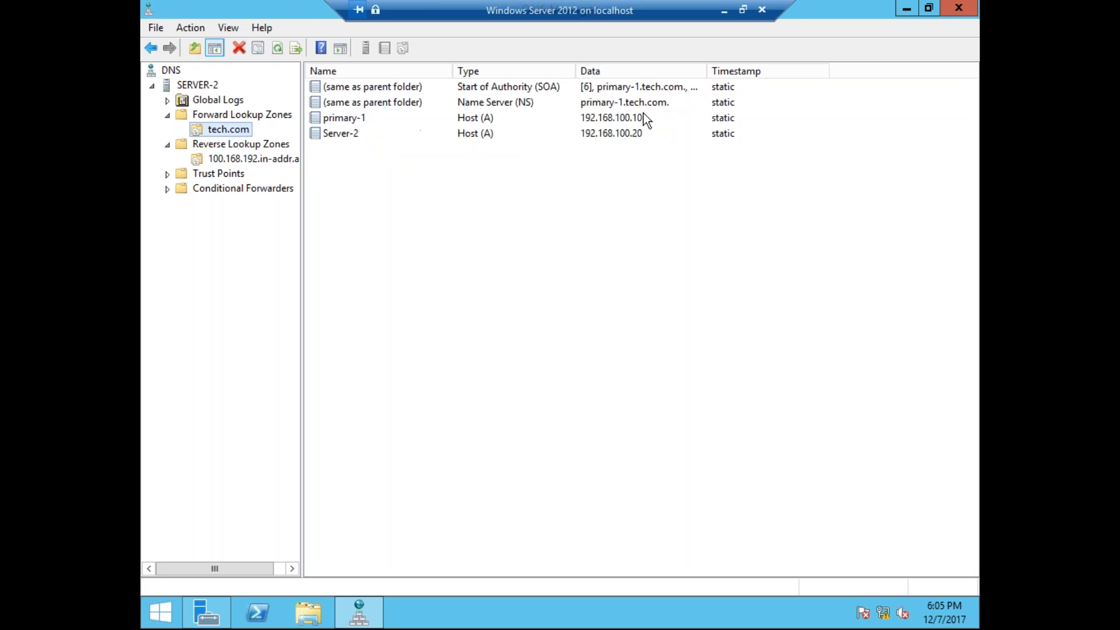
Examine the Server-2 host record and the reverse zone's pointer records for 192.168.100.20 and 192.168.100.1.
click(339, 134)
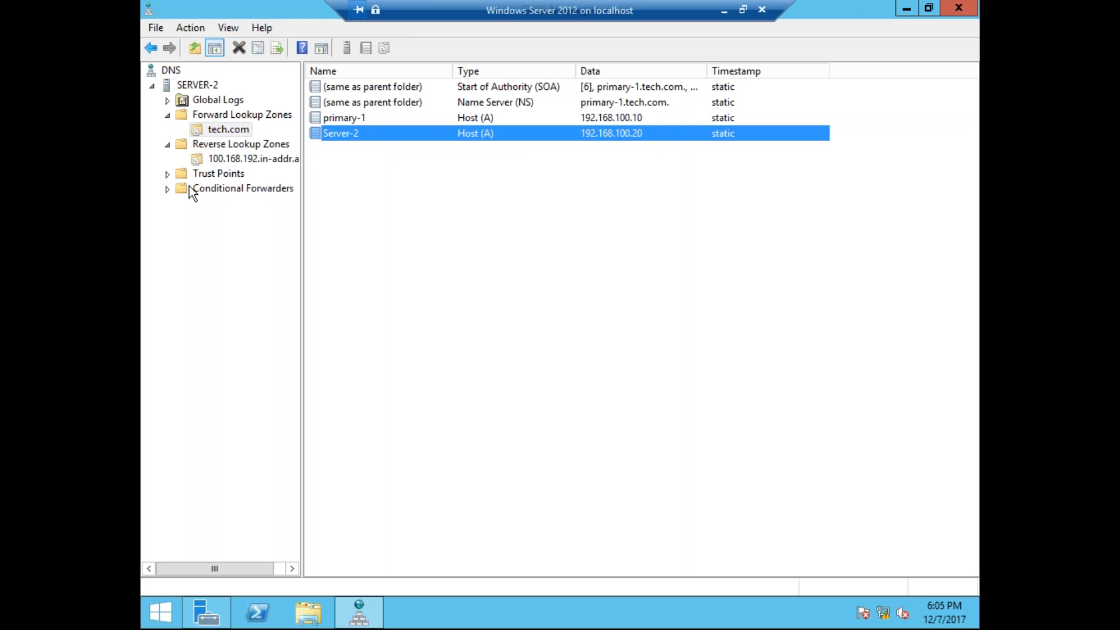
click(251, 159)
click(260, 47)
click(642, 154)
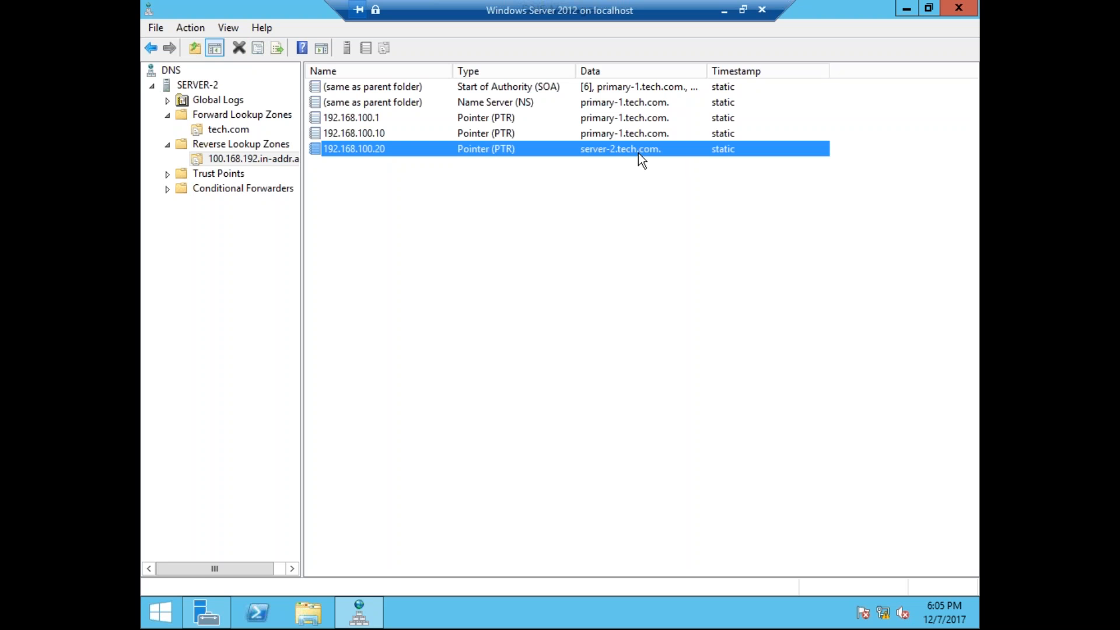
click(377, 117)
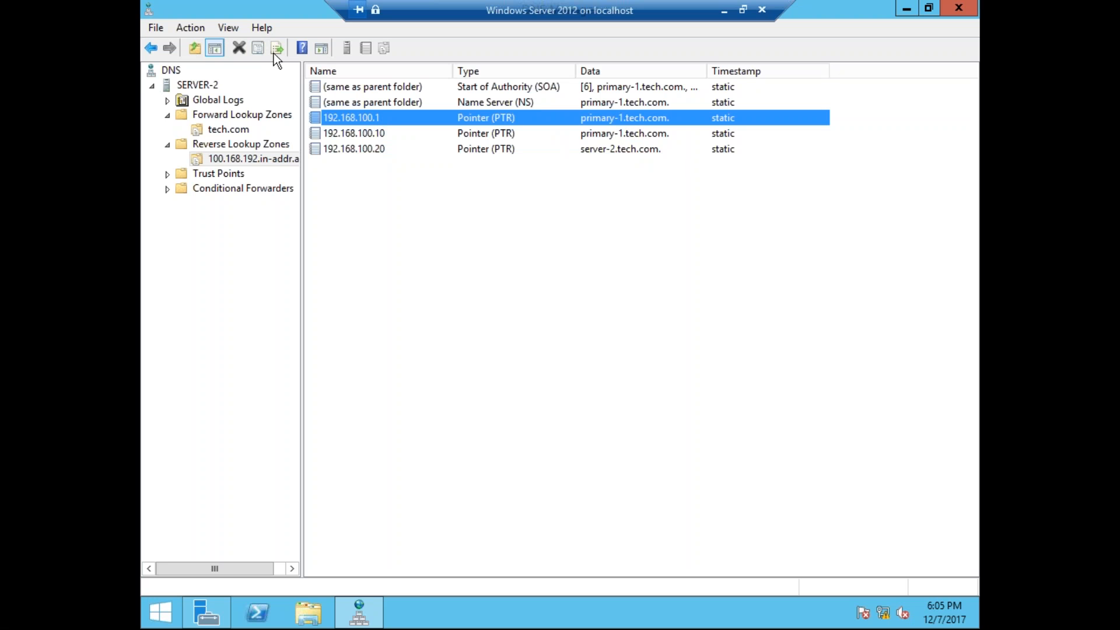
click(253, 156)
click(230, 129)
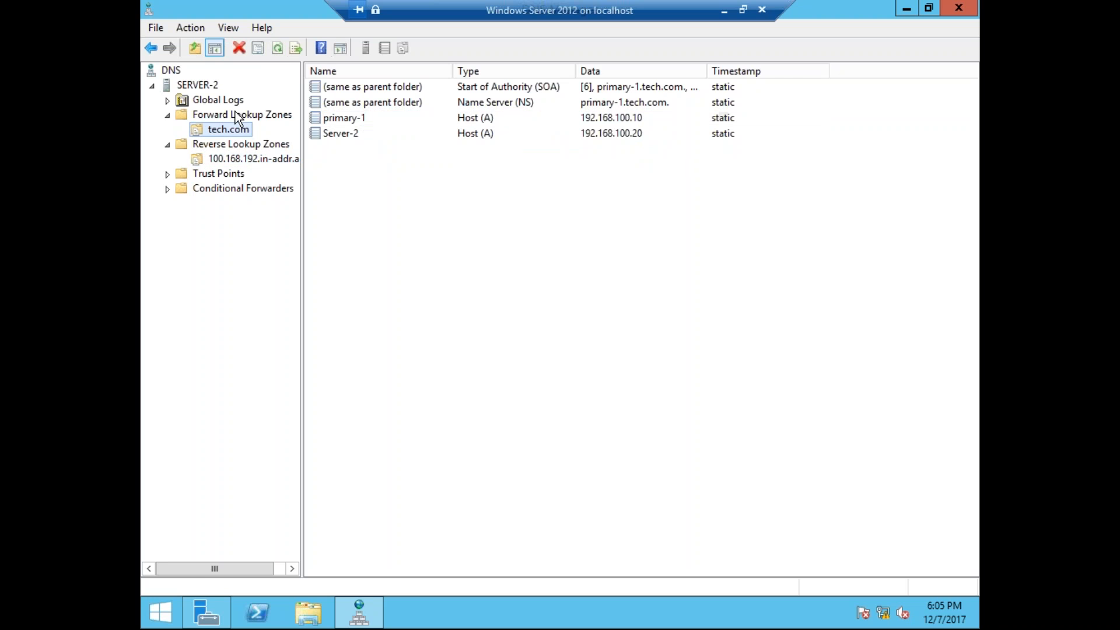
Check the tech.com zone's type on SERVER-2 and review its general, start of authority and name server properties.
click(236, 112)
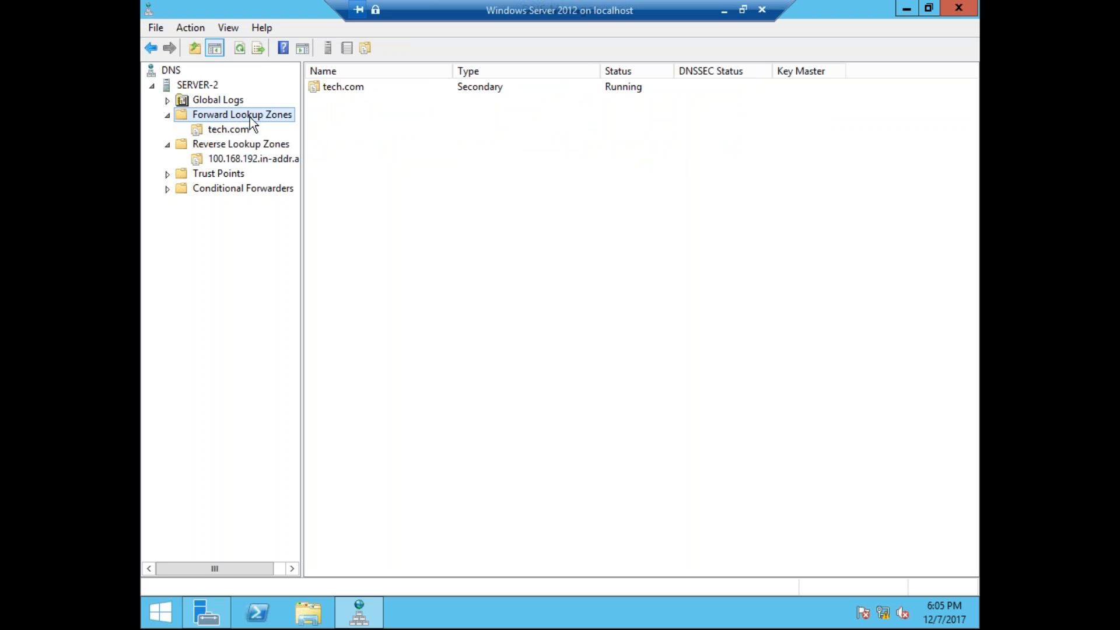
click(233, 127)
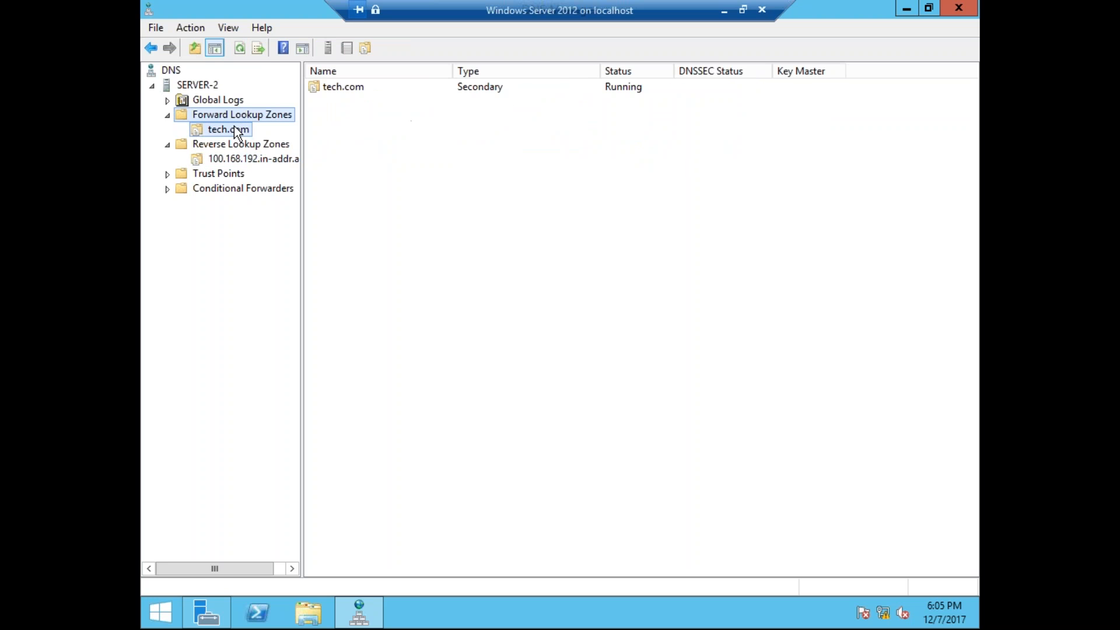
right_click(233, 126)
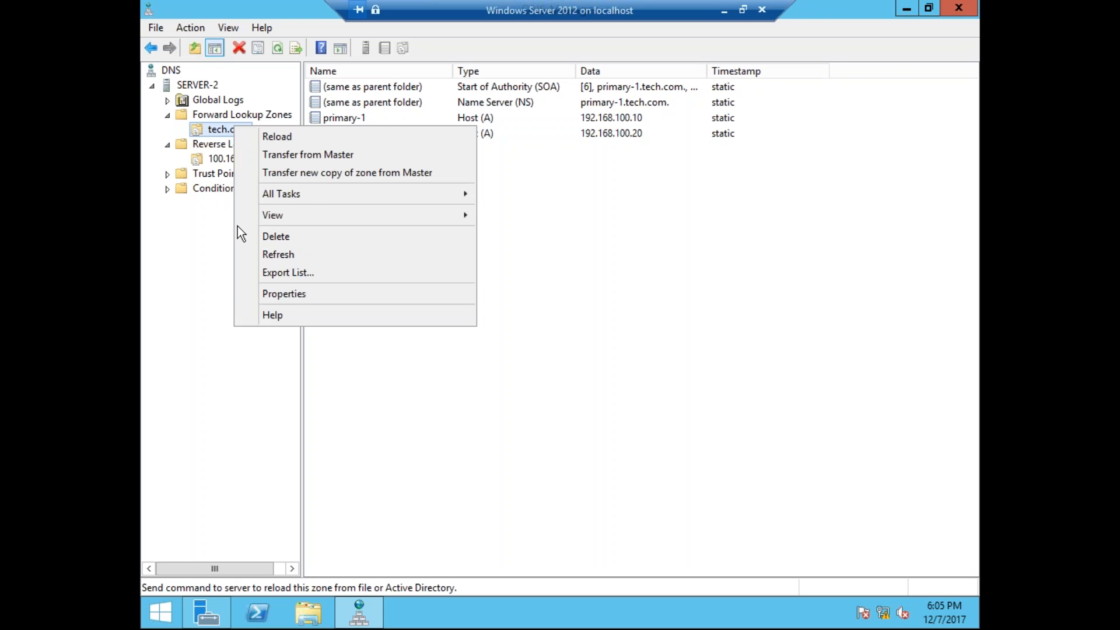
click(303, 293)
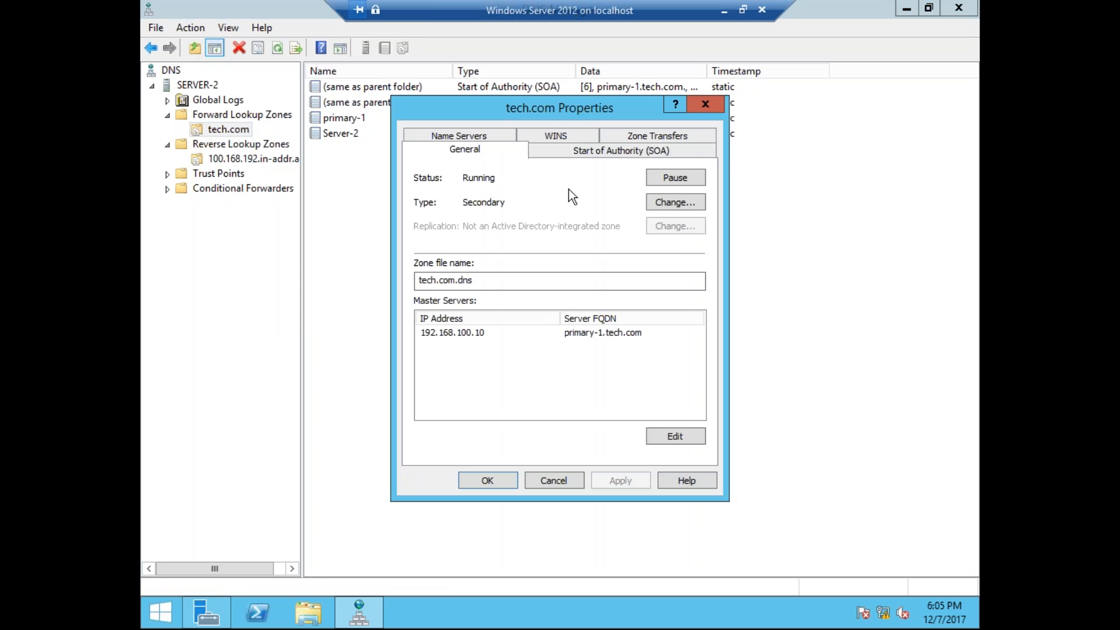
click(613, 150)
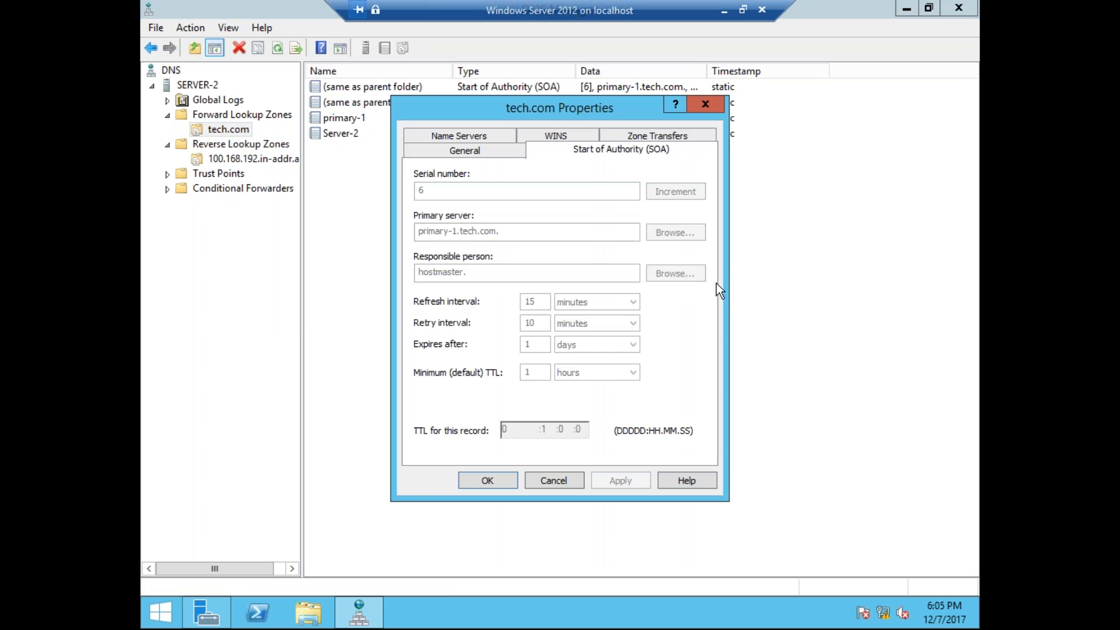
click(493, 136)
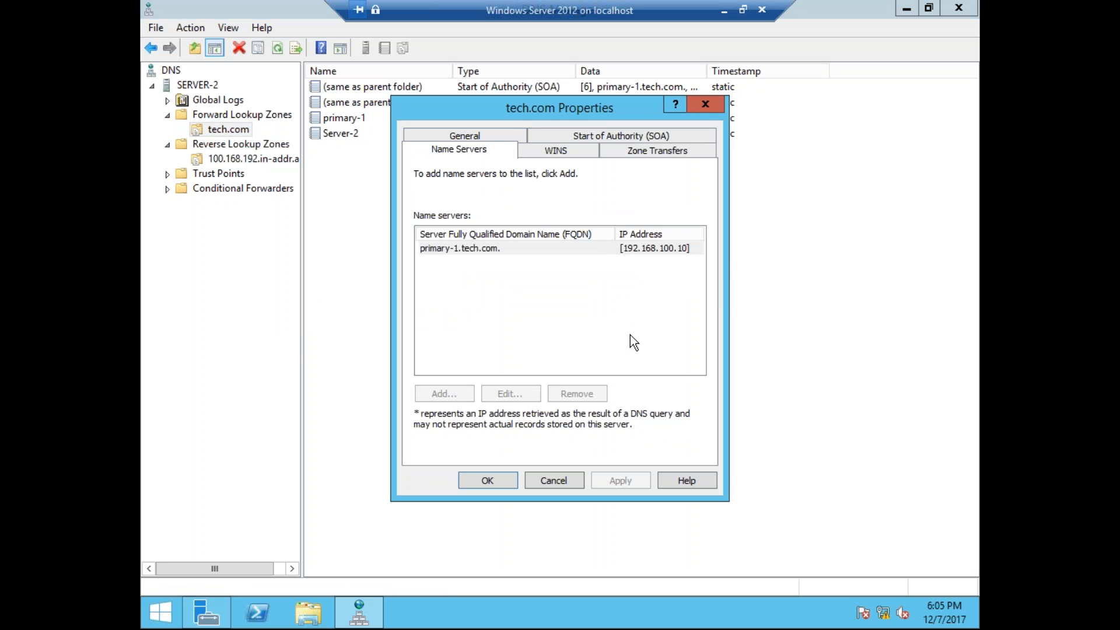
click(705, 104)
right_click(271, 156)
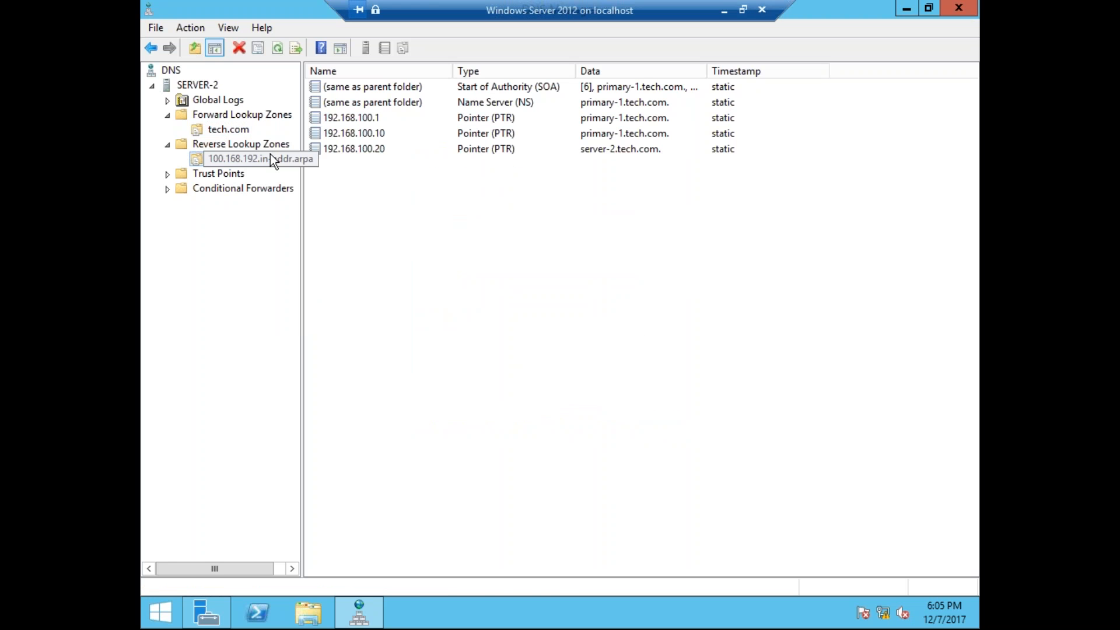
In the VM-2 session, inspect the available commands for tech.com and its zone type on PRIMARY-1, then minimize the session.
click(725, 10)
click(209, 203)
double_click(209, 204)
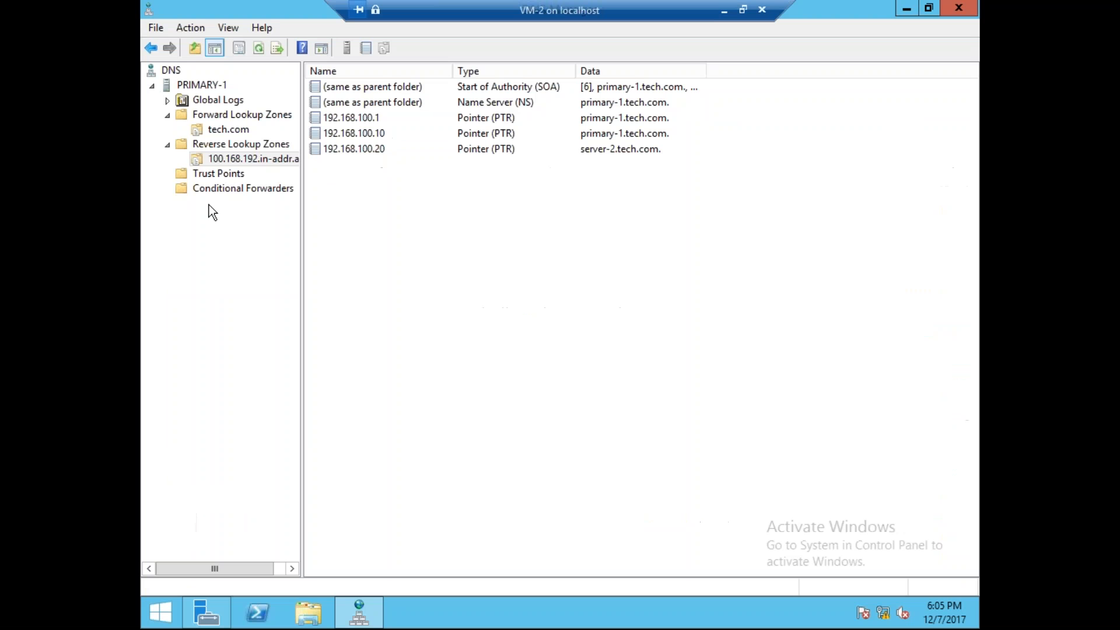
click(225, 130)
right_click(225, 132)
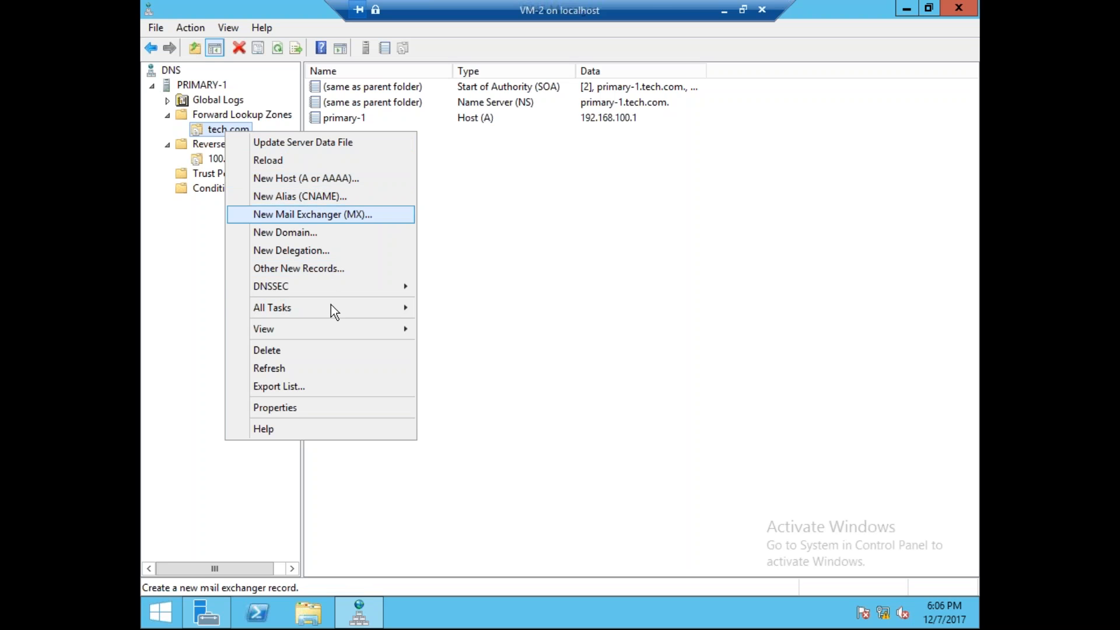
click(600, 232)
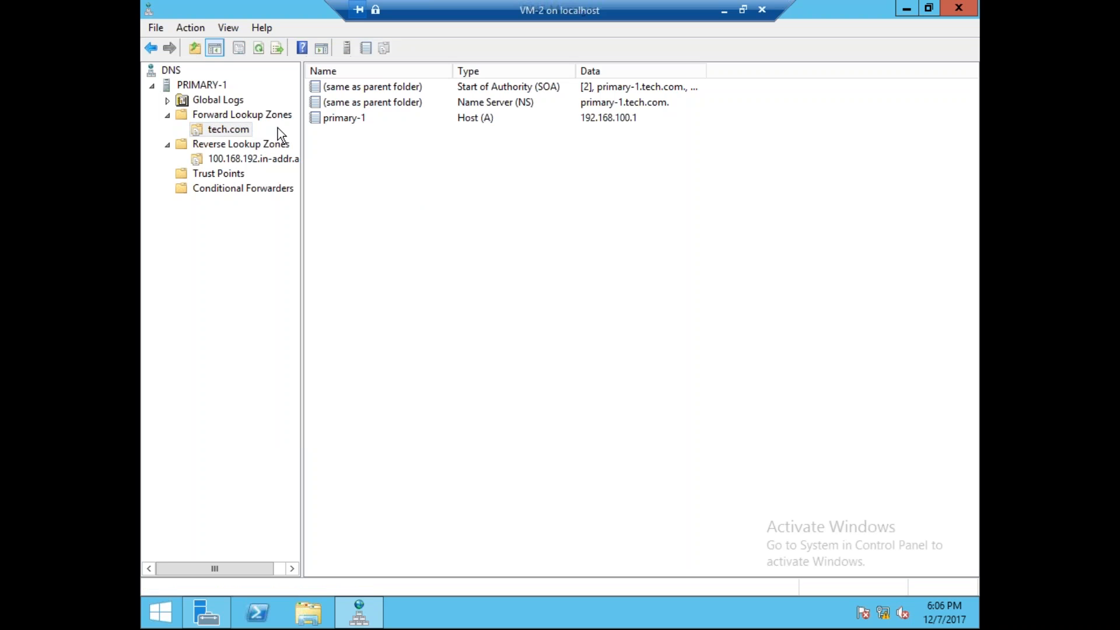
click(261, 115)
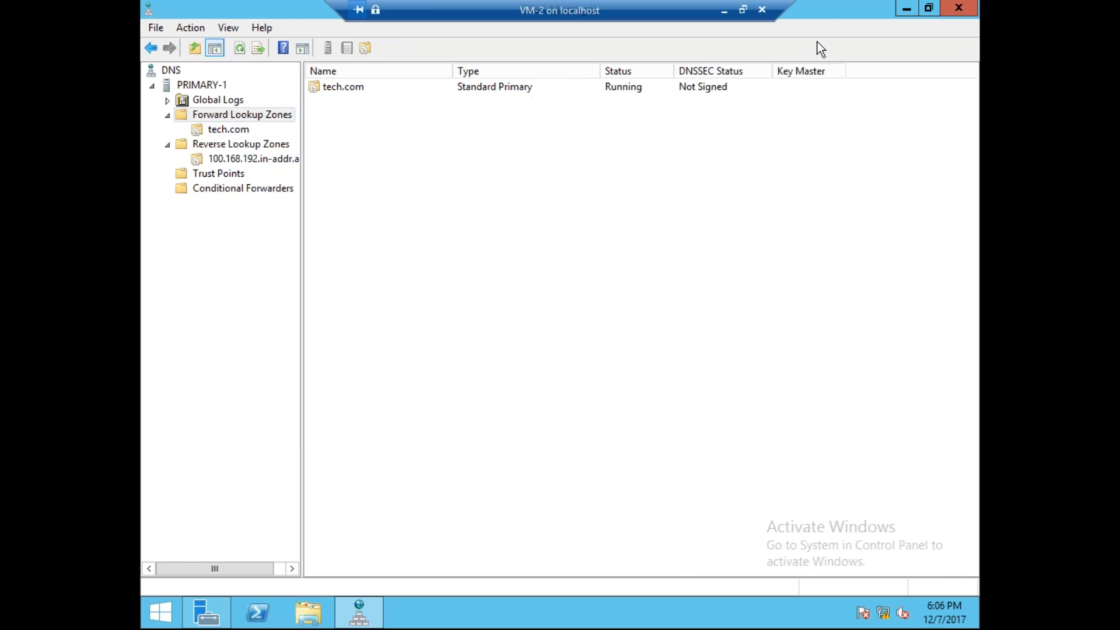
click(723, 10)
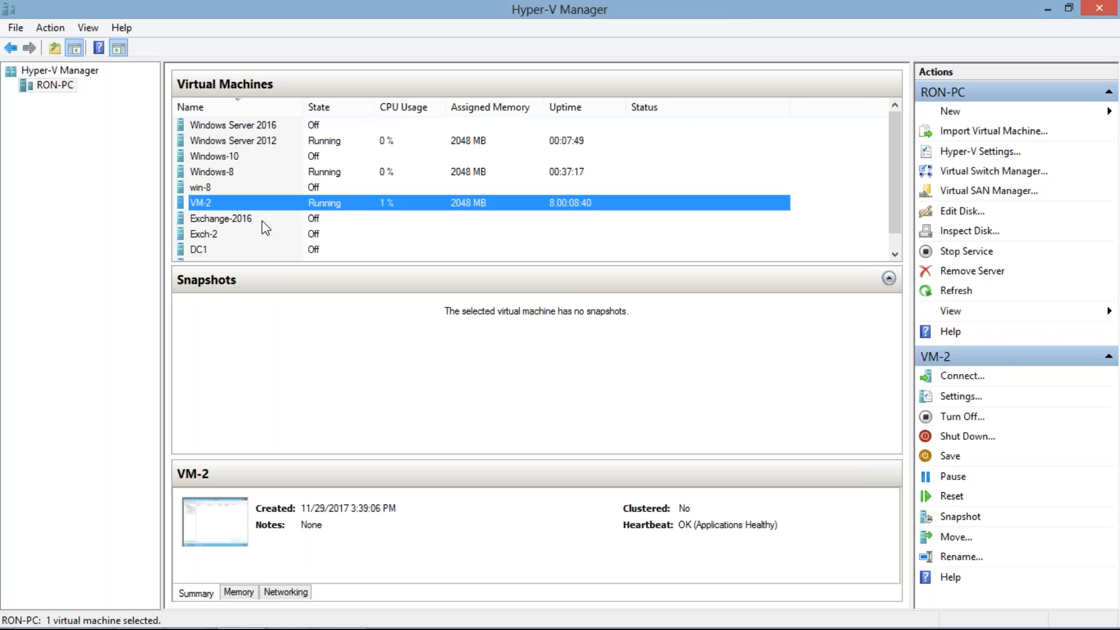
Back in the Windows Server 2012 session, transfer the tech.com zone from its master and refresh the reverse zone.
double_click(319, 141)
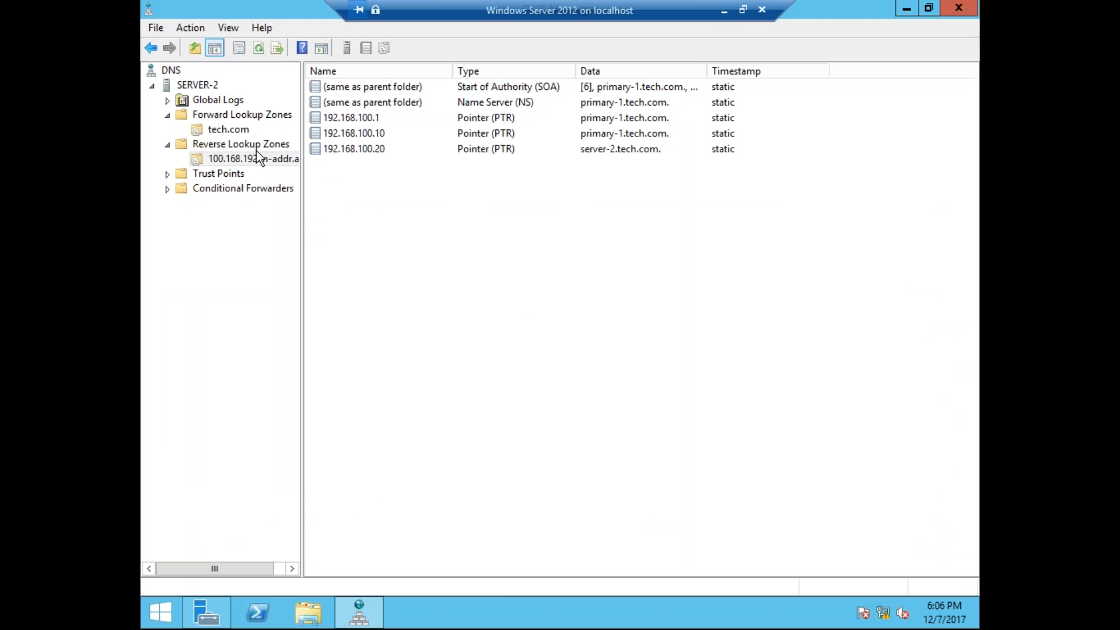
click(240, 132)
right_click(241, 133)
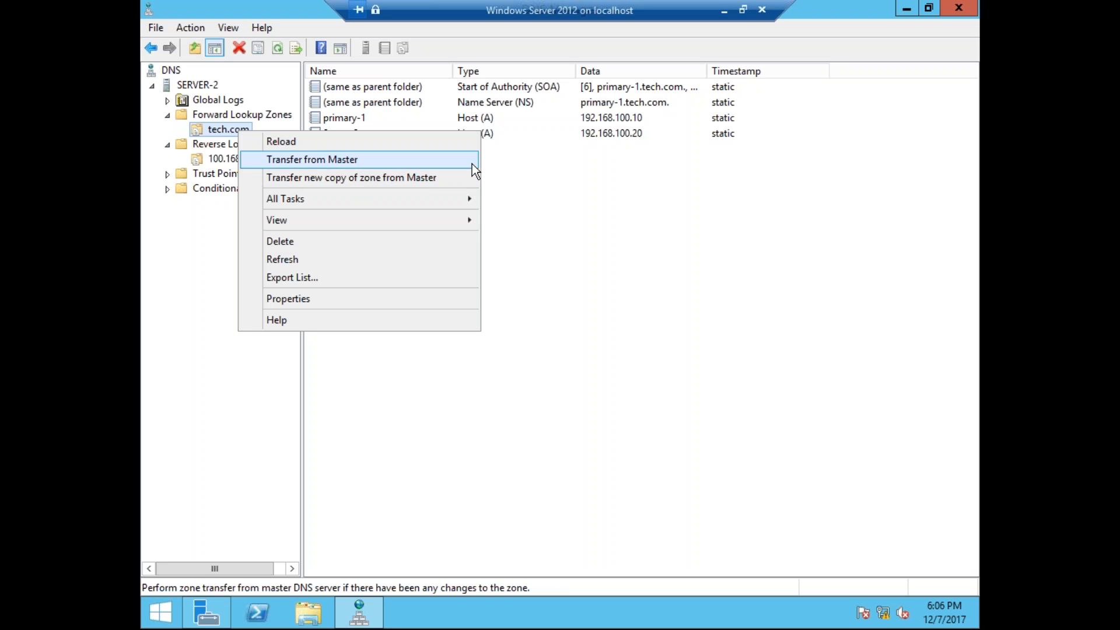
click(348, 158)
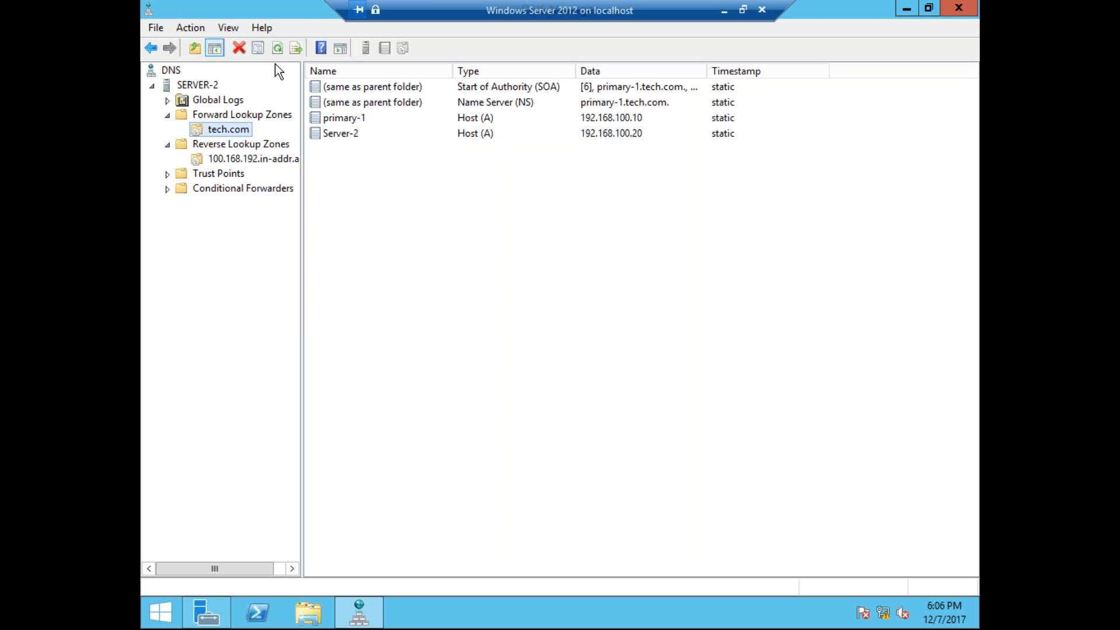
click(247, 158)
click(281, 50)
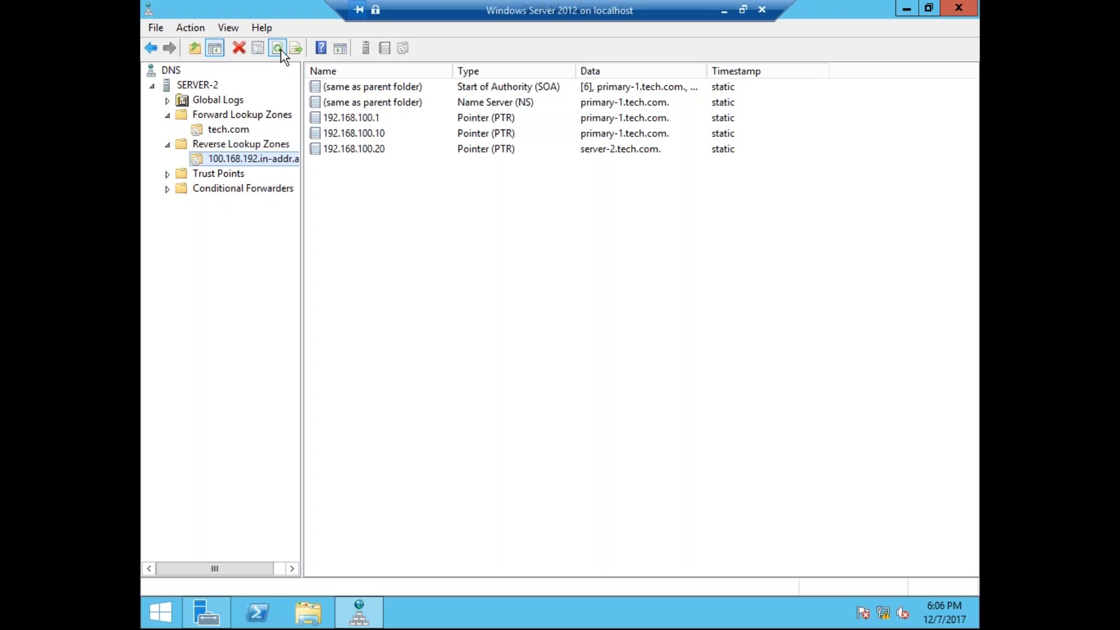
Open a command prompt on Server-2 and run nslookup to check the default DNS server.
key(super+r)
key(Return)
text(nslookup)
key(Return)
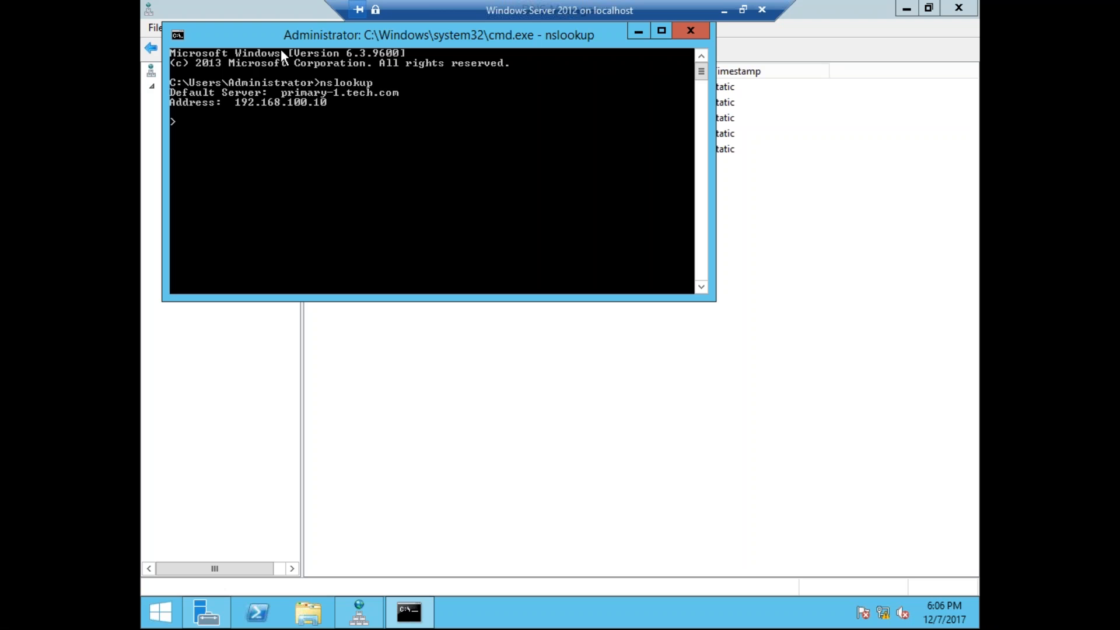
Exit nslookup, run ipconfig/all and review Server-2's host name, DNS suffix, IP address and DNS servers.
key(ctrl+c)
text(ipconfi)
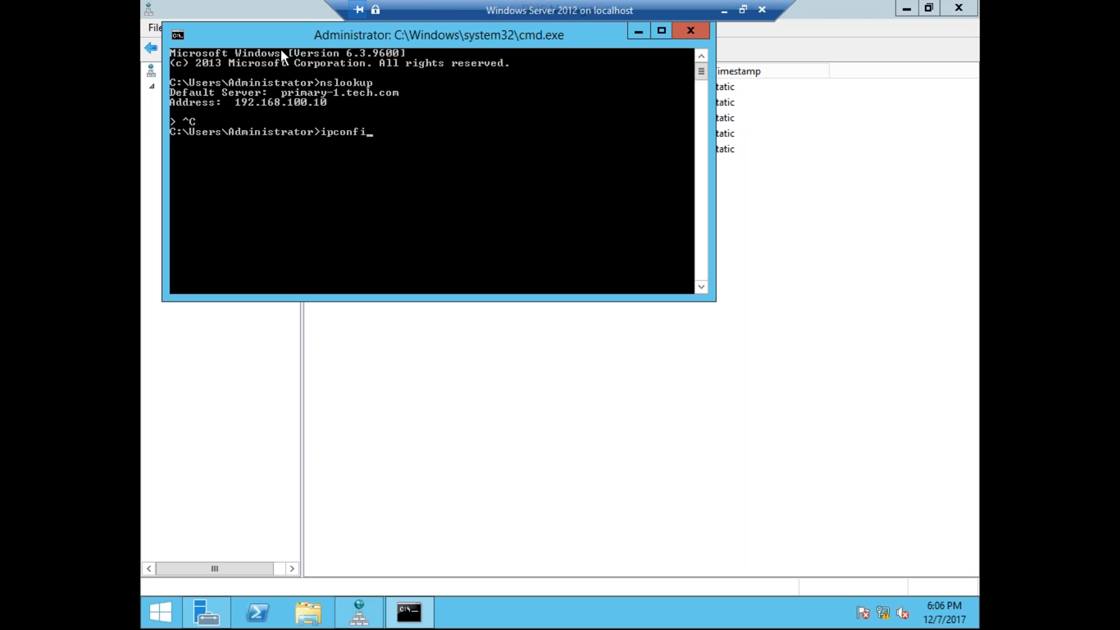
text(g /all)
key(Return)
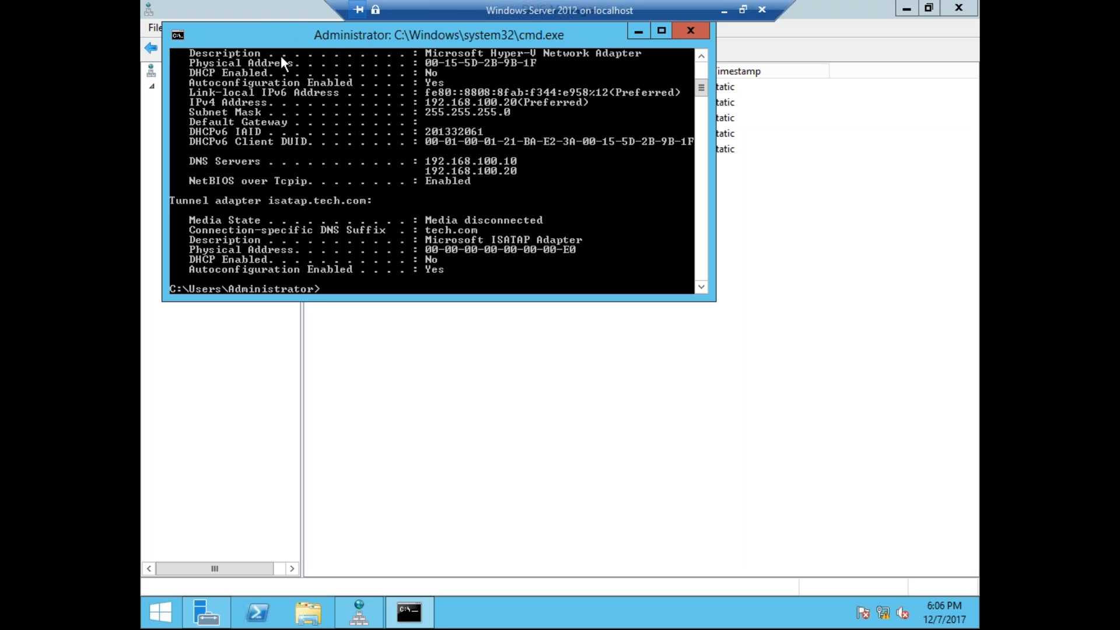
drag(699, 80, 699, 67)
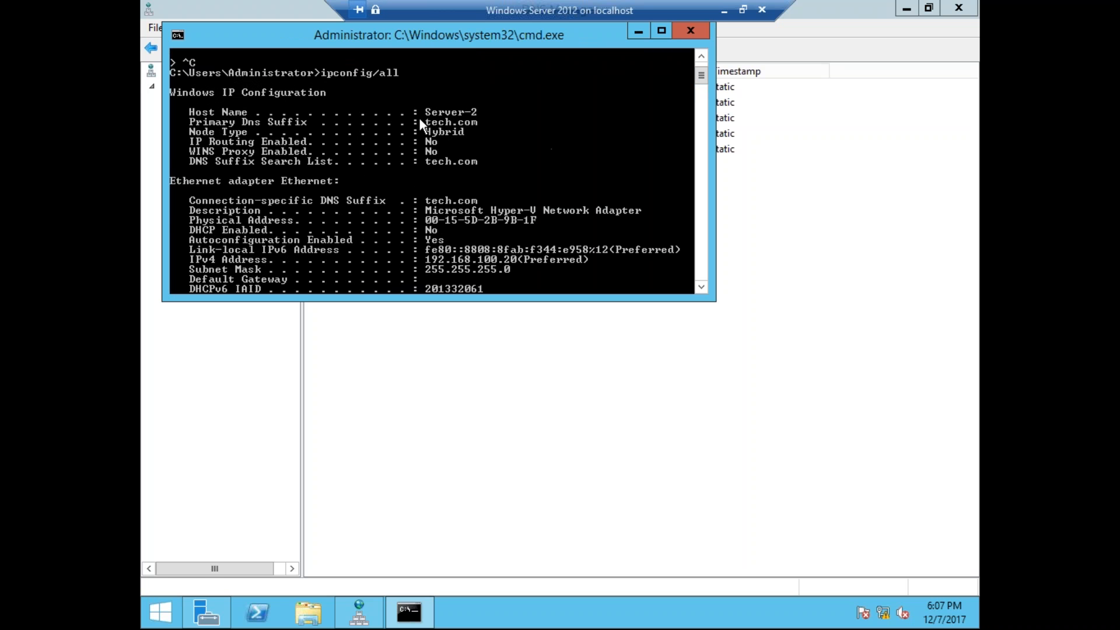
drag(701, 77, 699, 68)
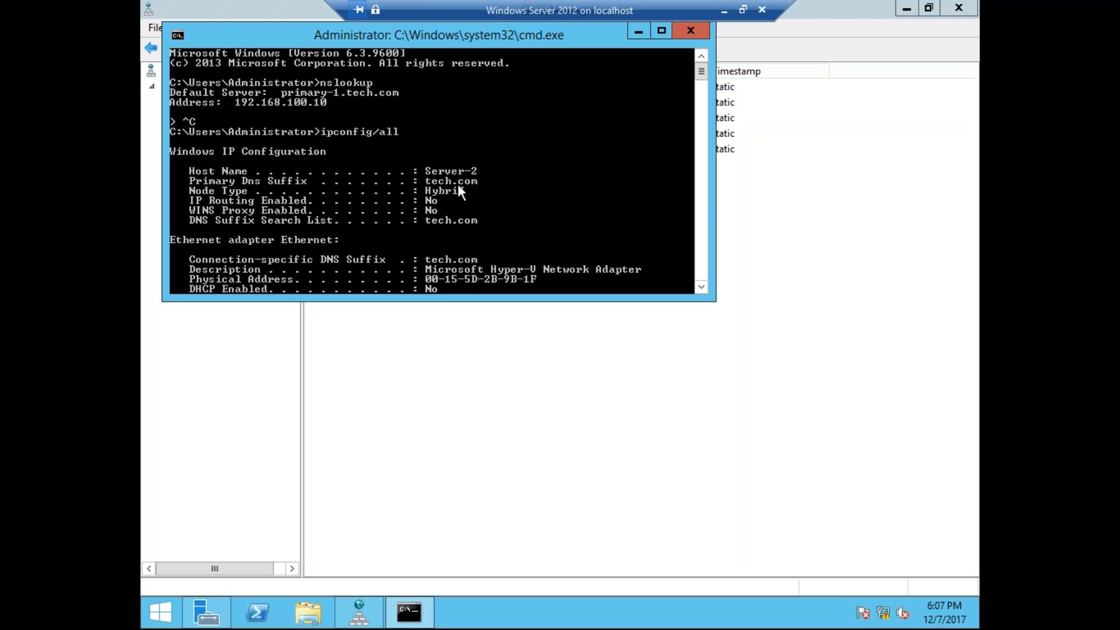
scroll(477, 201, down, 5)
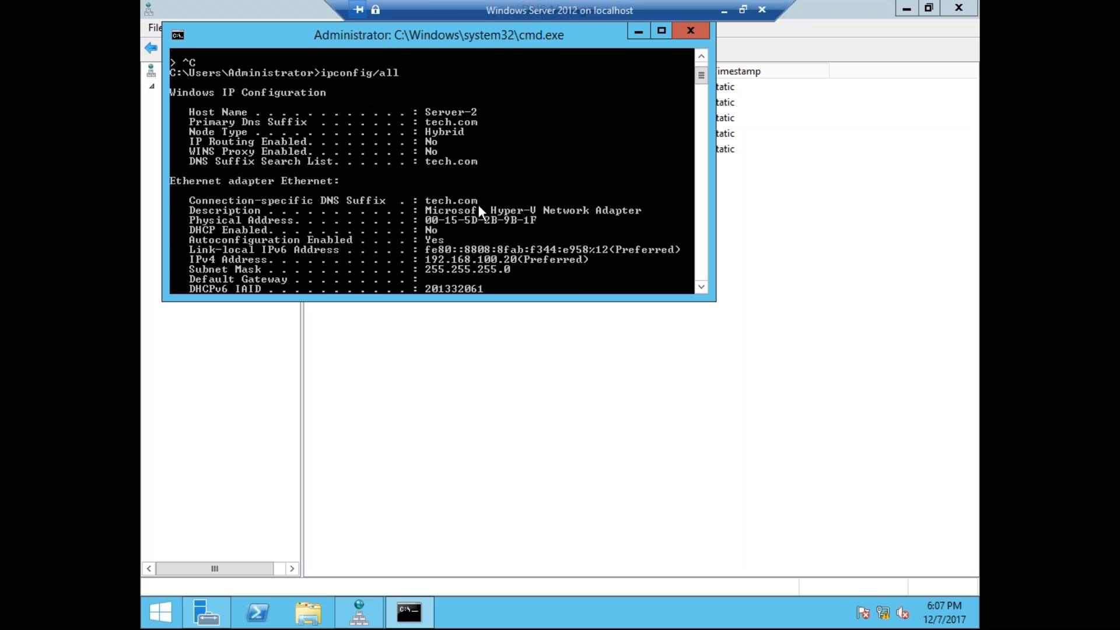
scroll(475, 210, down, 3)
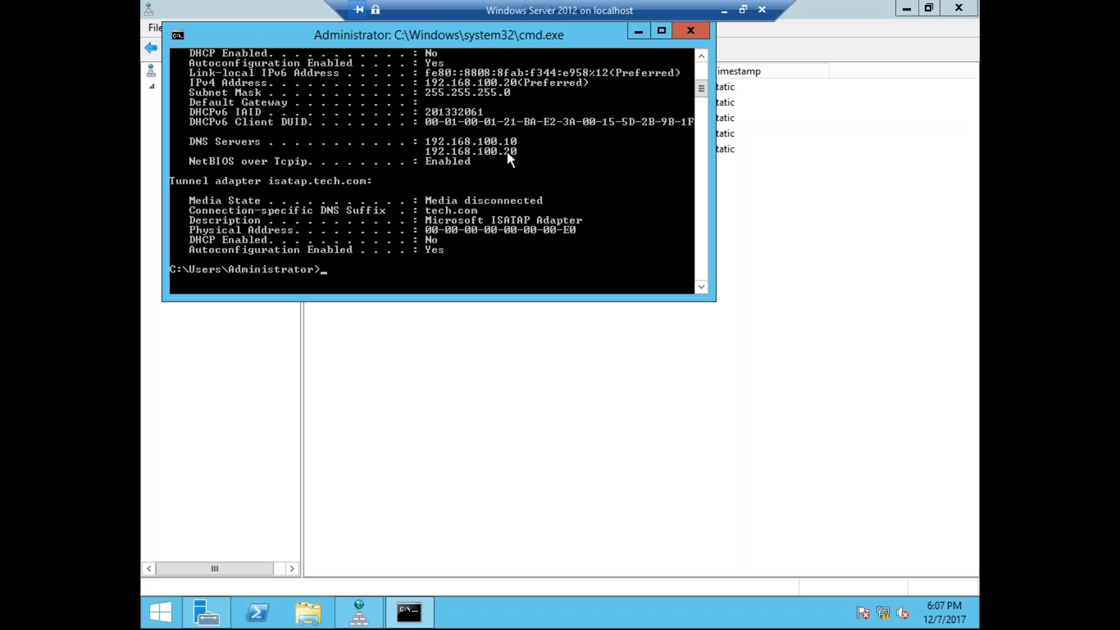
drag(701, 83, 705, 49)
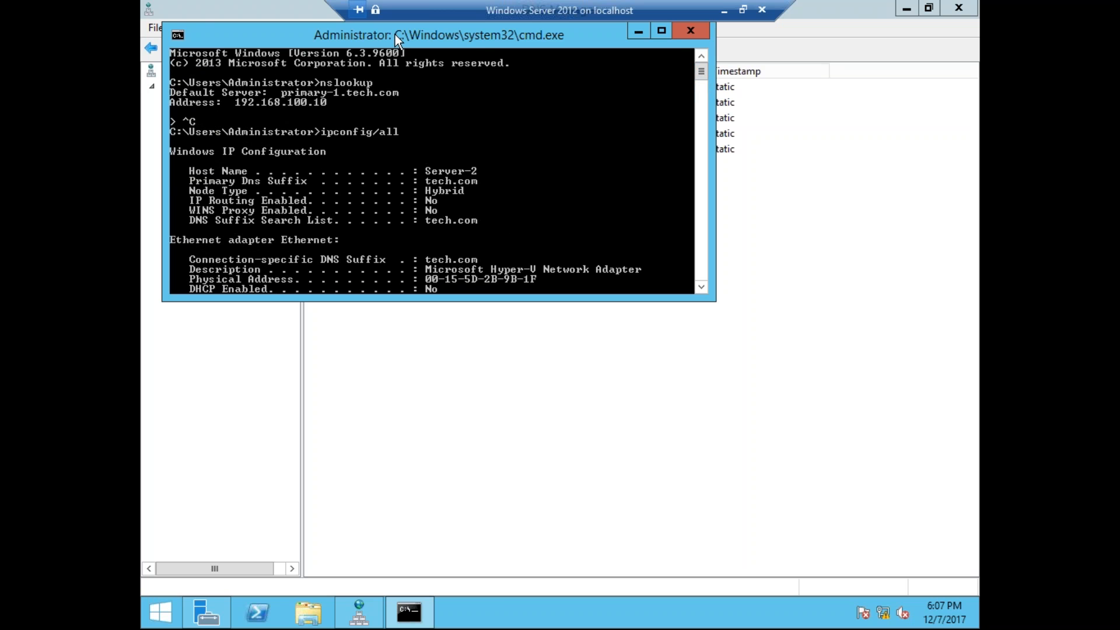
Close the command prompt and review the tech.com zone's records and its entry under the forward lookup zones.
drag(394, 34, 407, 78)
click(703, 74)
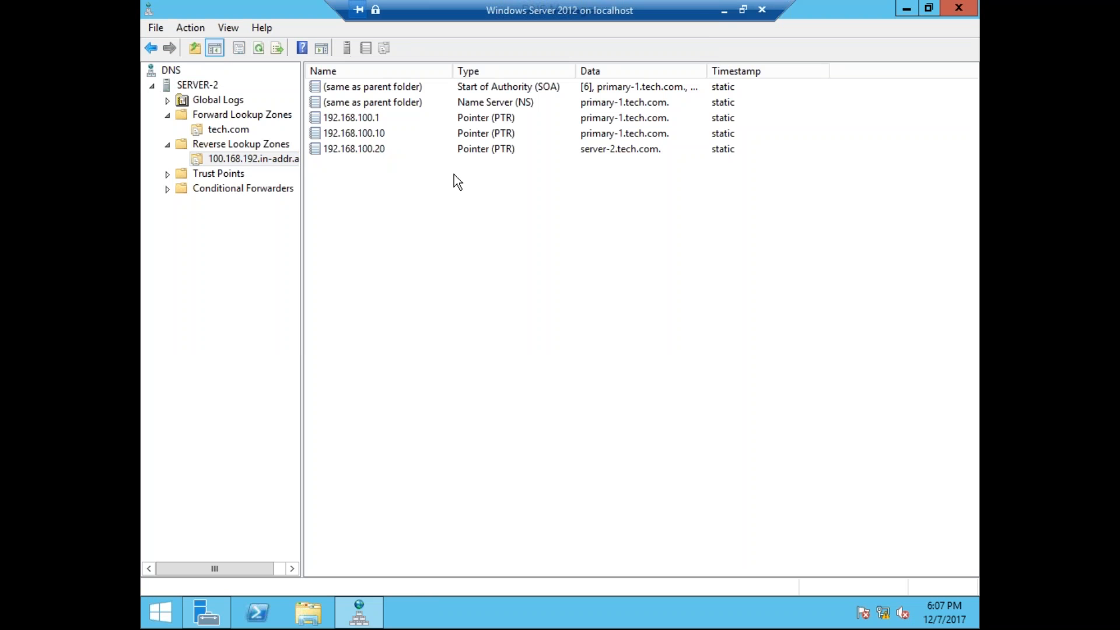
click(236, 133)
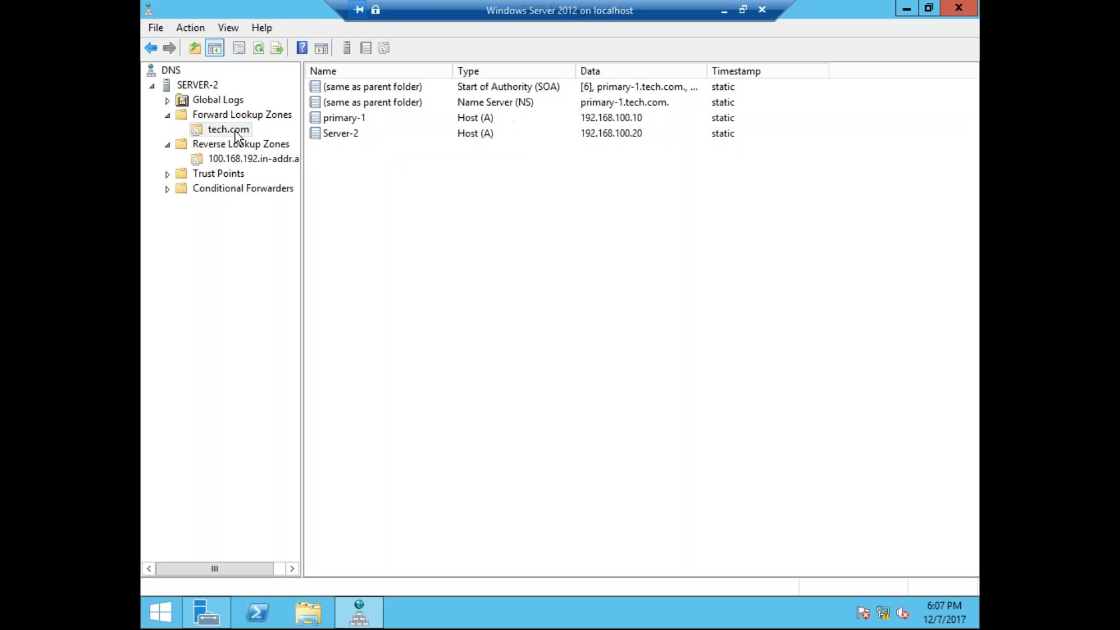
click(269, 116)
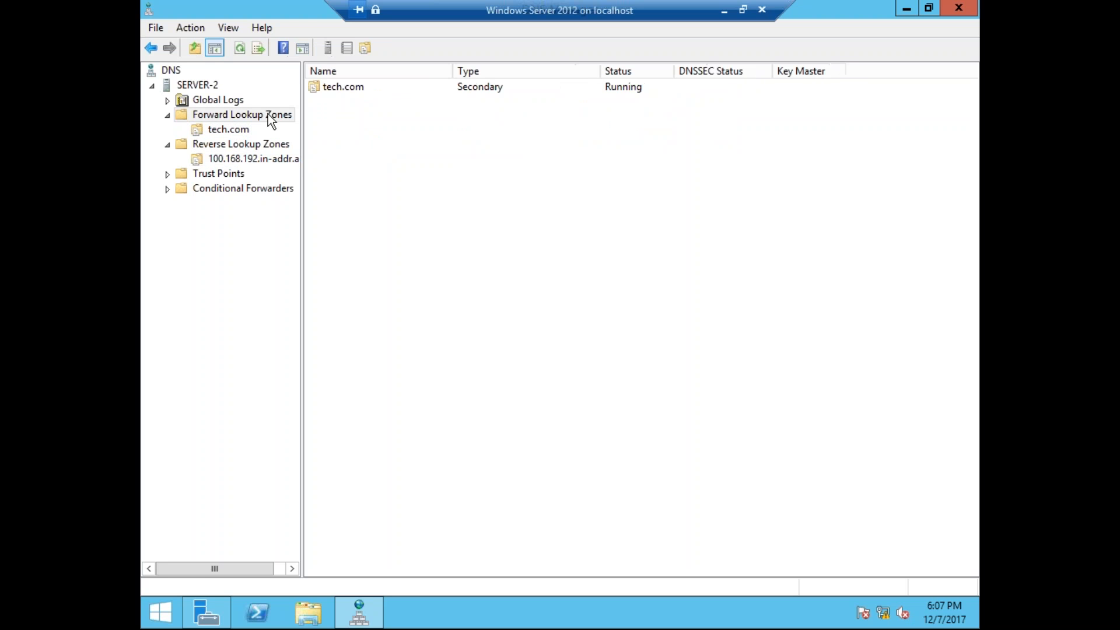
click(238, 130)
click(254, 116)
Minimize the Windows Server 2012 session and Hyper-V Manager, and clear the open network windows and connection dialogs from the host desktop.
click(726, 11)
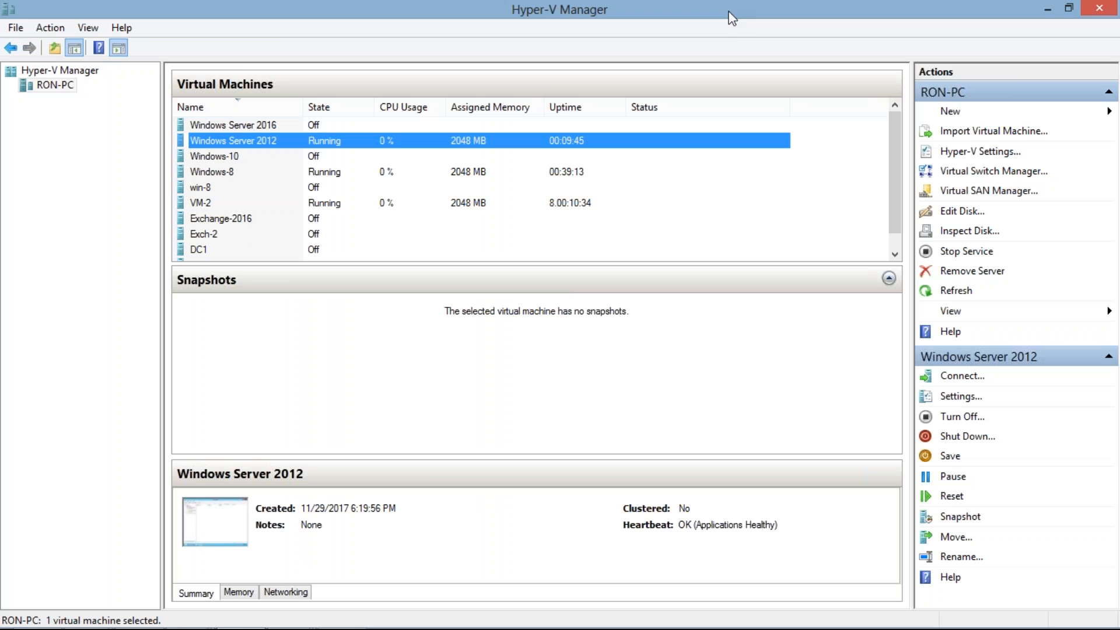
click(1048, 9)
click(1047, 10)
mouse_move(1109, 583)
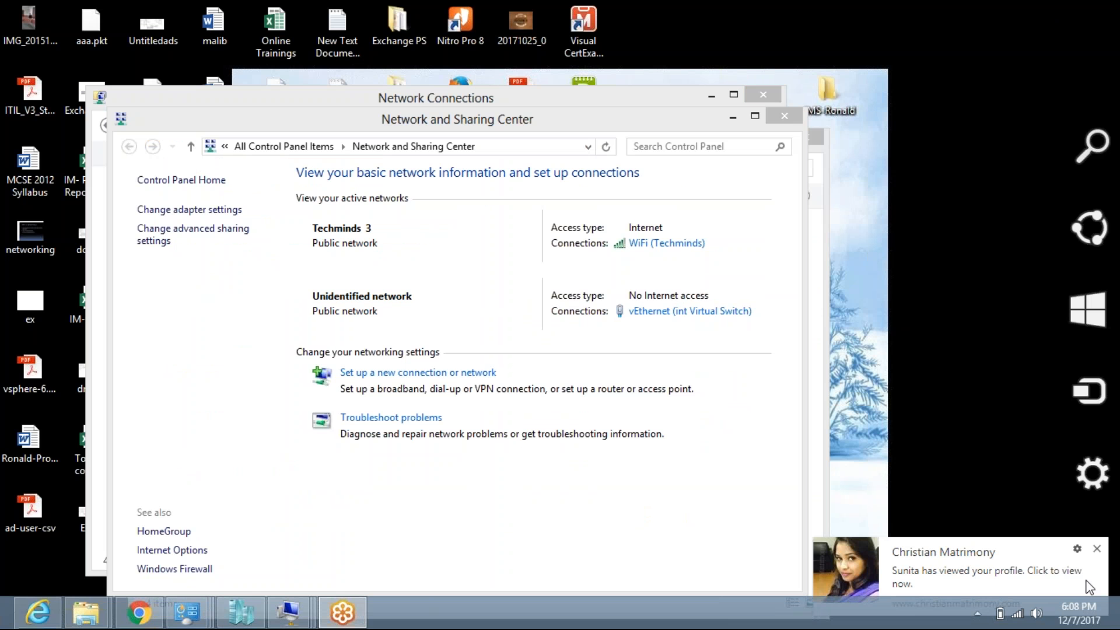
click(731, 116)
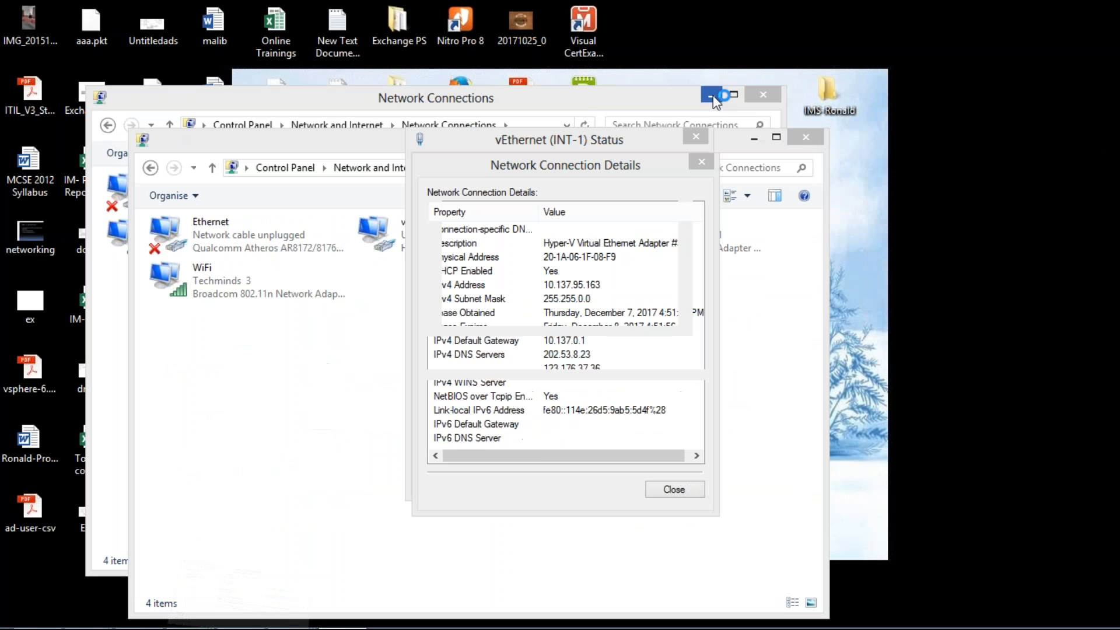
click(706, 160)
click(695, 136)
click(754, 137)
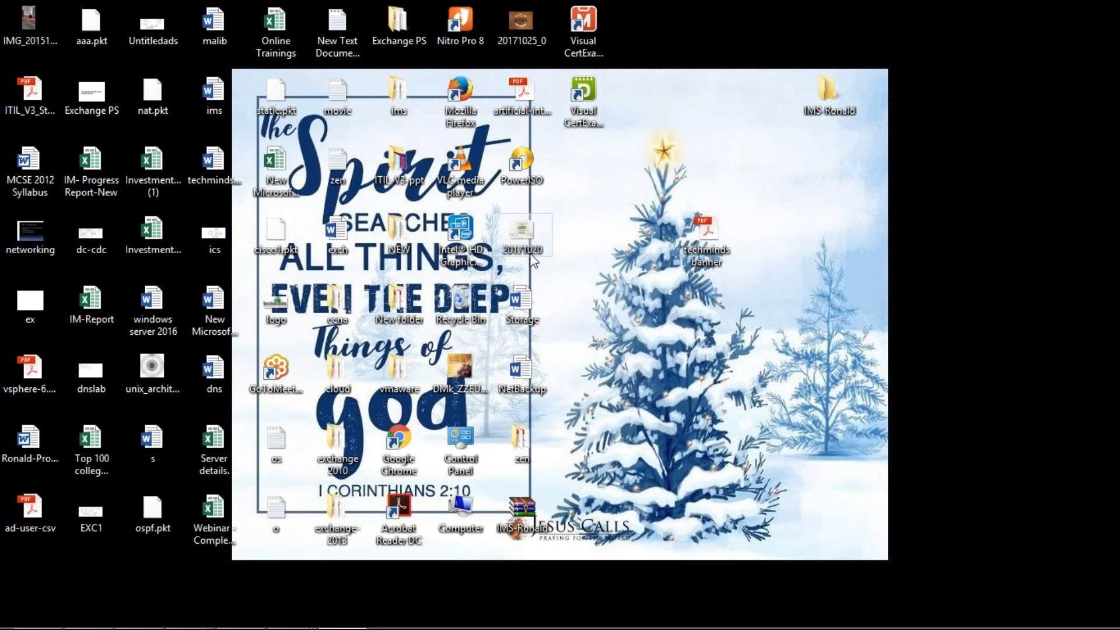
Switch to the Windows-8 virtual machine session and open its Network and Sharing Center.
mouse_move(549, 627)
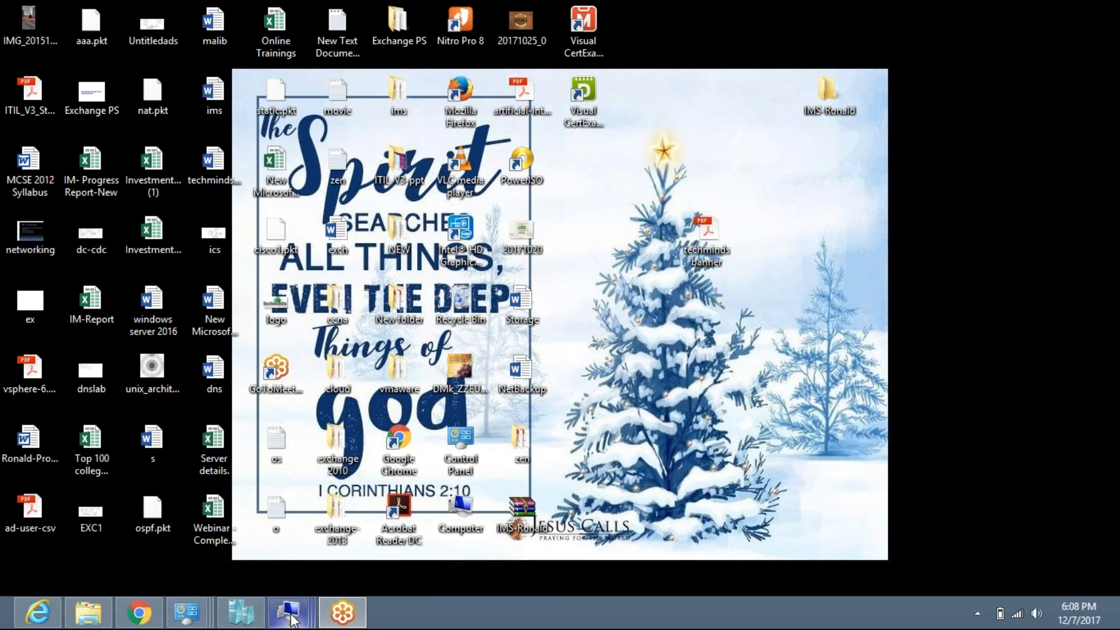
mouse_move(290, 620)
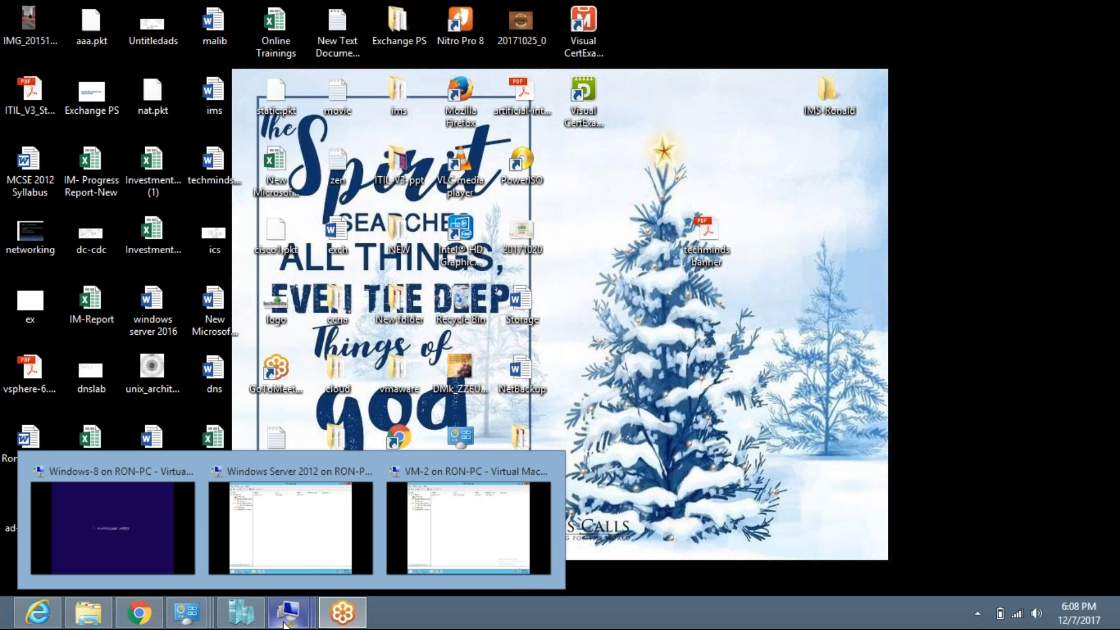
click(153, 537)
click(338, 512)
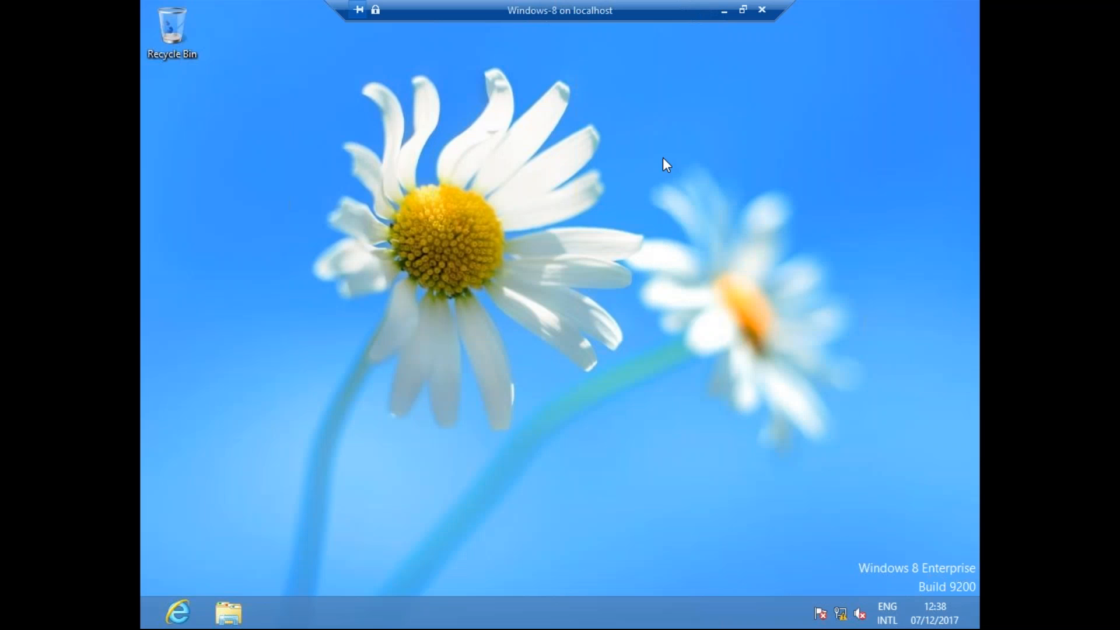
right_click(663, 158)
click(717, 205)
right_click(841, 614)
click(844, 601)
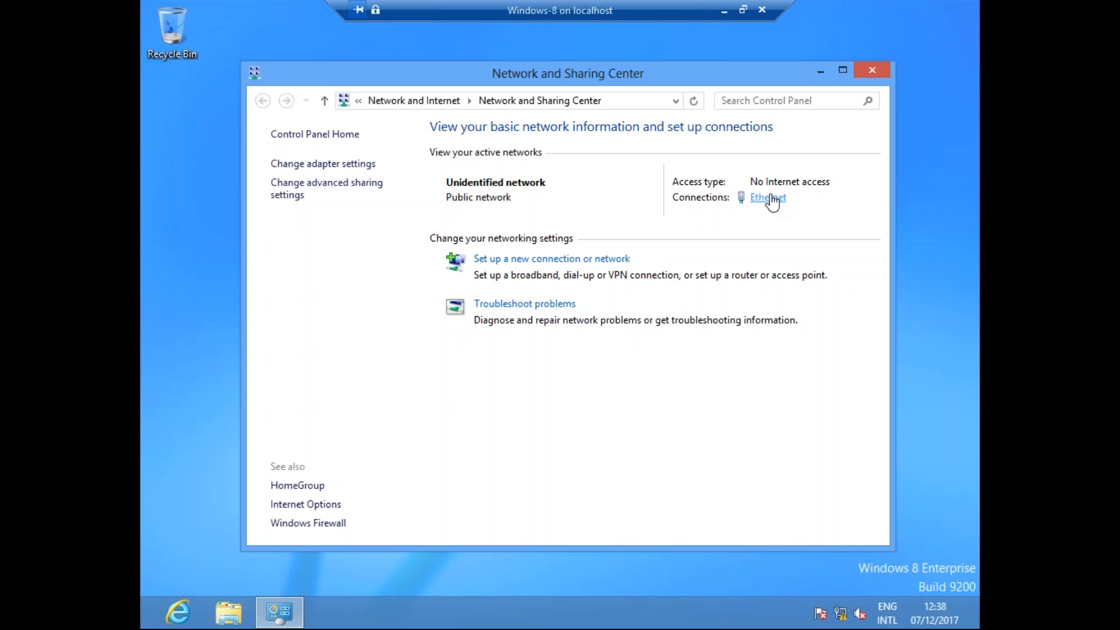
Open the Internet Protocol Version 4 (TCP/IPv4) properties of the Windows-8 client's Ethernet connection.
click(769, 198)
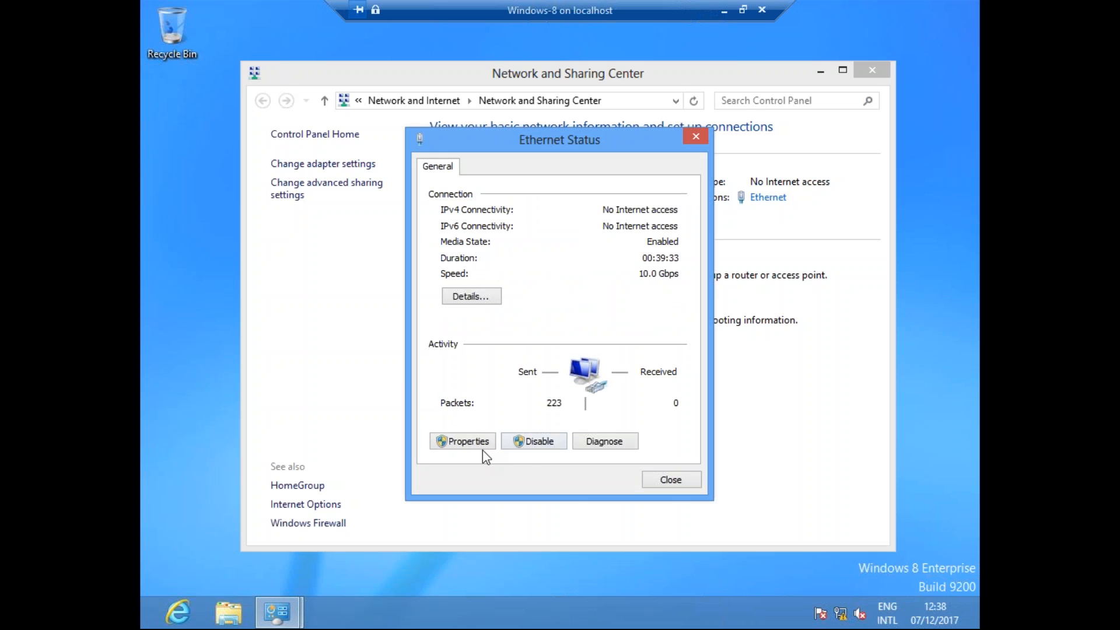
click(463, 440)
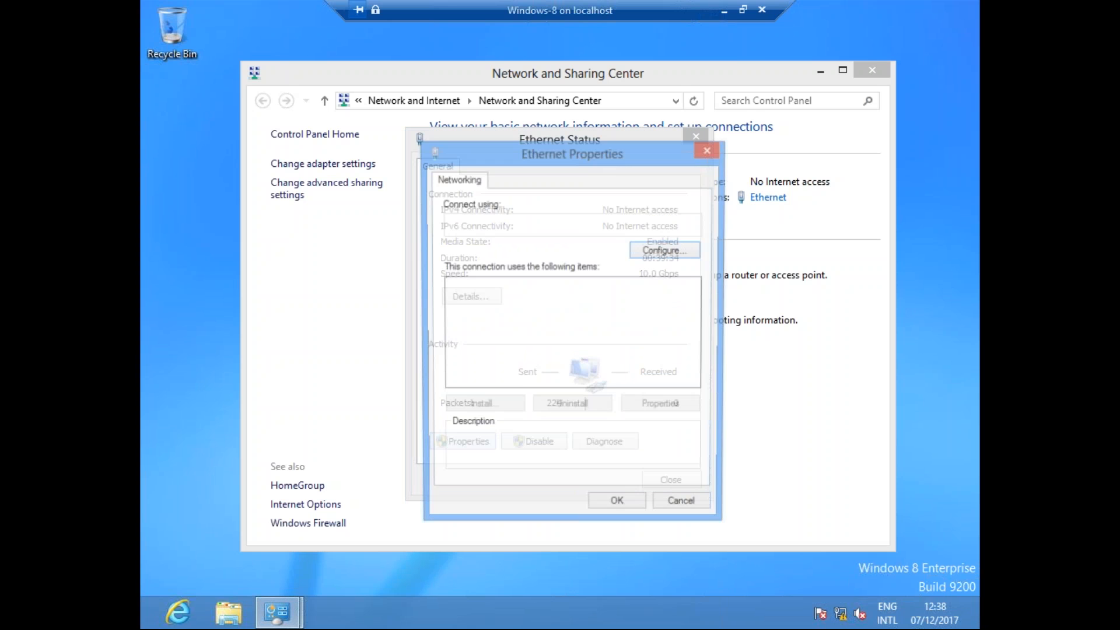
scroll(693, 368, down, 1)
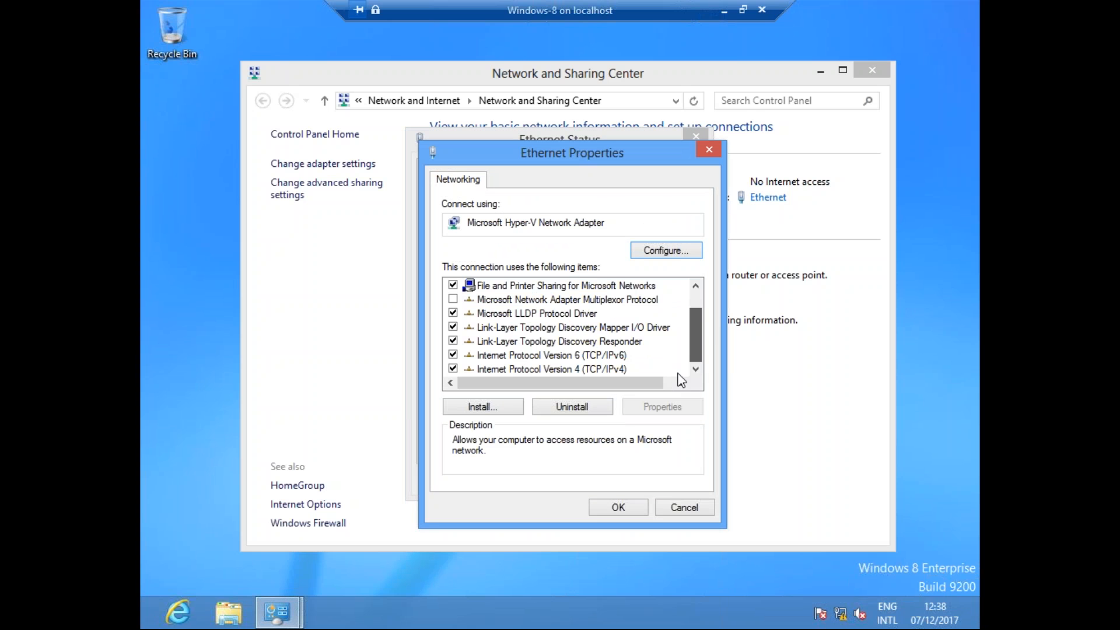
click(593, 368)
click(678, 405)
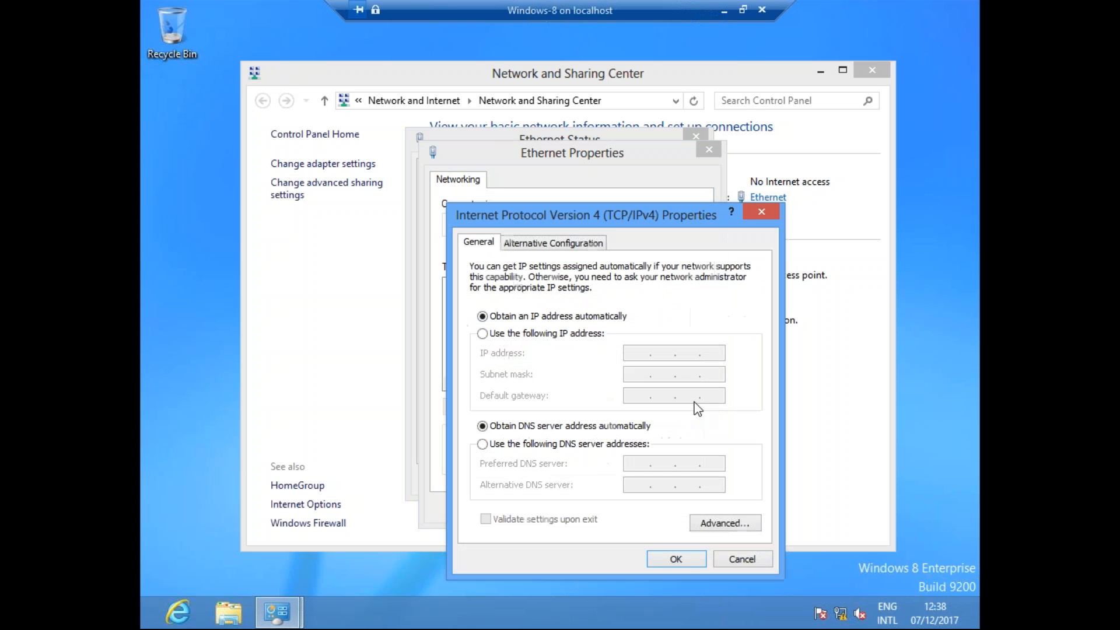
Assign the client the static IP address 192.168.100.30 with subnet mask 255.255.255.0, leaving the default gateway empty.
click(533, 335)
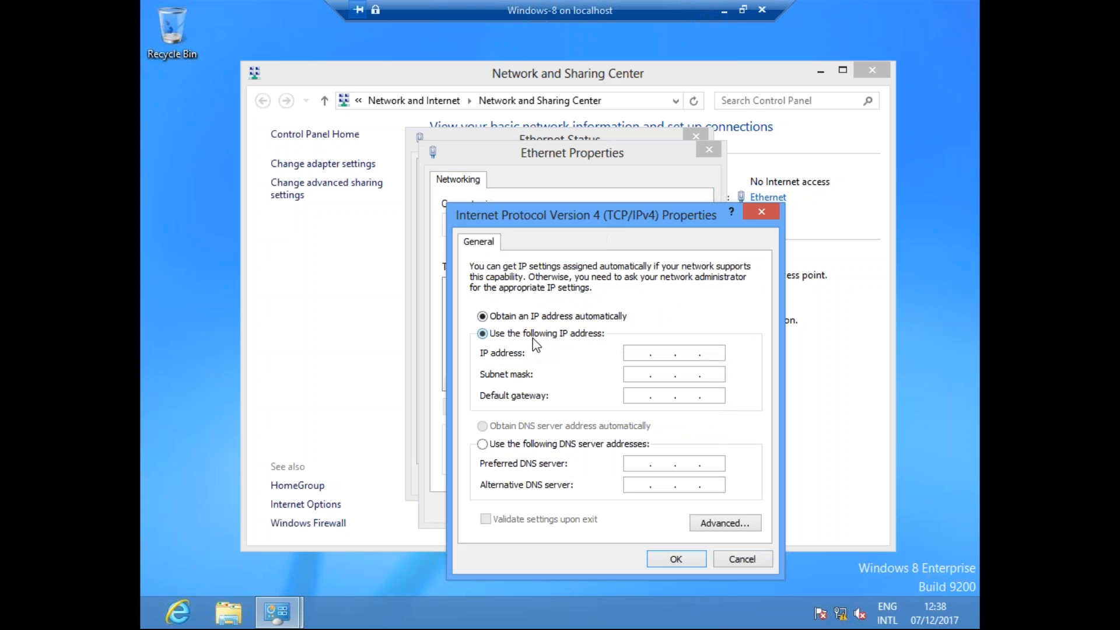
click(645, 354)
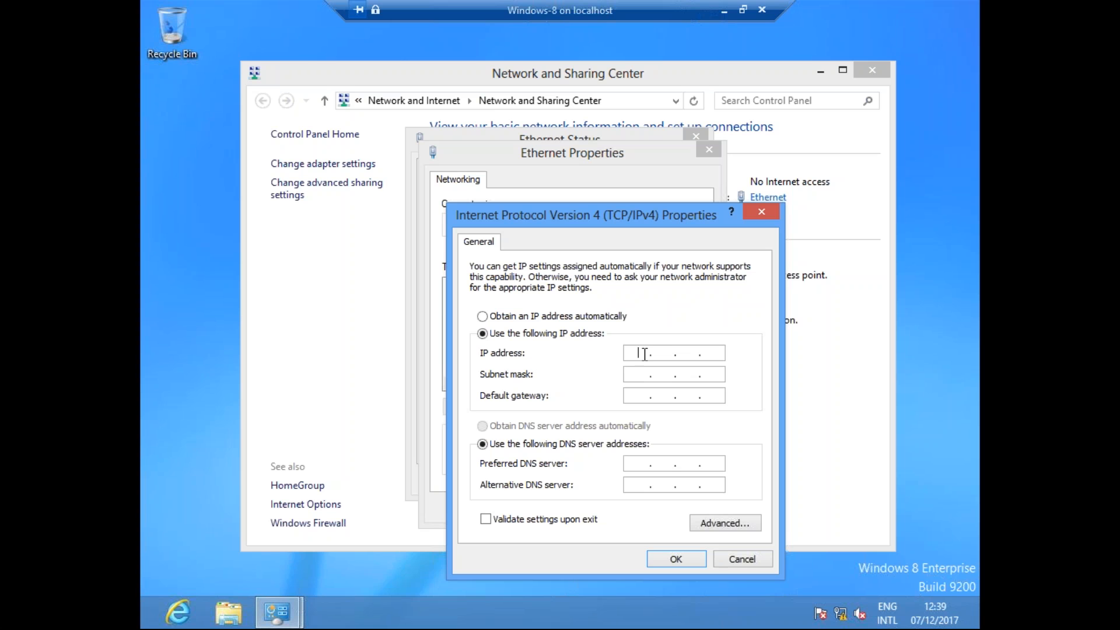
text(192 . 168 . 100 . 30)
key(Tab)
key(Tab)
key(Tab)
key(Tab)
Set the preferred DNS server to 192.168.100.10 and the alternative DNS server to 192.168.100.20.
text(192 . 168 . )
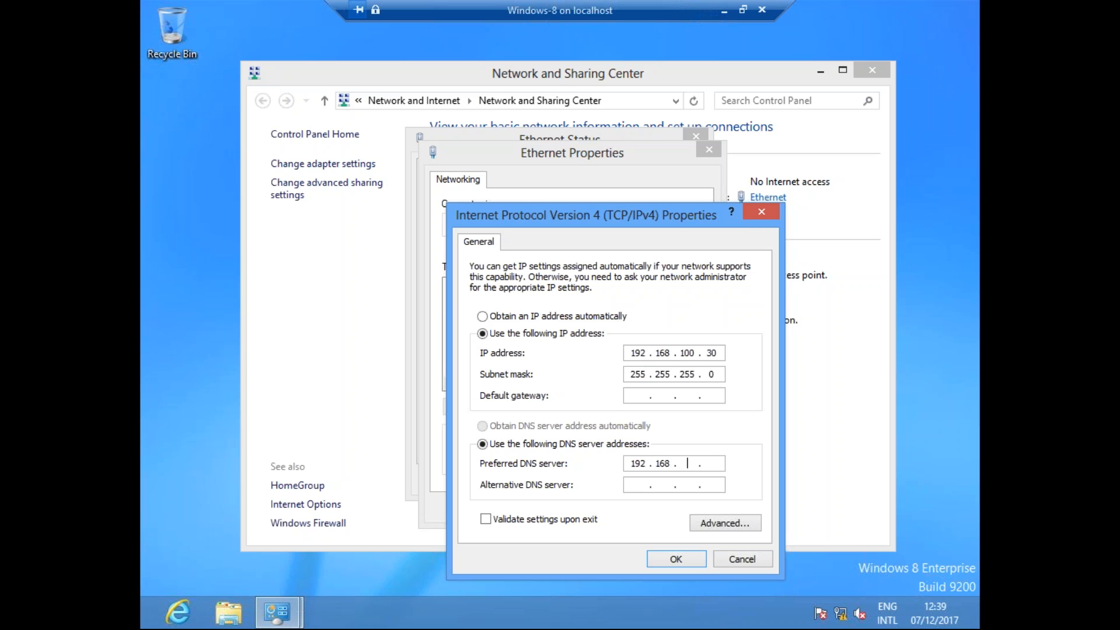
text(100 . 20)
double_click(637, 463)
key(Tab)
key(Right)
key(Right)
key(Right)
key(BackSpace)
text(1)
key(Tab)
text(19216810)
text(20)
In the advanced DNS settings, use suffix tech.com for this connection and in DNS registration, and apply all Ethernet settings.
click(709, 523)
click(537, 228)
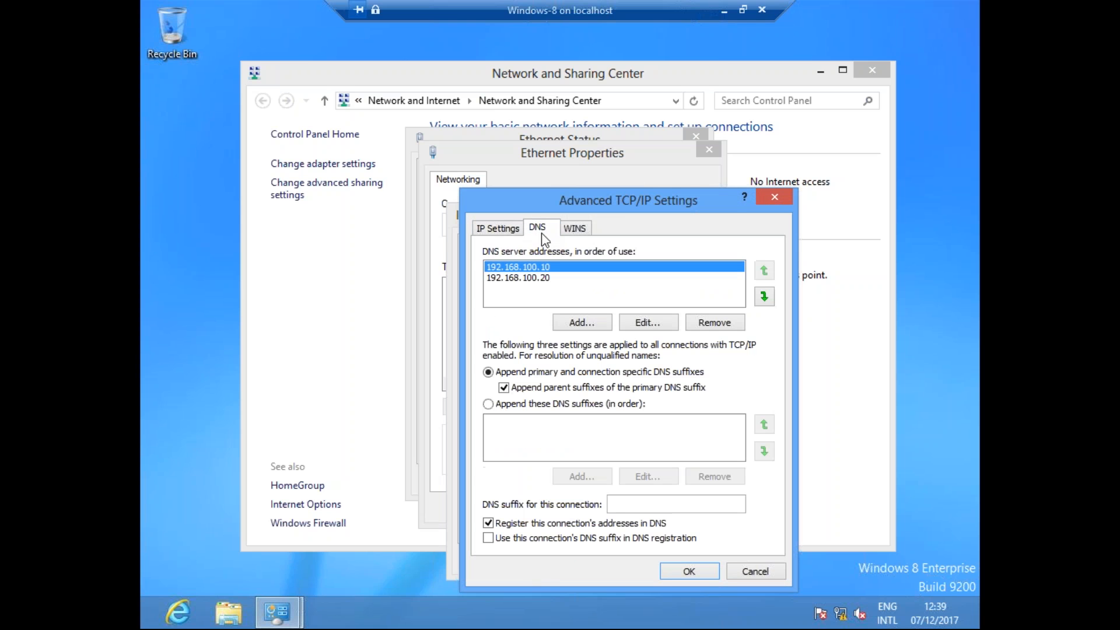
click(489, 537)
click(625, 505)
text(tech)
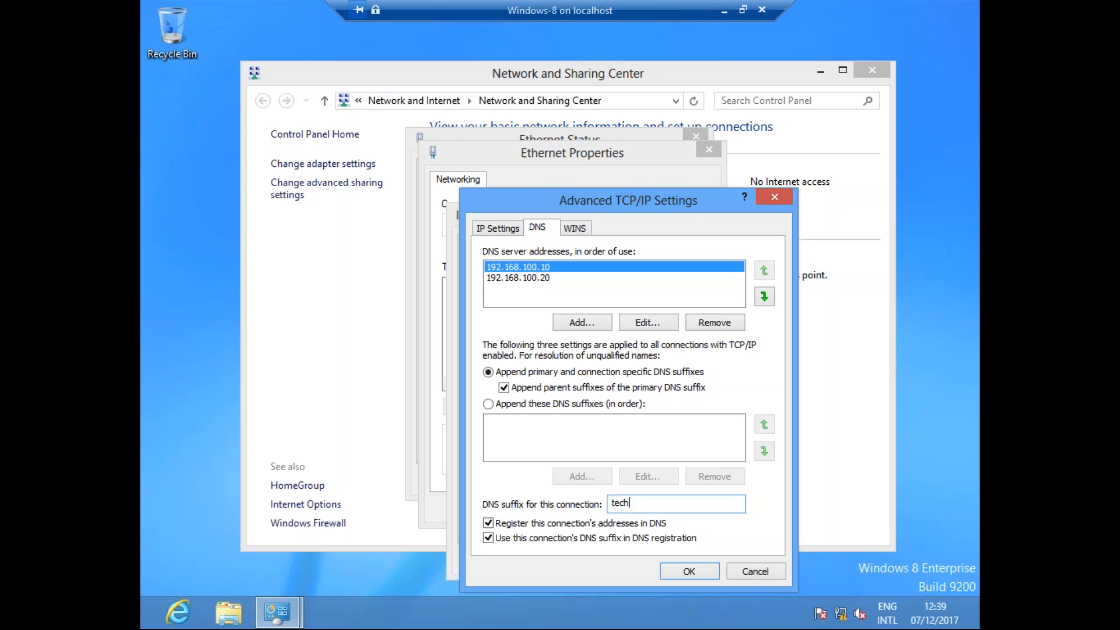
text(.com)
click(695, 572)
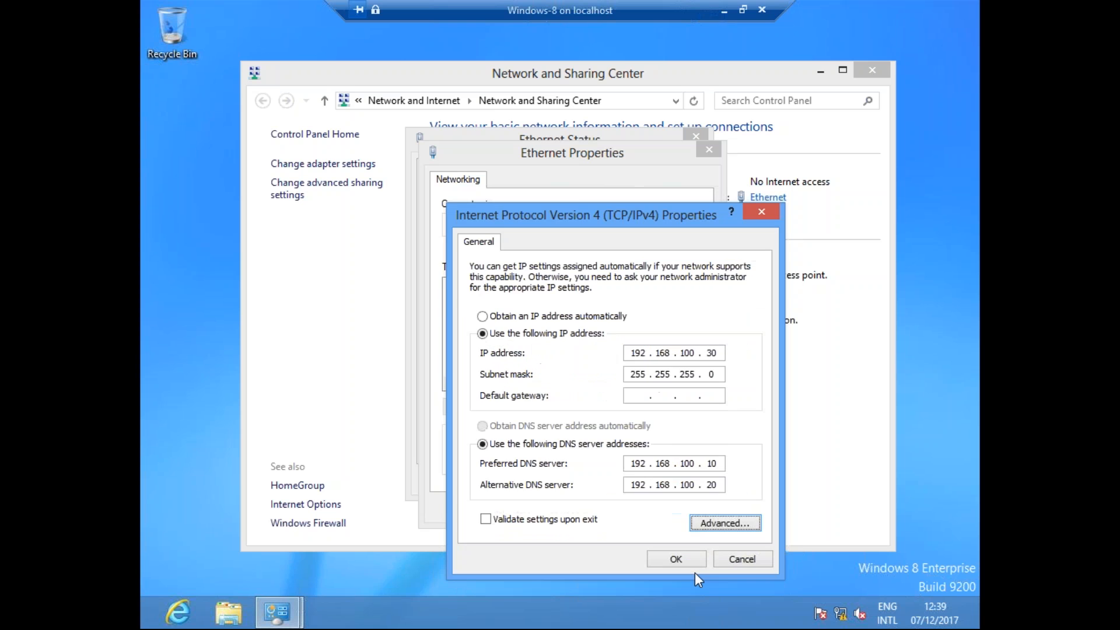
click(687, 560)
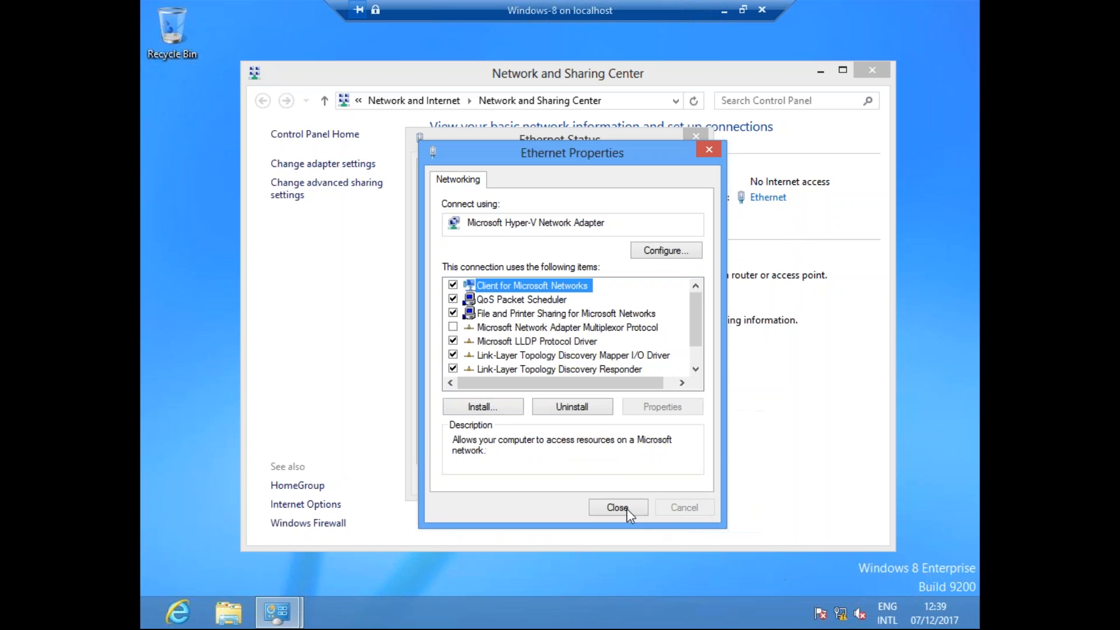
click(626, 509)
click(666, 484)
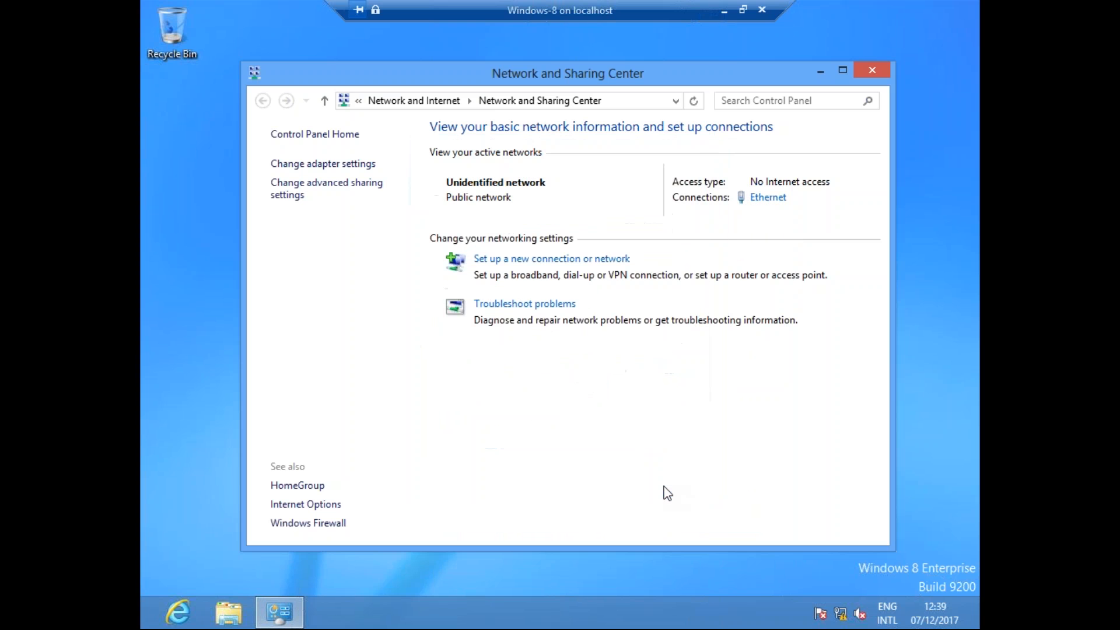
Open a command prompt on the Windows-8 client and run nslookup to check its default DNS server.
key(super+r)
text(cmd)
key(Return)
key(alt+Tab)
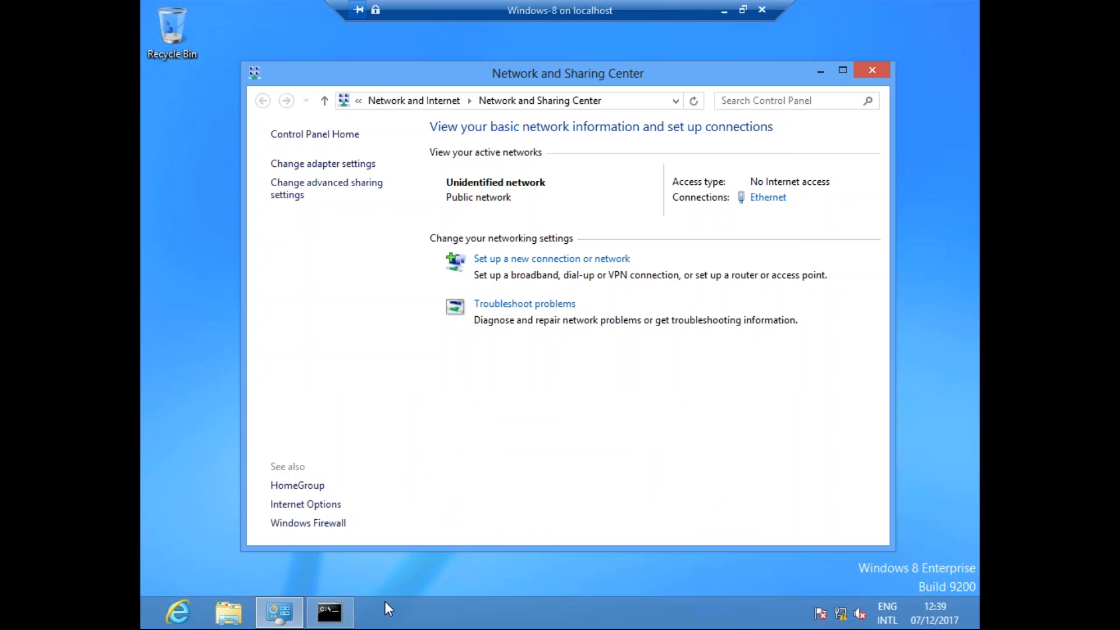
click(341, 614)
text(n)
text(s)
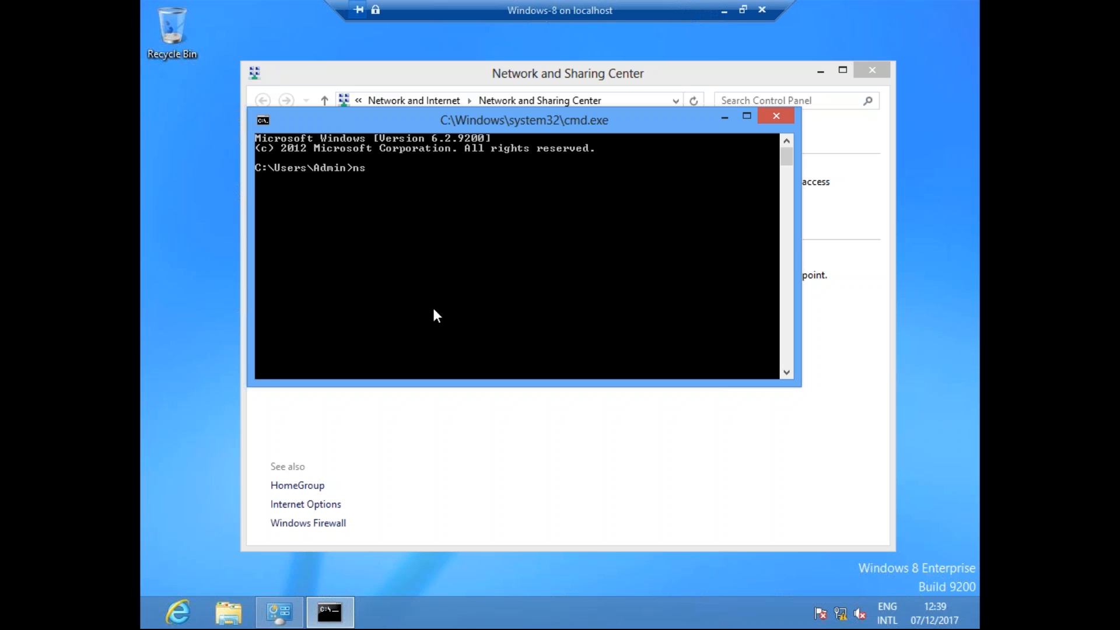
text(lookup)
key(Return)
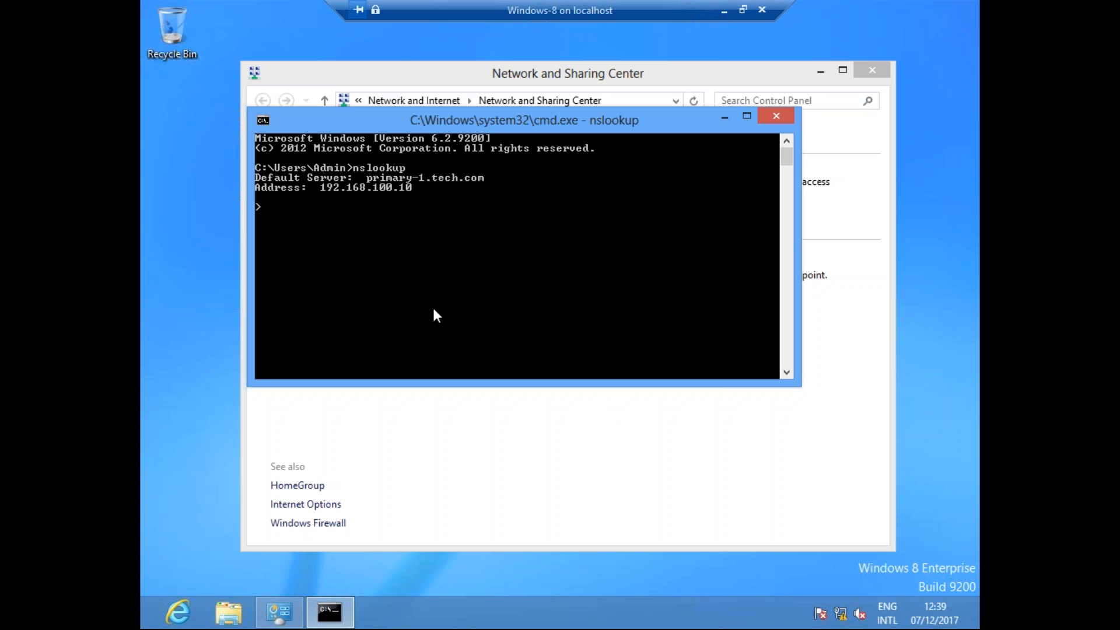
Exit nslookup and run ipconfig /all to review the client's IP address, DNS suffix and DNS servers.
key(ctrl+c)
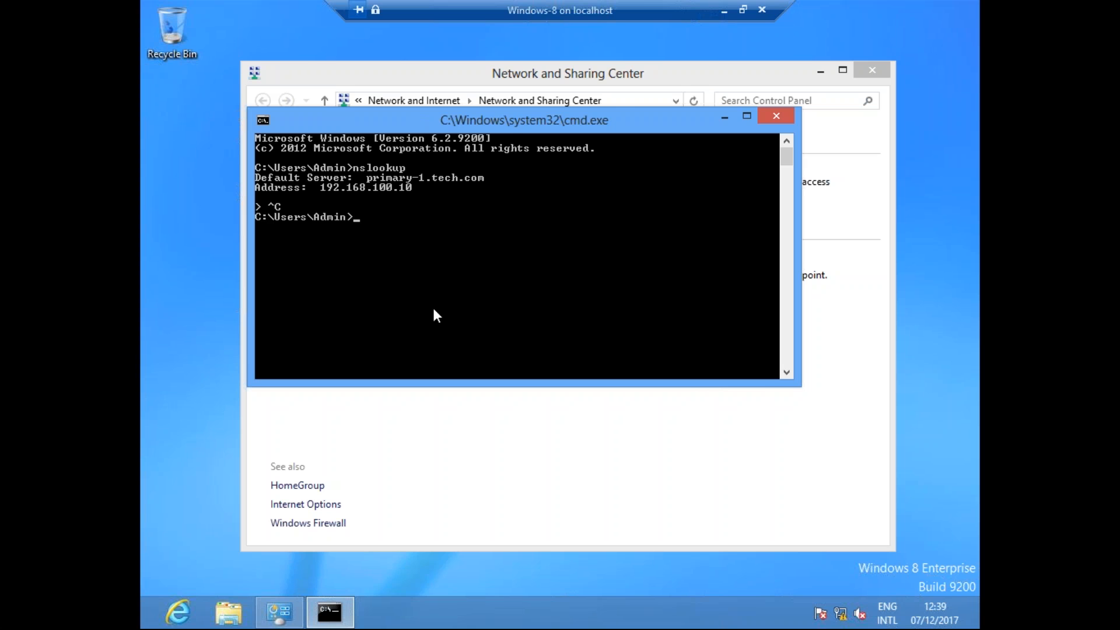
text(ipconig)
key(BackSpace)
key(BackSpace)
key(BackSpace)
text(nfig /all)
key(Return)
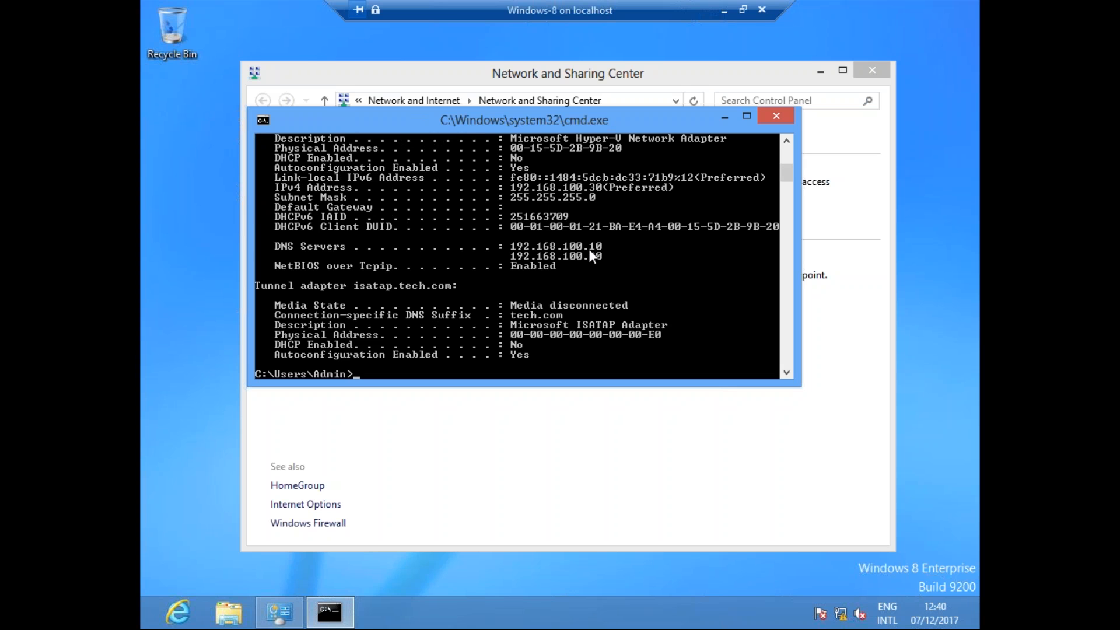
Ping 192.168.100.20 from the client to test connectivity to Server-2, and minimize the Windows-8 session.
text(ping 192.168.100.20)
key(Return)
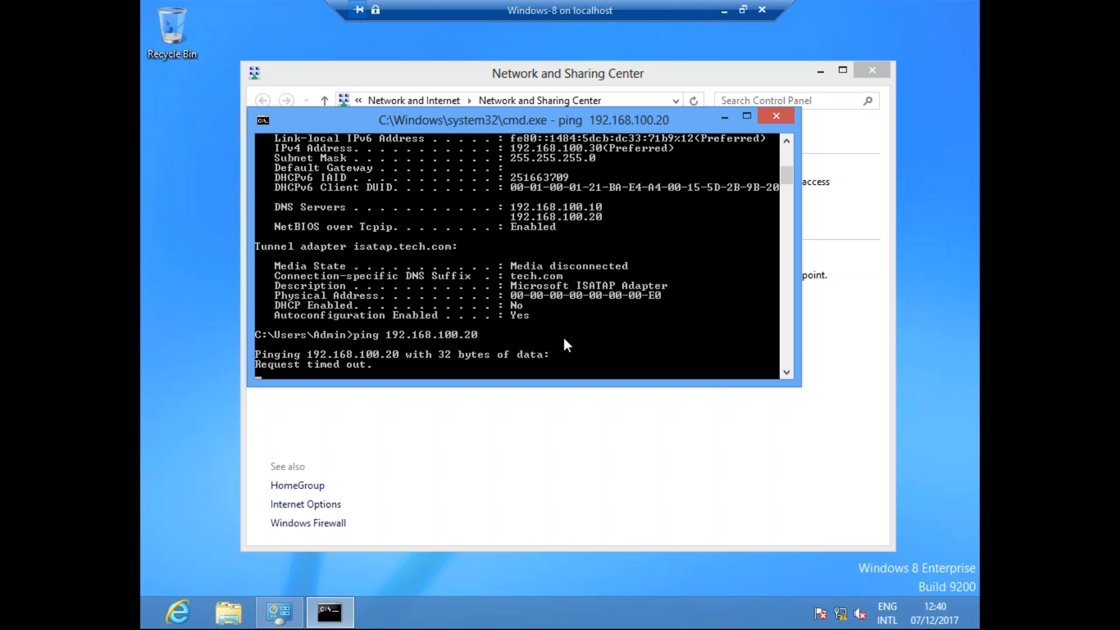
drag(620, 12, 506, 29)
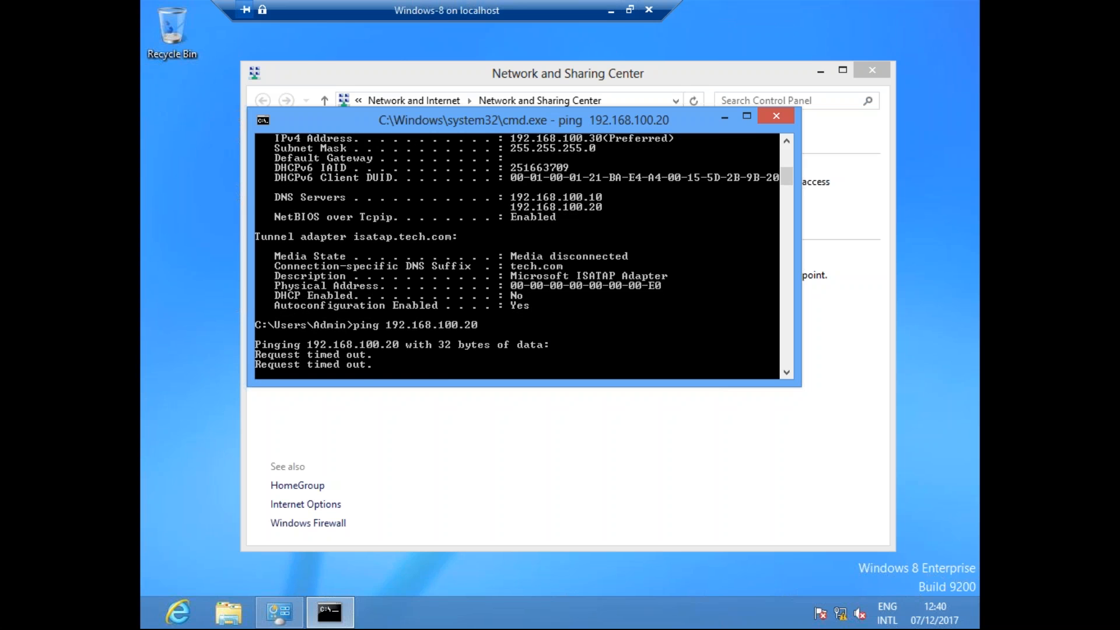
click(611, 10)
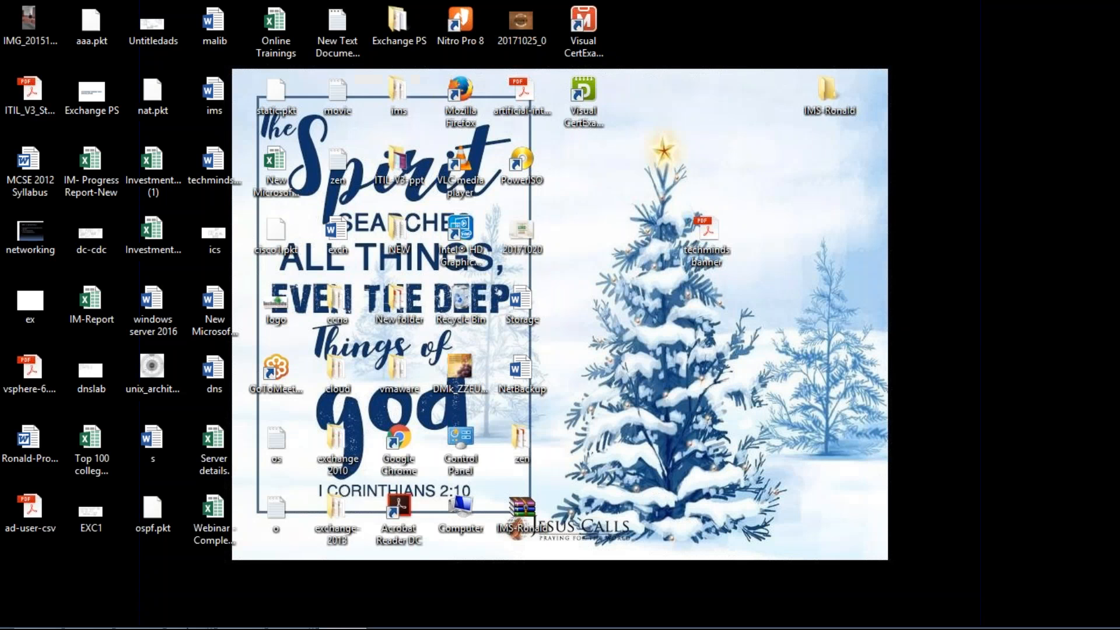
Switch to the Windows Server 2012 session and open Server-2's Network and Sharing Center.
mouse_move(283, 609)
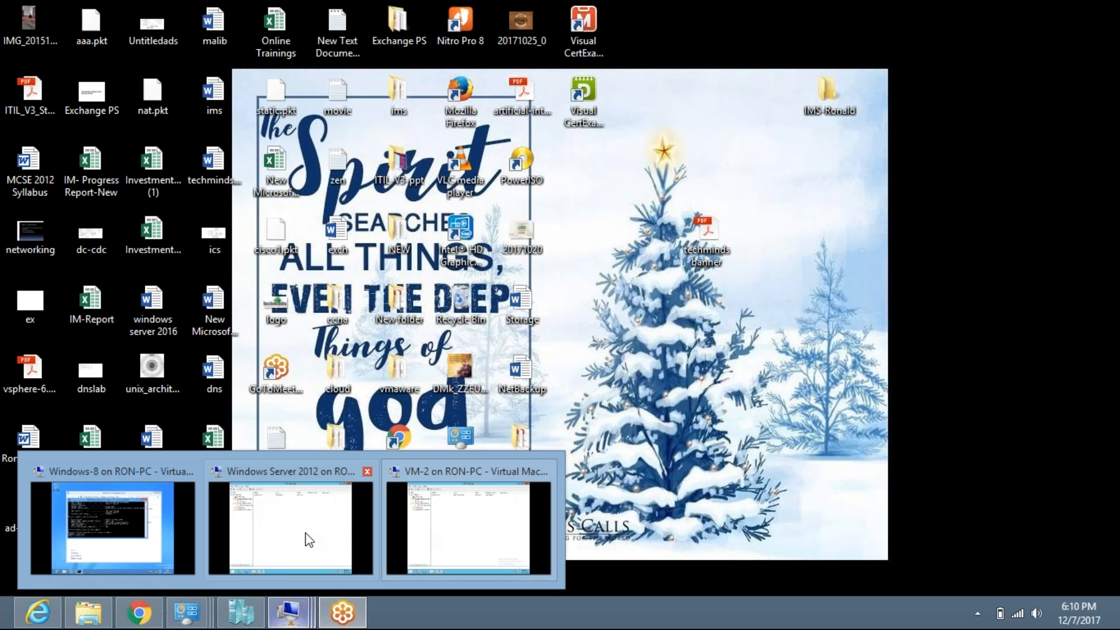
click(343, 519)
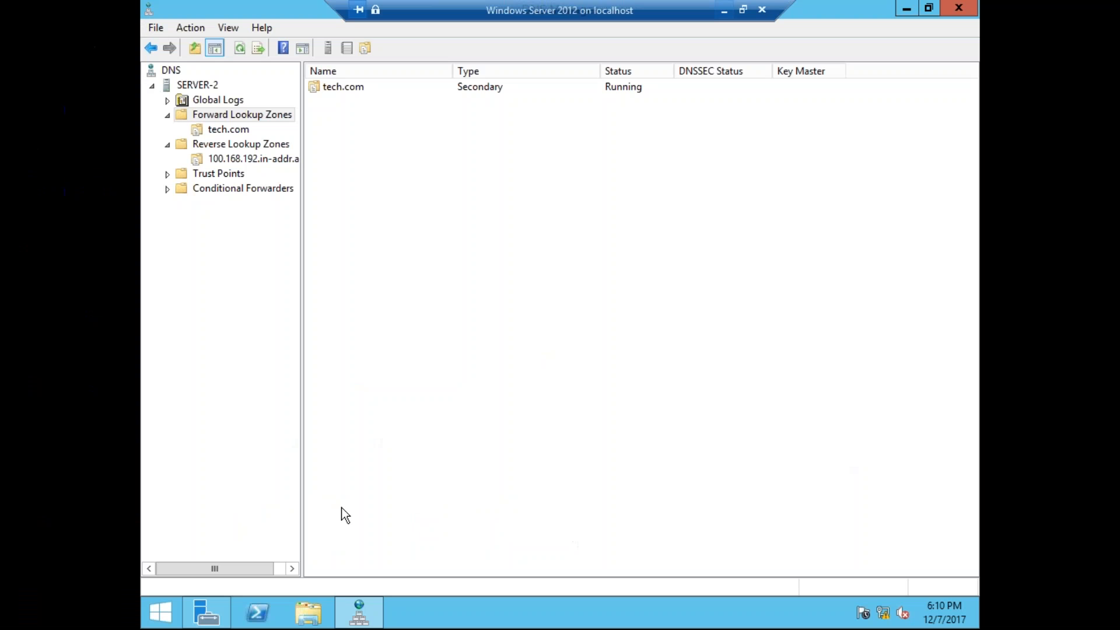
right_click(883, 618)
key(Escape)
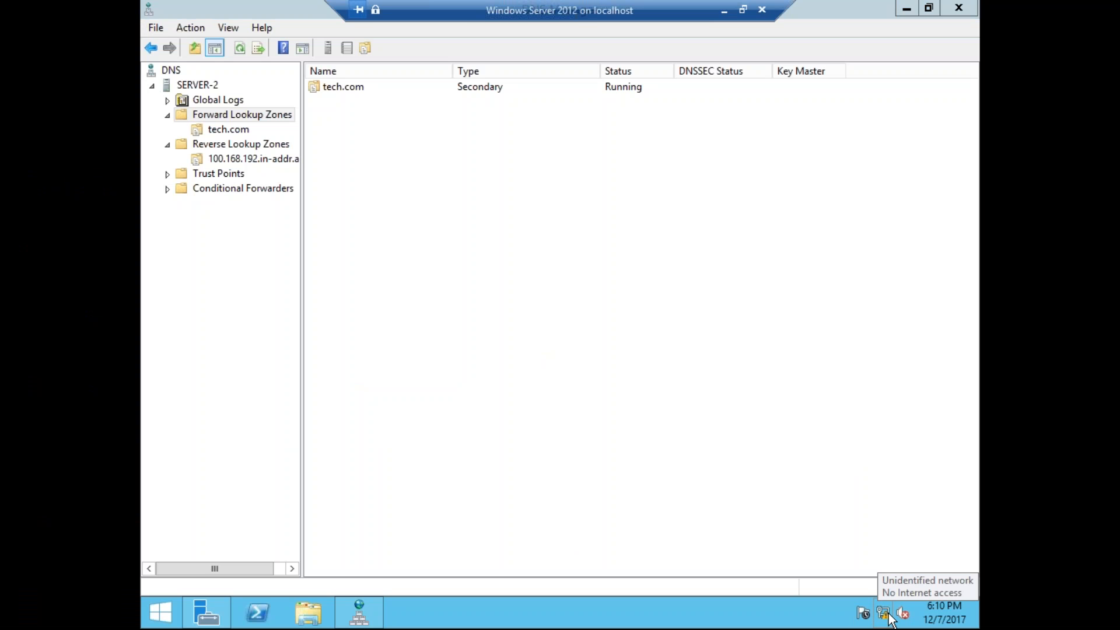
click(883, 612)
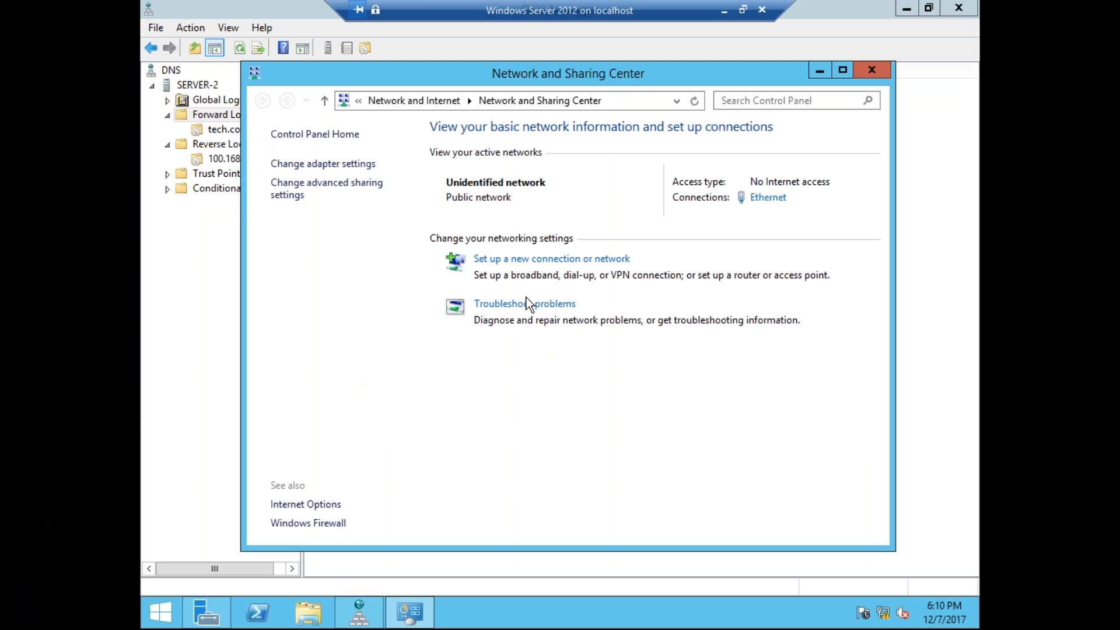
Turn on file and printer sharing for Server-2's current public profile and public folder sharing for all networks, then save the changes.
click(768, 197)
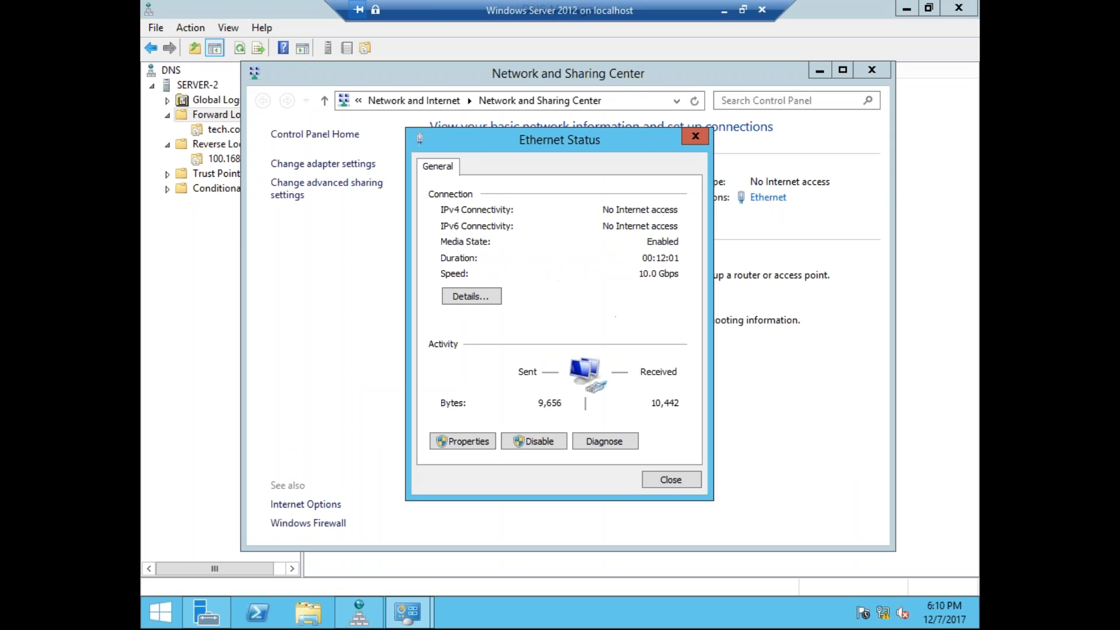
click(694, 137)
click(323, 190)
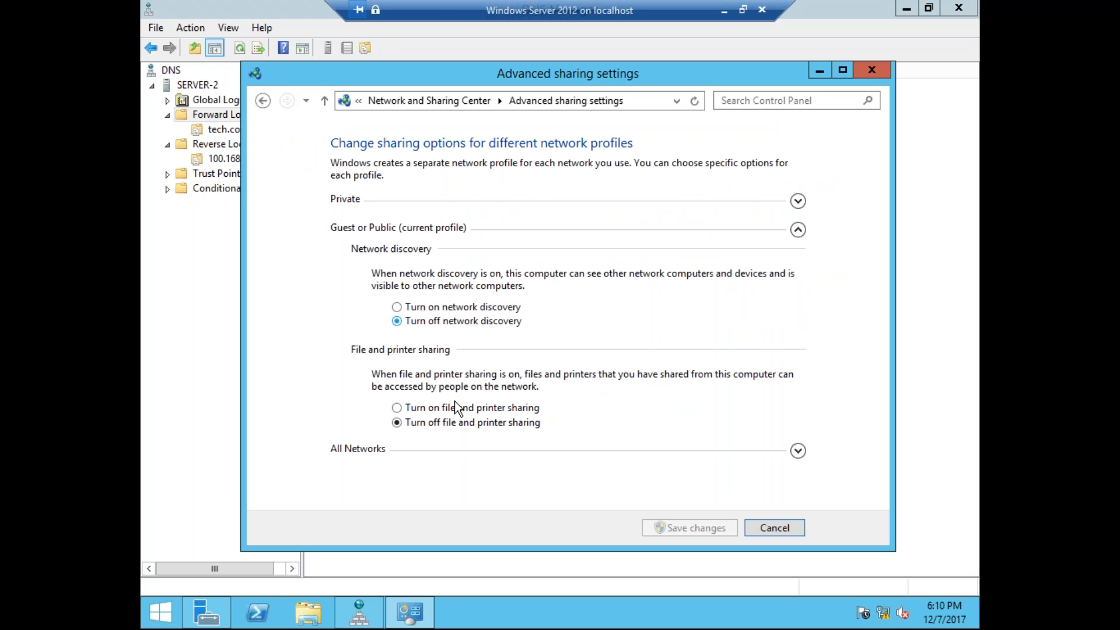
click(447, 407)
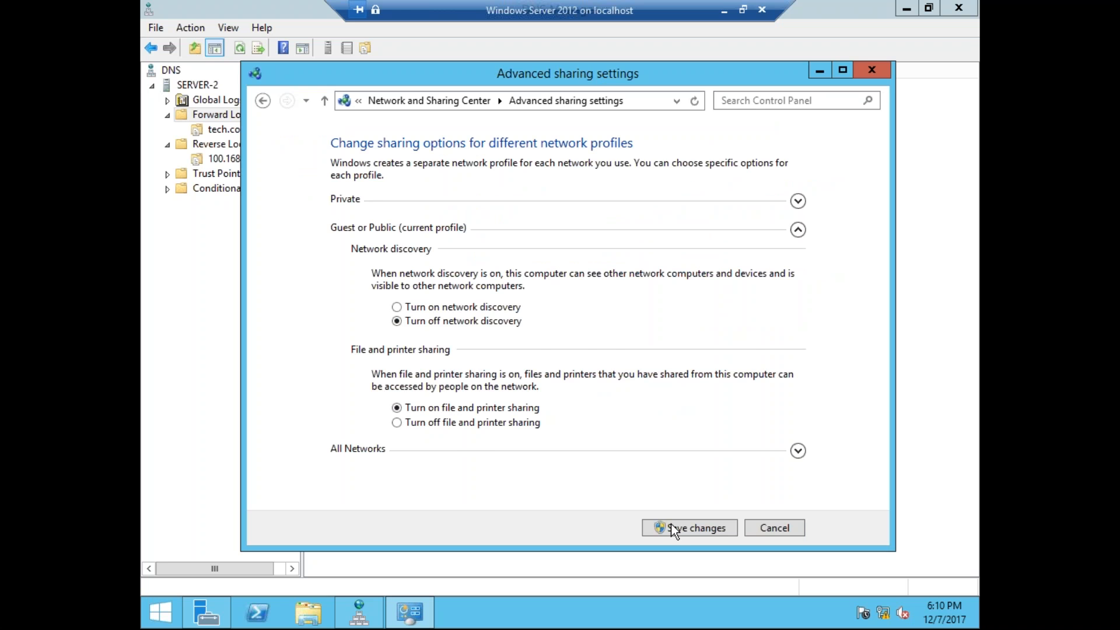
click(797, 451)
click(443, 338)
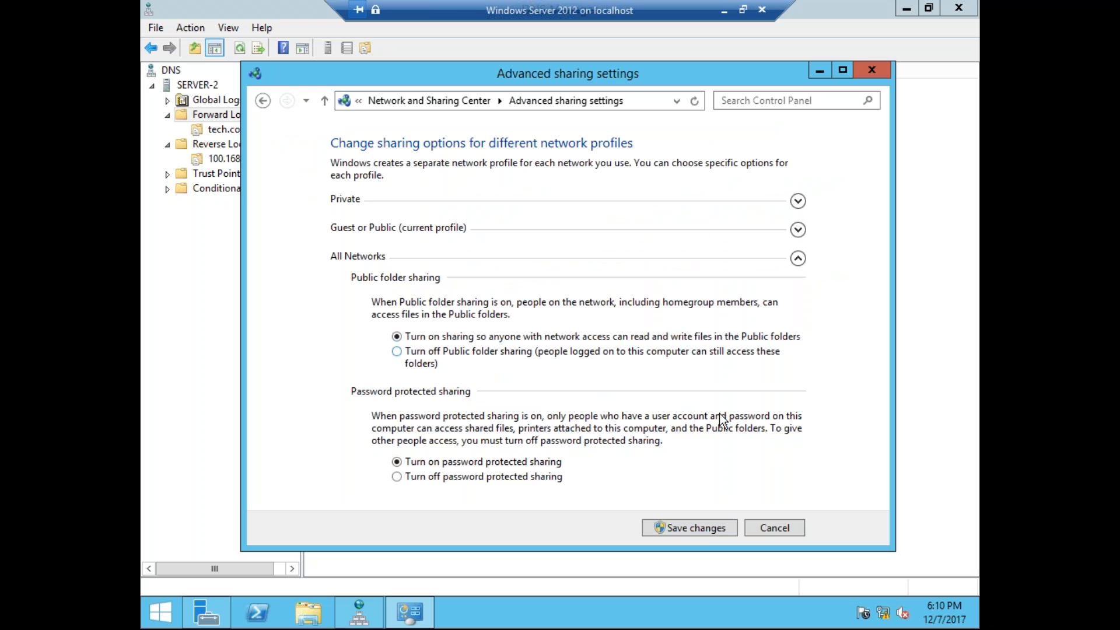
click(687, 527)
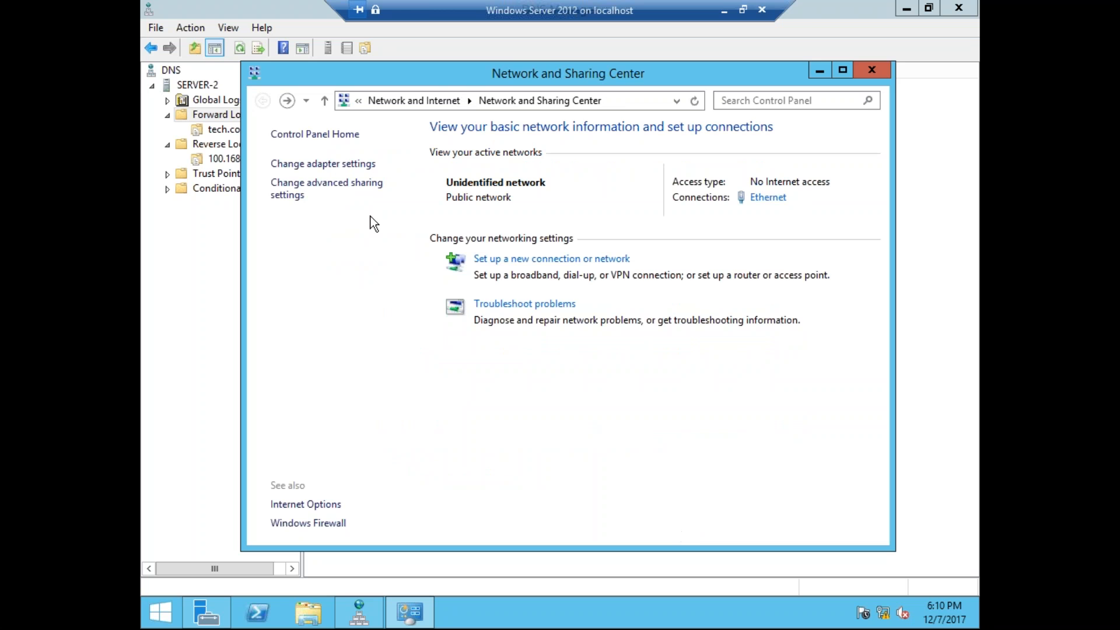
click(871, 69)
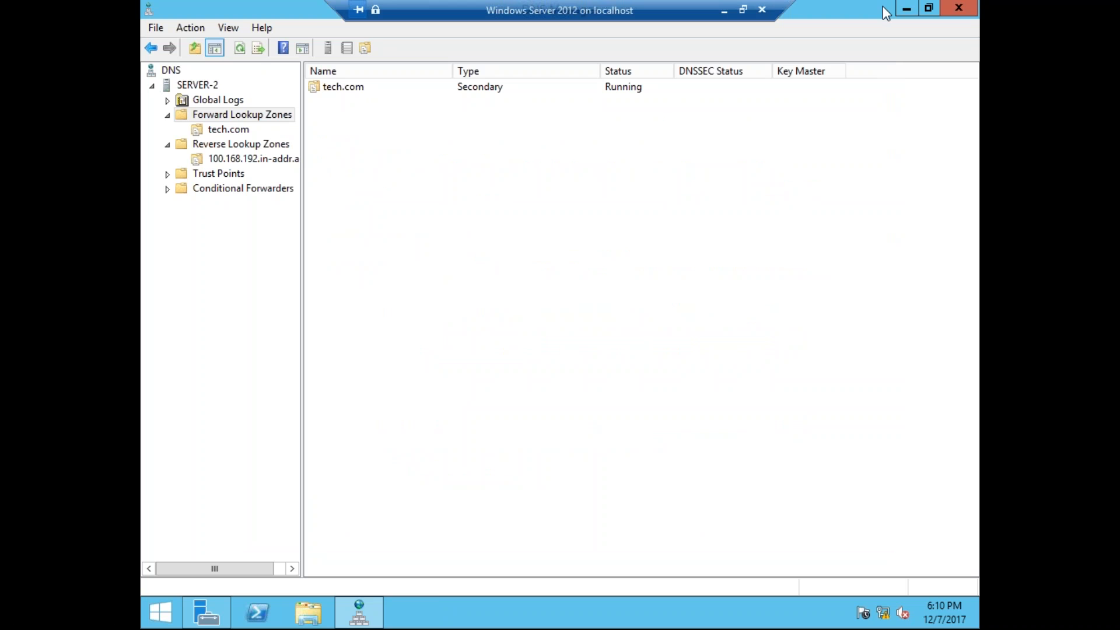
Switch to the Windows-8 session, repeat the ping to 192.168.100.20, and close the command prompt and Network and Sharing Center.
click(724, 11)
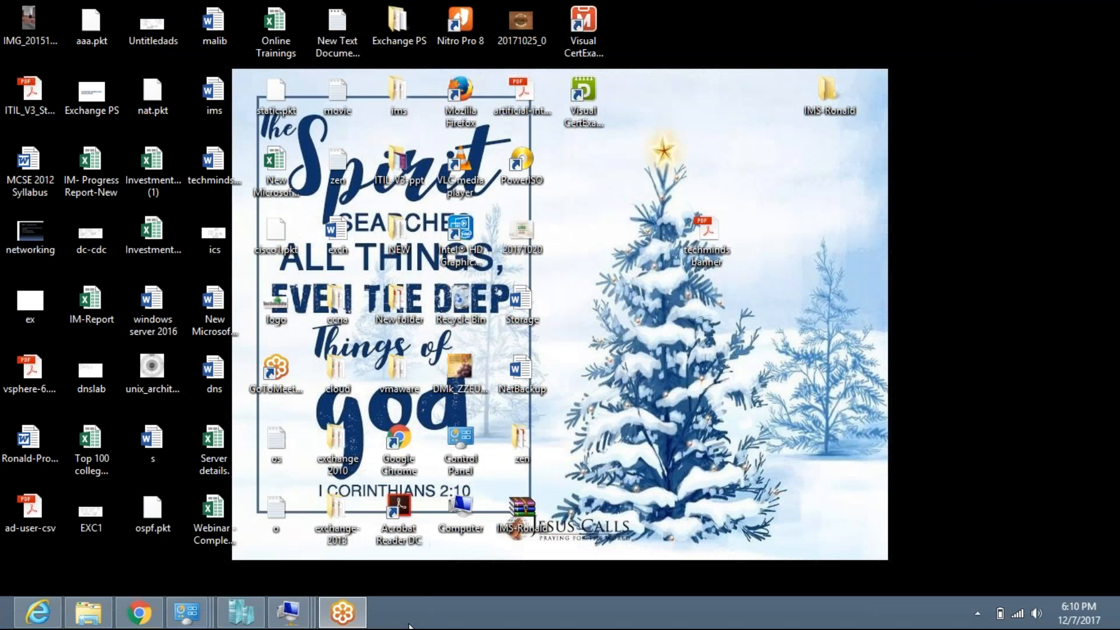
mouse_move(300, 625)
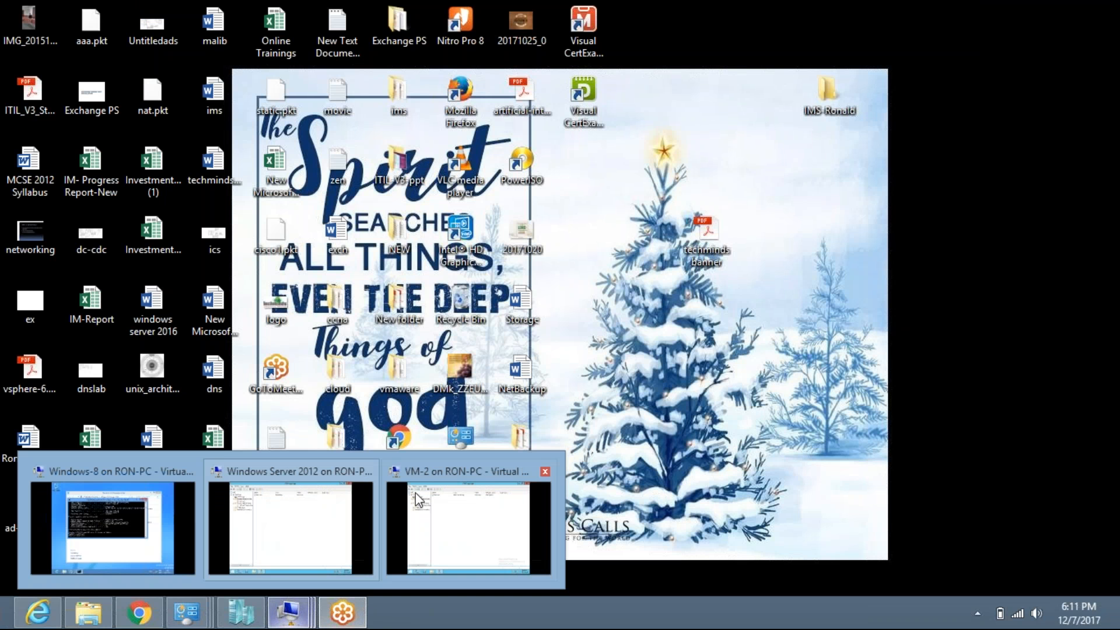
click(156, 505)
key(Up)
key(Return)
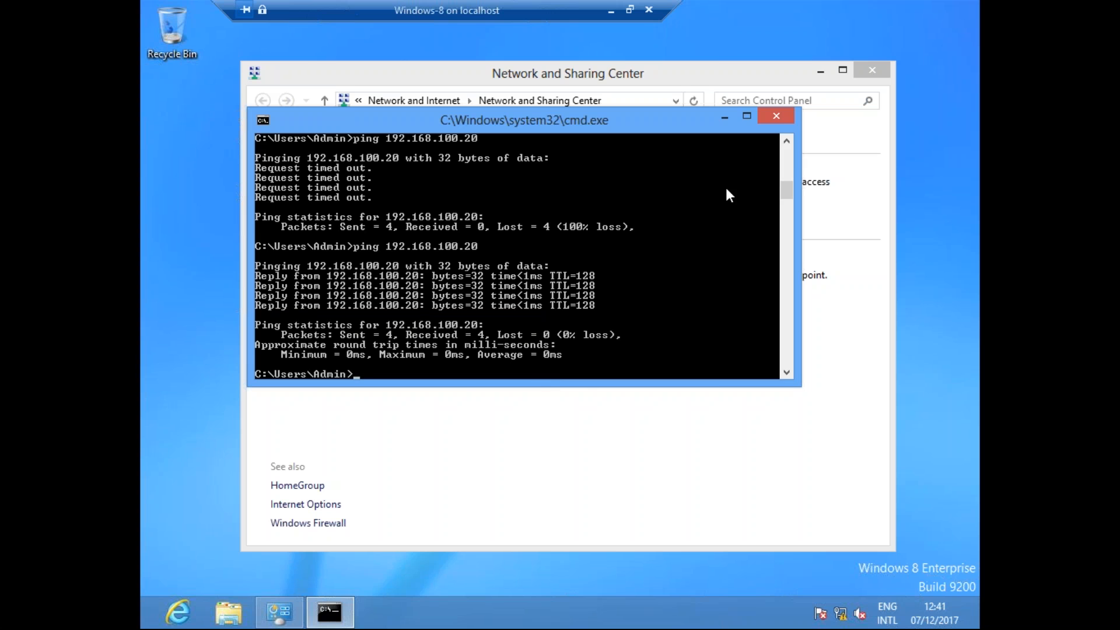
click(775, 116)
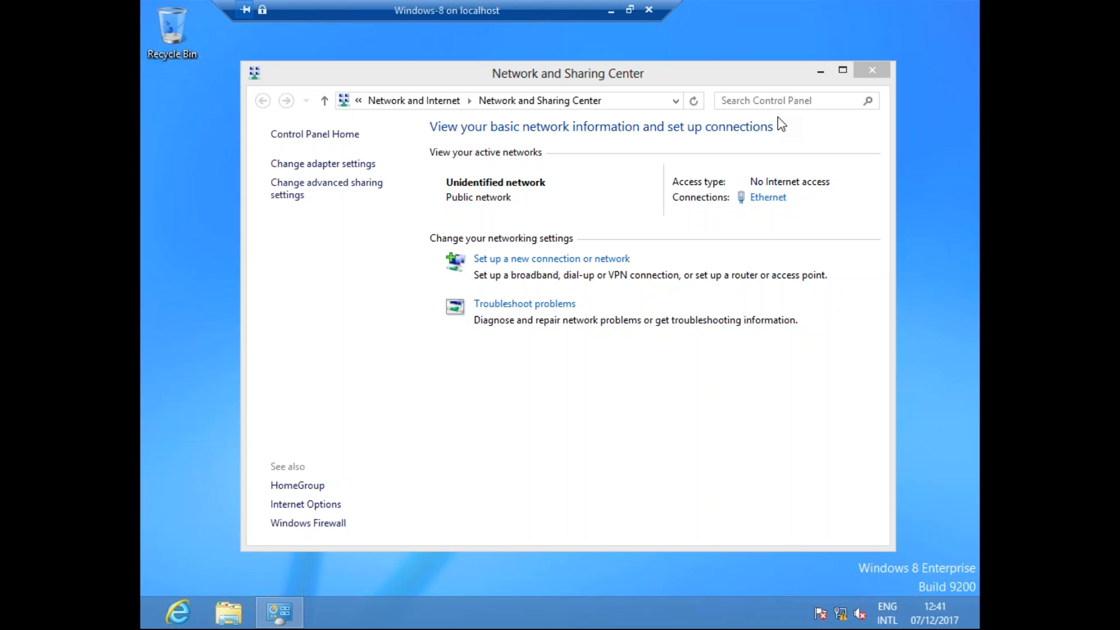
click(869, 71)
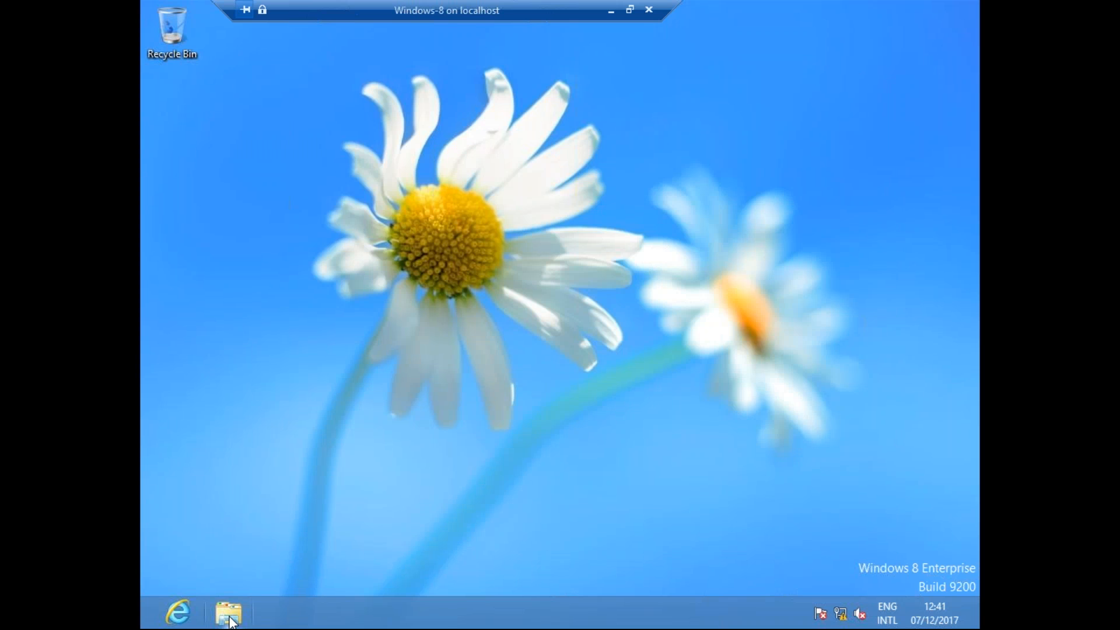
click(229, 617)
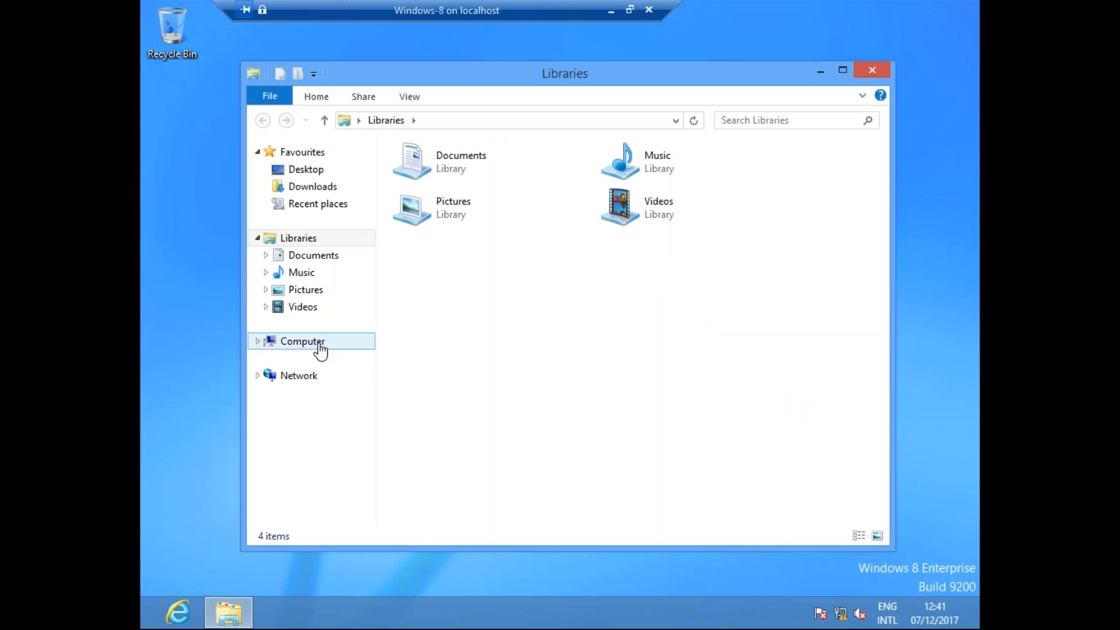
click(319, 343)
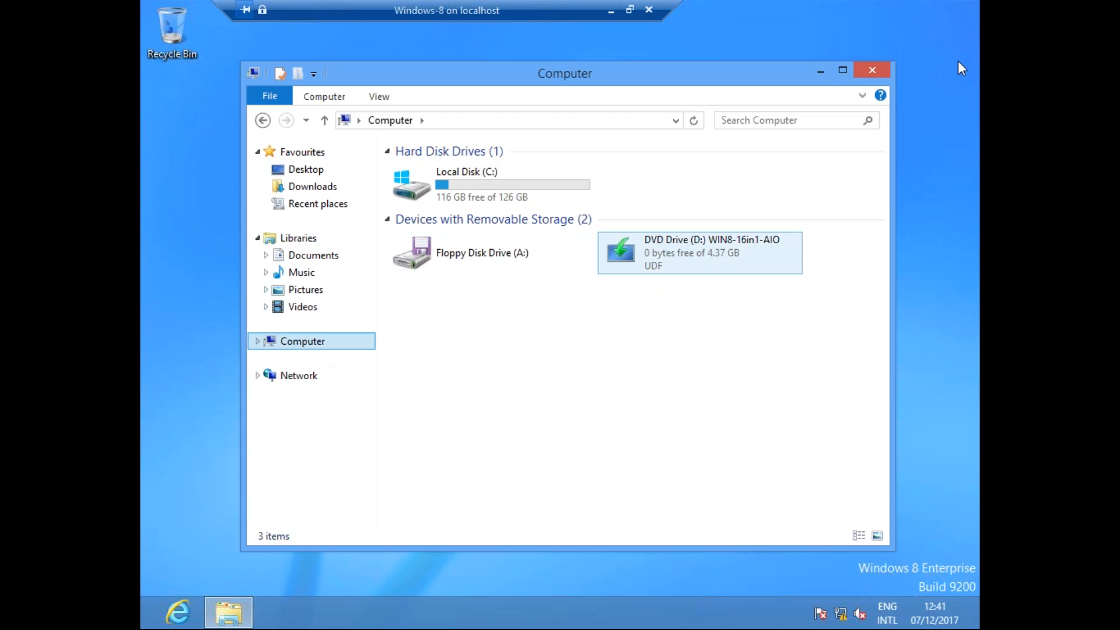
click(821, 73)
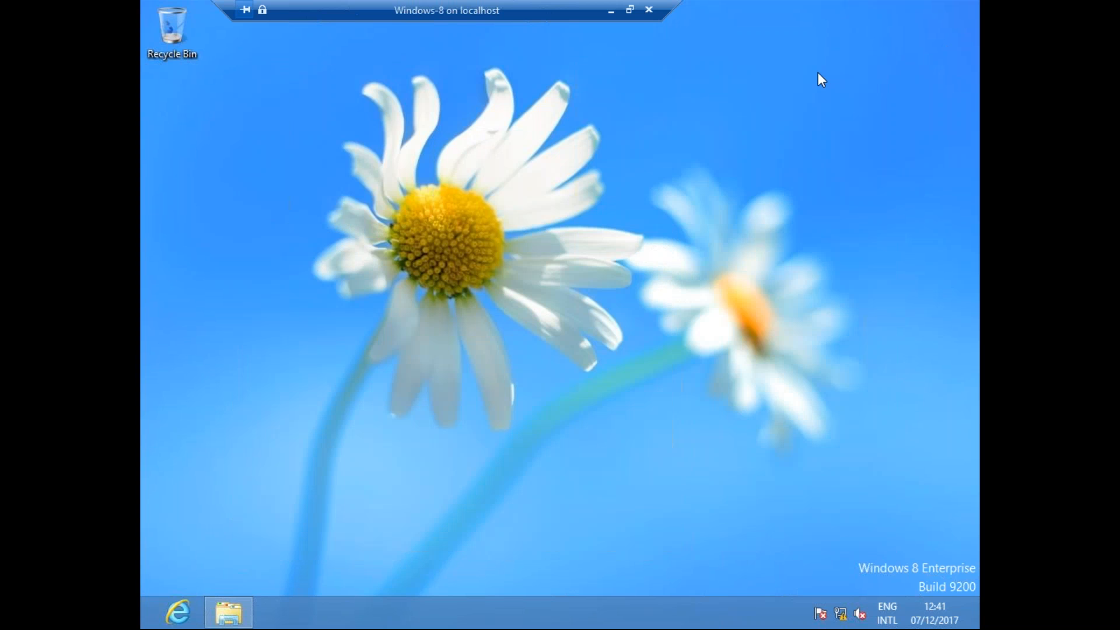
Launch Paint and draw two tall rectangles side by side, a small one about 89 × 50 px beside them, and one about 233 × 35 px below.
key(super+r)
text(mspa)
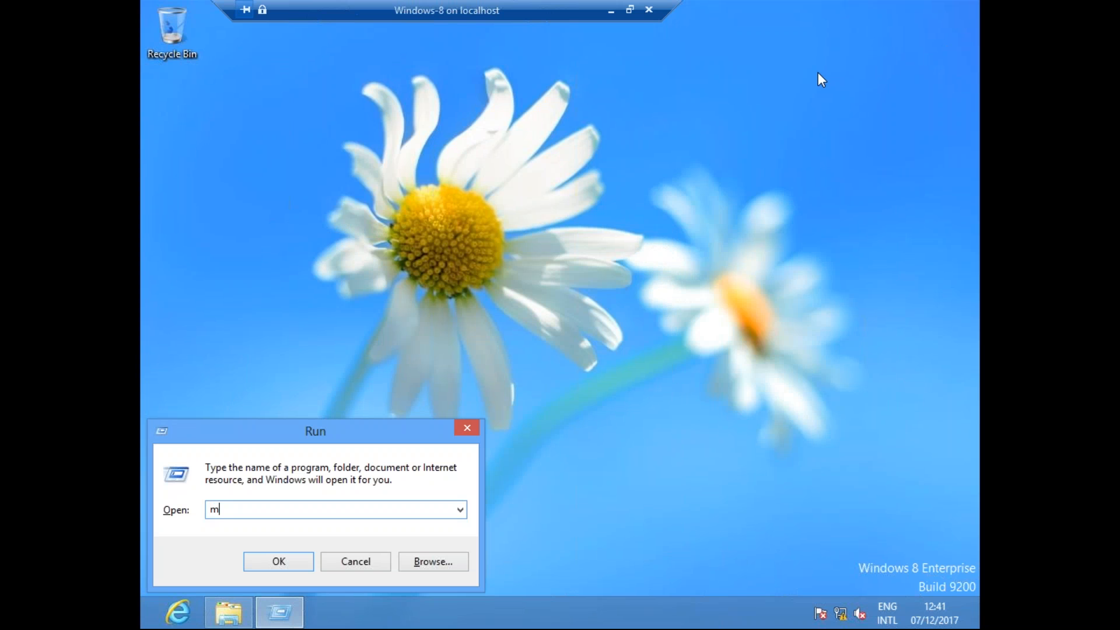
text(int)
key(Return)
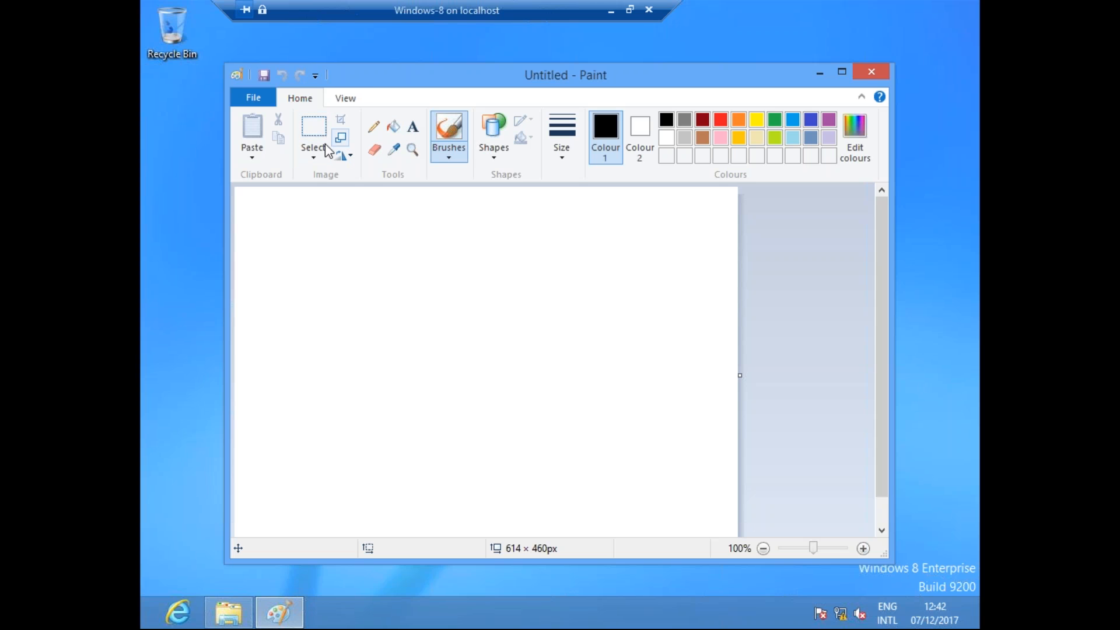
click(493, 142)
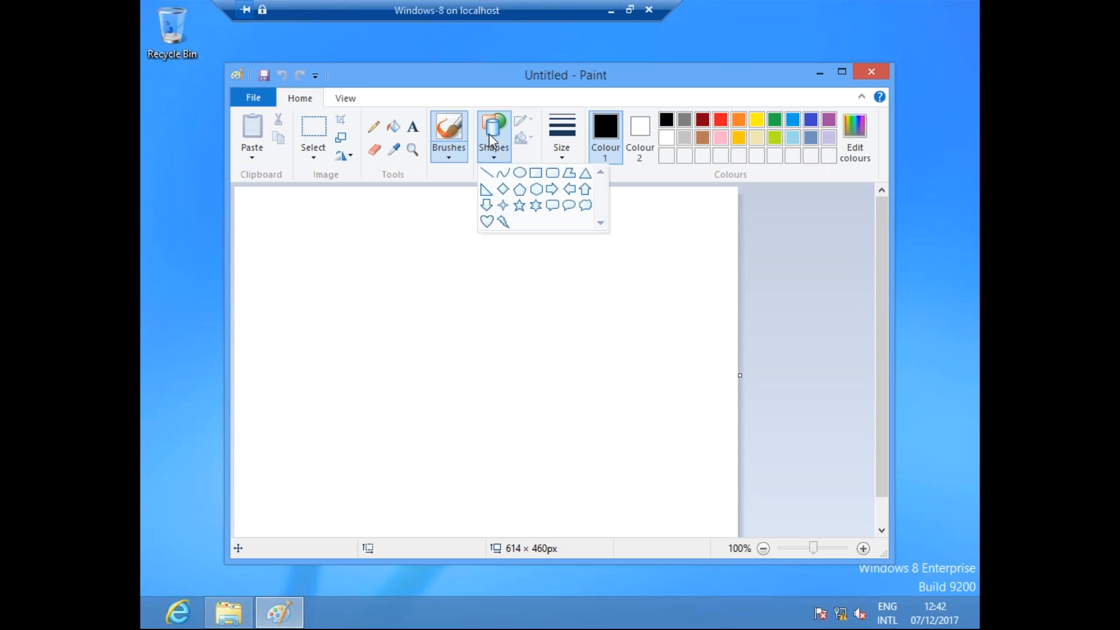
click(535, 173)
drag(306, 238, 385, 378)
drag(464, 236, 546, 367)
drag(628, 347, 703, 388)
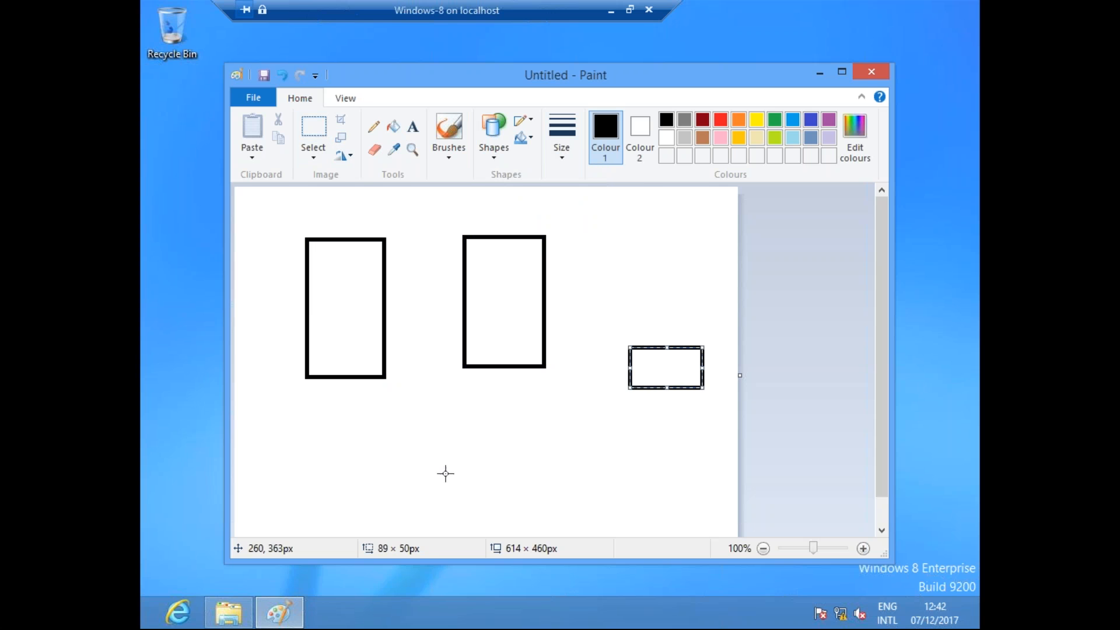
drag(427, 456, 618, 485)
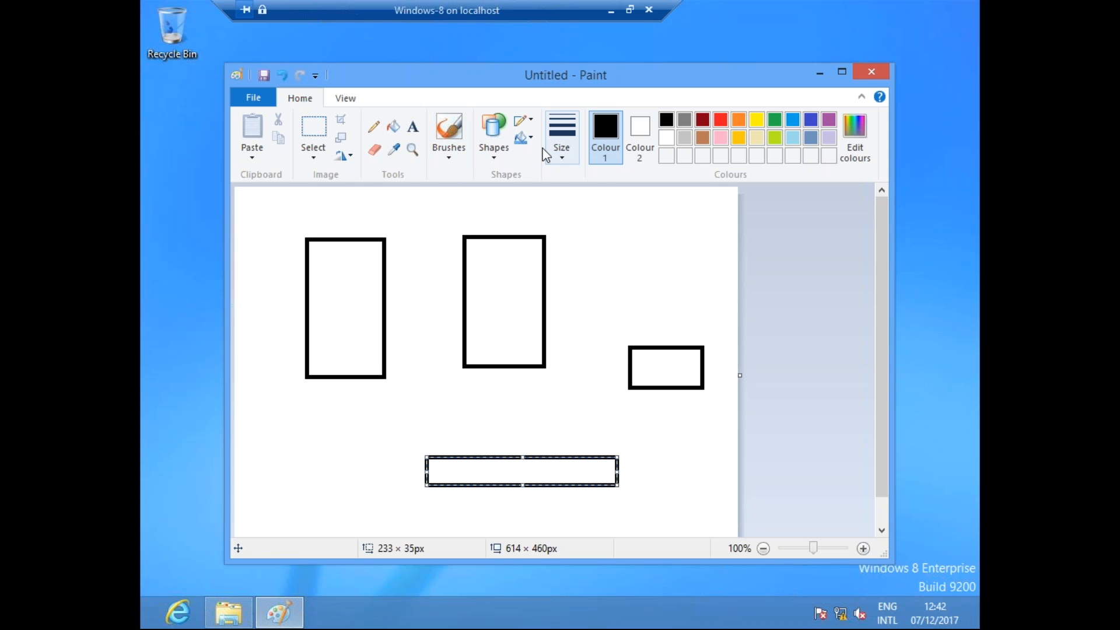
Draw straight lines connecting both tall rectangles and the small rectangle to the wide rectangle below them.
click(496, 143)
click(488, 181)
mouse_move(386, 361)
mouse_down()
mouse_move(445, 467)
mouse_move(460, 455)
mouse_up()
drag(496, 366, 492, 456)
drag(628, 374, 577, 460)
Add the text labels P-SERVER above the first tall rectangle and S-SERVER above the second one.
click(412, 126)
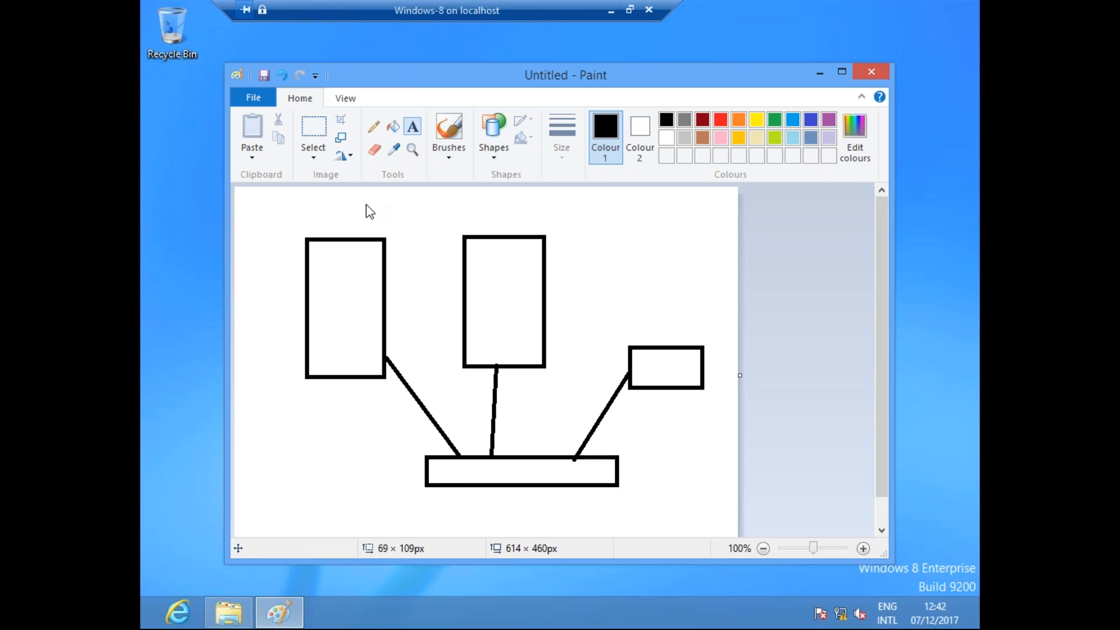
click(328, 219)
text(n)
key(BackSpace)
text(P-)
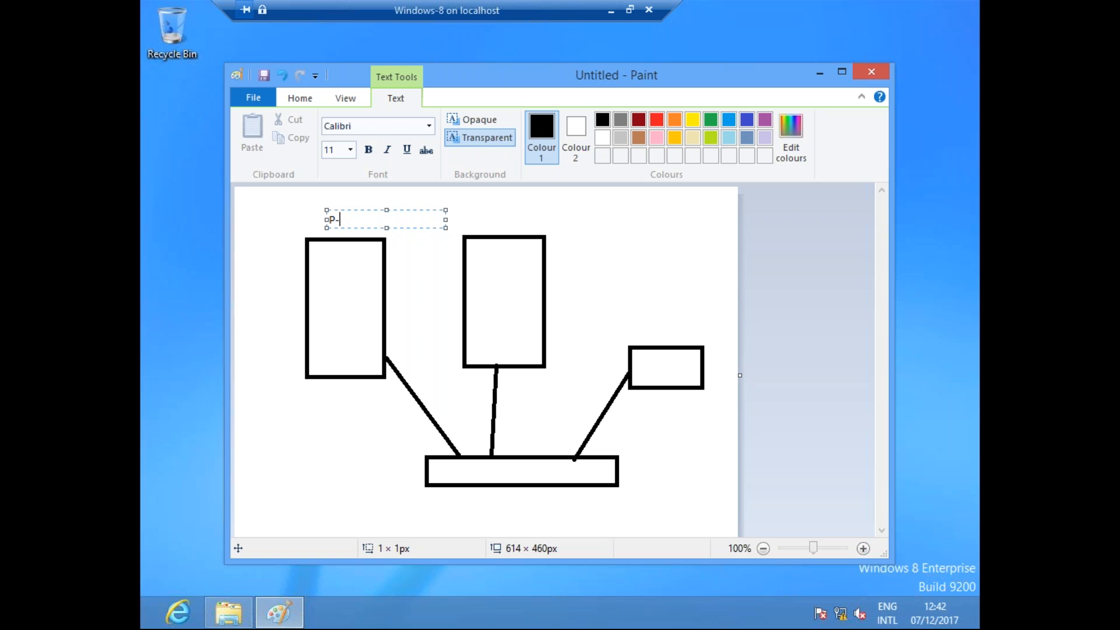
text(SERVER)
click(495, 212)
click(485, 209)
text(S-)
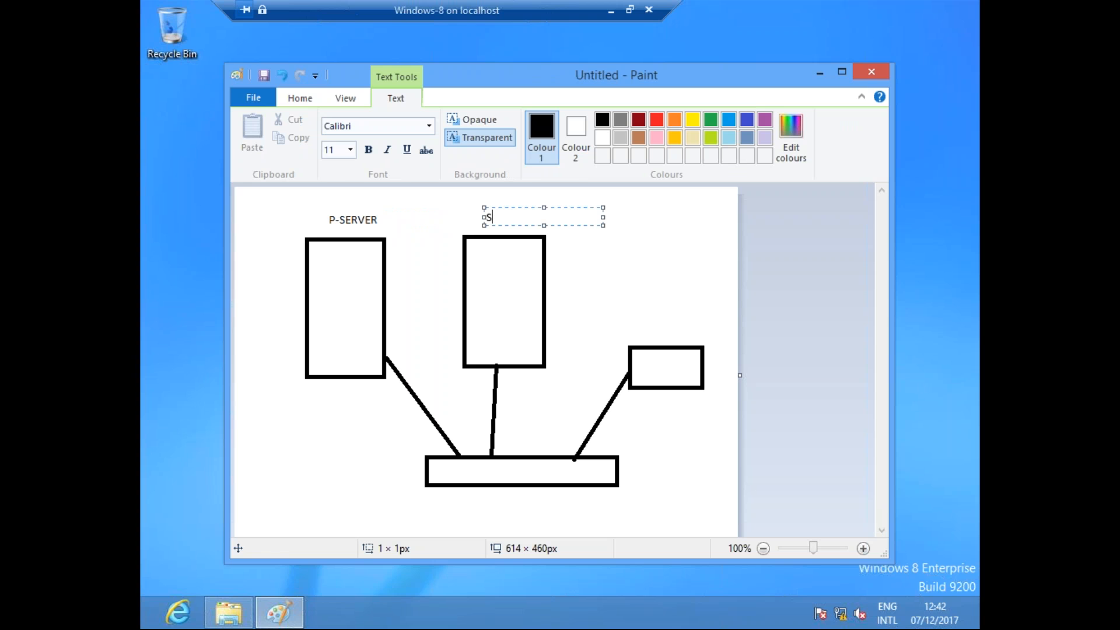
text(SERVER)
Label the small rectangle CLIENT and add the text TECH.COM between the two server labels.
click(644, 325)
click(642, 325)
text(CLIEN)
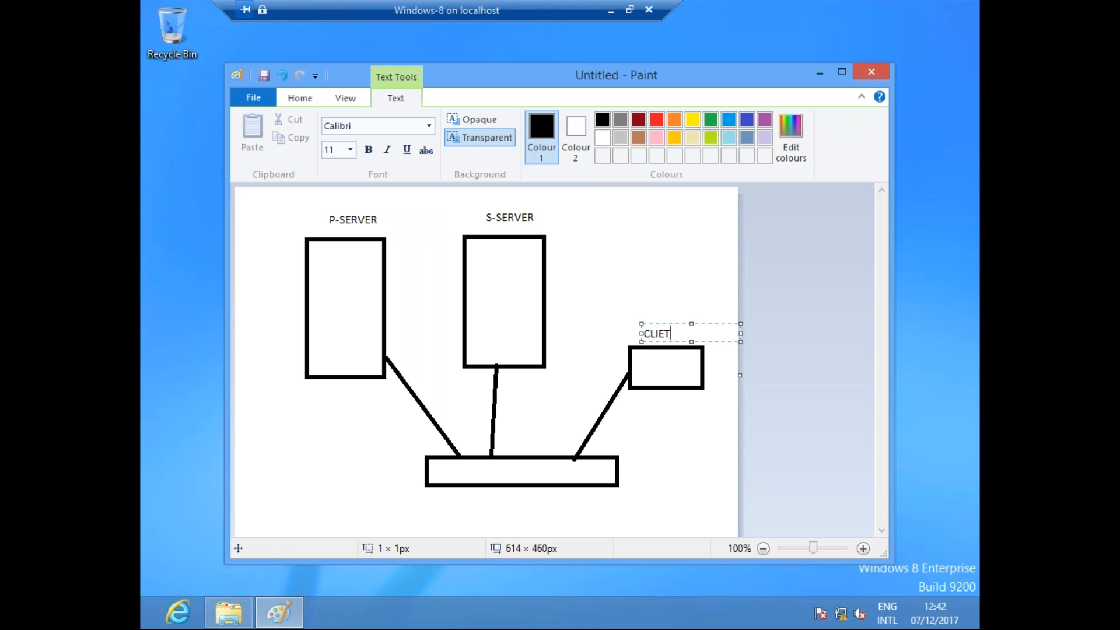
key(BackSpace)
click(401, 227)
click(402, 226)
text(TECH.COM)
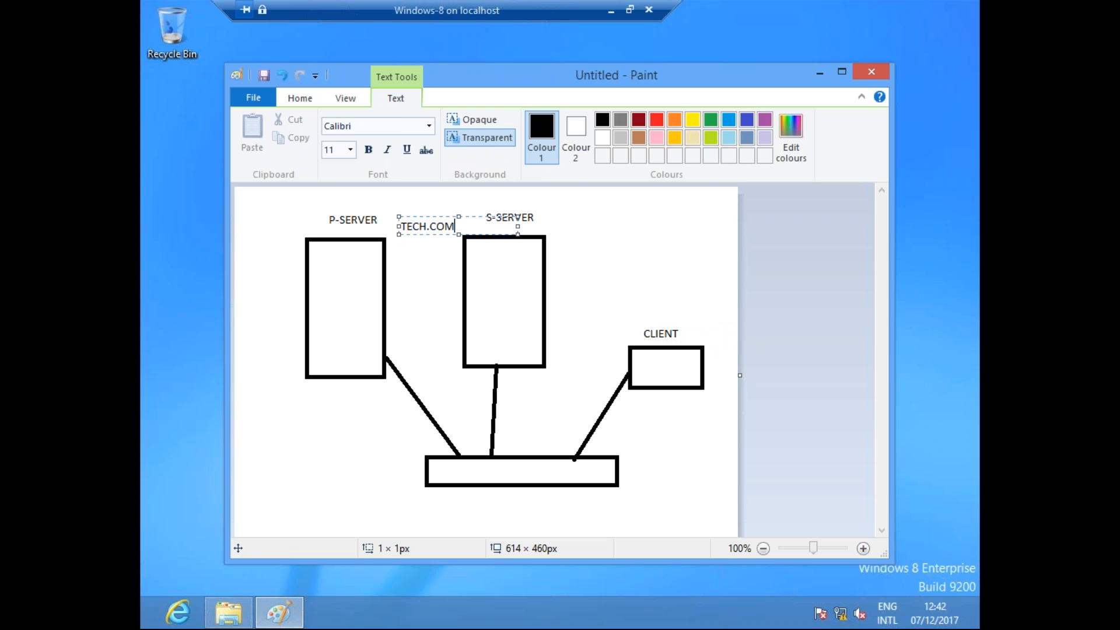
click(478, 201)
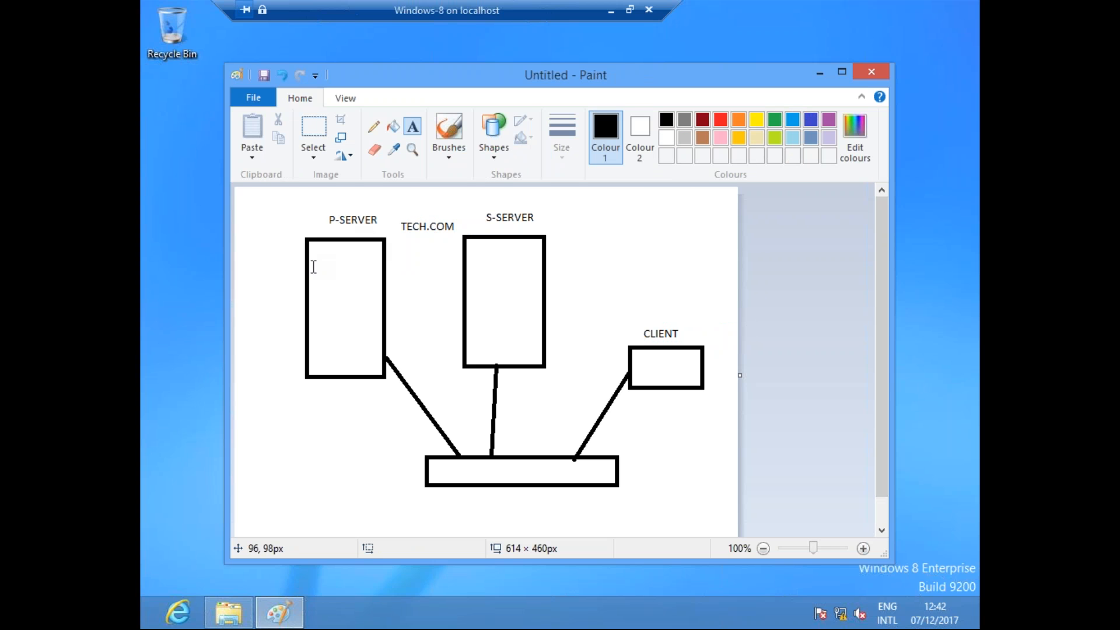
Add the IP addresses 192.168.100.10 above P-SERVER, 192.168.100.20 above S-SERVER and 192.168.100.30 above CLIENT.
click(298, 204)
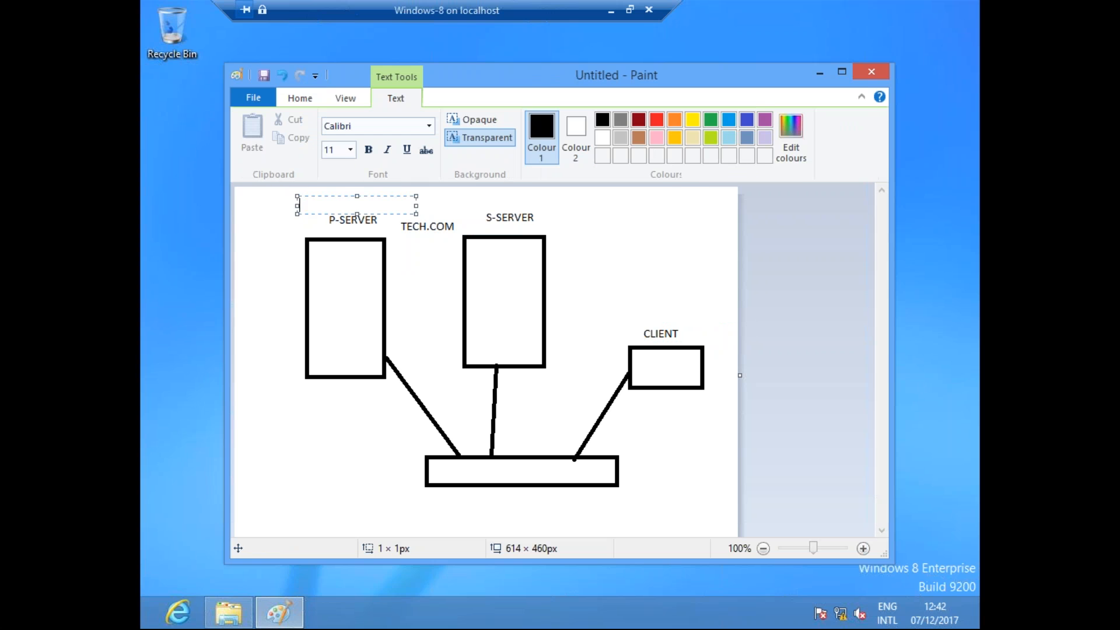
text(192.168.100.10)
click(495, 204)
click(493, 194)
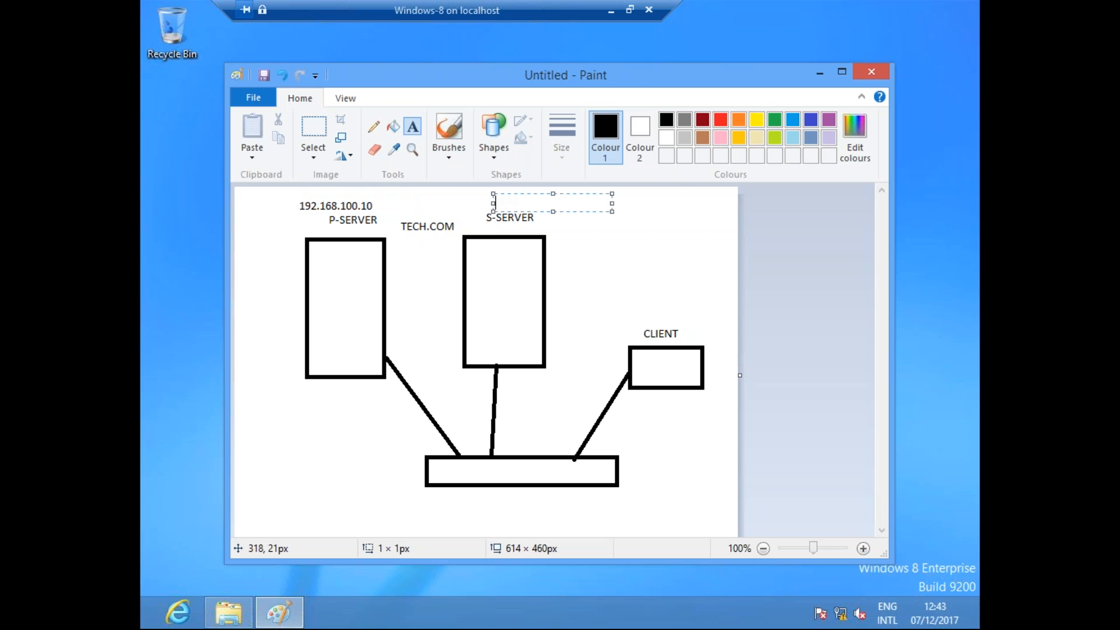
text(192.16)
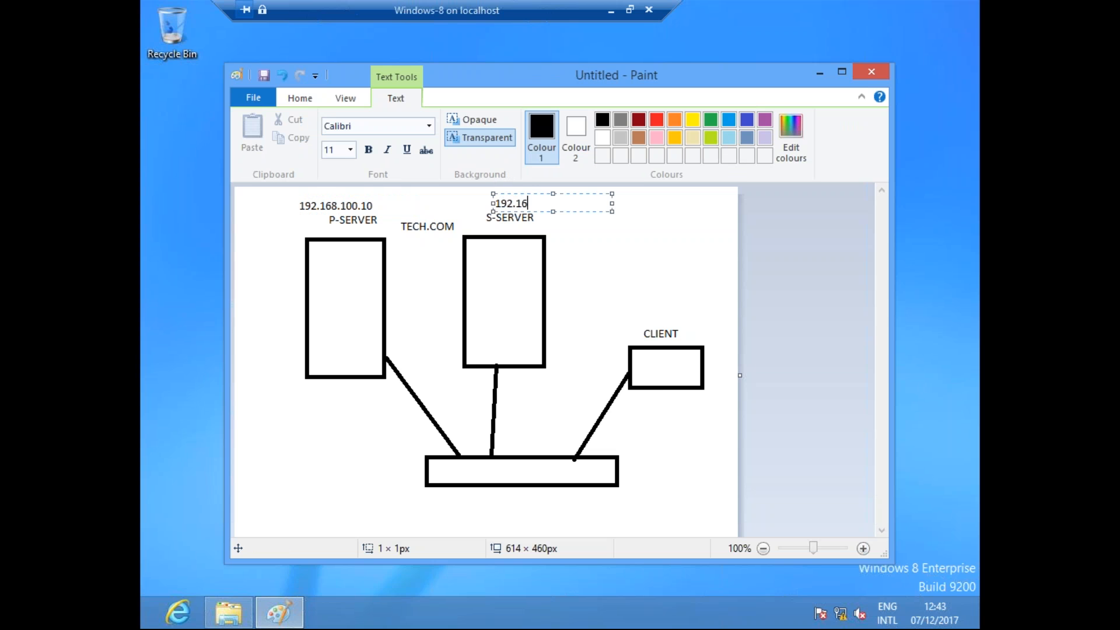
text(8.100.20)
click(632, 315)
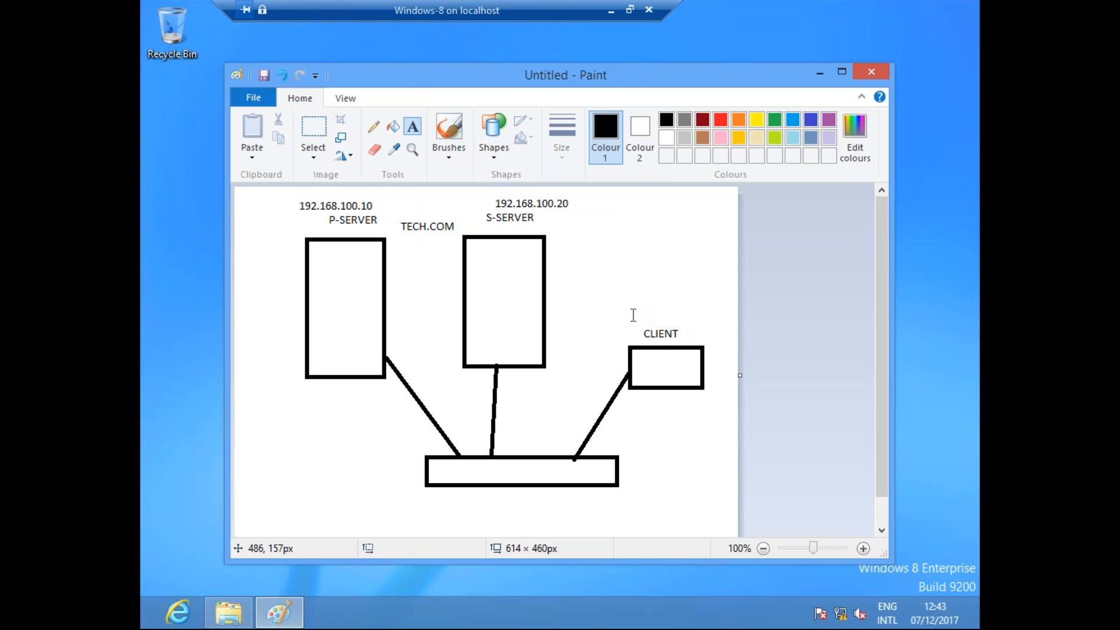
click(633, 315)
text(192.)
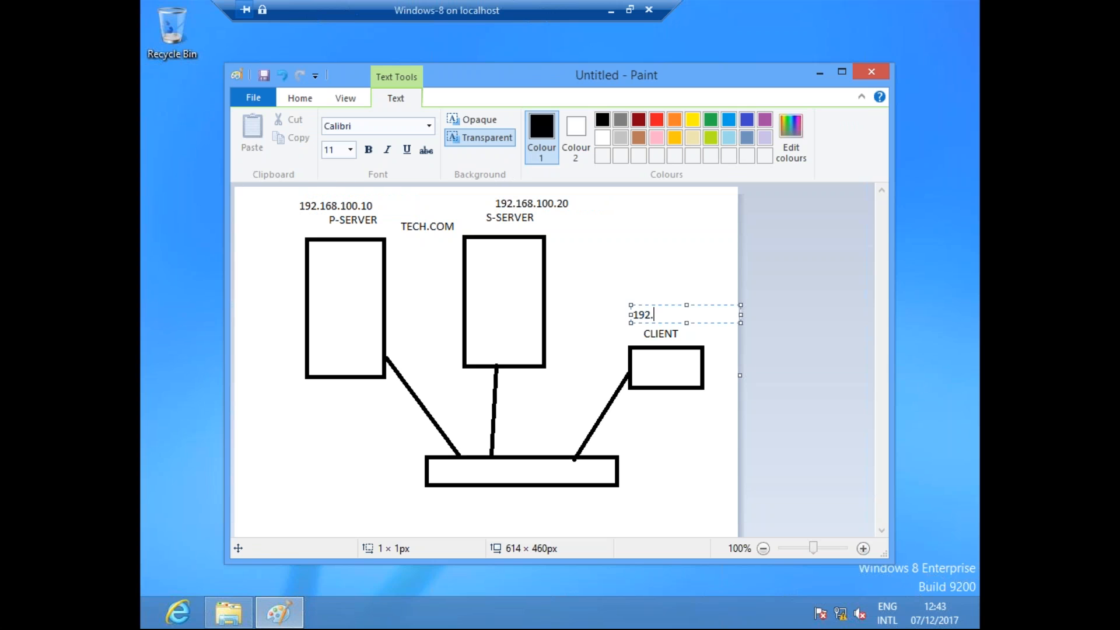
text(168.100.30)
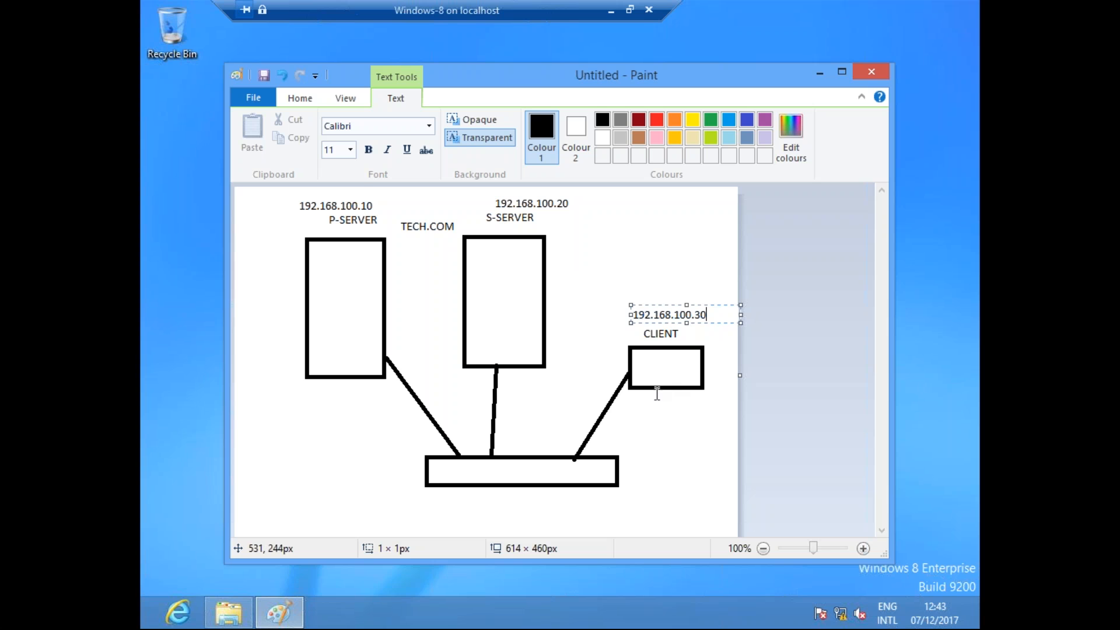
Add two text lines below the client rectangle: P.DNS:100.10 and S.DNS:100.20.
click(637, 413)
click(637, 412)
text(P.D)
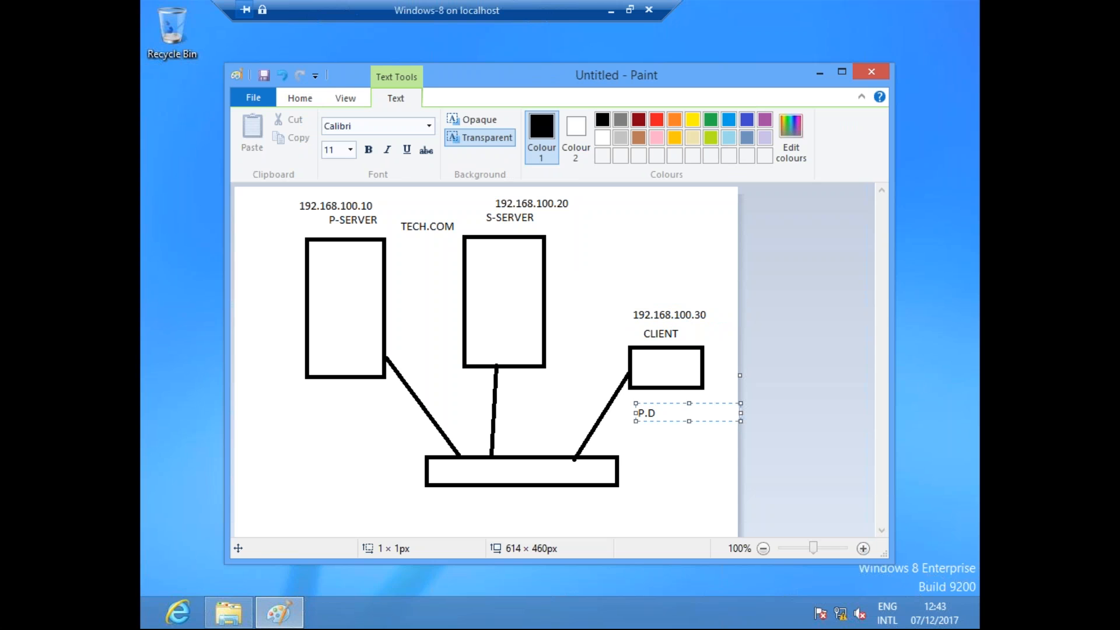
text(Ns)
key(BackSpace)
text(S:100.10)
key(Return)
text(S.DNS)
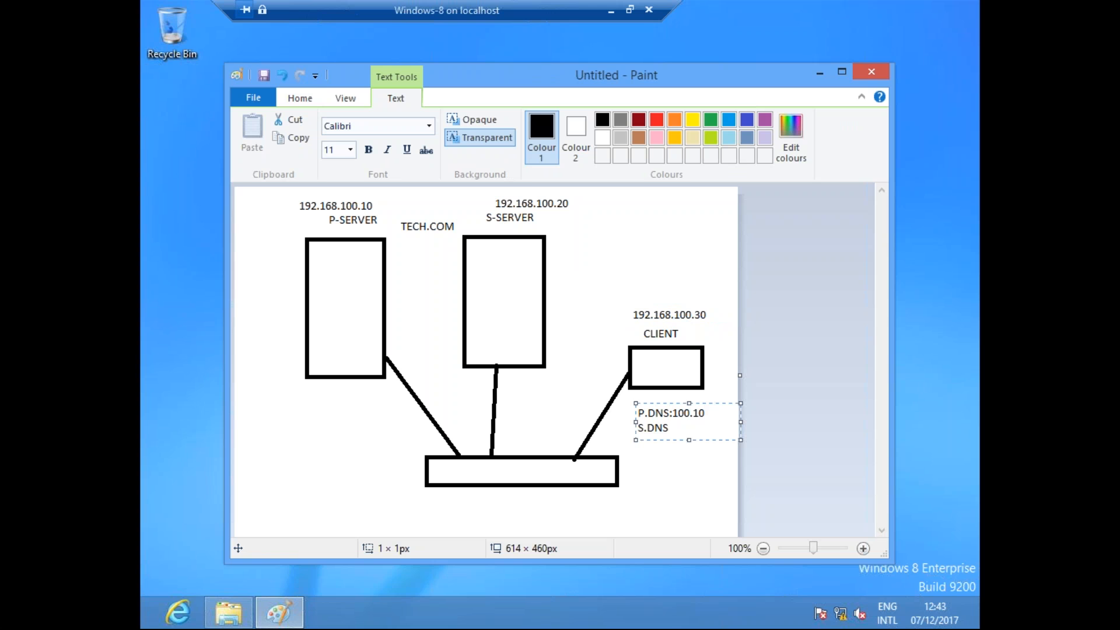
text(:100.20)
Maximize the diagram and sketch a brown arrow from CLIENT to P-SERVER, a blue cross on it, and blue lines from CLIENT to S-SERVER.
click(841, 73)
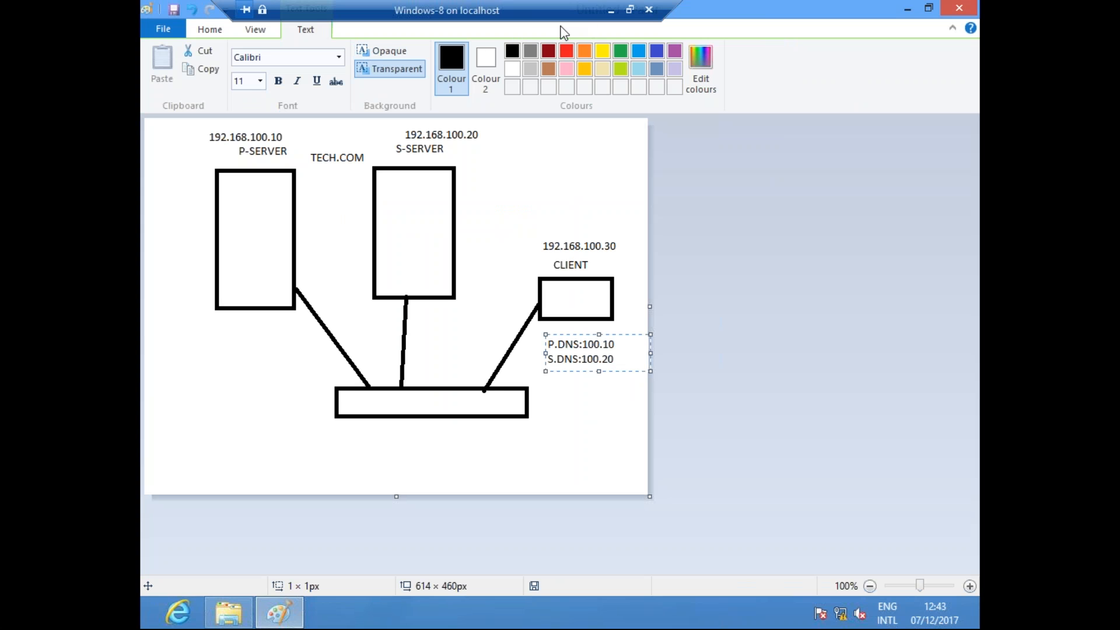
mouse_move(593, 324)
mouse_down()
mouse_move(461, 320)
mouse_move(289, 257)
mouse_move(286, 282)
mouse_up()
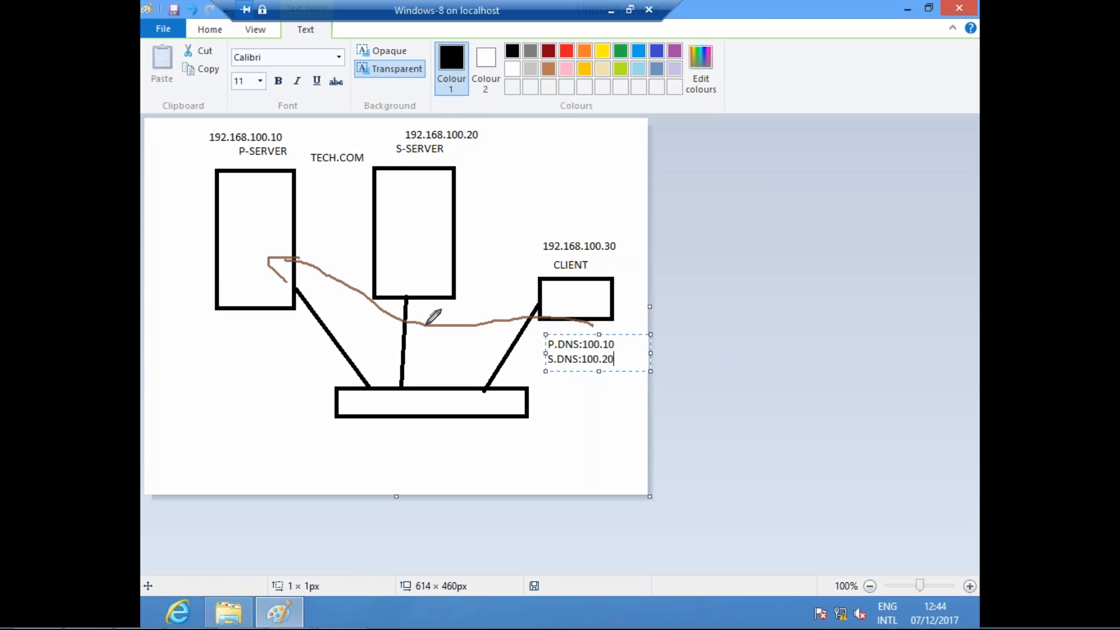
mouse_move(312, 241)
mouse_down()
mouse_move(292, 269)
mouse_move(305, 267)
mouse_up()
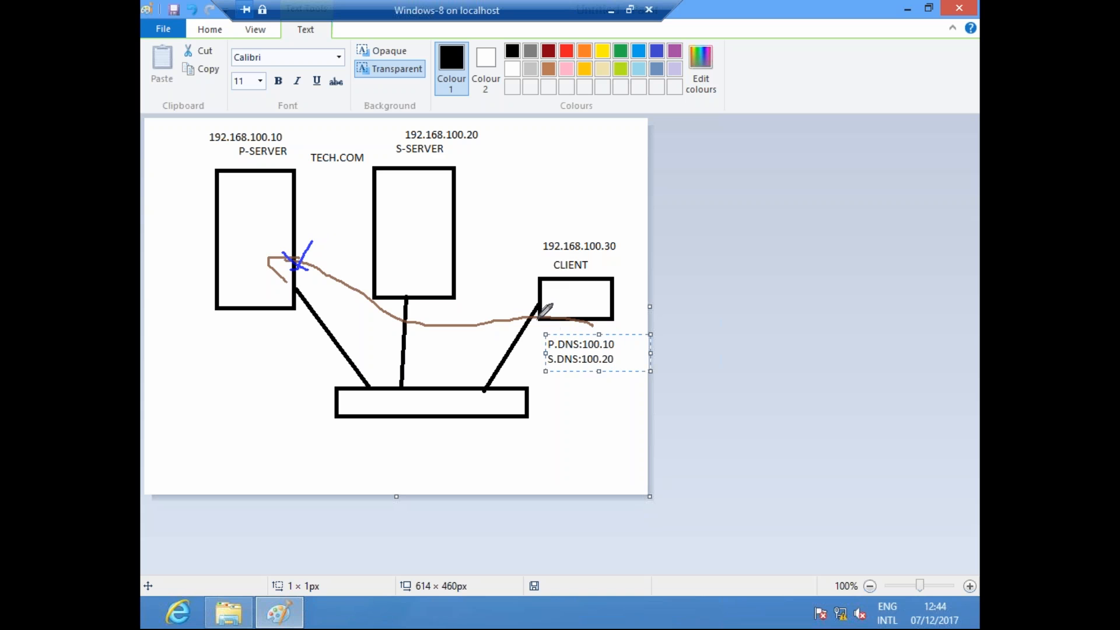
mouse_move(530, 322)
mouse_down()
mouse_move(510, 271)
mouse_move(440, 198)
mouse_move(445, 182)
mouse_move(435, 221)
mouse_up()
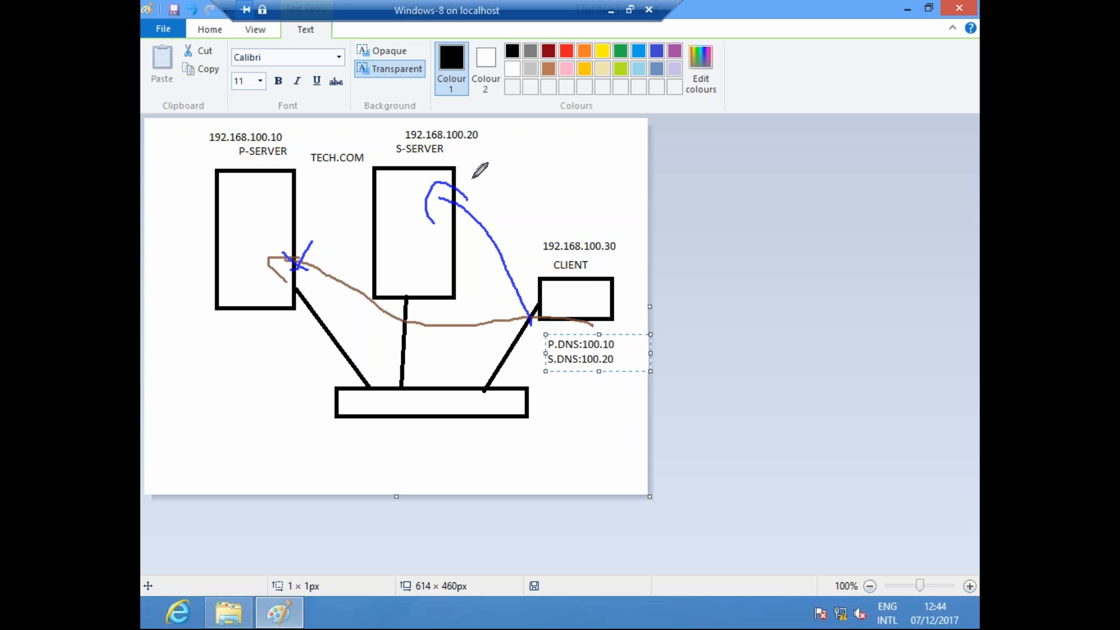
drag(537, 342, 447, 217)
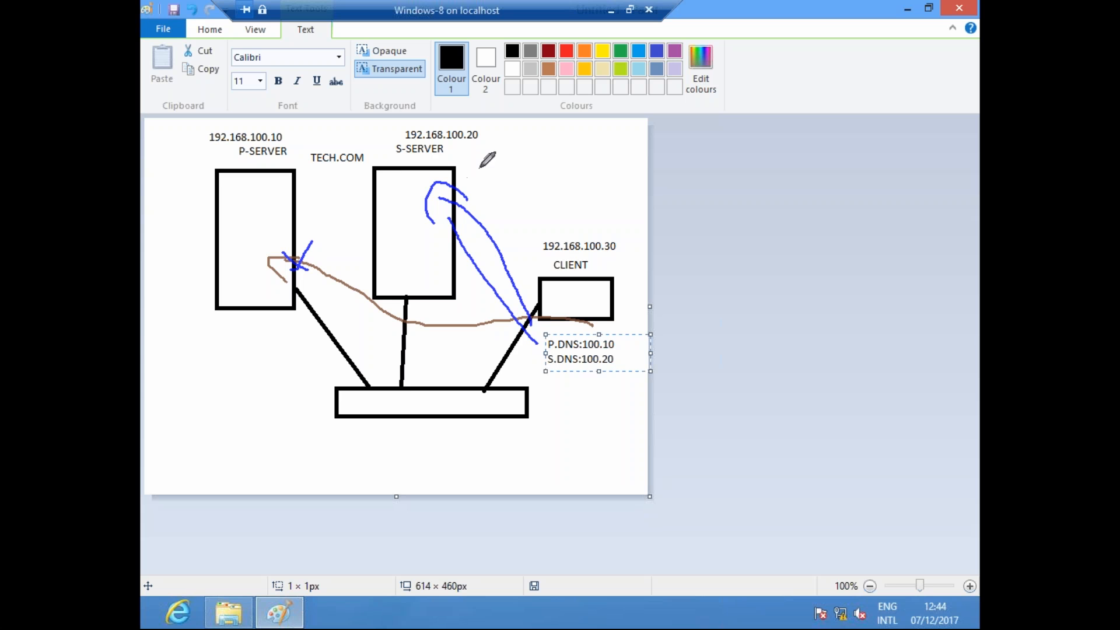
Handwrite S-DNS beside the S-SERVER box with an arrow pointing to an underlined P-DNS.
mouse_move(490, 156)
mouse_down()
mouse_move(498, 199)
mouse_move(540, 143)
mouse_move(565, 139)
mouse_move(574, 152)
mouse_up()
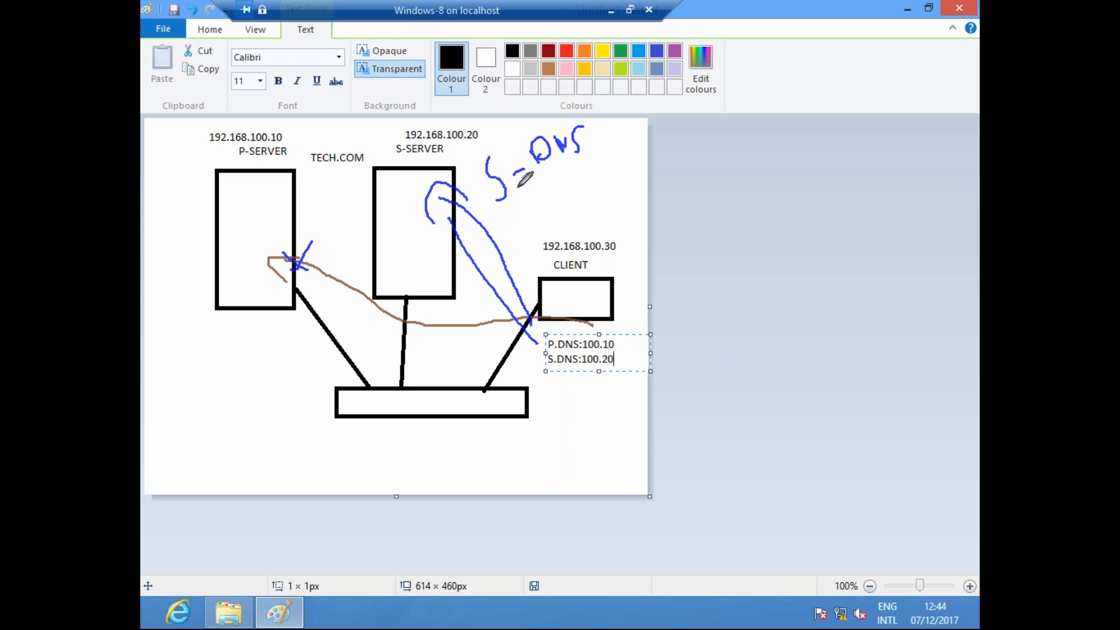
mouse_move(499, 198)
mouse_down()
mouse_move(573, 184)
mouse_move(575, 200)
mouse_move(607, 199)
mouse_move(602, 188)
mouse_move(624, 181)
mouse_up()
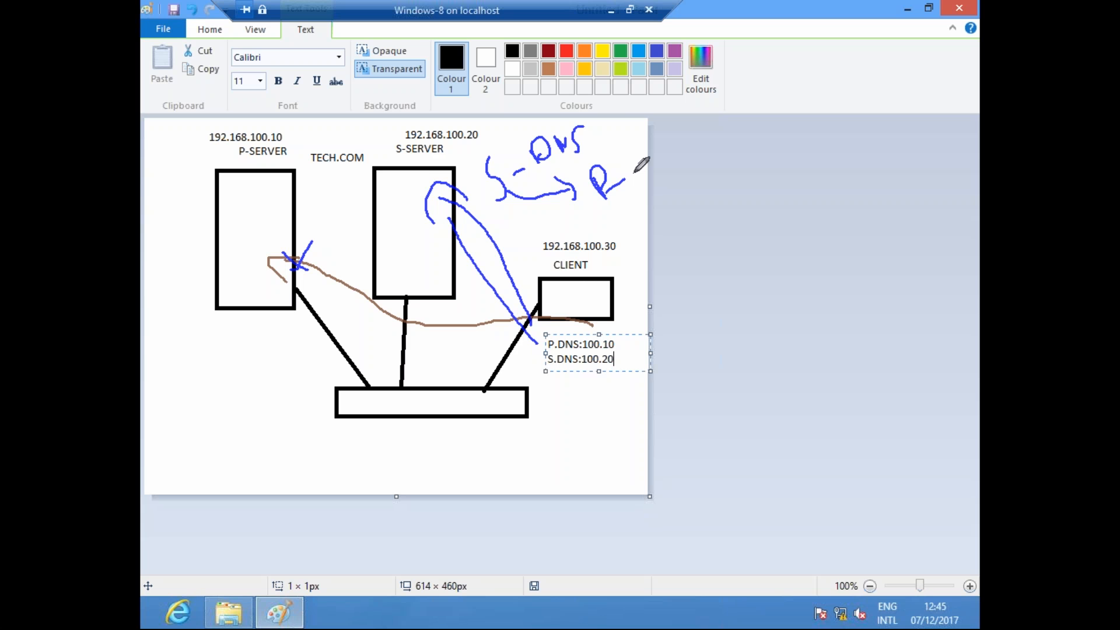
mouse_move(640, 176)
mouse_down()
mouse_move(642, 188)
mouse_move(688, 140)
mouse_move(718, 140)
mouse_move(722, 163)
mouse_up()
drag(622, 207, 739, 186)
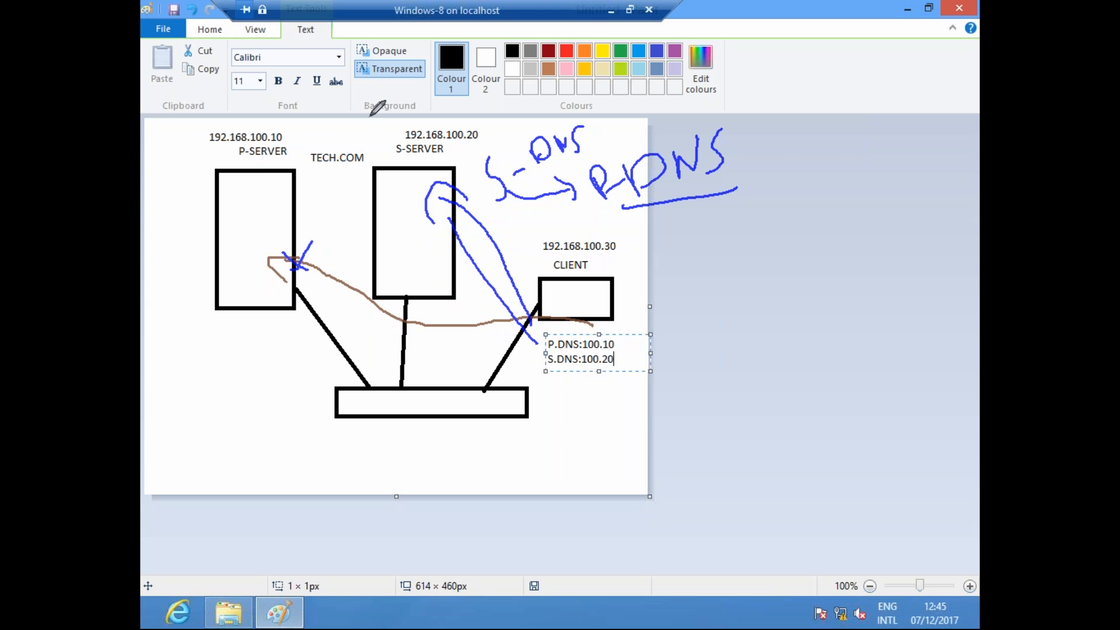
Handwrite DNS inside the P-SERVER box with a cross at its edge, and sketch another arrow from the client's DNS entries to S-SERVER.
mouse_move(232, 200)
mouse_down()
mouse_move(240, 221)
mouse_move(266, 201)
mouse_move(267, 221)
mouse_move(303, 230)
mouse_up()
click(258, 220)
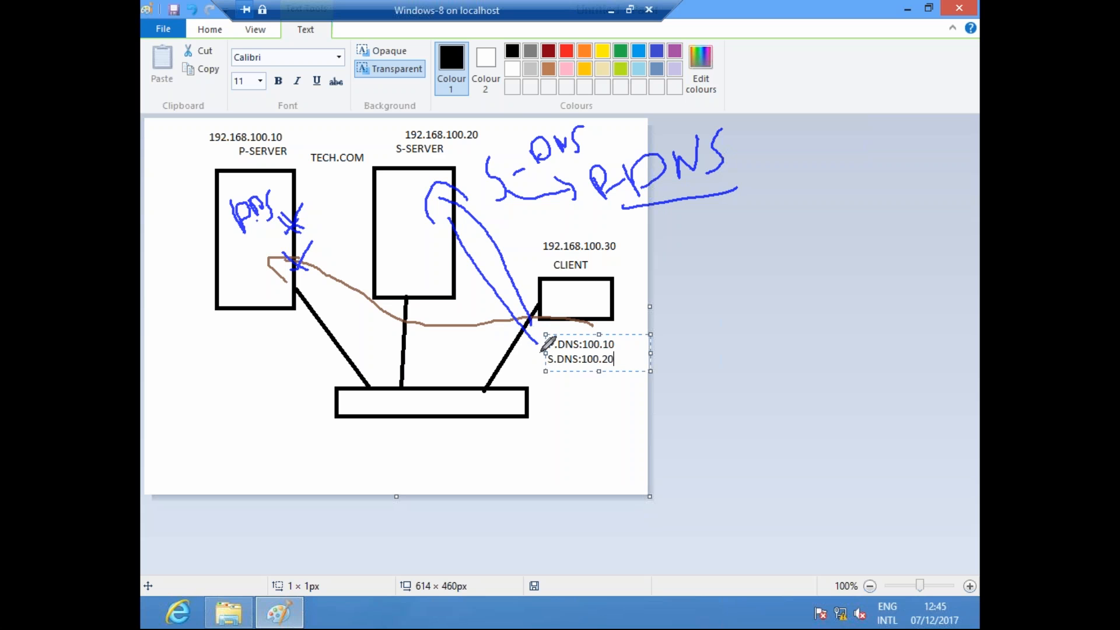
mouse_move(528, 346)
mouse_down()
mouse_move(437, 227)
mouse_move(444, 236)
mouse_up()
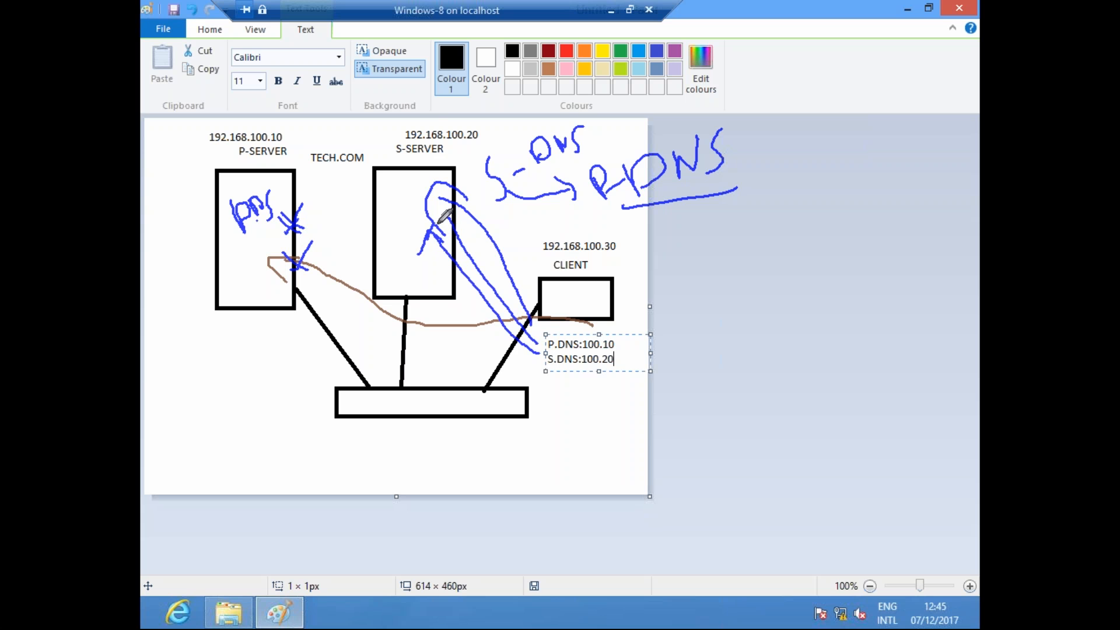
Circle the S-SERVER label, handwrite P.DNS beside it and a circled S.DNS beside P-SERVER, and clear all freehand annotations.
mouse_move(416, 141)
mouse_down()
mouse_move(386, 153)
mouse_move(442, 156)
mouse_move(408, 133)
mouse_up()
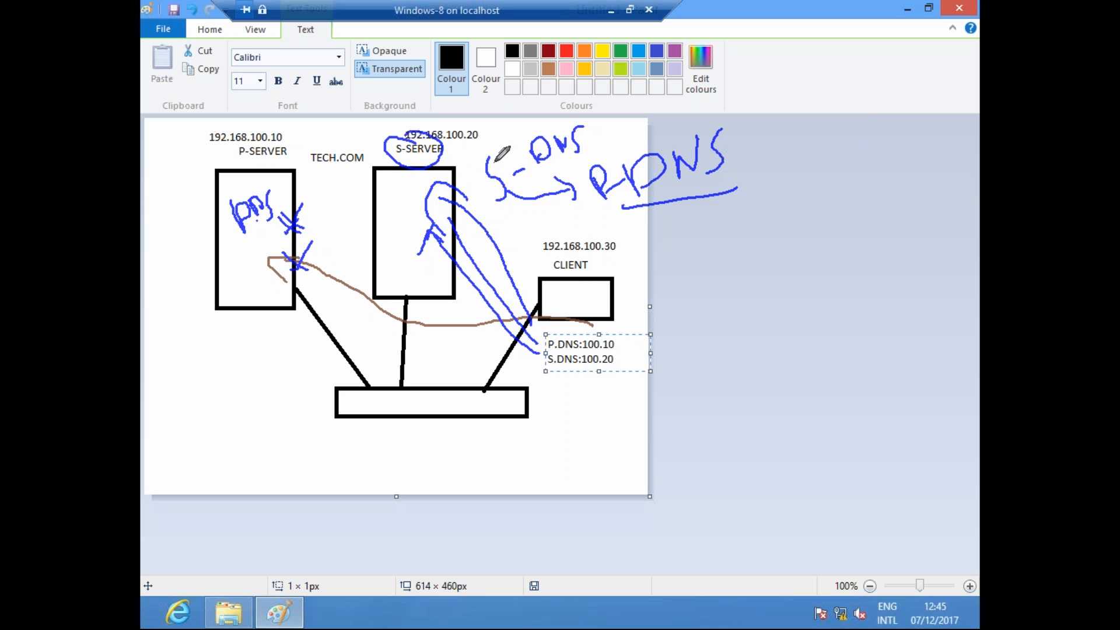
drag(508, 155, 495, 173)
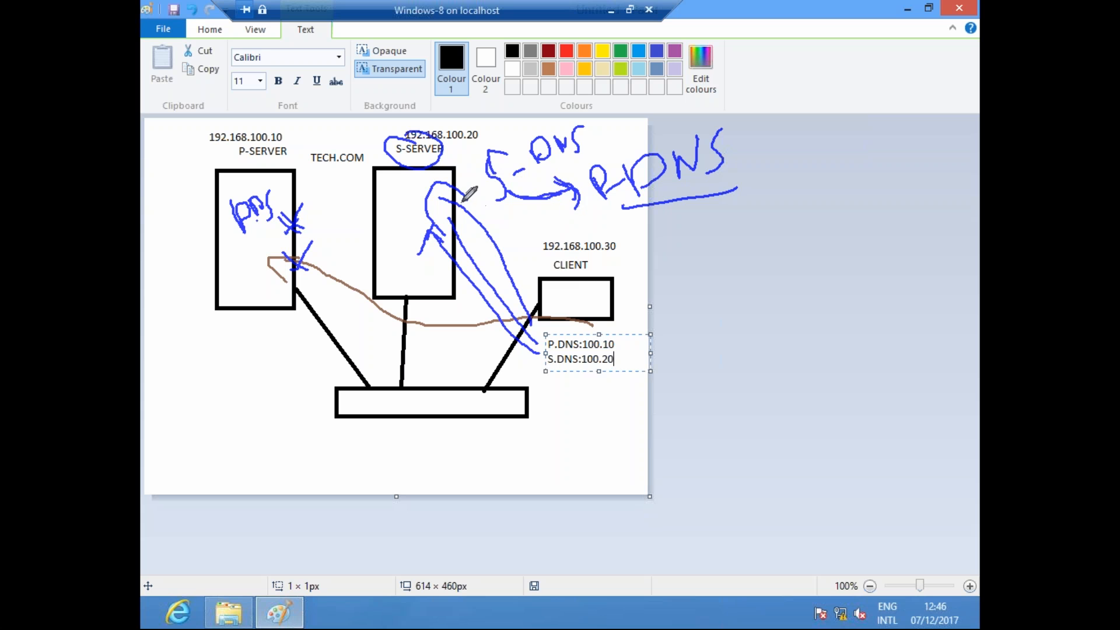
mouse_move(471, 149)
mouse_down()
mouse_move(474, 167)
mouse_move(514, 132)
mouse_move(512, 142)
mouse_up()
drag(302, 201, 326, 194)
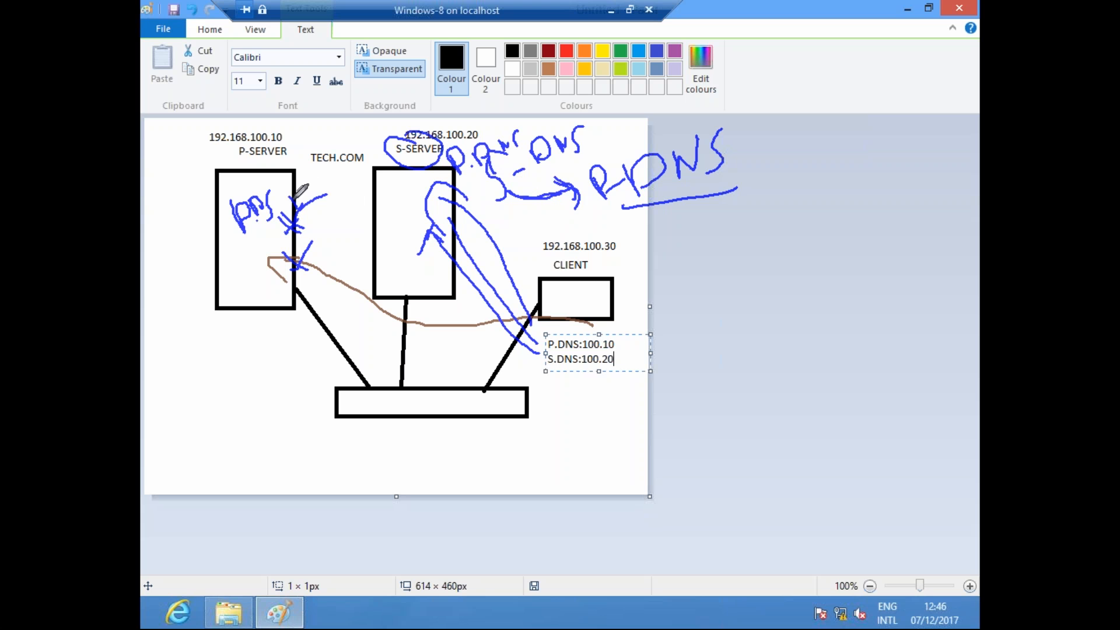
mouse_move(341, 175)
mouse_down()
mouse_move(324, 196)
mouse_move(371, 175)
mouse_move(310, 201)
mouse_move(371, 140)
mouse_move(345, 156)
mouse_up()
click(340, 184)
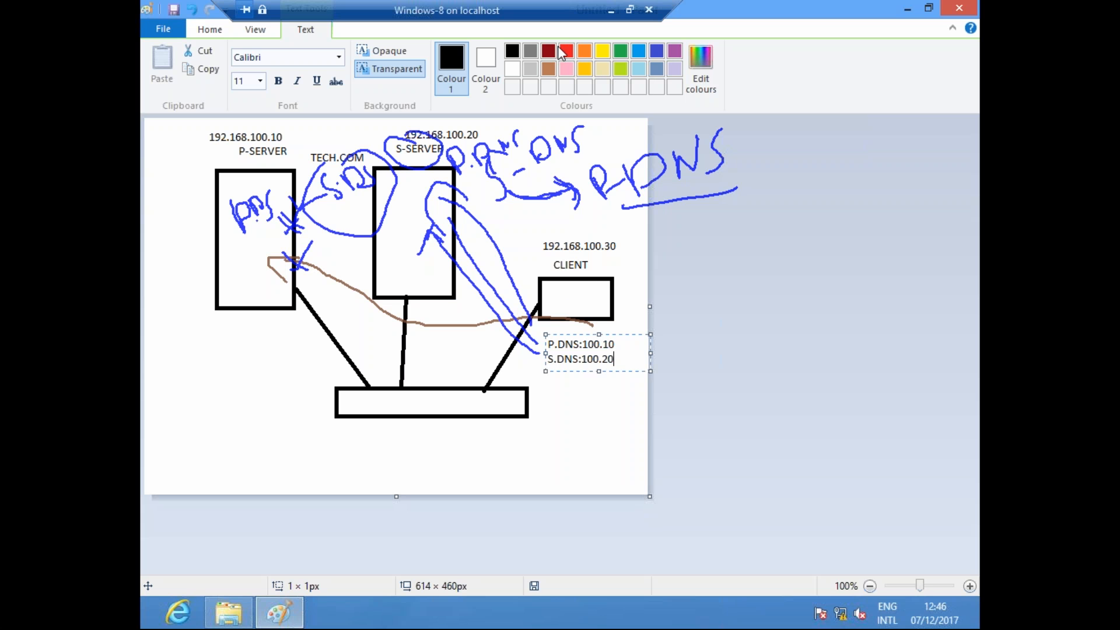
key(Escape)
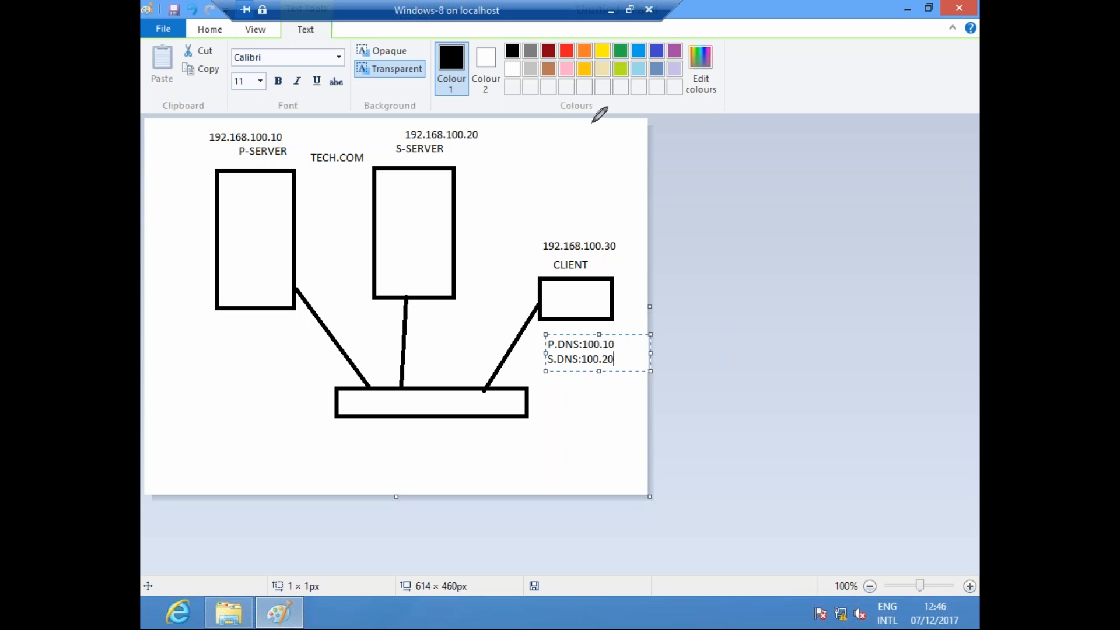
Minimize the diagram and open the computer name and domain change settings from the client computer's system properties.
click(907, 8)
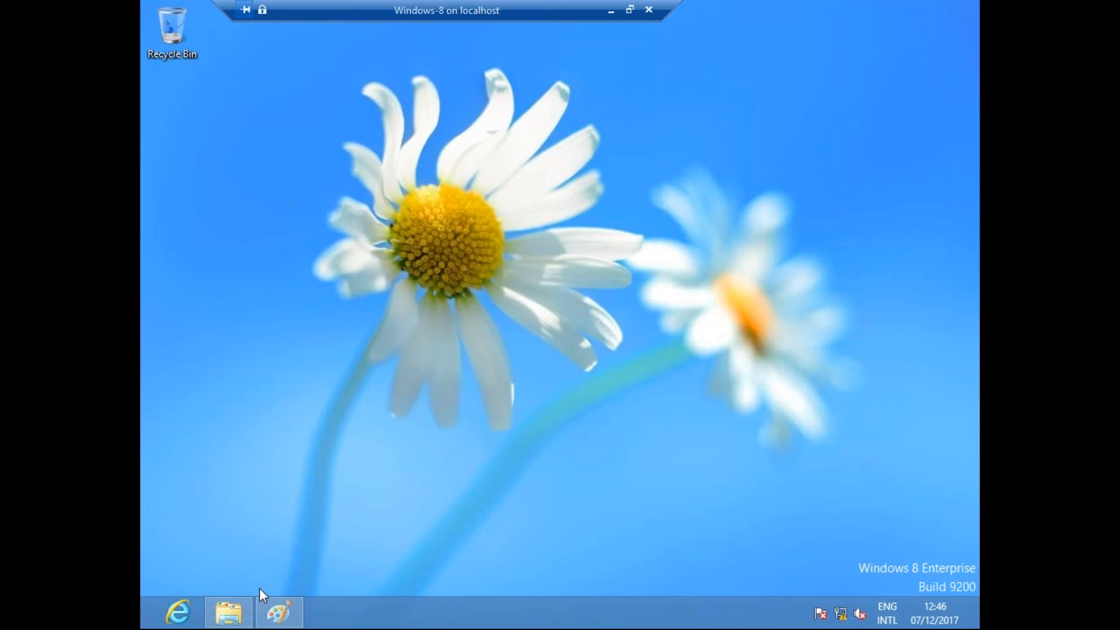
click(228, 611)
right_click(313, 348)
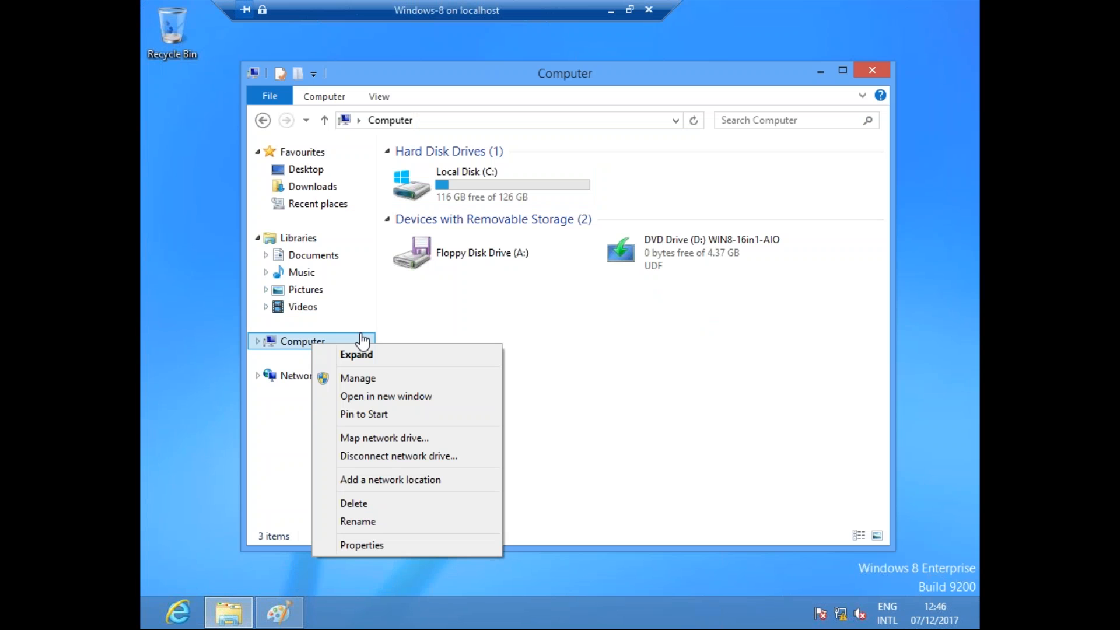
click(376, 545)
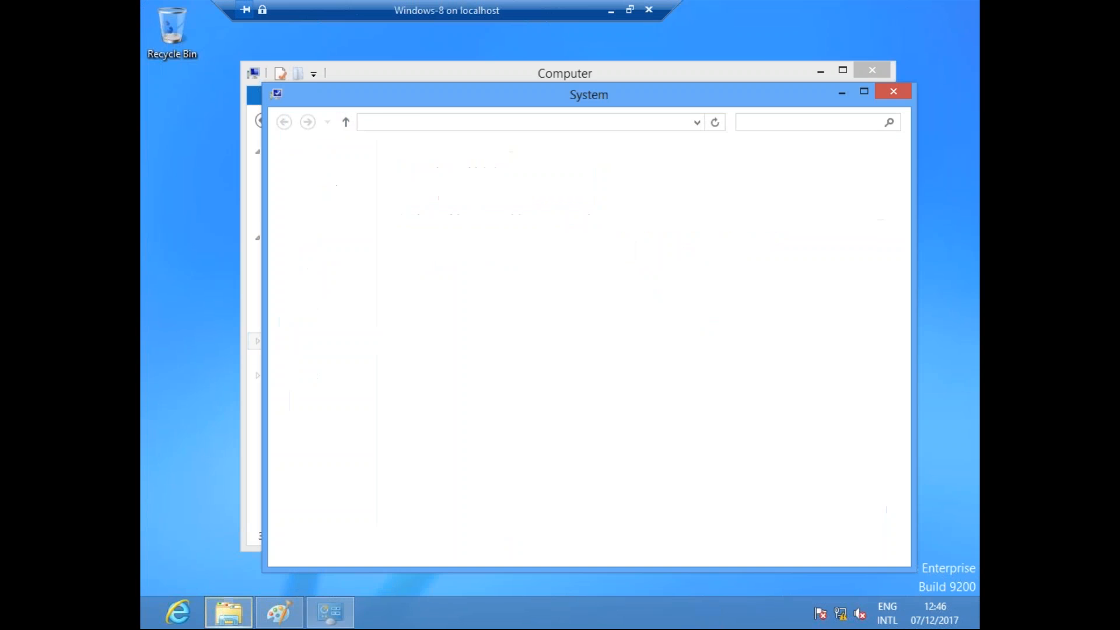
click(870, 408)
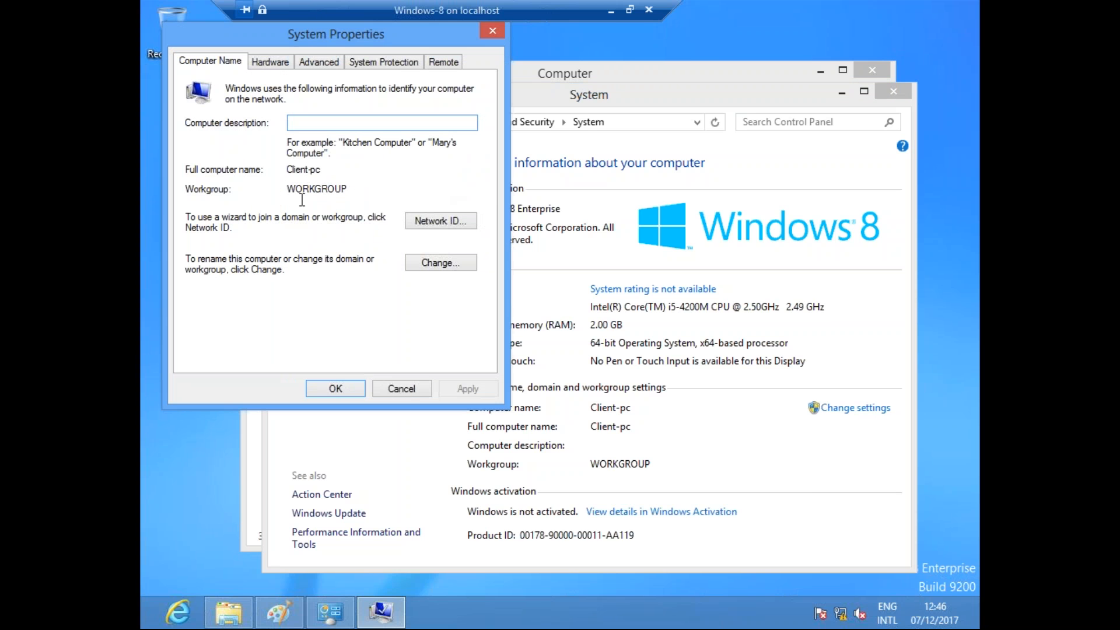
click(441, 263)
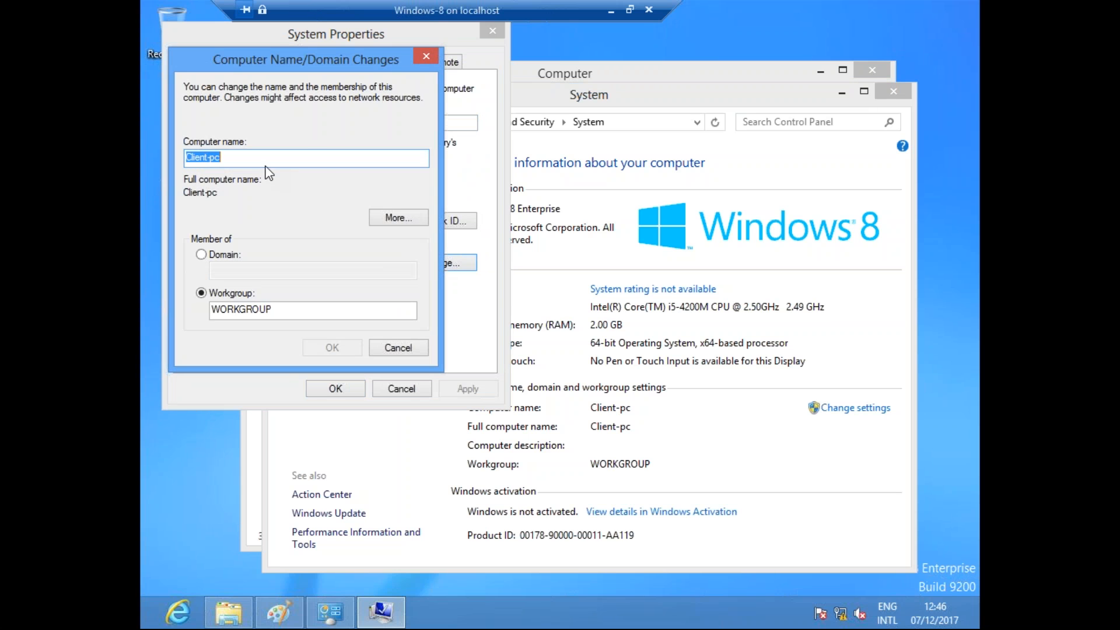
Set the client's primary DNS suffix to tech.com, keep it in WORKGROUP, and apply the name change.
click(398, 217)
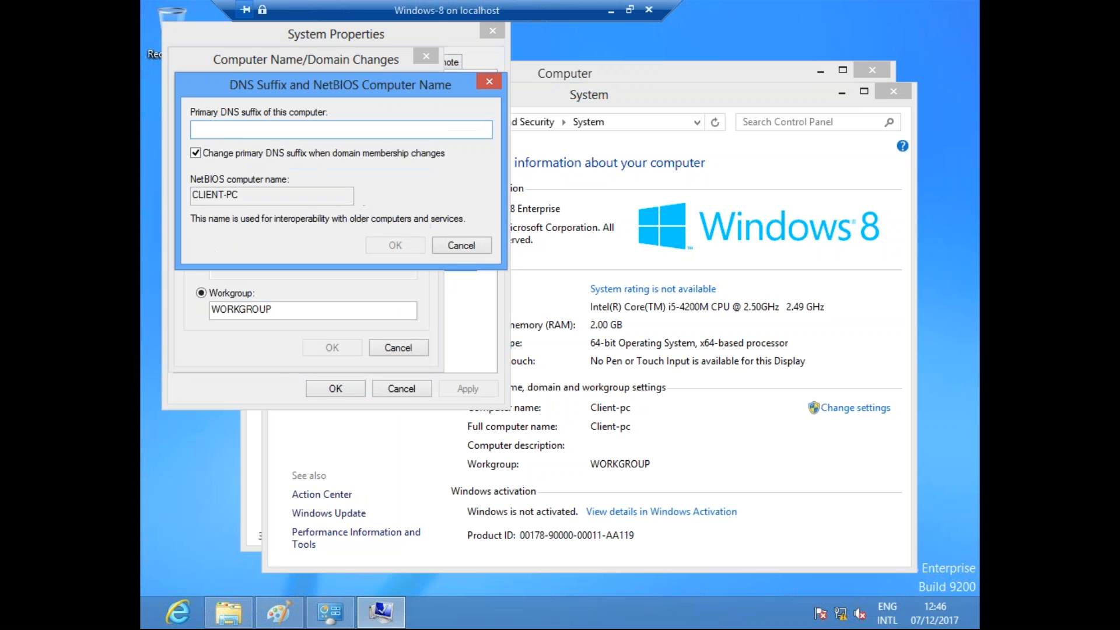
text(T)
key(BackSpace)
text(tech.com)
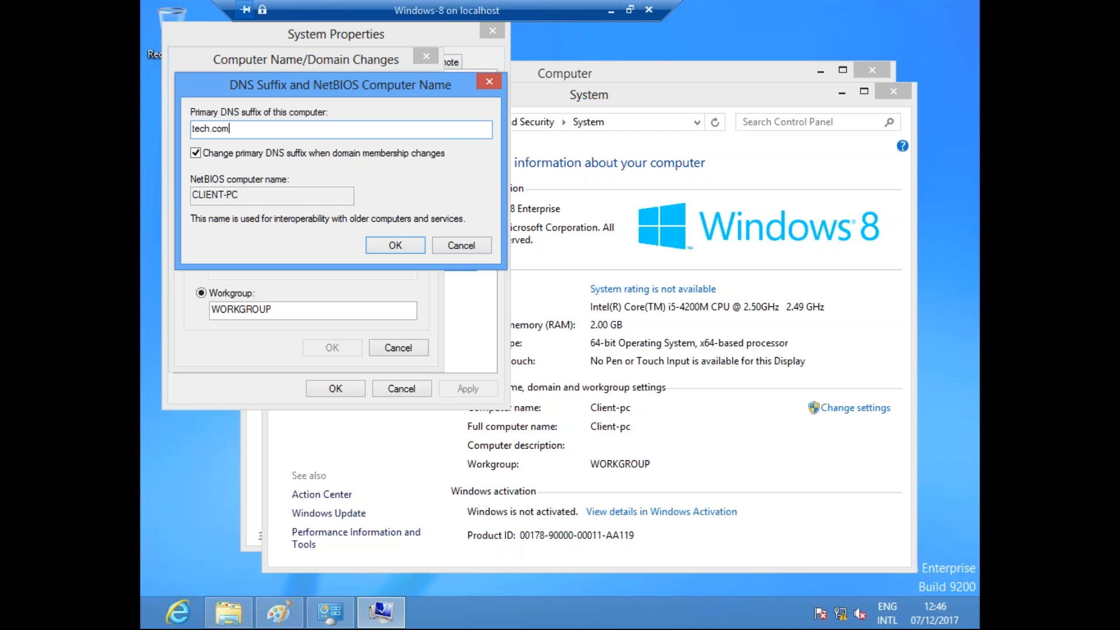
click(387, 246)
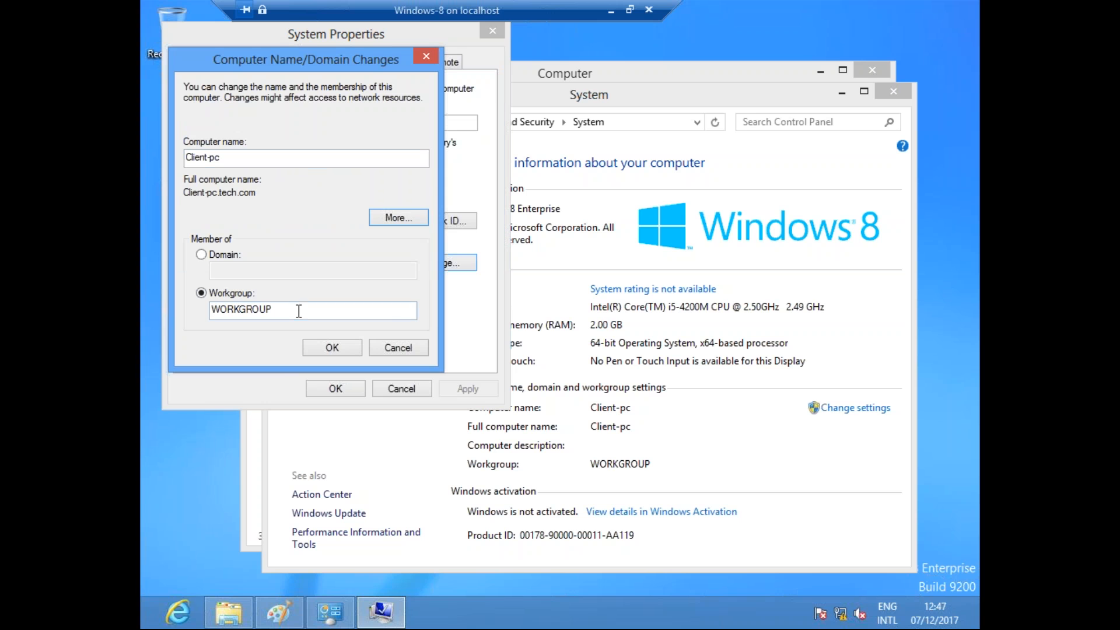
click(330, 349)
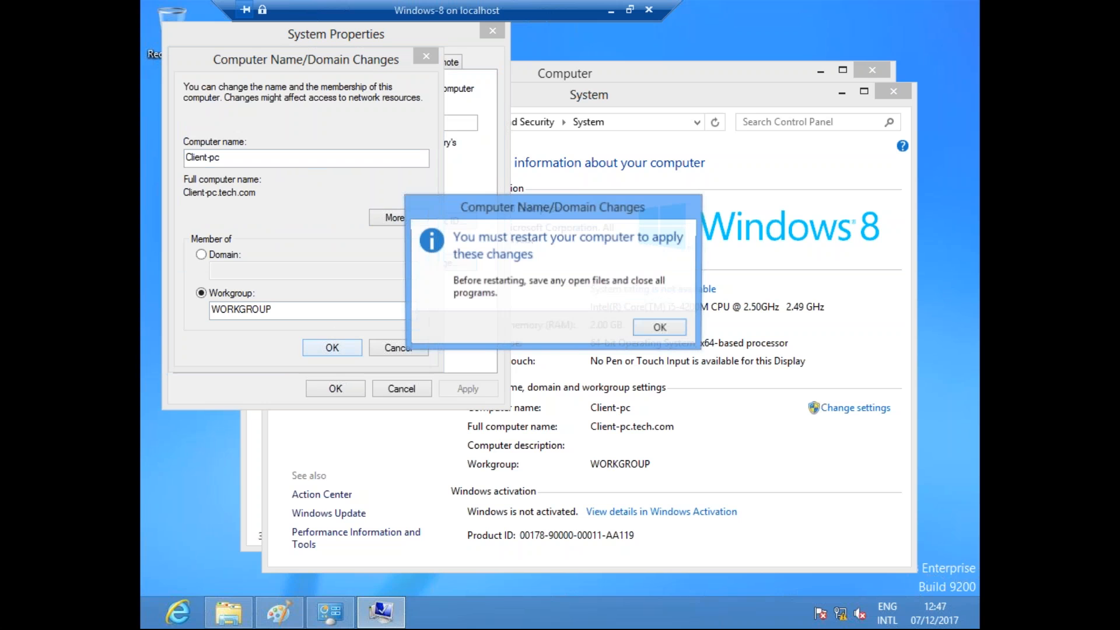
Accept the required restart and restart the Windows-8 client anyway, closing the open apps without saving the Paint diagram.
click(660, 327)
click(354, 391)
click(576, 324)
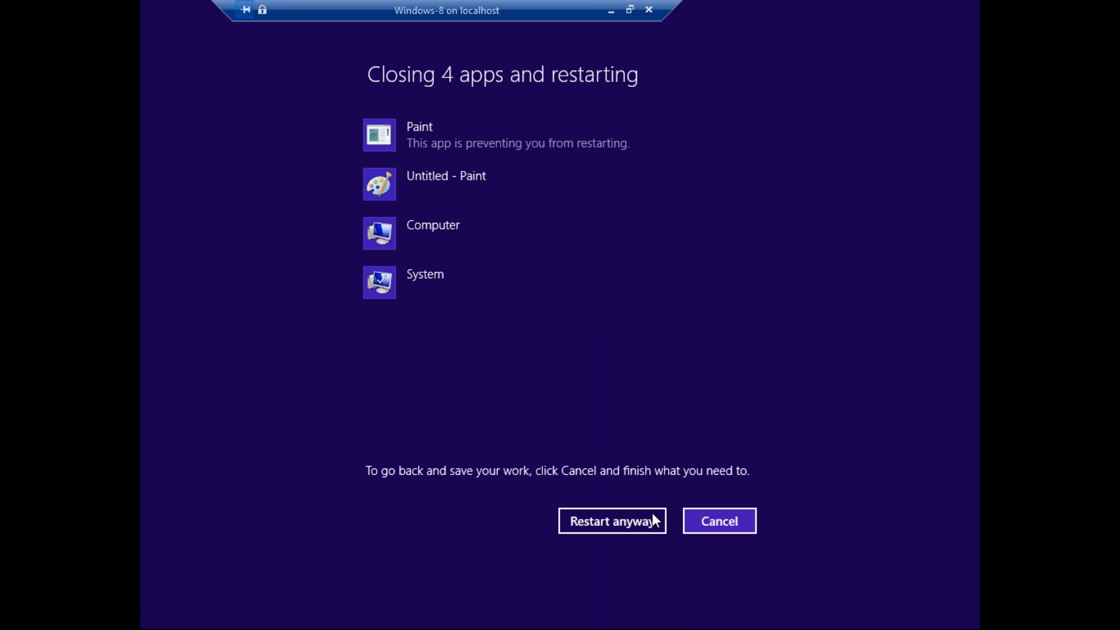
click(638, 524)
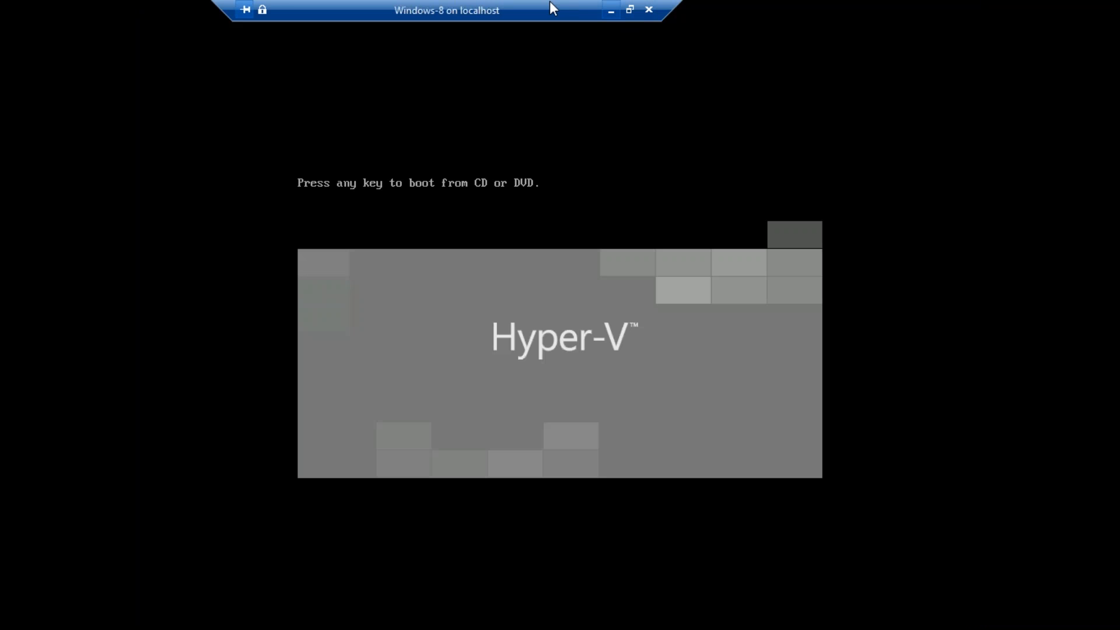
Switch to the Windows Server 2012 VM, refresh SERVER-2's tech.com forward lookup zone and check the Client-pc host record.
click(610, 10)
mouse_move(289, 612)
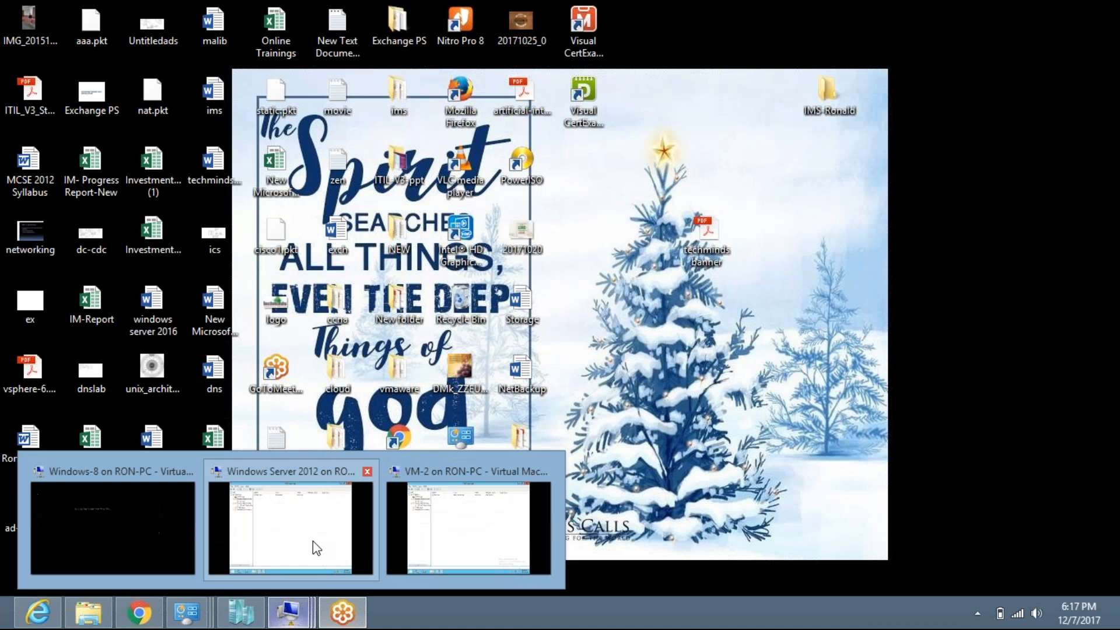
click(297, 529)
click(283, 122)
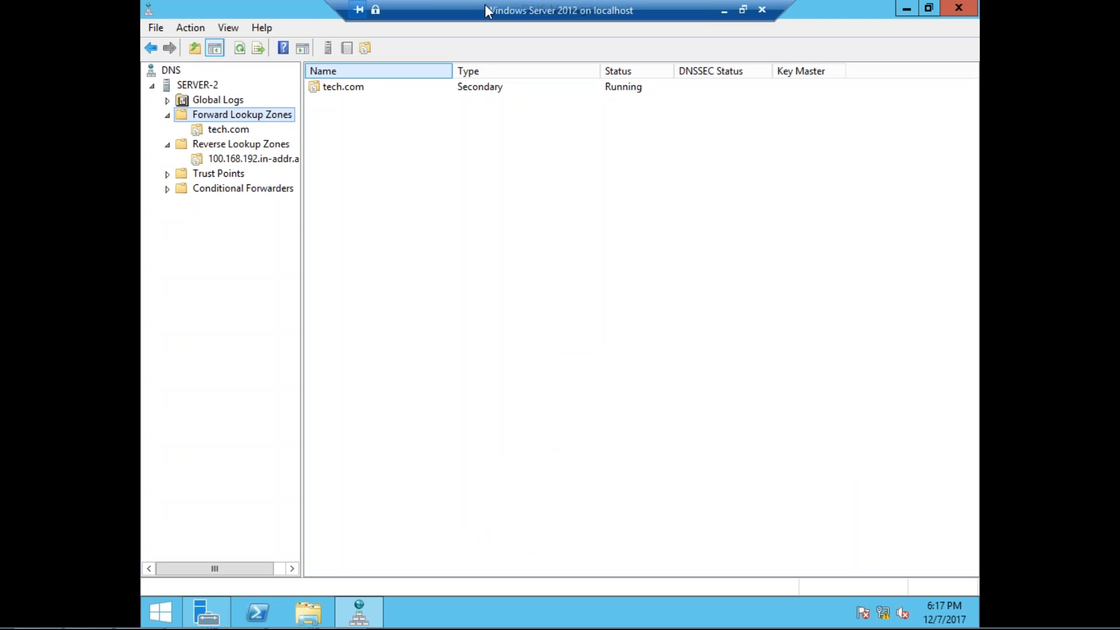
click(226, 130)
click(275, 49)
click(347, 122)
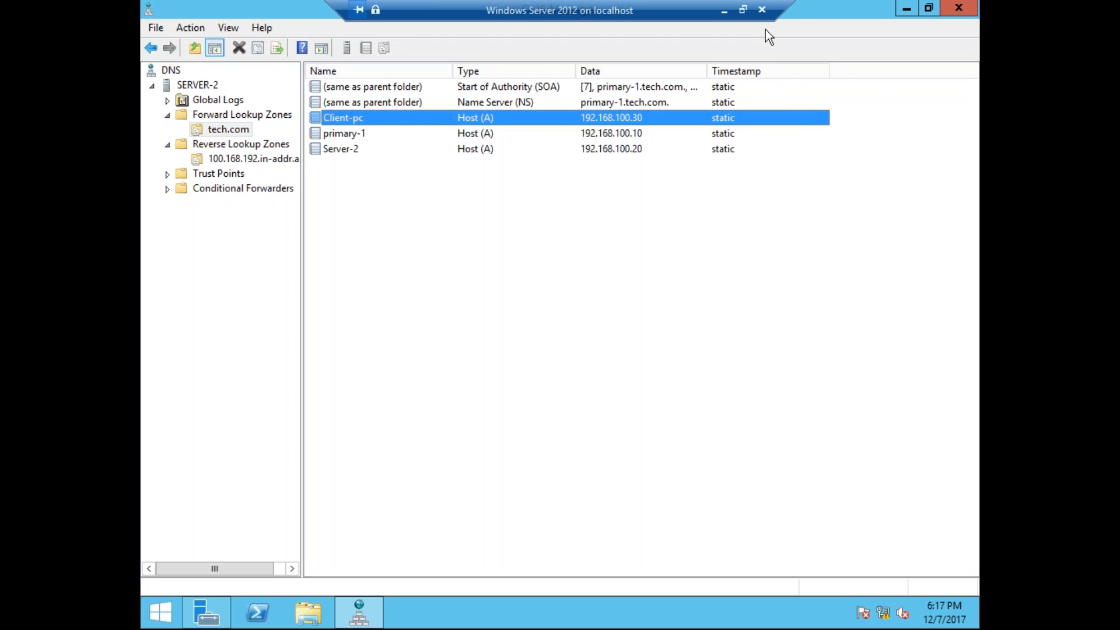
Switch to VM-2, refresh PRIMARY-1's tech.com forward lookup zone and check the Client-pc and primary-1 host records.
click(728, 10)
mouse_move(311, 592)
click(445, 528)
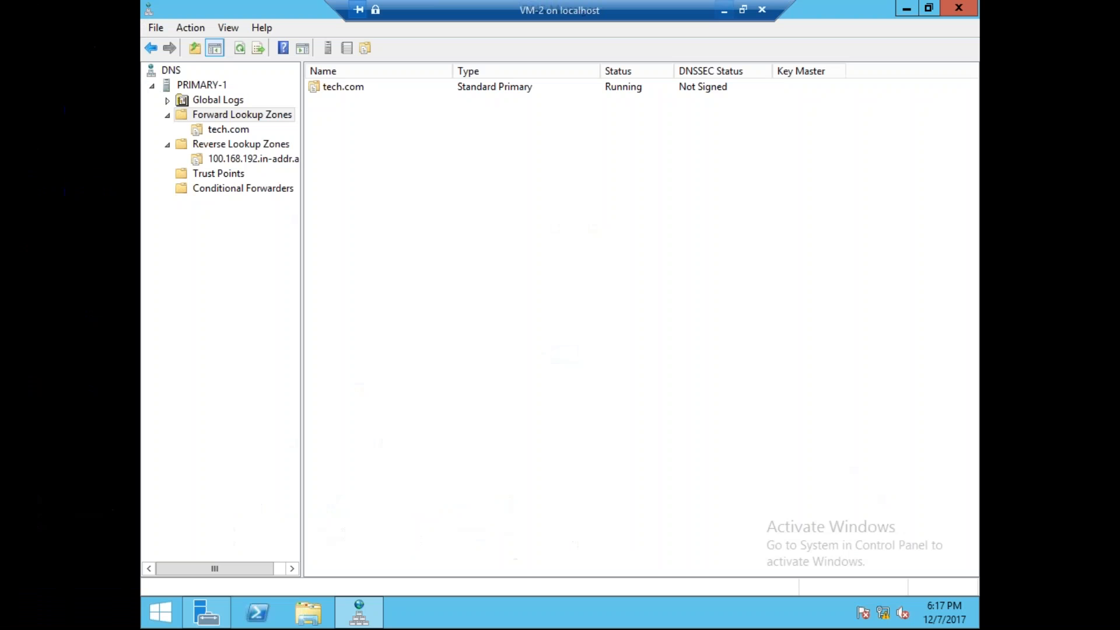
click(240, 133)
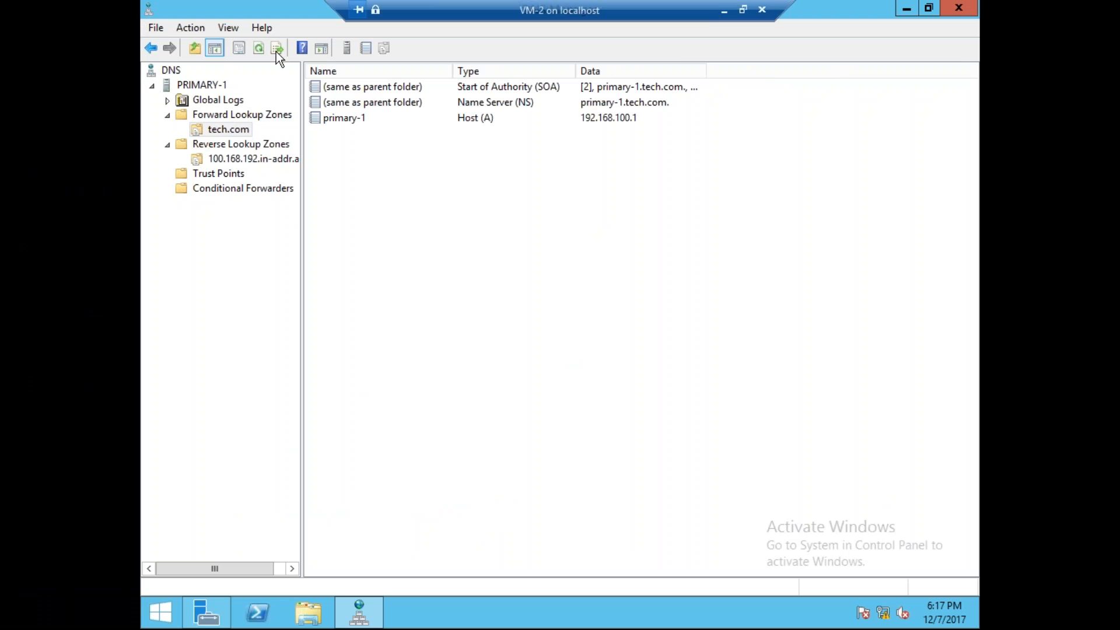
click(258, 48)
click(353, 119)
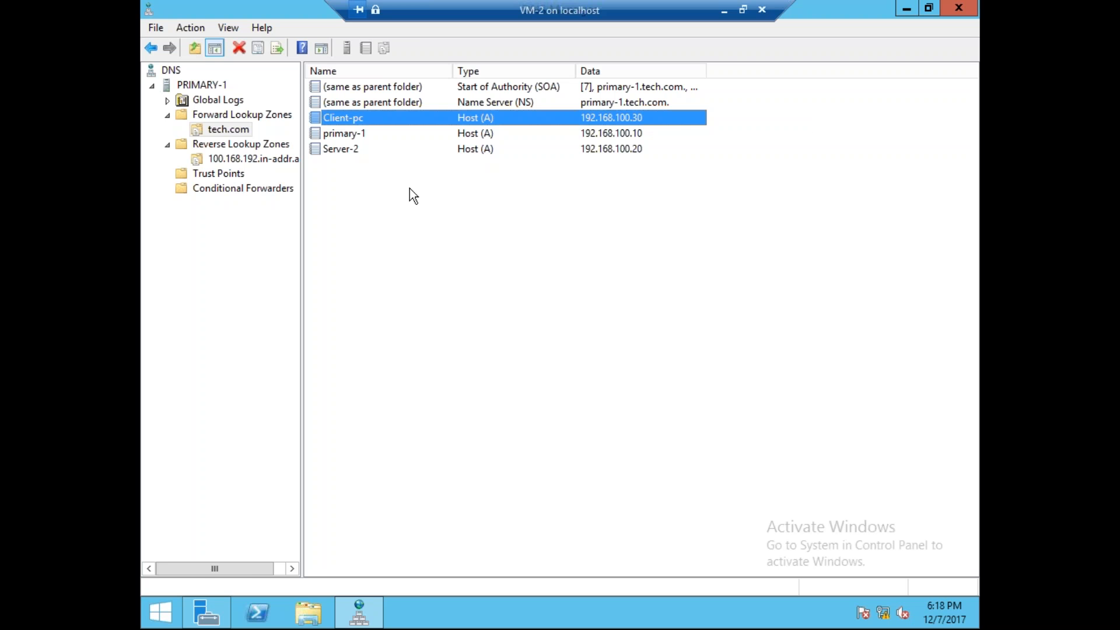
click(367, 134)
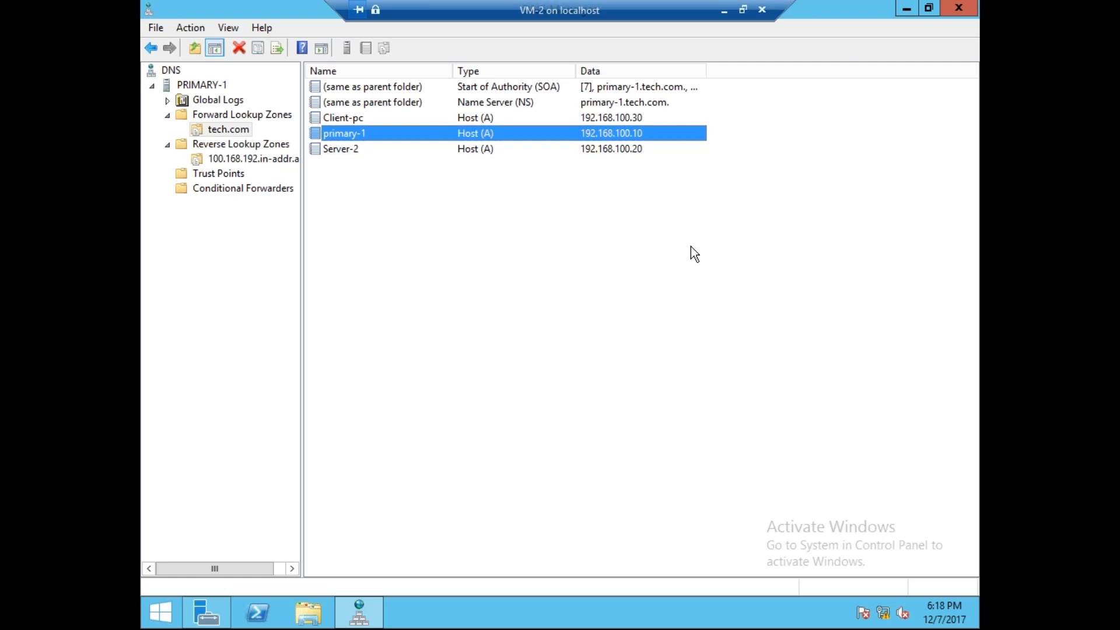
Check the type and status of the tech.com zone in PRIMARY-1's forward lookup zones.
click(274, 117)
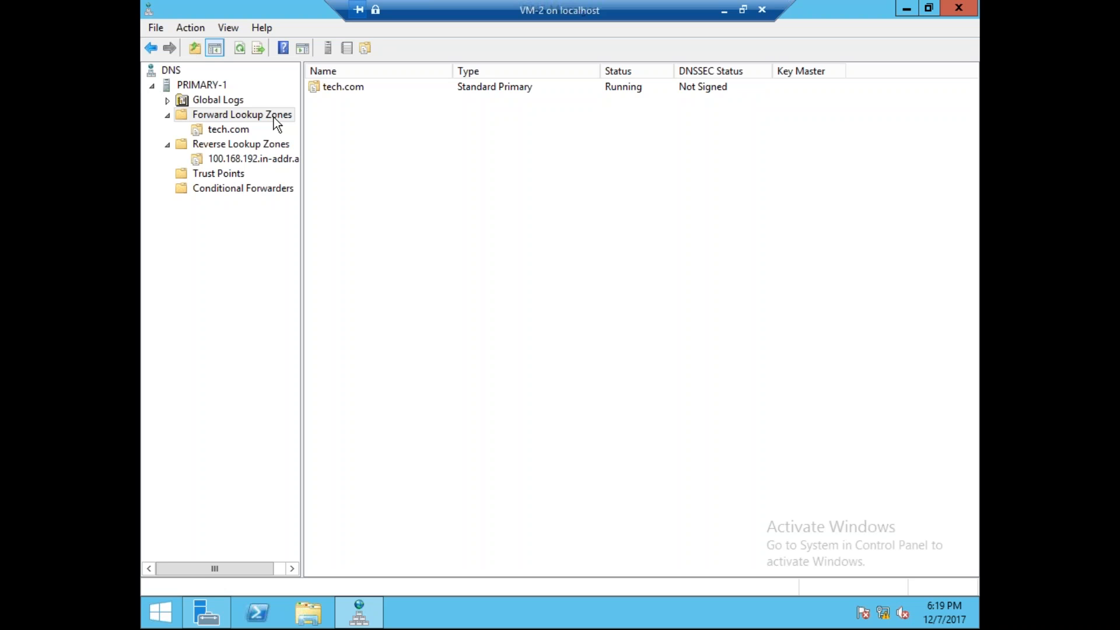
click(218, 87)
right_click(219, 87)
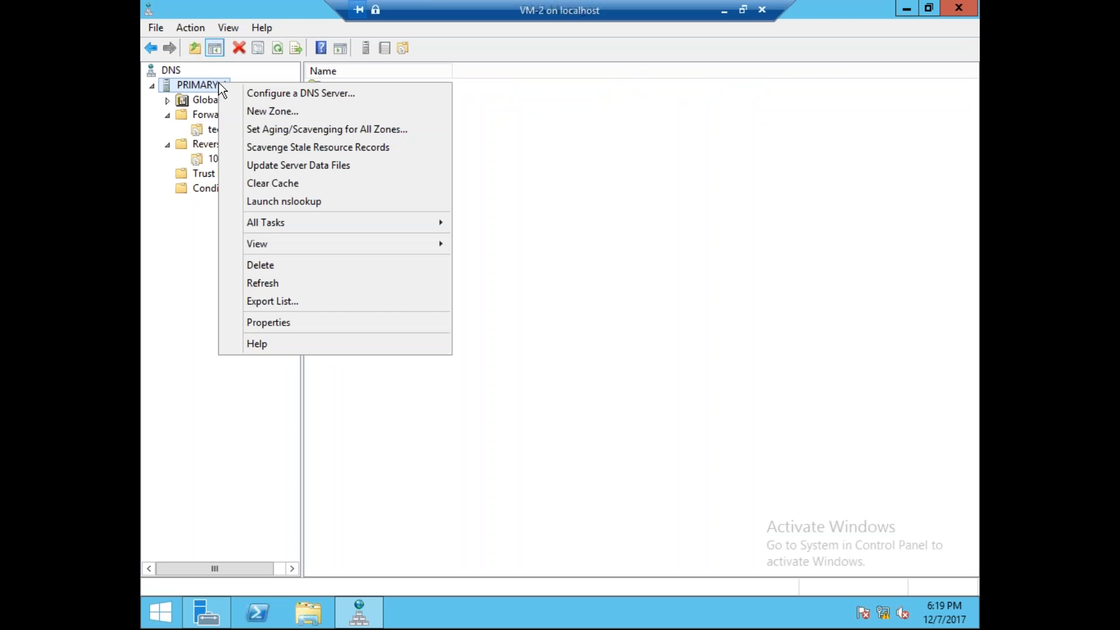
click(307, 80)
click(233, 114)
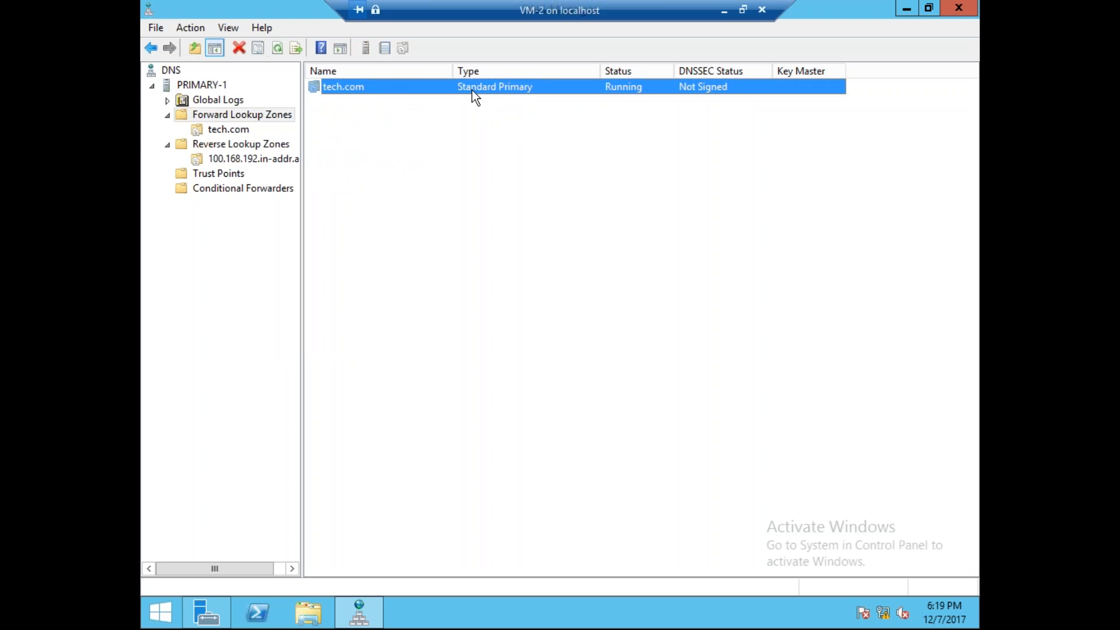
Stop the DNS service on PRIMARY-1 and refresh the server in DNS Manager.
click(220, 85)
right_click(221, 86)
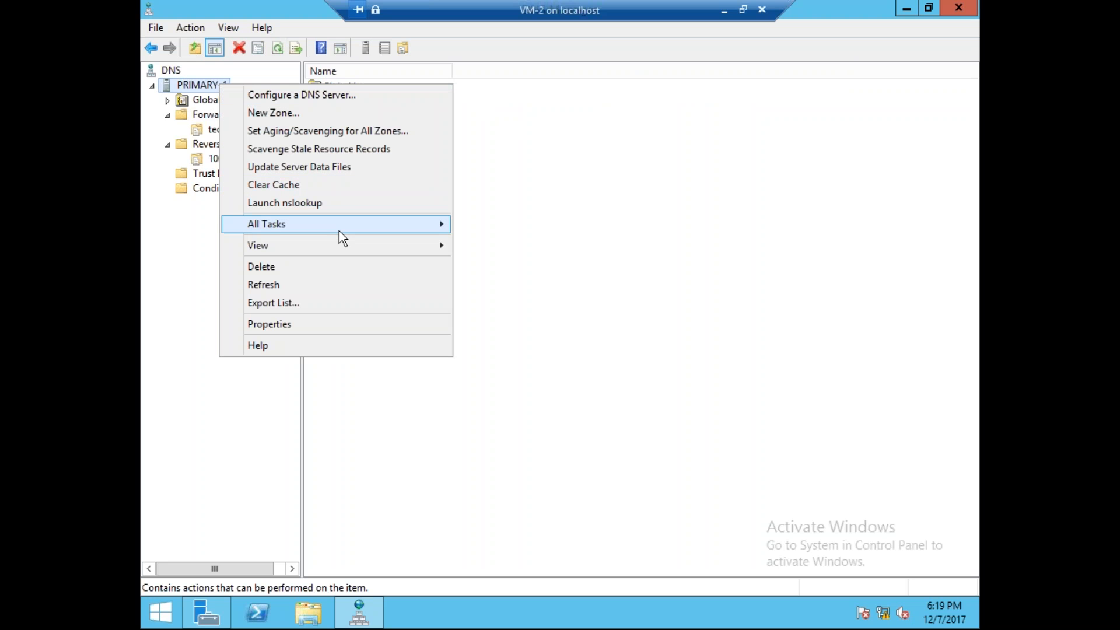
mouse_move(437, 224)
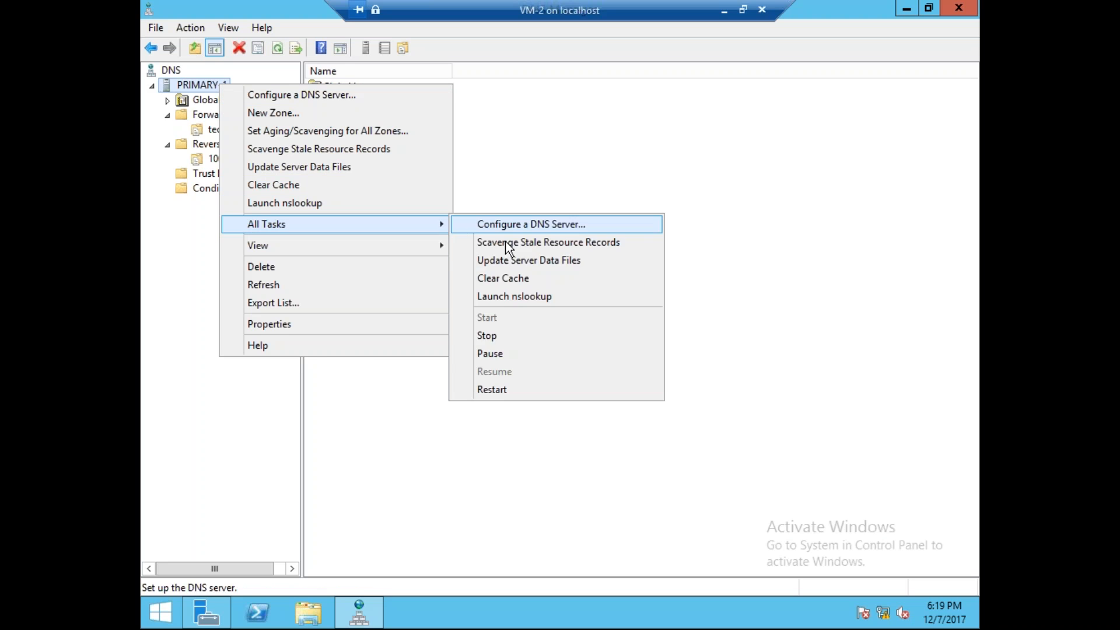
click(501, 341)
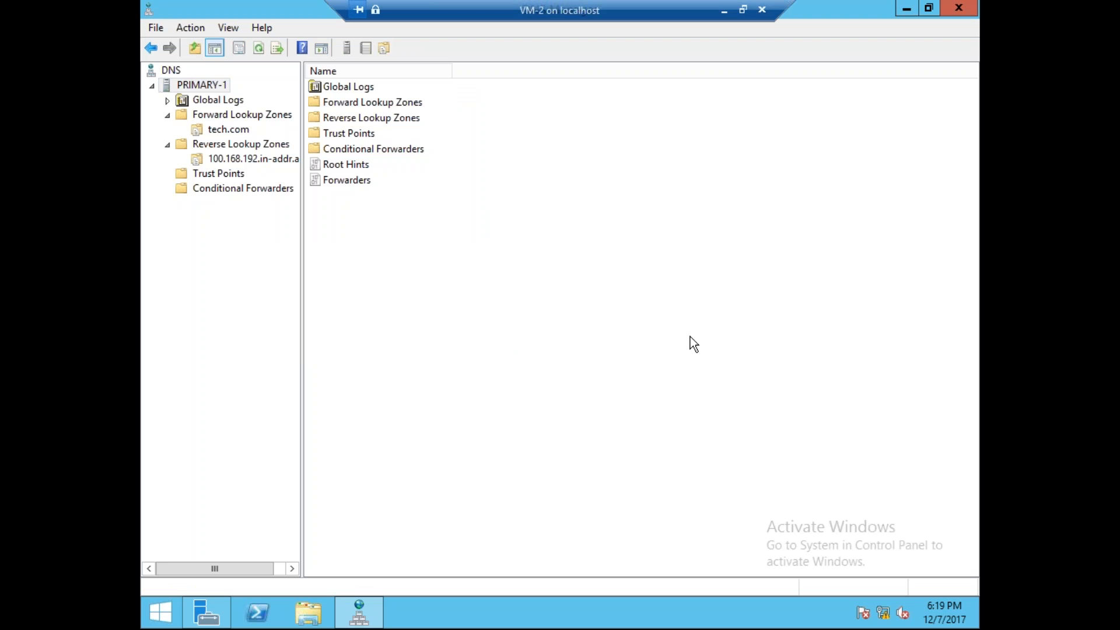
click(261, 47)
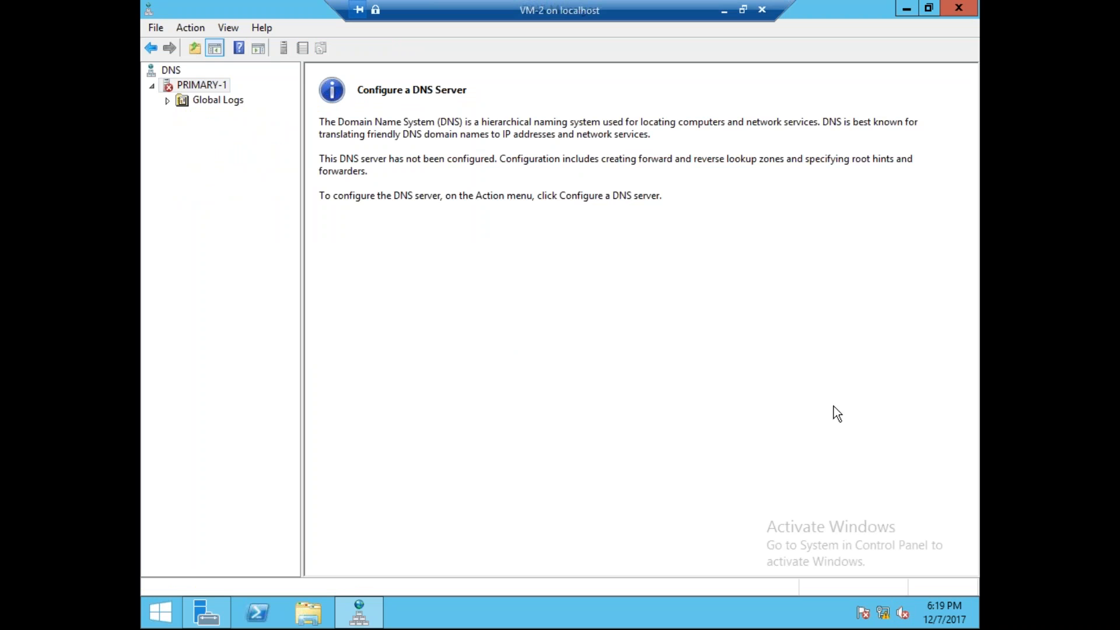
Open the Internet Protocol Version 4 (TCP/IPv4) properties of VM-2's Ethernet adapter.
right_click(883, 611)
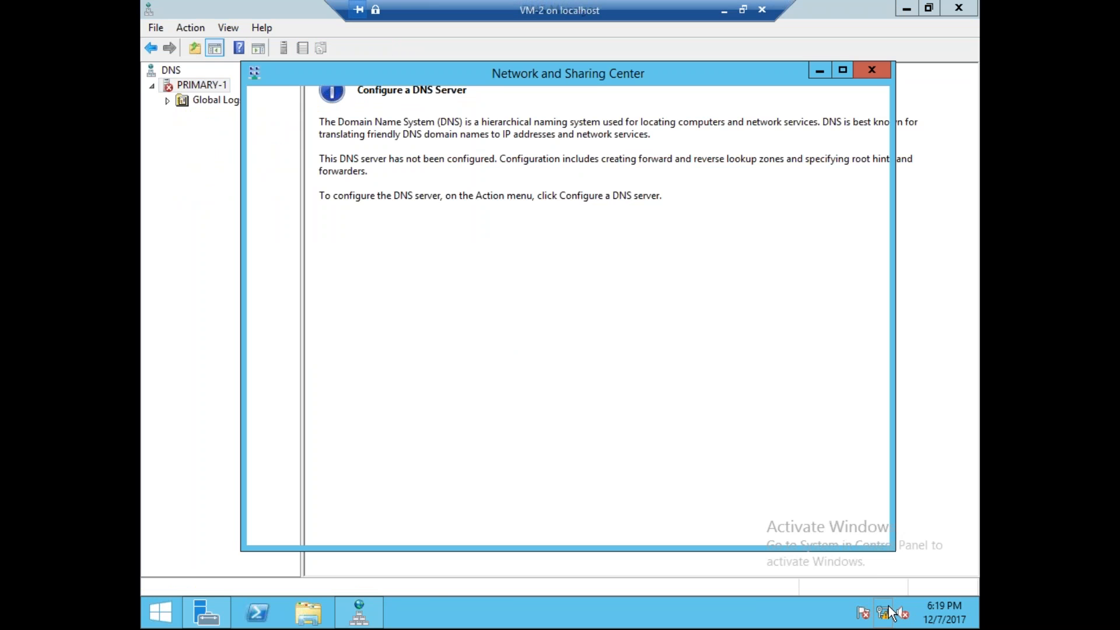
click(343, 164)
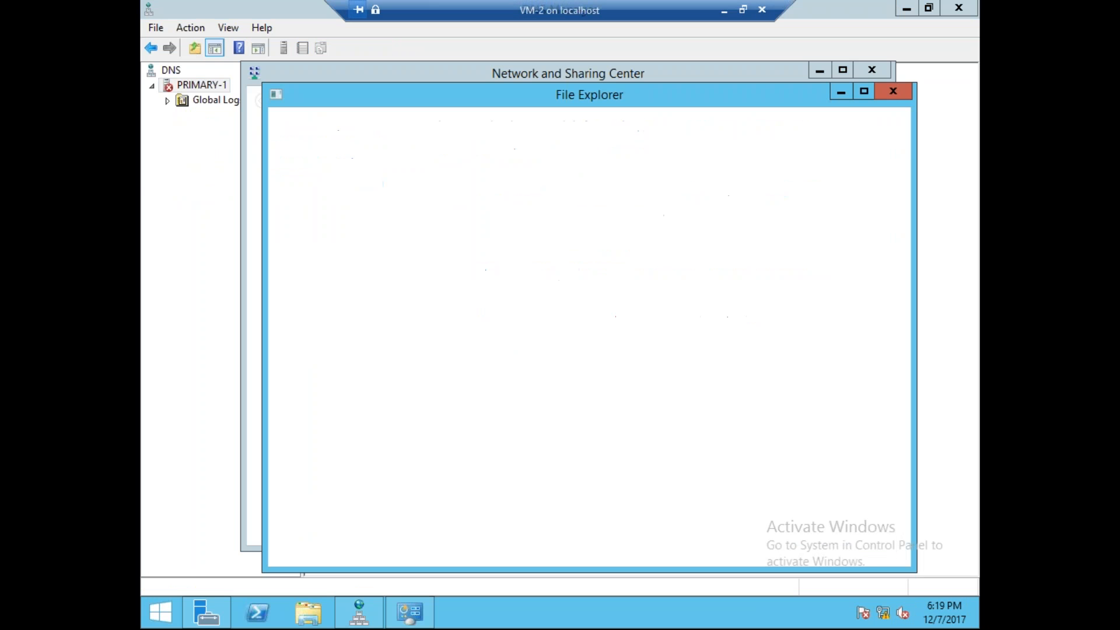
double_click(425, 196)
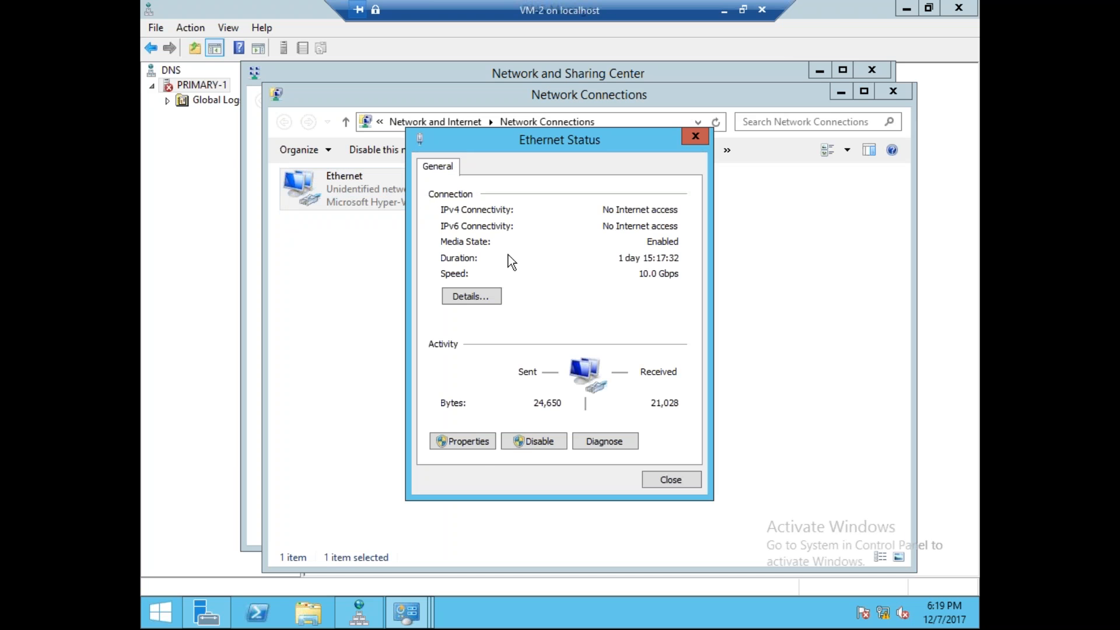
click(482, 443)
click(628, 385)
click(642, 402)
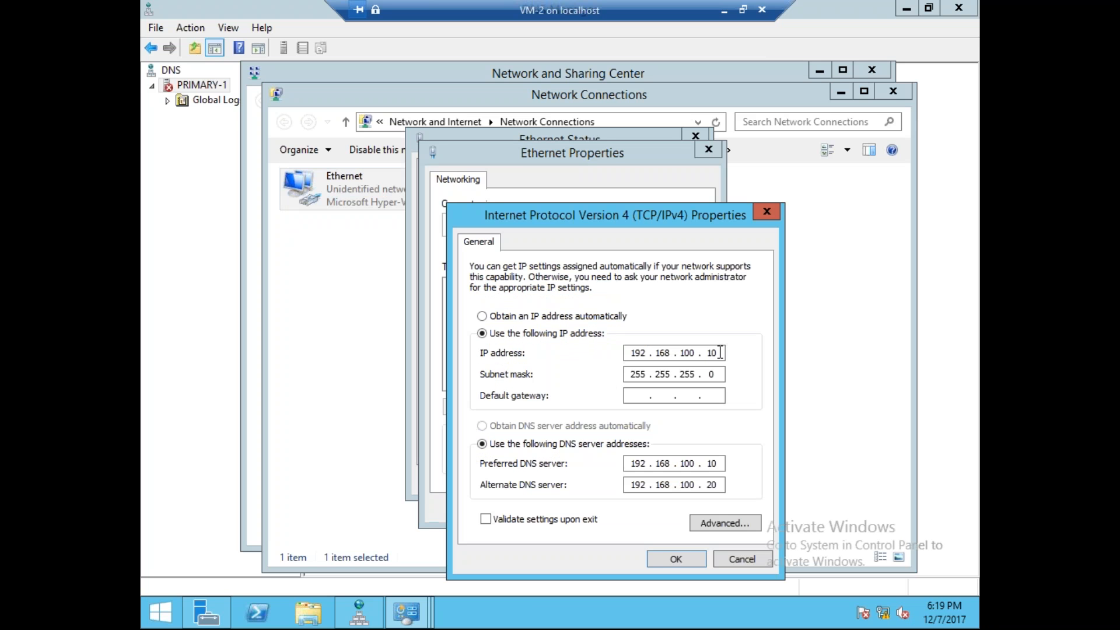
Change the adapter's IP address to 192.168.100.101, apply it and close the network windows.
click(720, 353)
text(1)
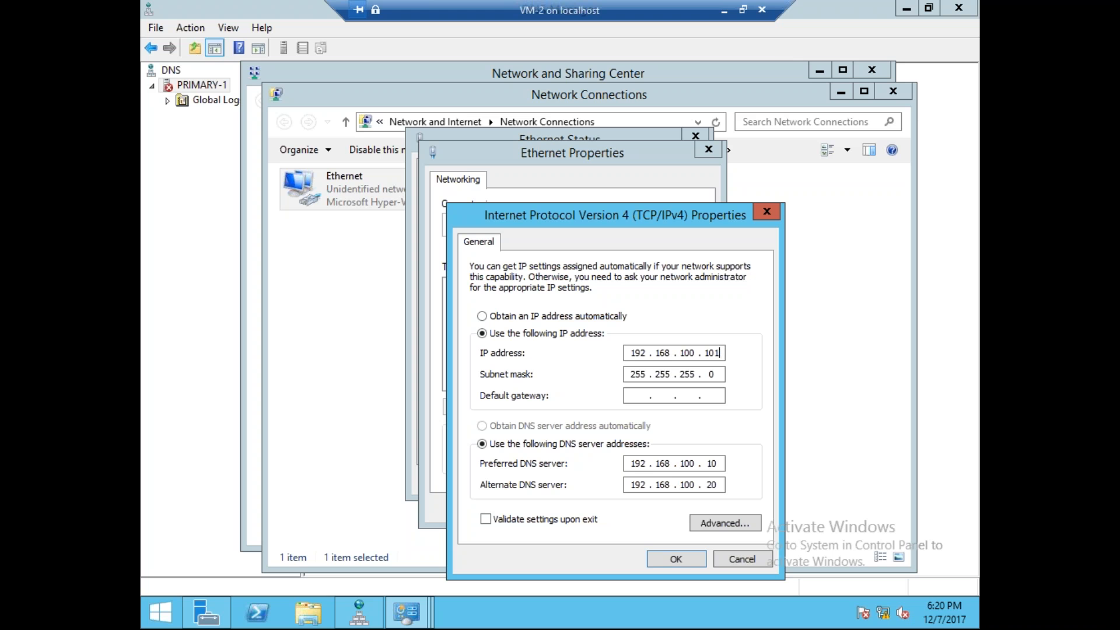
click(676, 559)
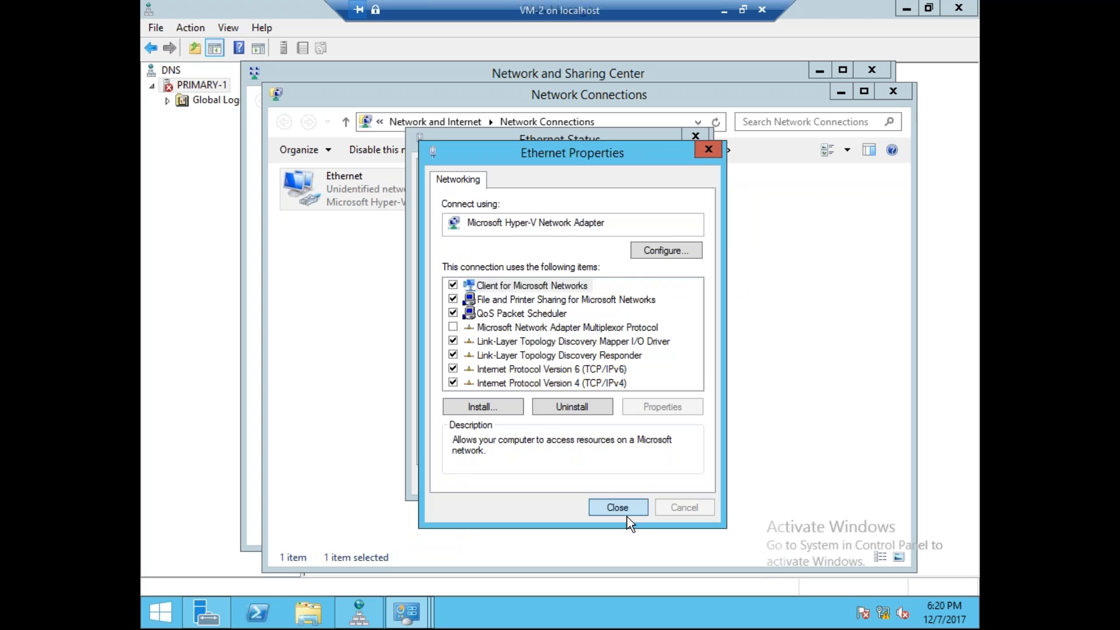
click(601, 507)
click(668, 483)
click(725, 363)
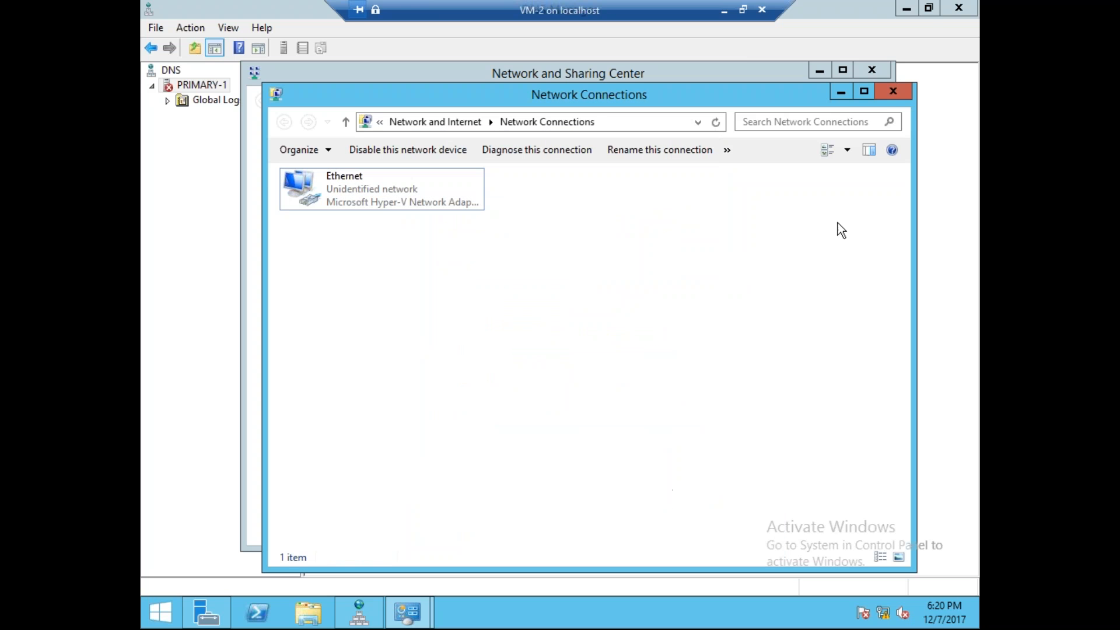
click(892, 92)
click(872, 69)
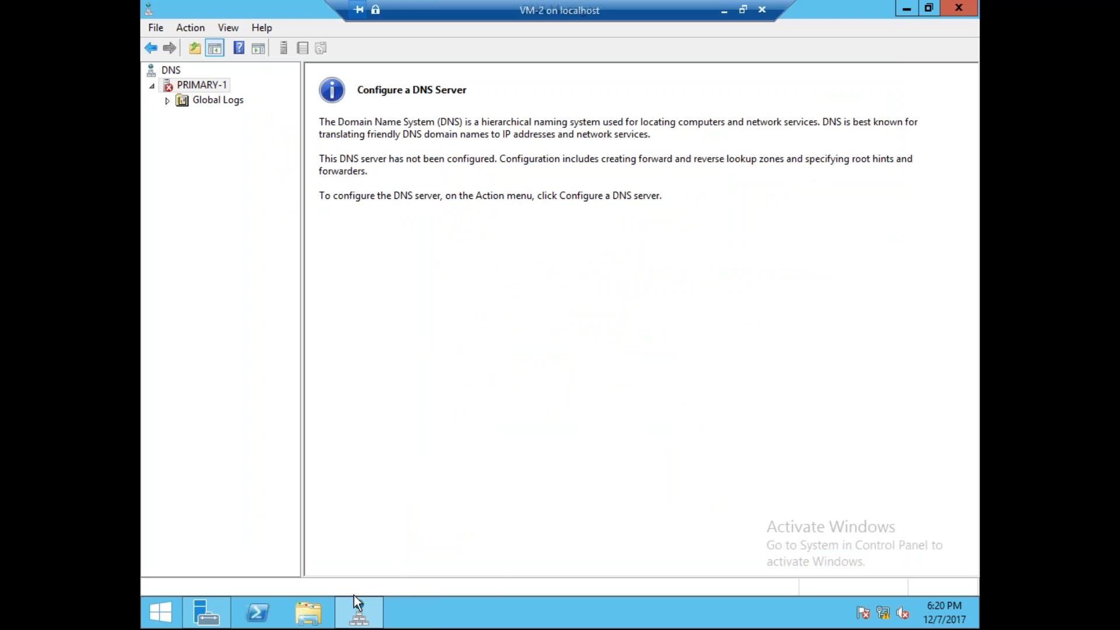
Open a command prompt on VM-2 and run nslookup to check its default DNS server.
key(super+r)
key(Return)
text(nslookup)
key(Return)
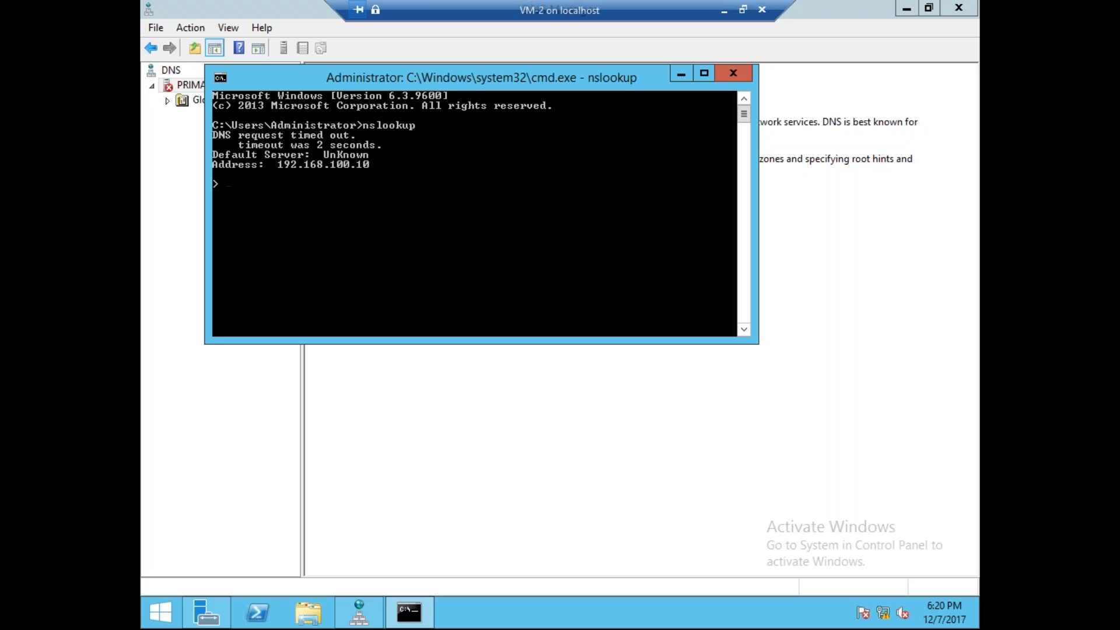
Switch to the Windows-8 VM, sign in with the account password and go to the desktop in full-screen view.
click(723, 11)
mouse_move(289, 613)
click(144, 548)
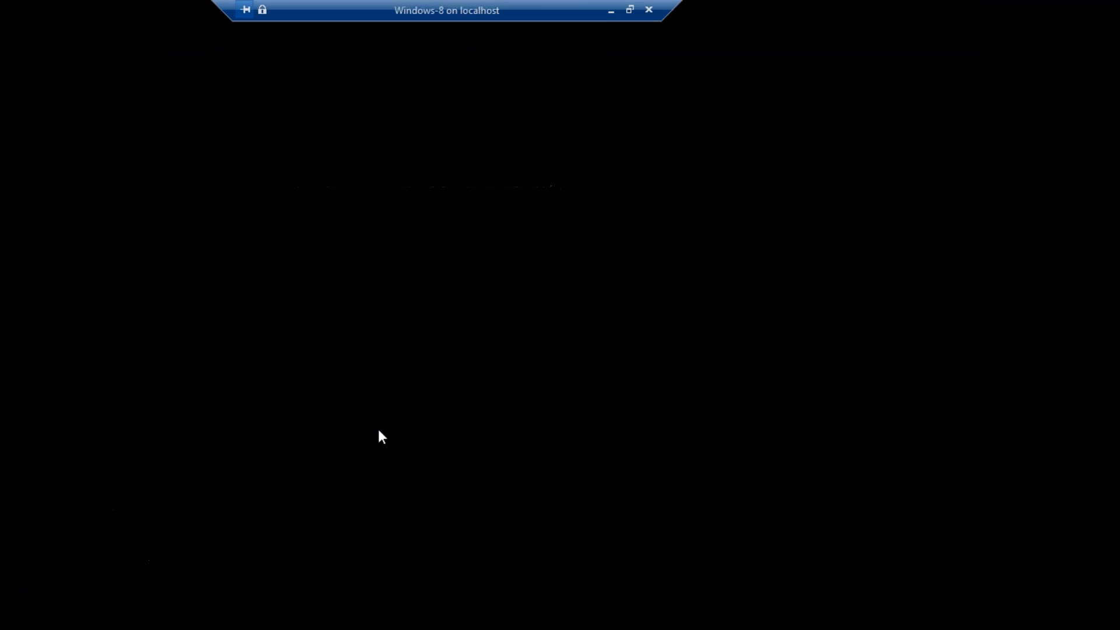
double_click(492, 17)
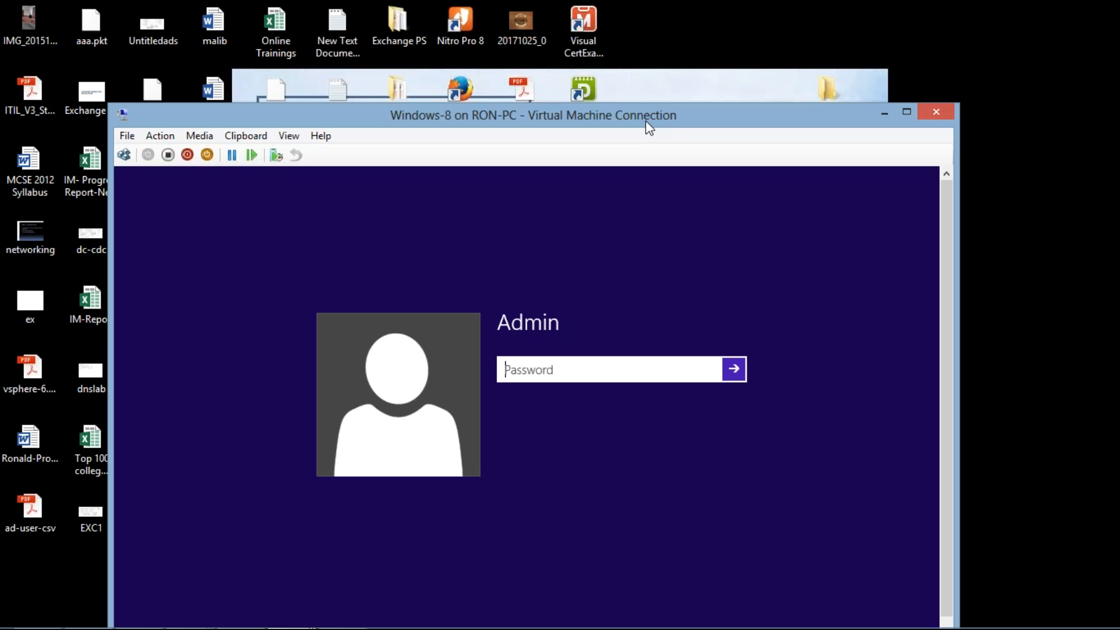
text(•••)
key(Return)
click(295, 138)
click(292, 155)
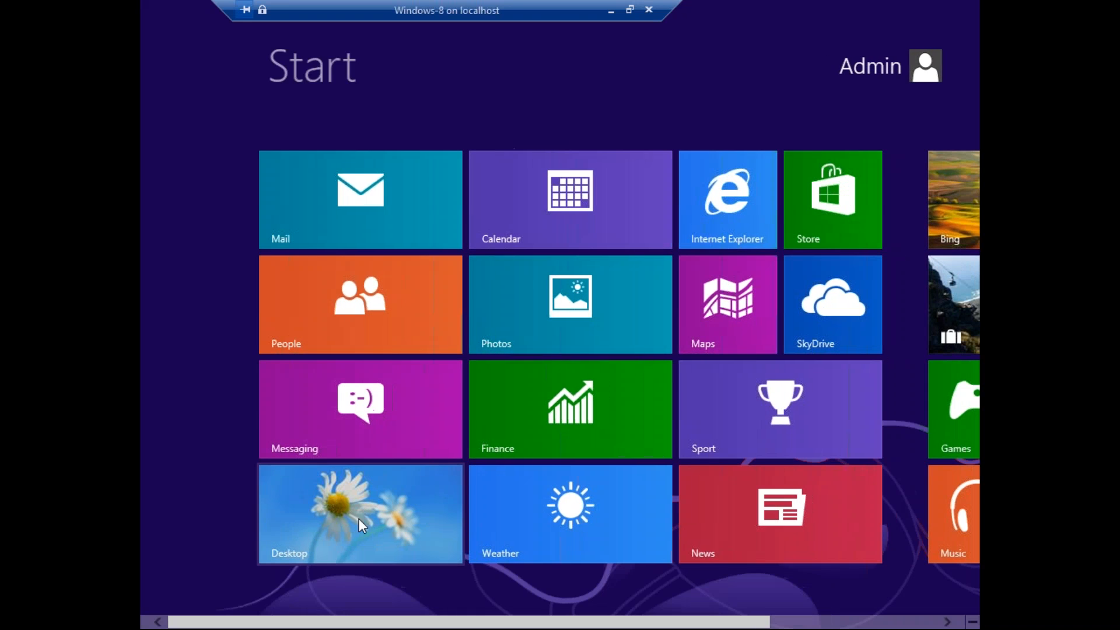
click(352, 513)
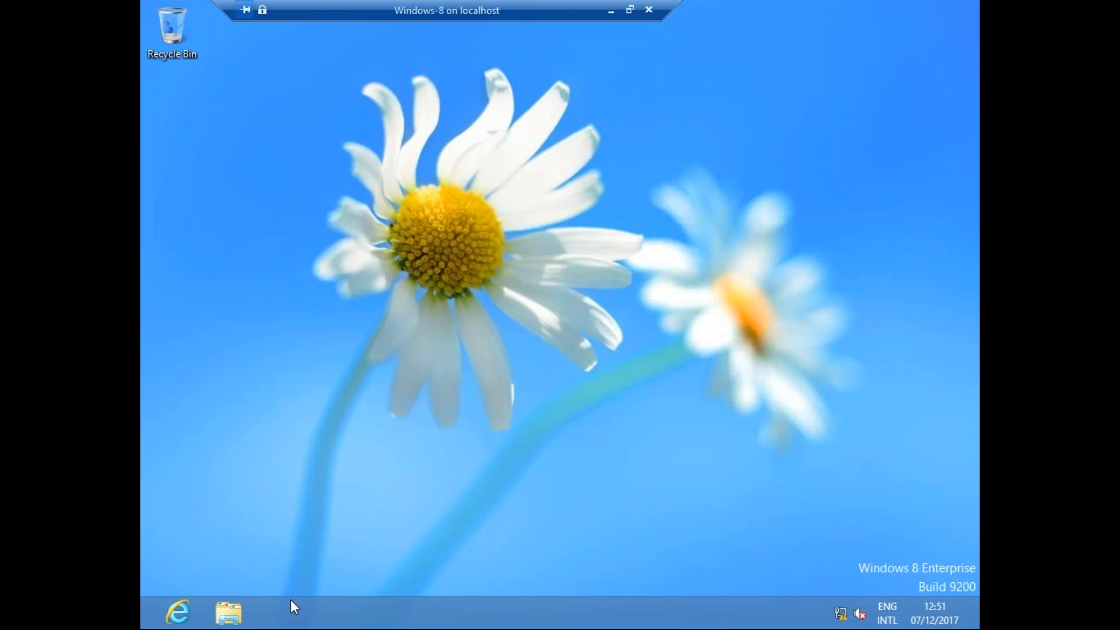
Open a command prompt on the Windows-8 client and run nslookup to check its default DNS server.
key(super+r)
text(cmd)
key(Return)
text(n)
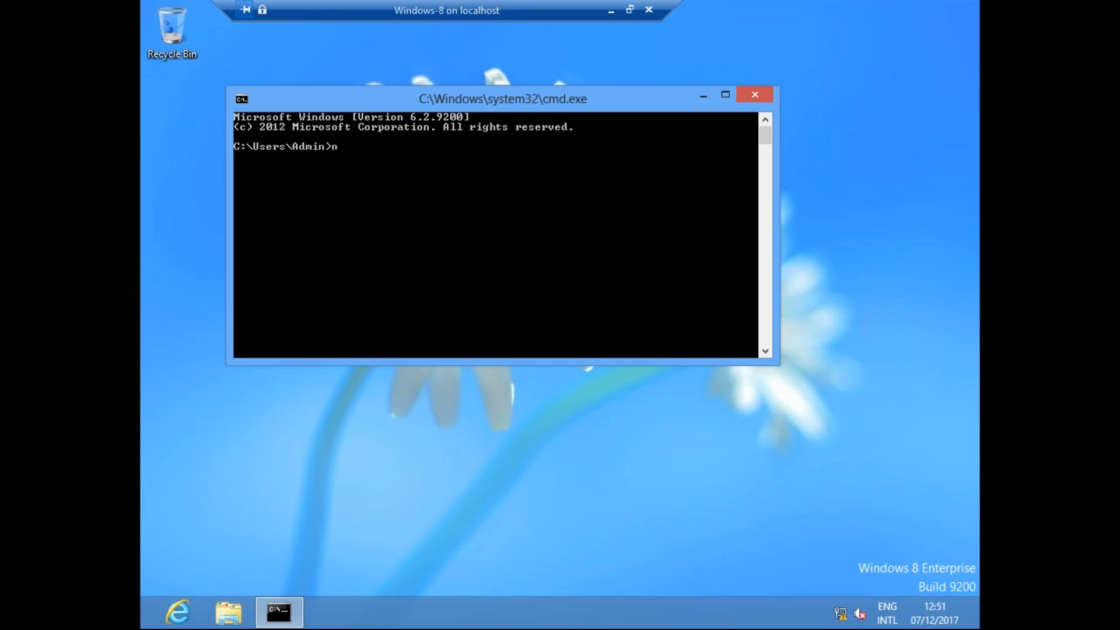
text(s;lookup)
key(Return)
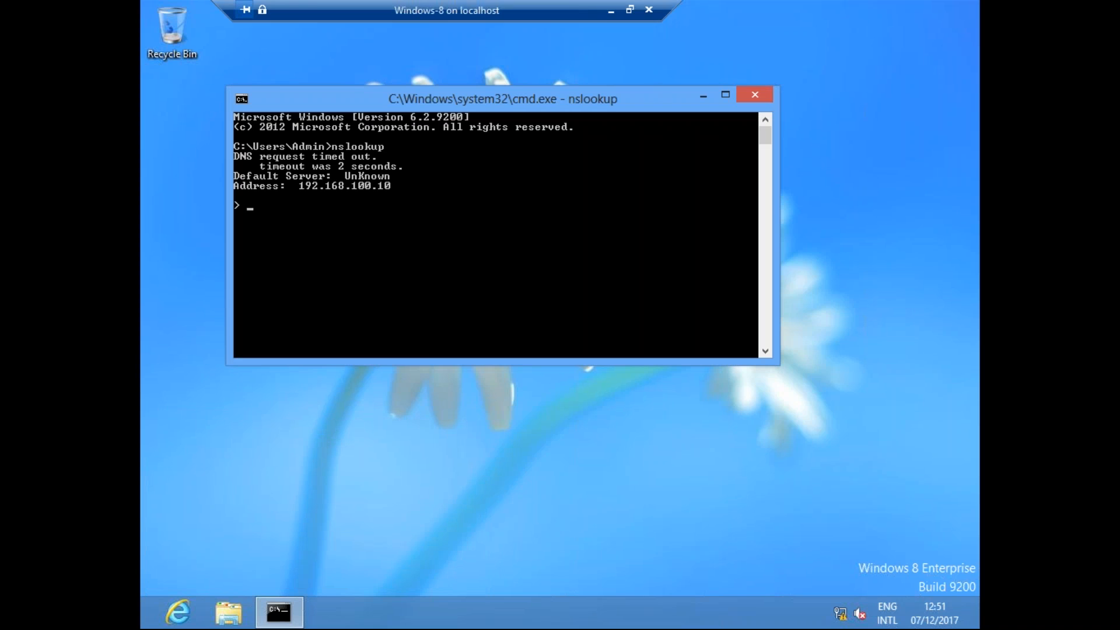
Switch back to VM-2 and close its DNS Manager console.
click(610, 10)
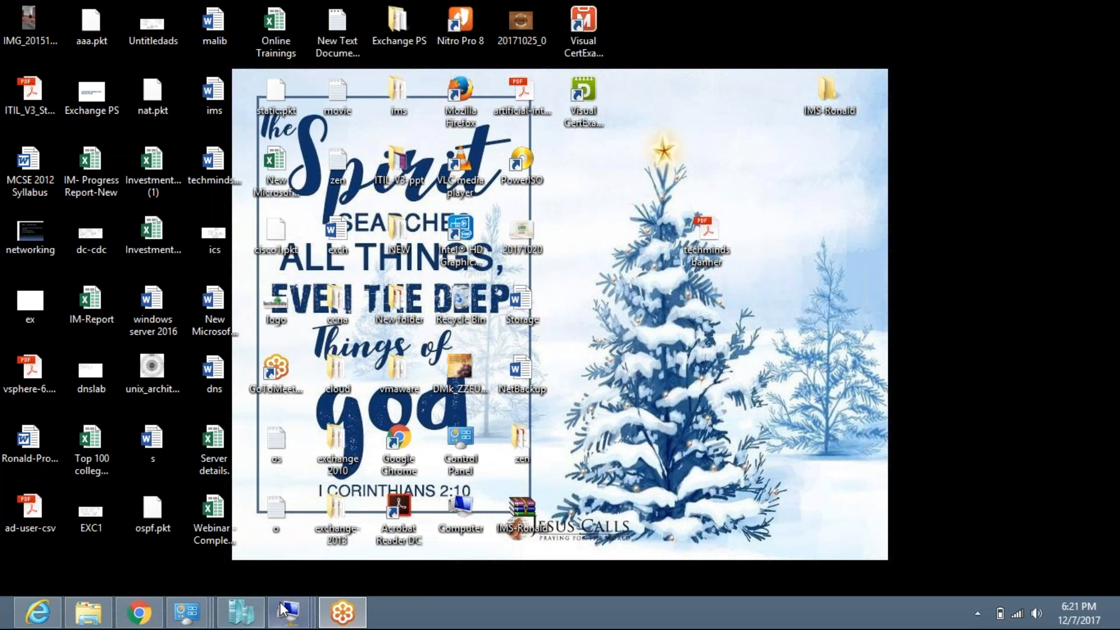
mouse_move(288, 612)
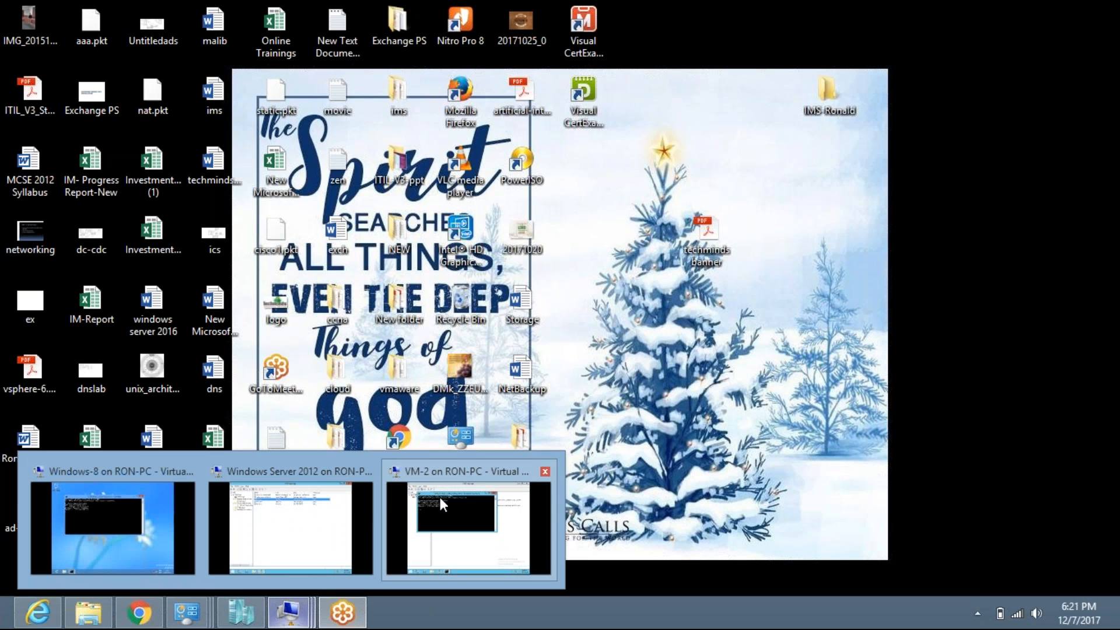
mouse_move(317, 522)
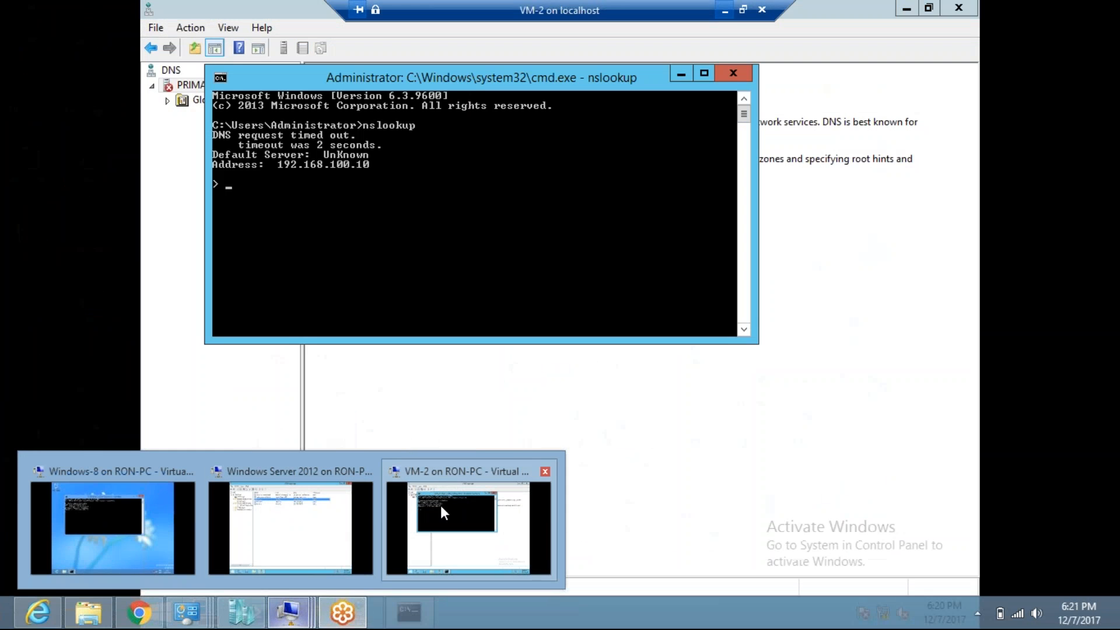
click(440, 505)
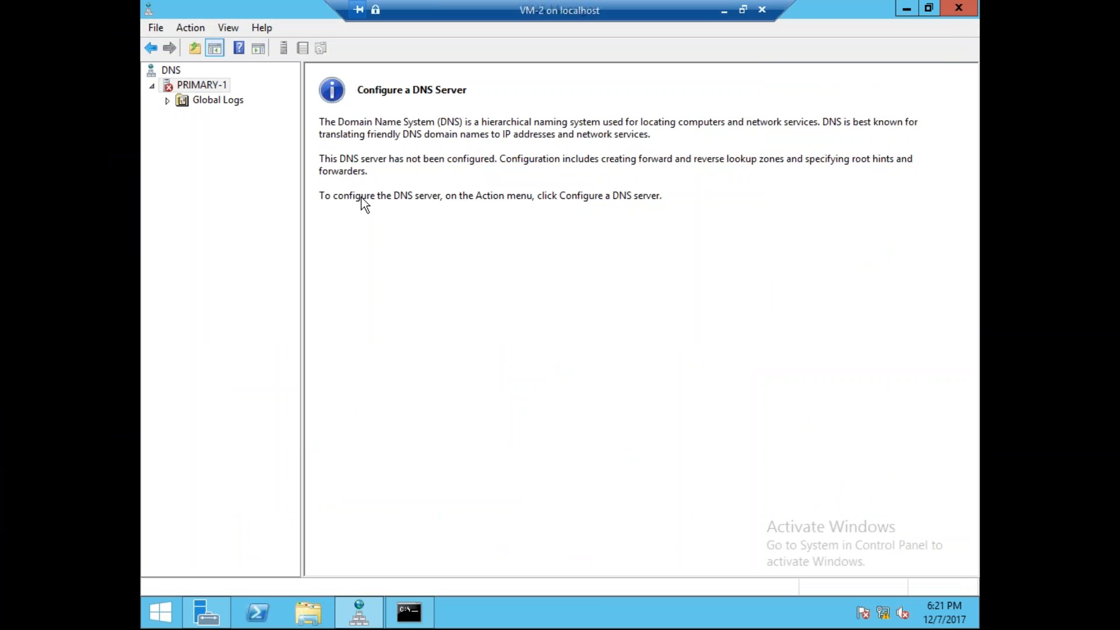
click(957, 9)
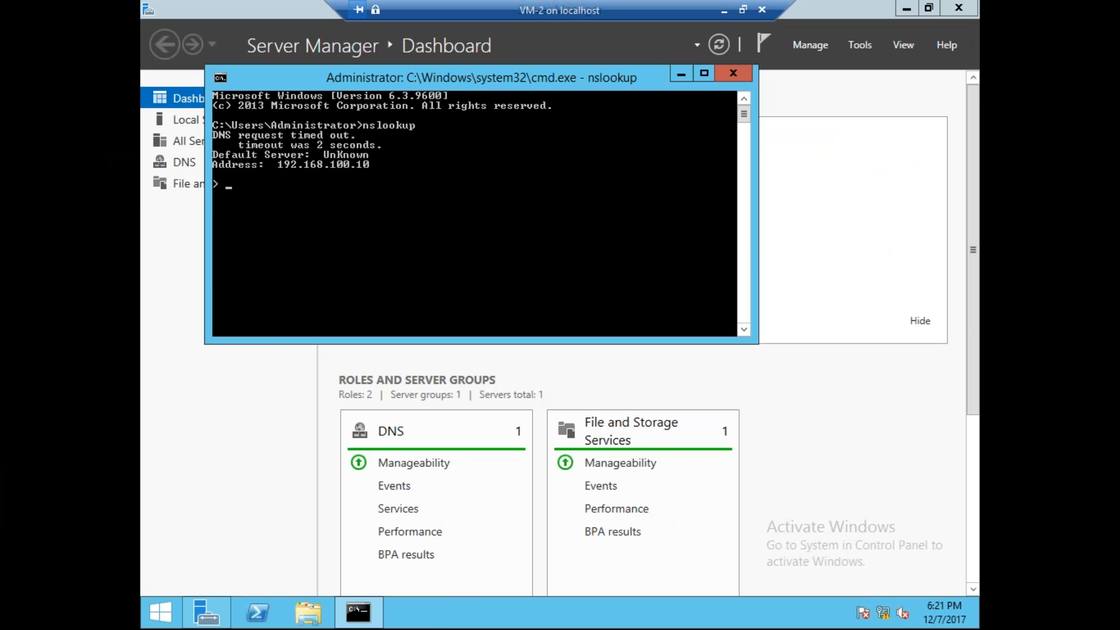
Switch to the Windows Server 2012 VM and check SERVER-2's lookup zone types and the tech.com records.
click(723, 10)
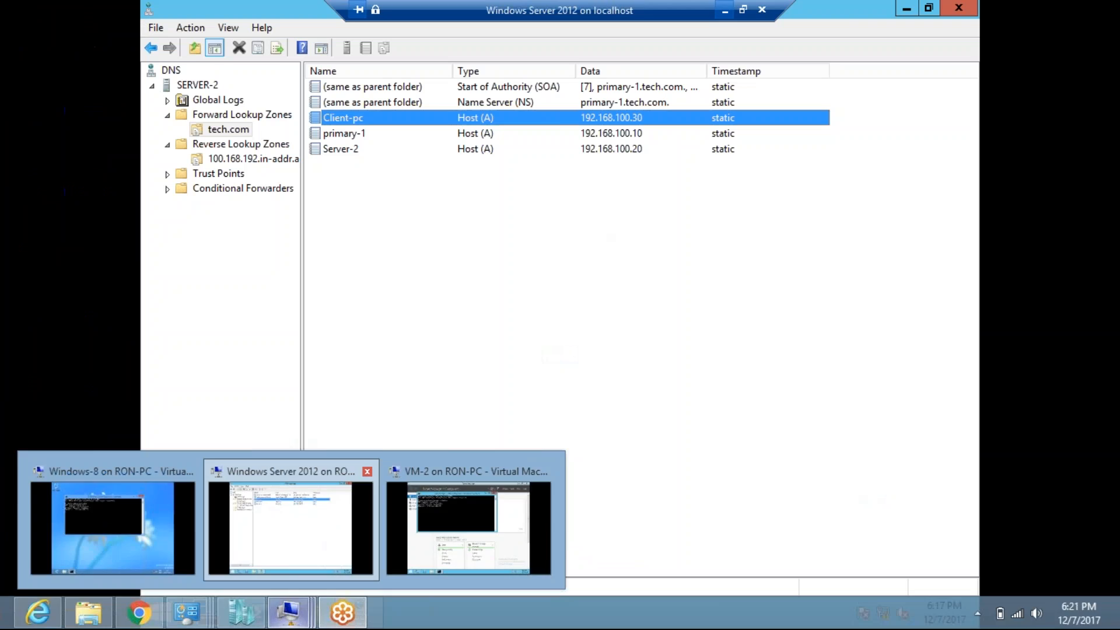
click(290, 525)
click(265, 115)
click(445, 90)
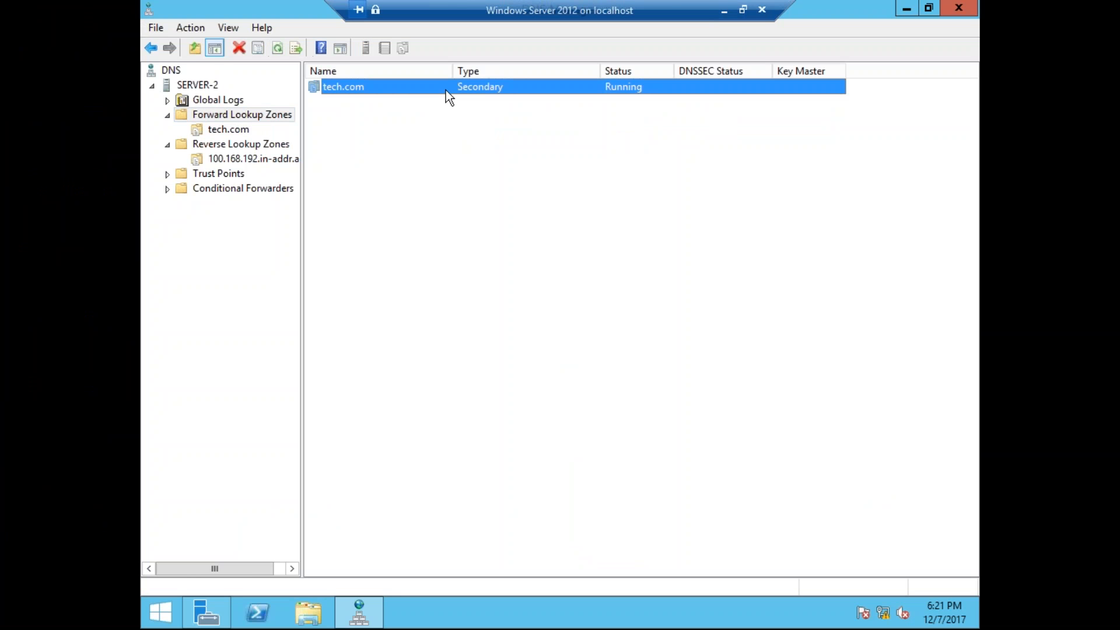
click(229, 138)
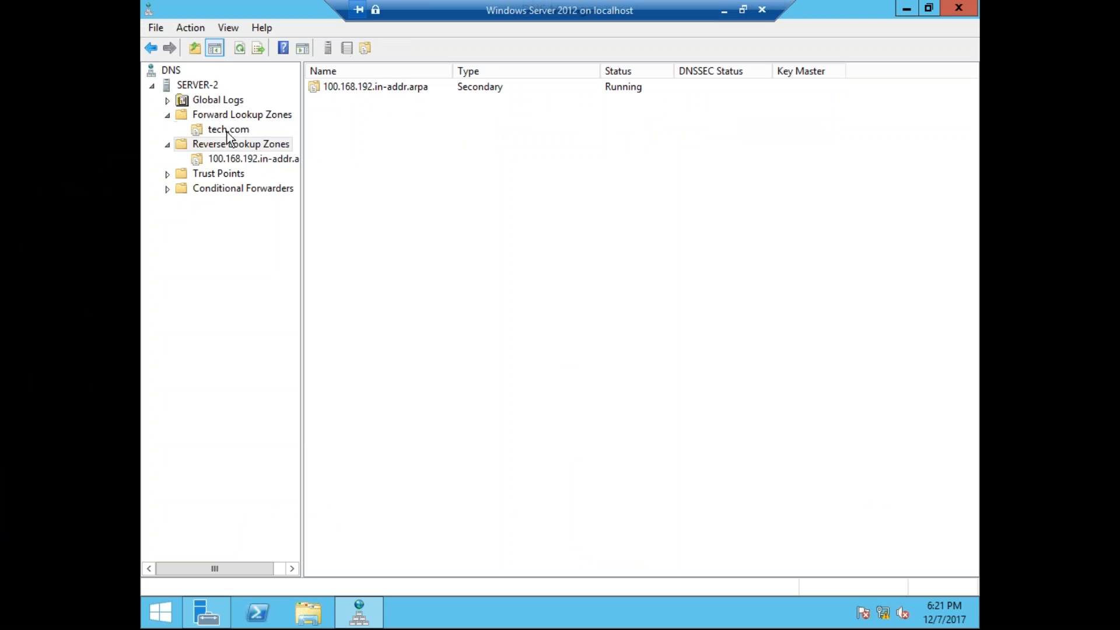
click(227, 132)
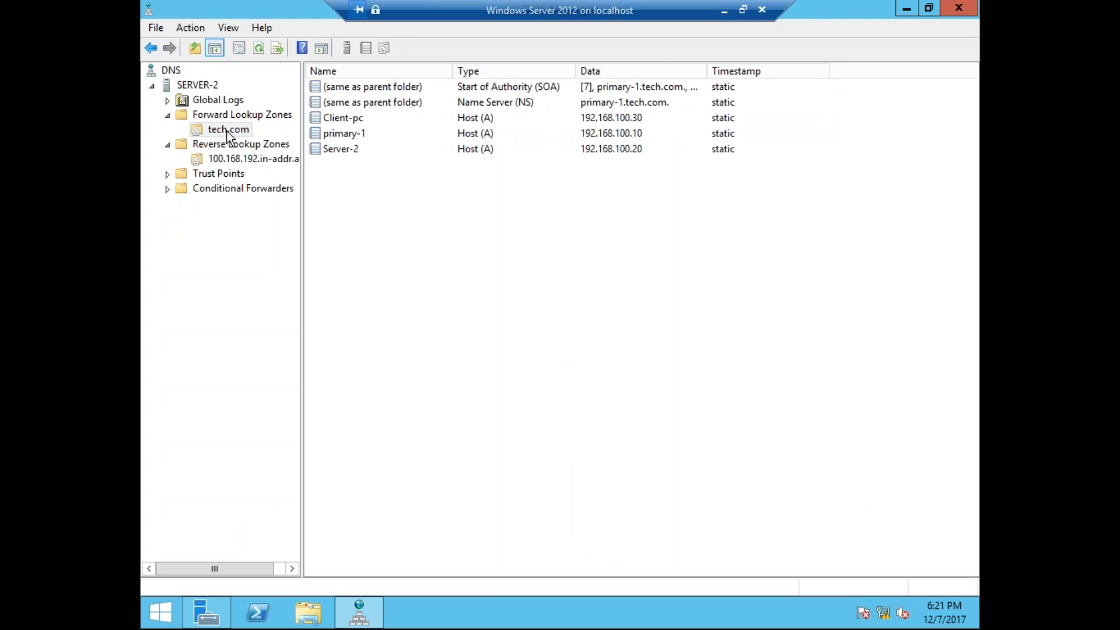
Open the Internet Protocol Version 4 (TCP/IPv4) properties of SERVER-2's Ethernet adapter.
right_click(884, 612)
click(860, 600)
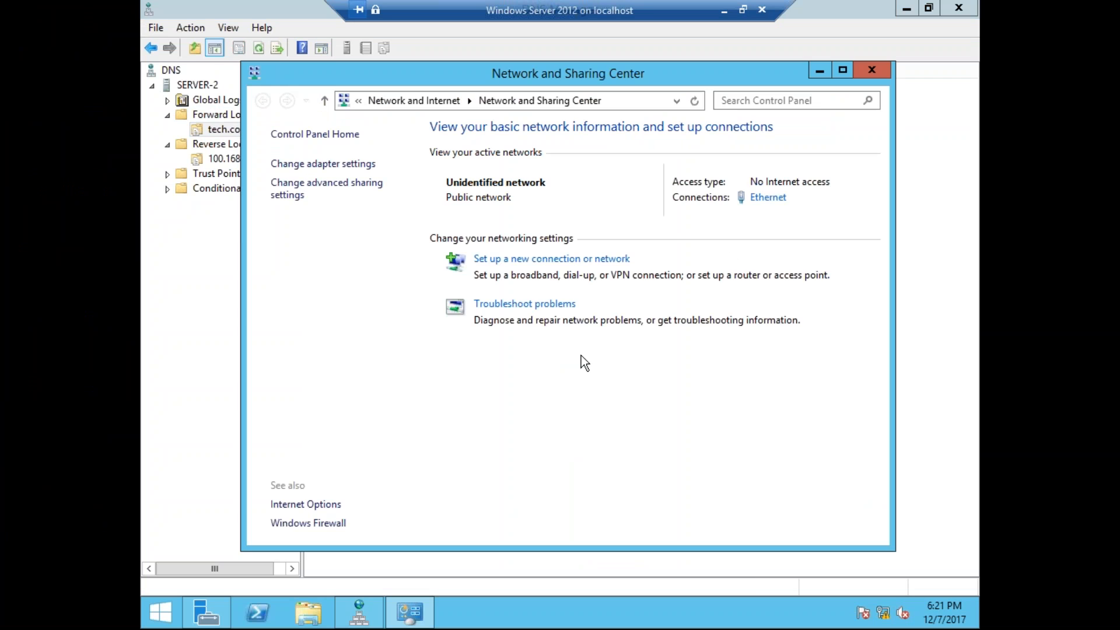
click(767, 198)
click(478, 442)
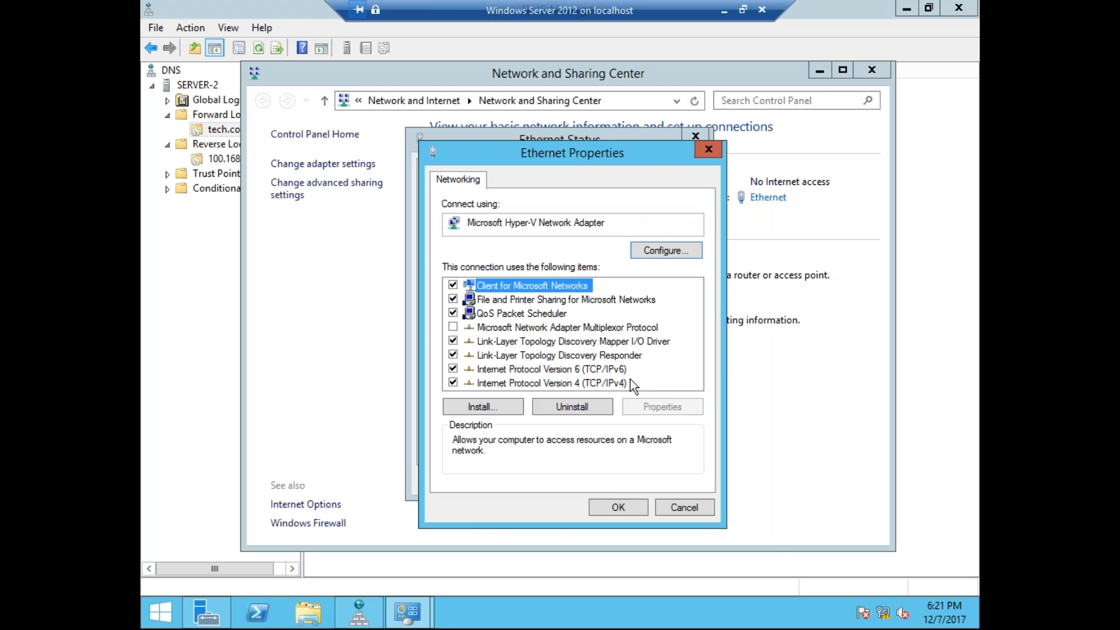
double_click(620, 382)
Set SERVER-2's IP address to 192.168.100.10, apply it and close the network windows.
click(714, 354)
key(BackSpace)
text(192 . 168 . 100 . 10)
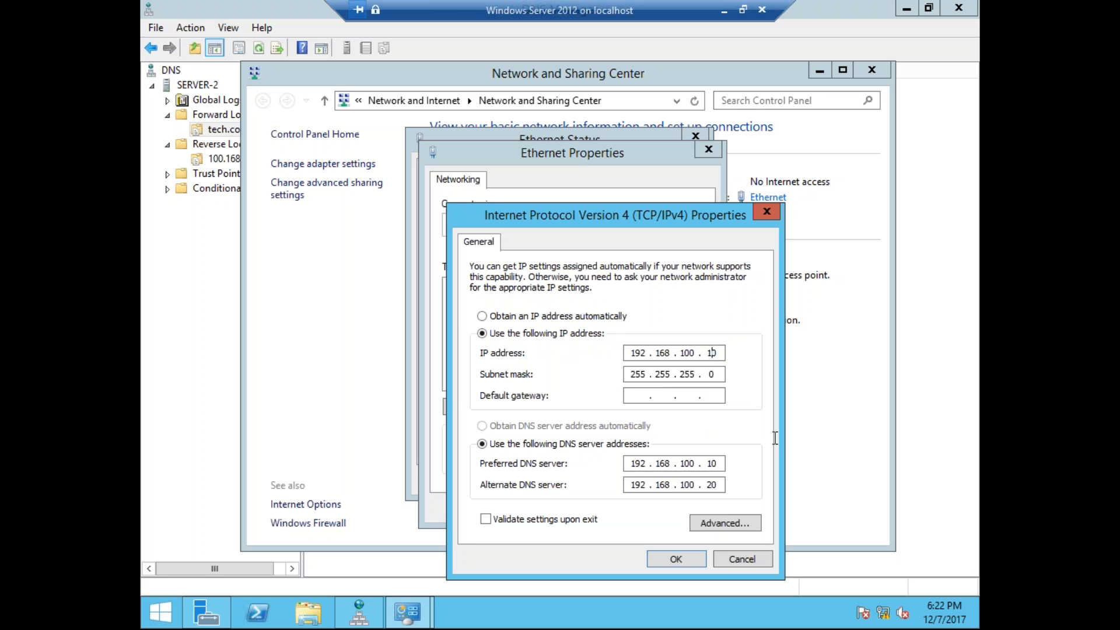
click(723, 353)
click(675, 559)
click(624, 507)
click(670, 479)
click(871, 70)
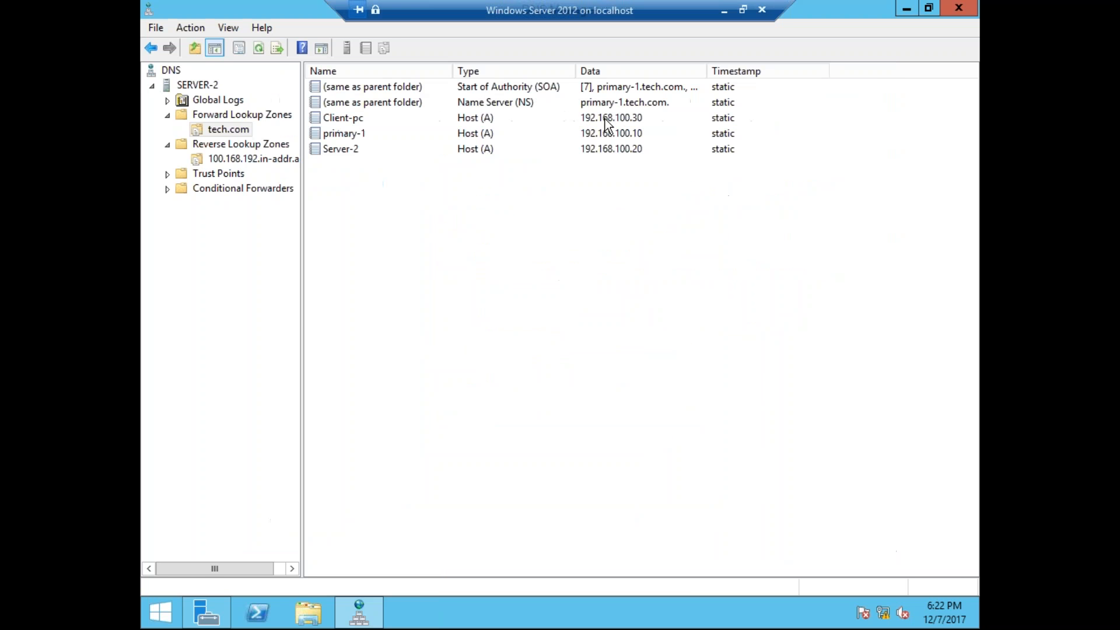
Check the tech.com zone's properties and available zone actions, and view the reverse lookup zone's type.
right_click(235, 128)
click(280, 295)
click(721, 104)
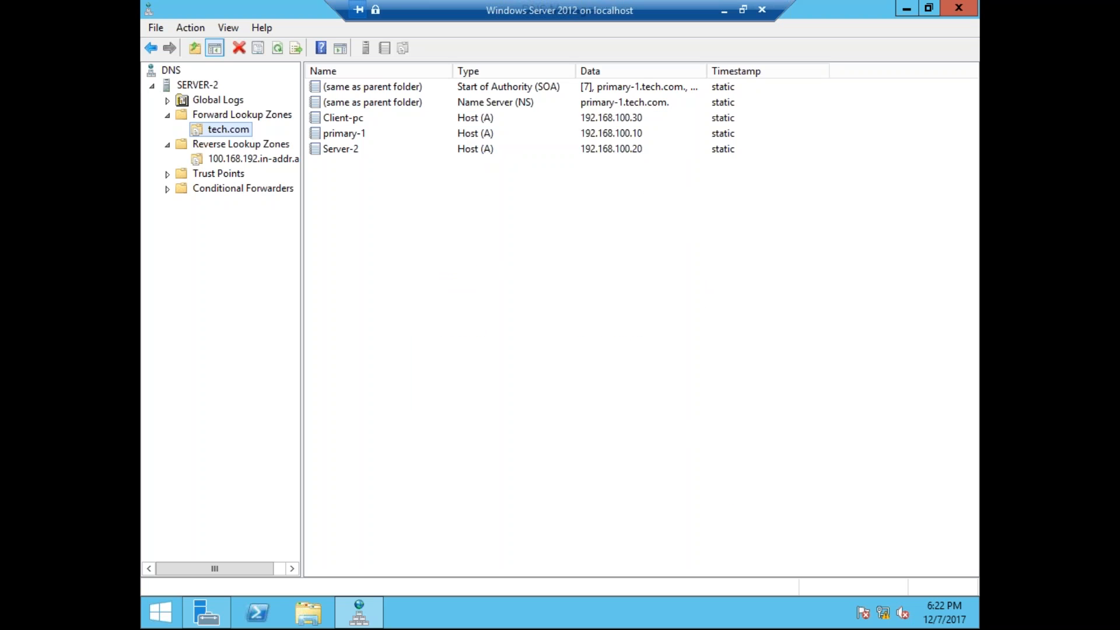
right_click(235, 135)
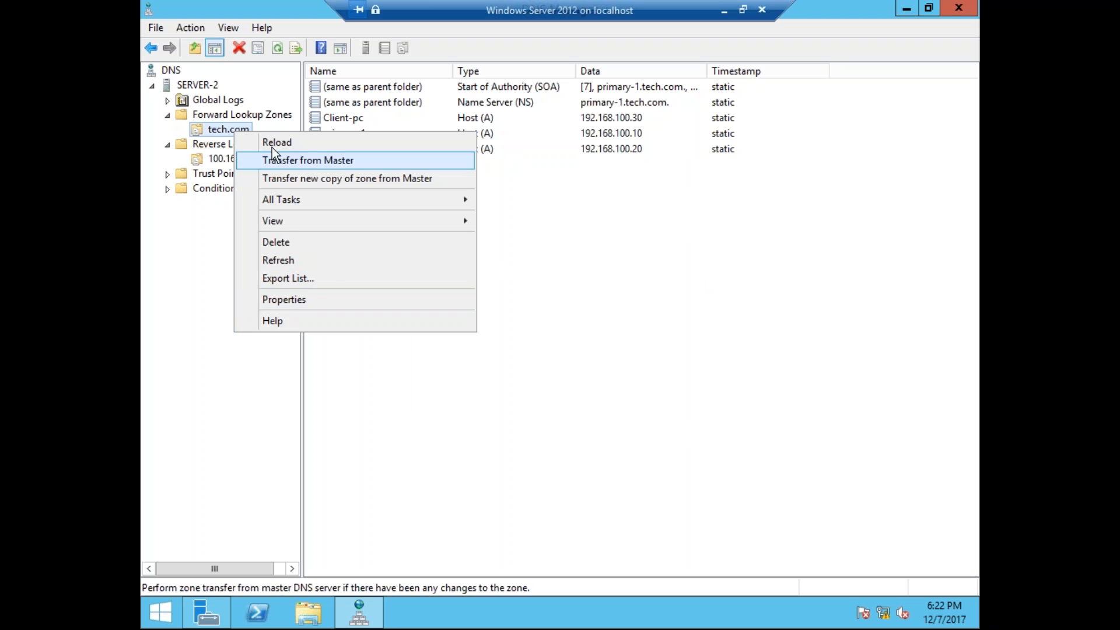
click(272, 117)
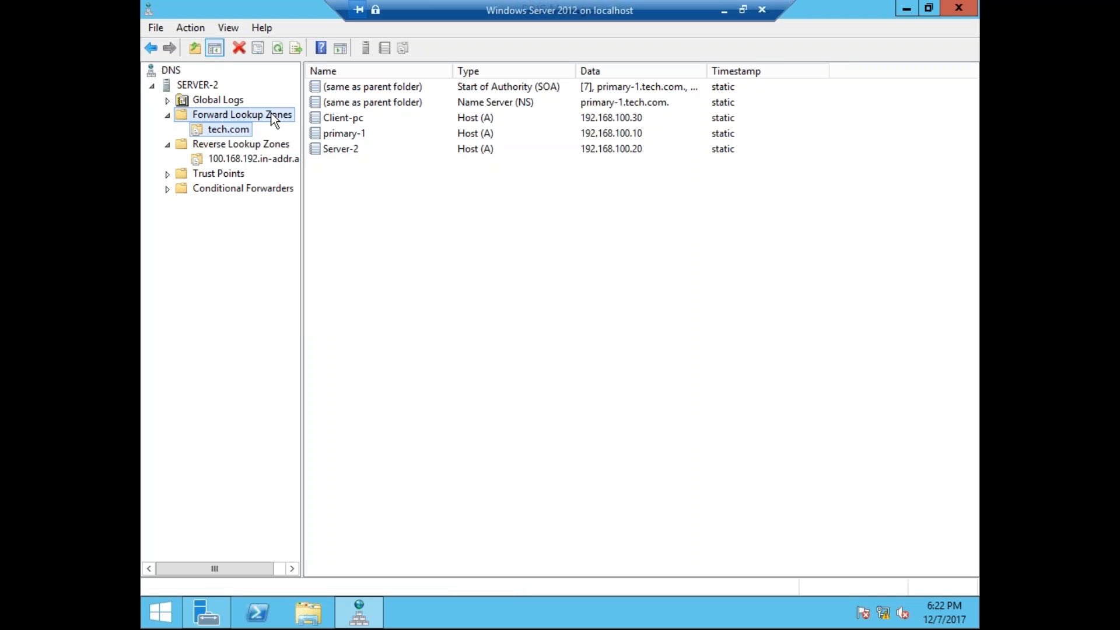
click(244, 146)
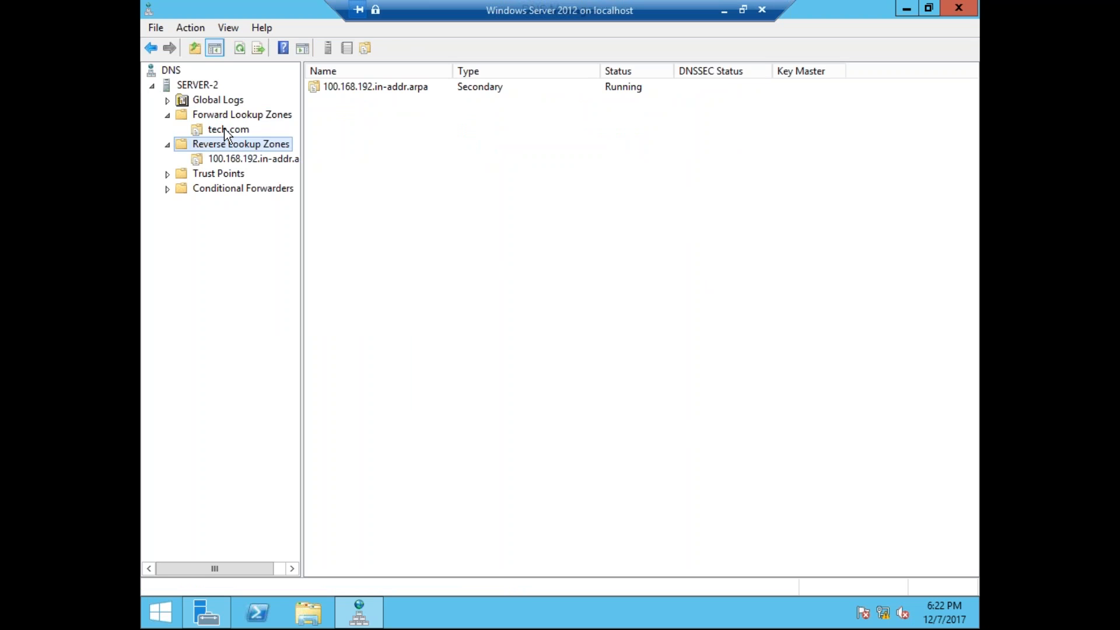
Change the tech.com forward lookup zone's type to Primary zone in its properties.
click(224, 128)
right_click(224, 128)
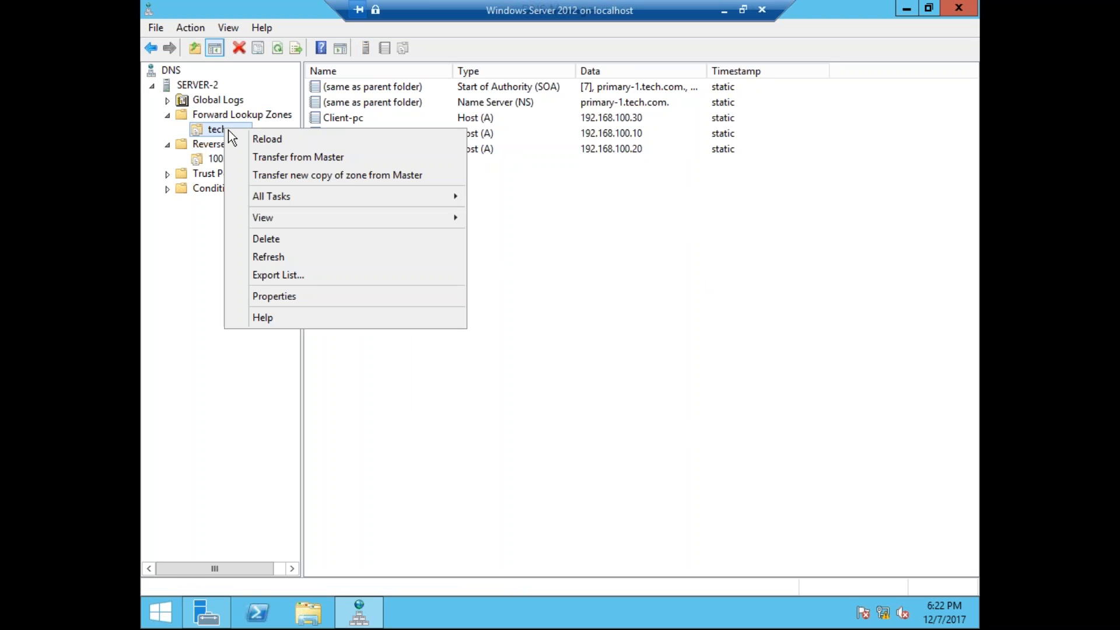
click(295, 296)
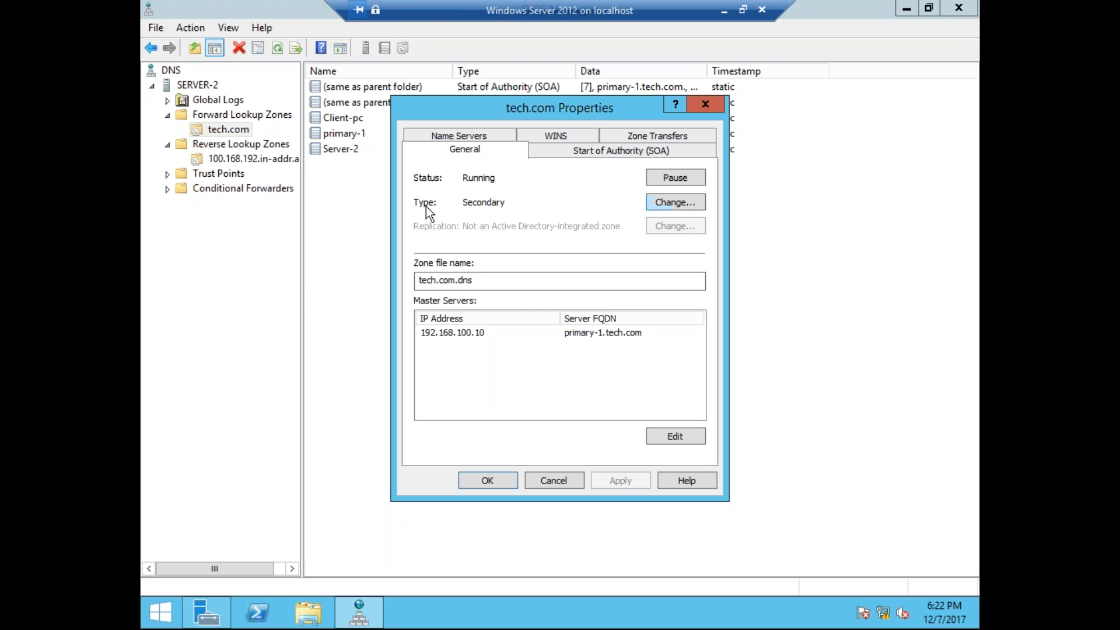
click(679, 196)
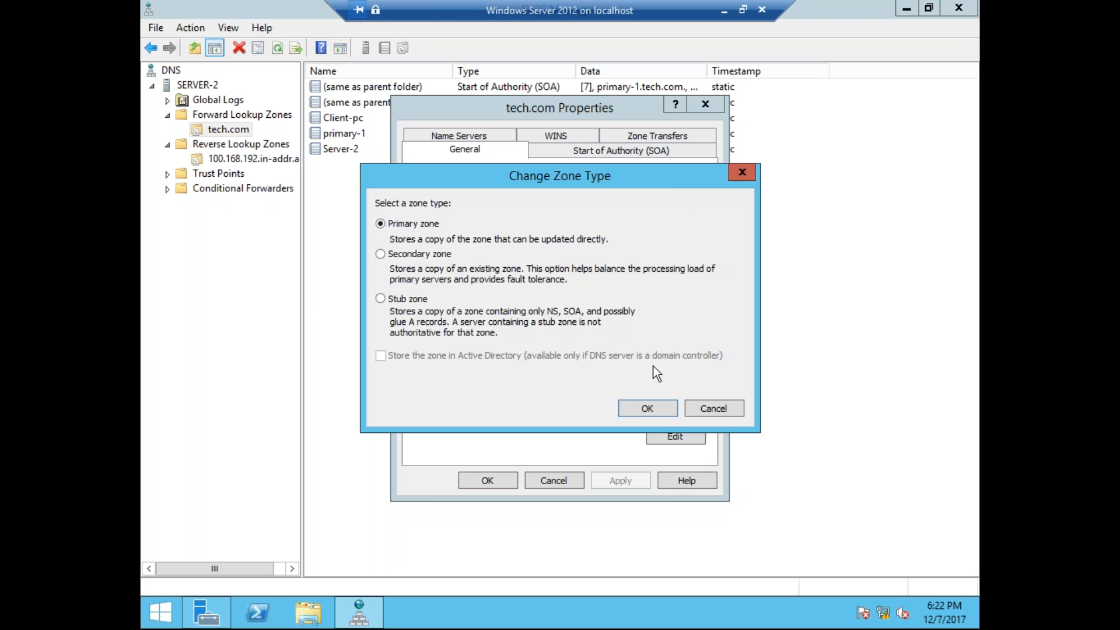
click(650, 407)
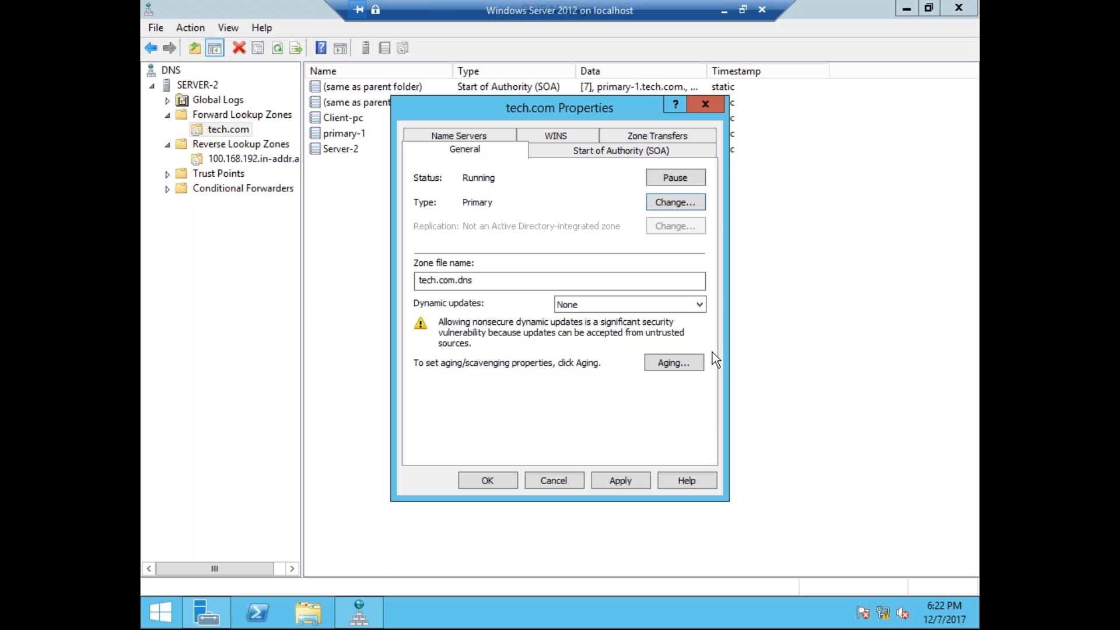
Set tech.com's dynamic updates to Nonsecure and secure, apply the change, and close the zone properties after viewing its name servers.
click(701, 305)
click(638, 331)
click(620, 481)
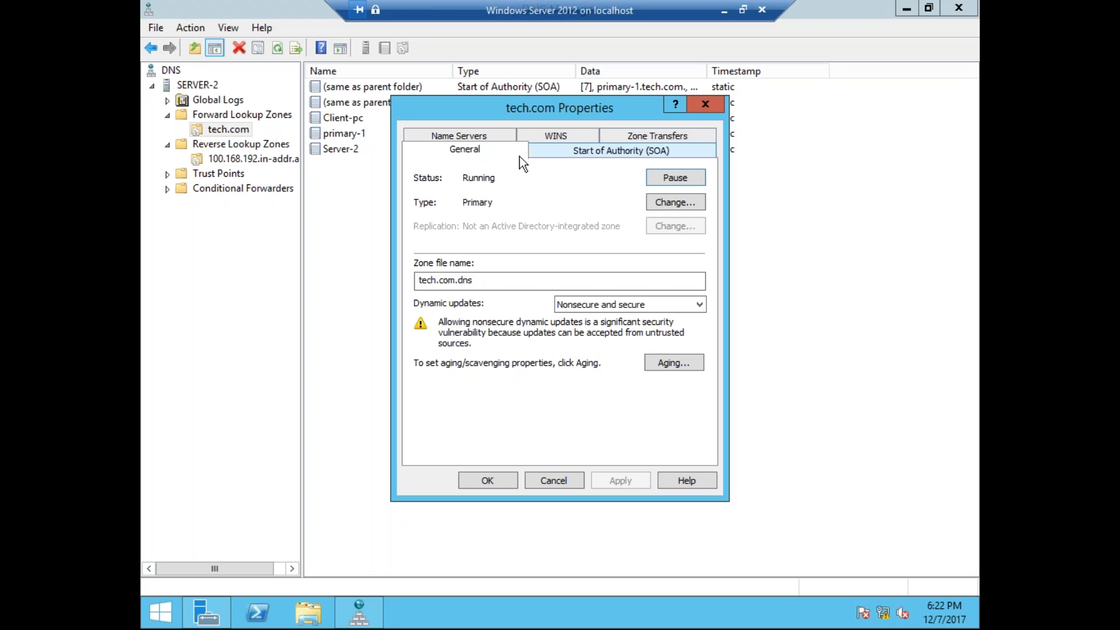
click(486, 139)
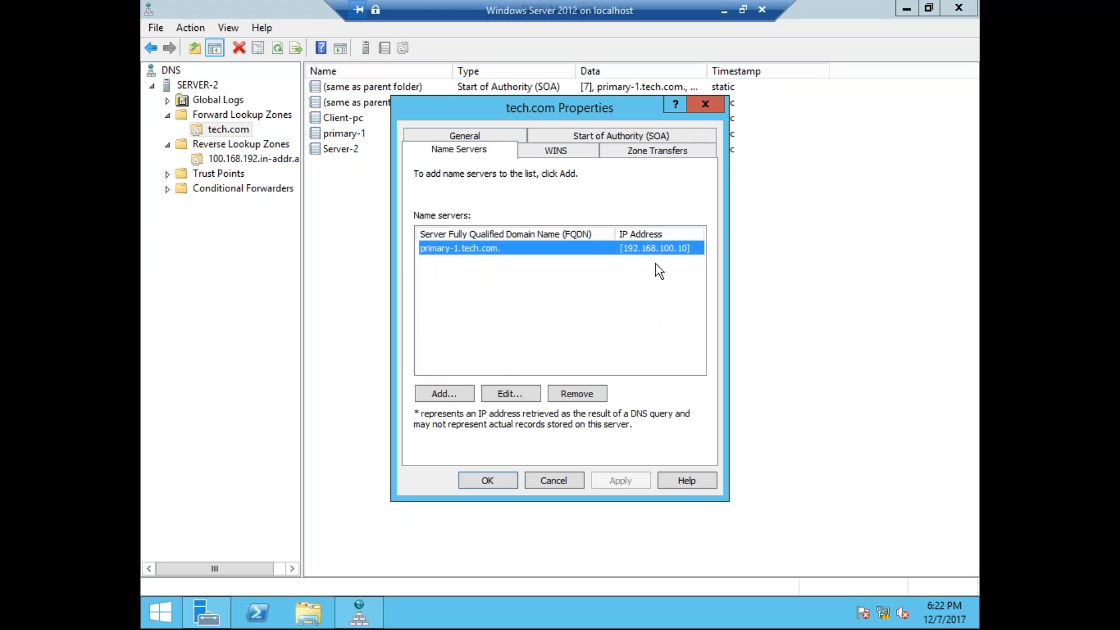
click(495, 480)
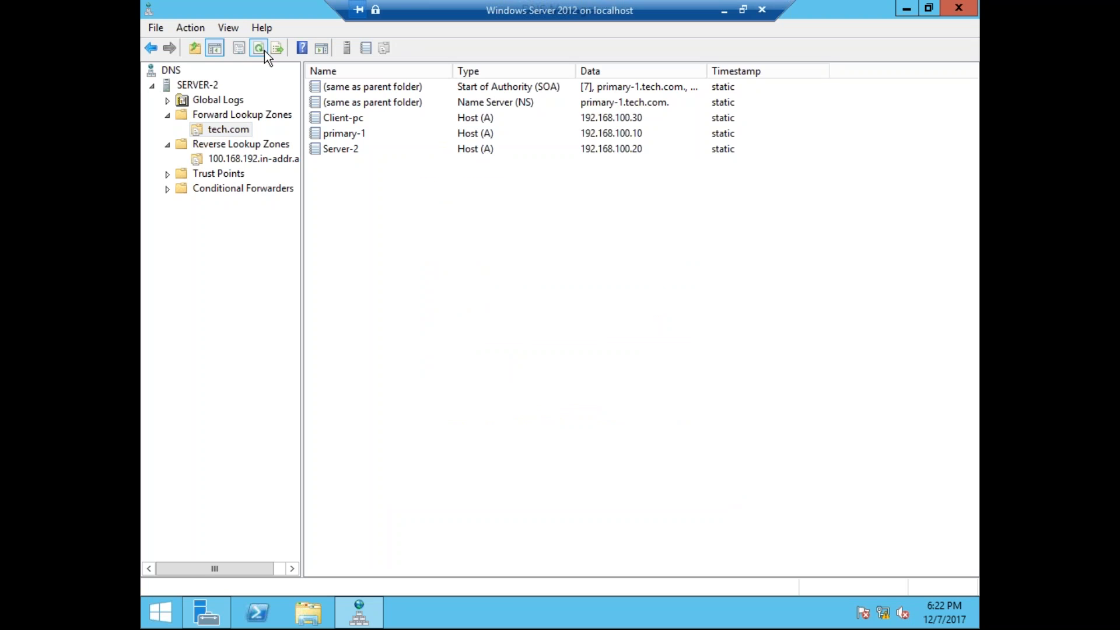
Refresh the tech.com zone and change the 100.168.192.in-addr.arpa reverse zone's type to Primary zone.
click(261, 51)
click(239, 117)
click(230, 129)
click(239, 160)
right_click(247, 160)
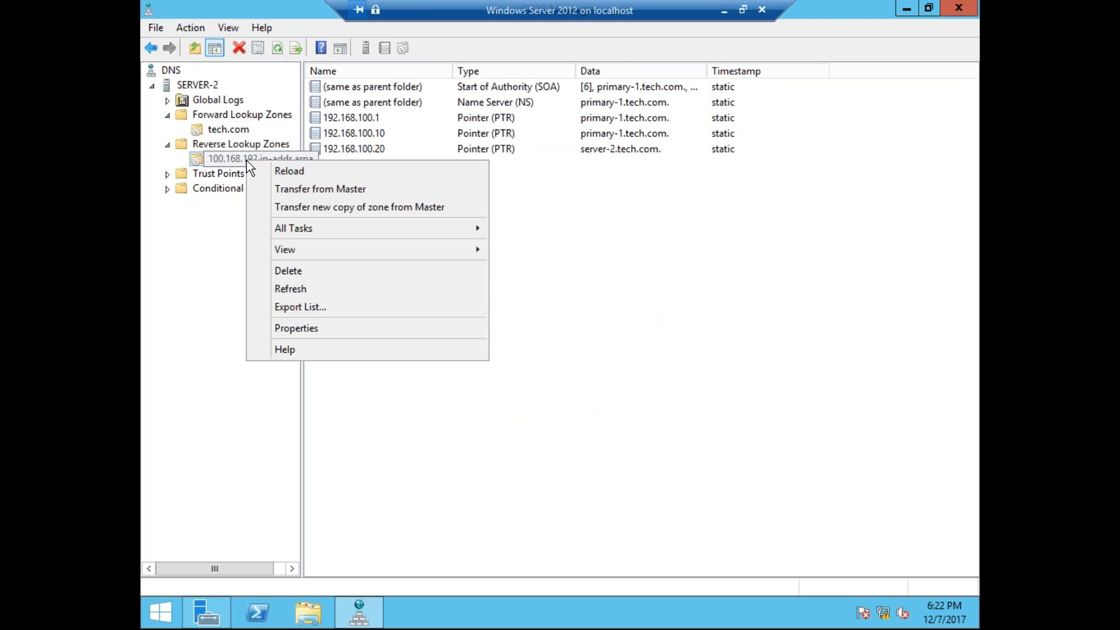
click(289, 328)
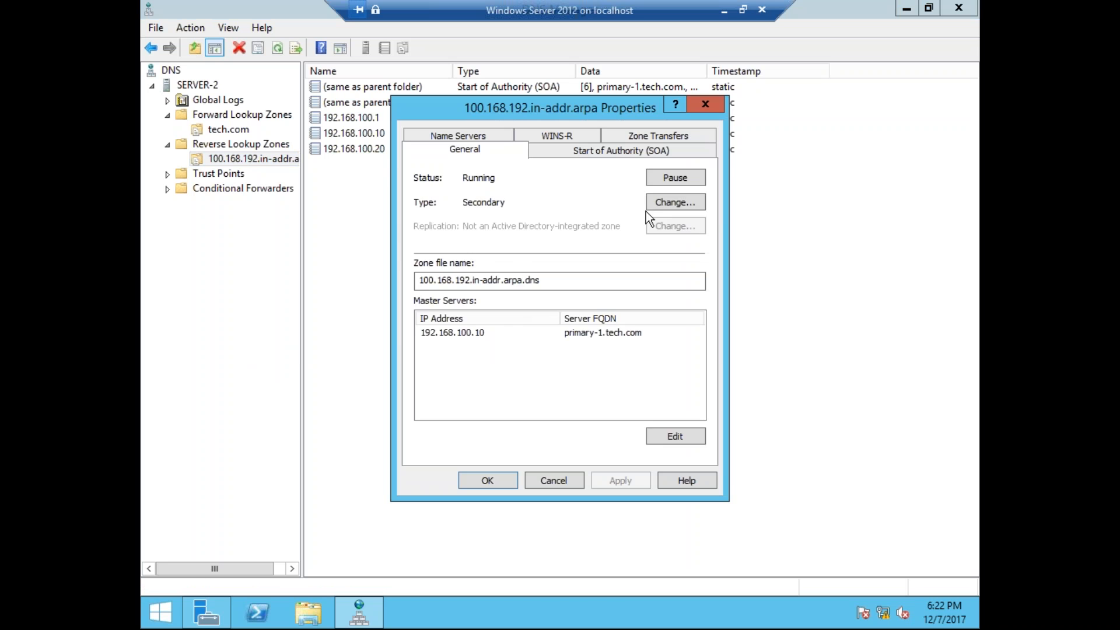
click(669, 203)
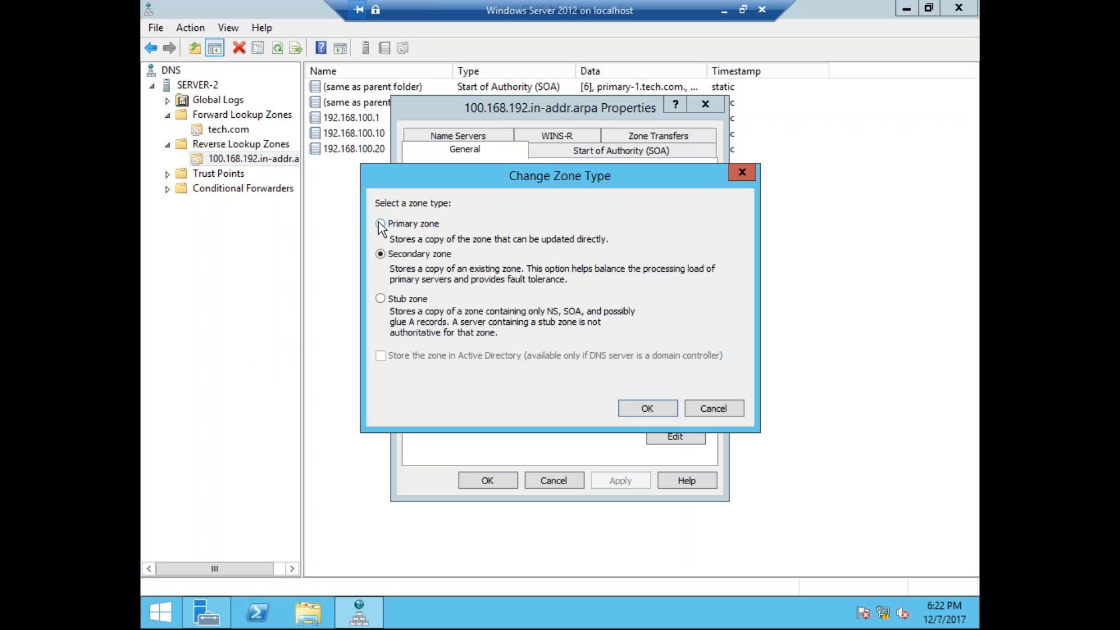
click(653, 402)
Set the reverse zone's dynamic updates to Nonsecure and secure, apply the change and close its properties.
click(670, 304)
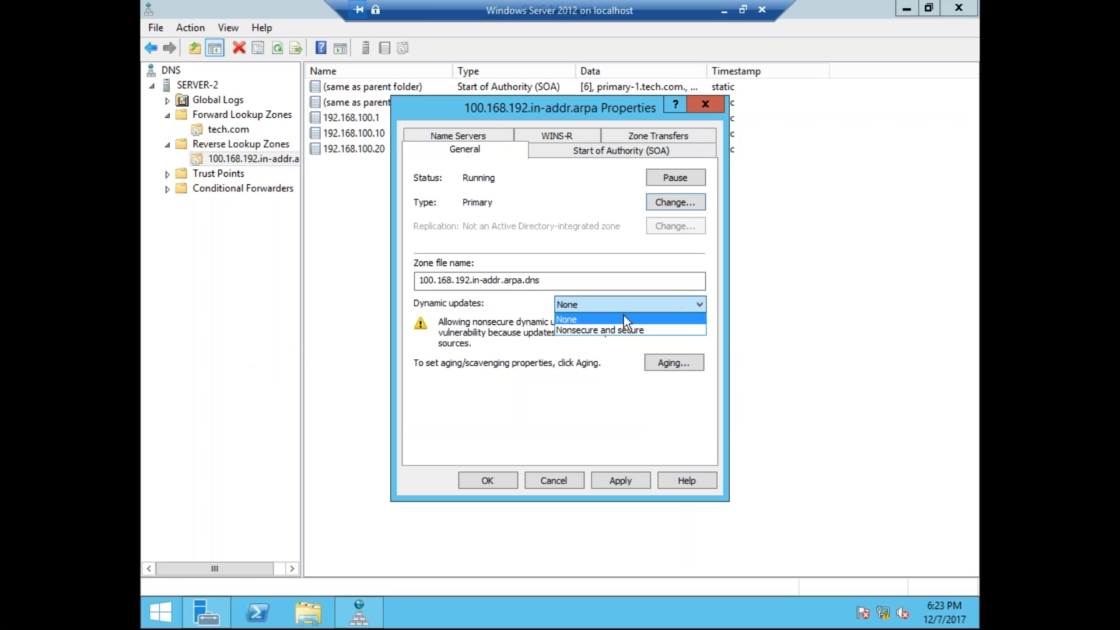
click(607, 330)
click(620, 479)
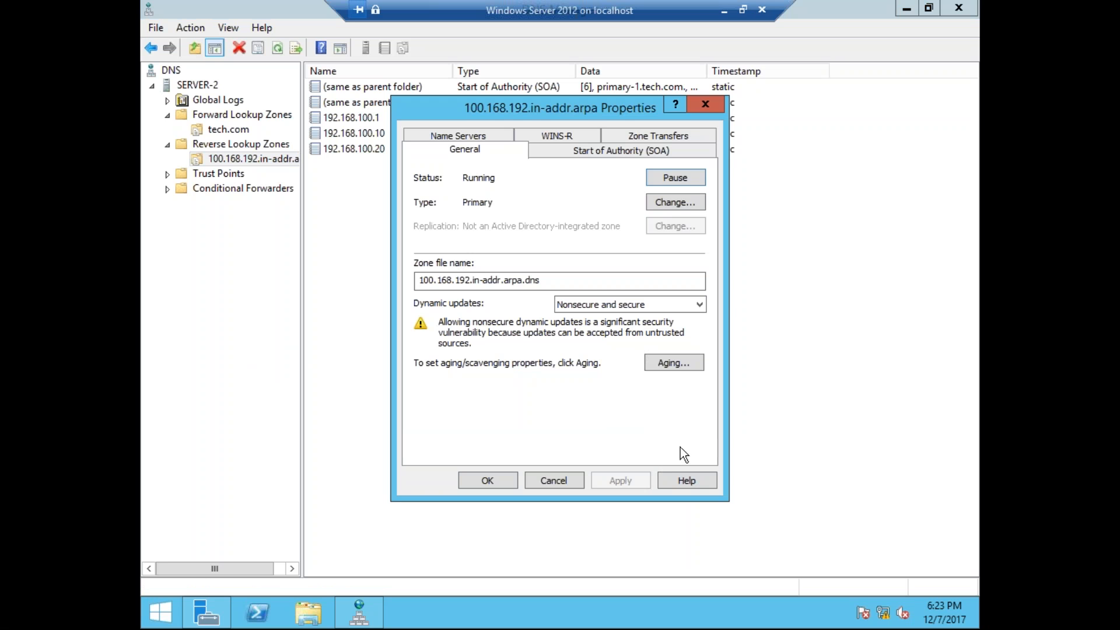
click(503, 480)
Refresh the tech.com zone and open the name server list in its properties.
click(223, 130)
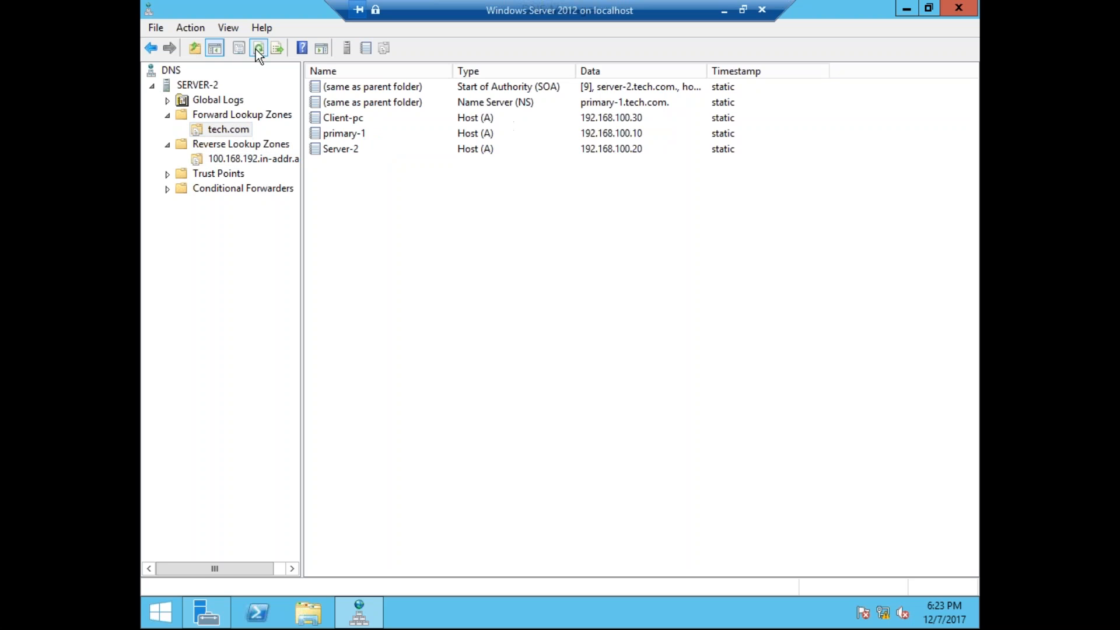
click(239, 129)
right_click(240, 134)
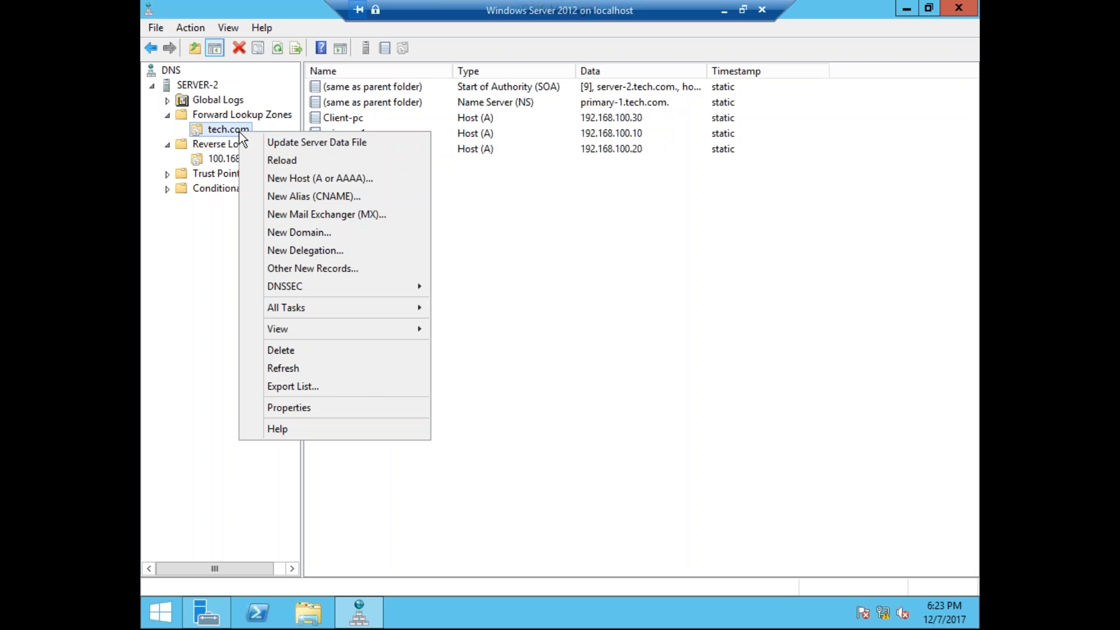
click(304, 409)
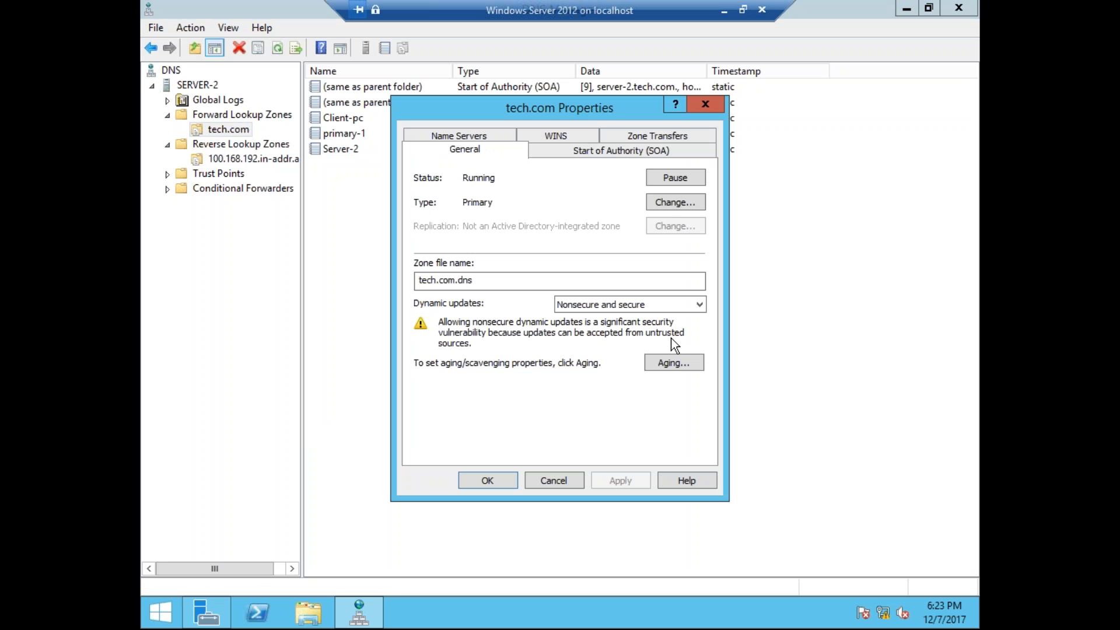
click(504, 134)
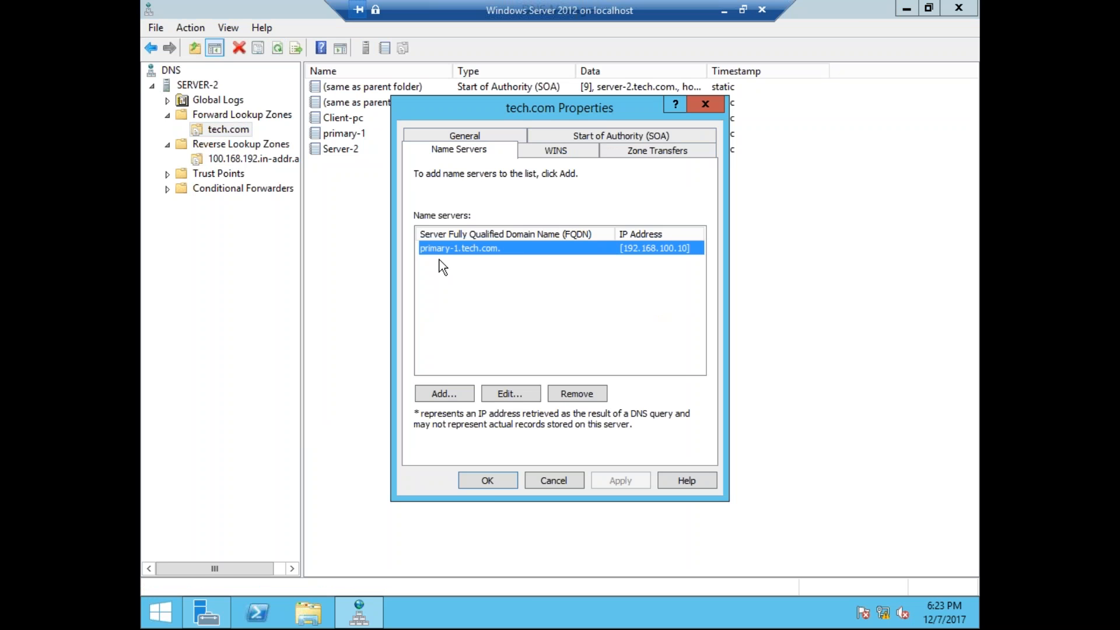
Try to re-enter the IP address of the primary-1.tech.com name server record and resolve the name again.
click(506, 394)
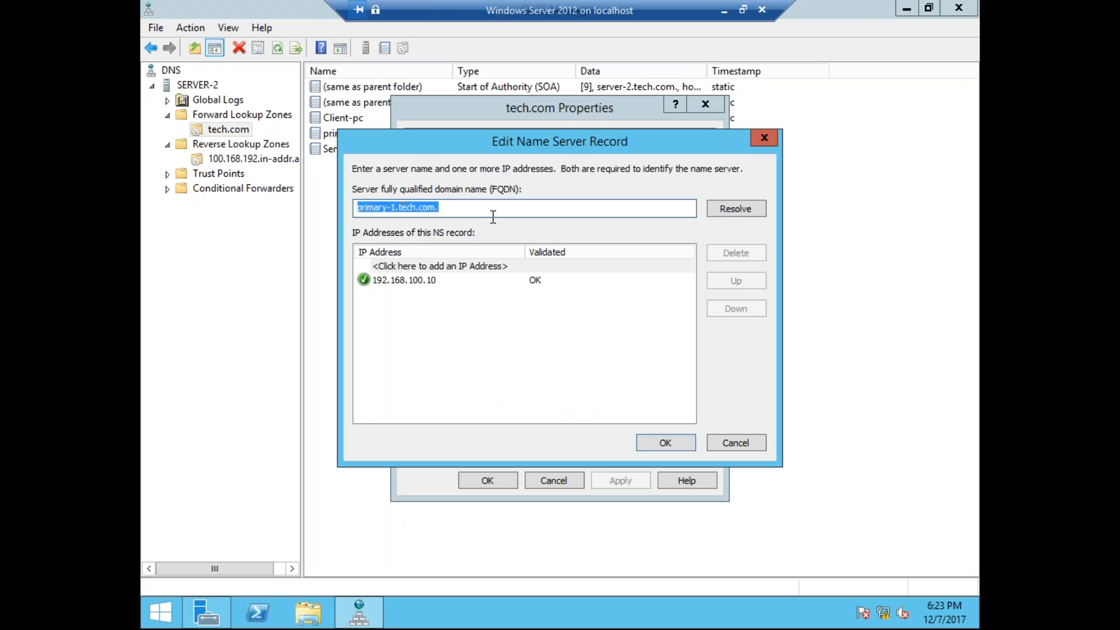
click(438, 264)
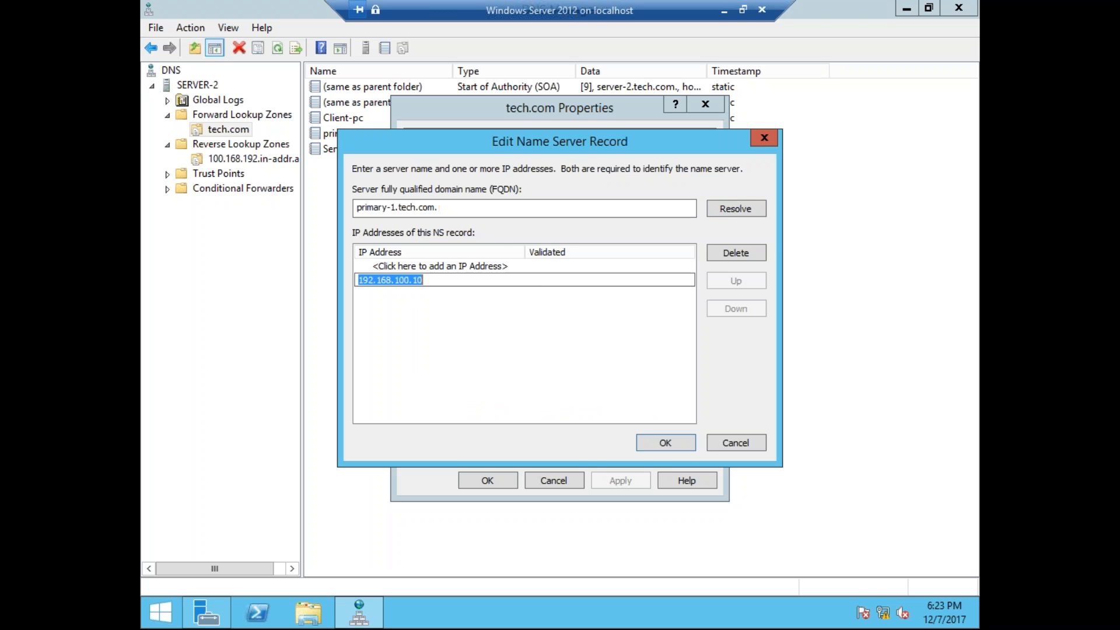
text(192.168.100.10)
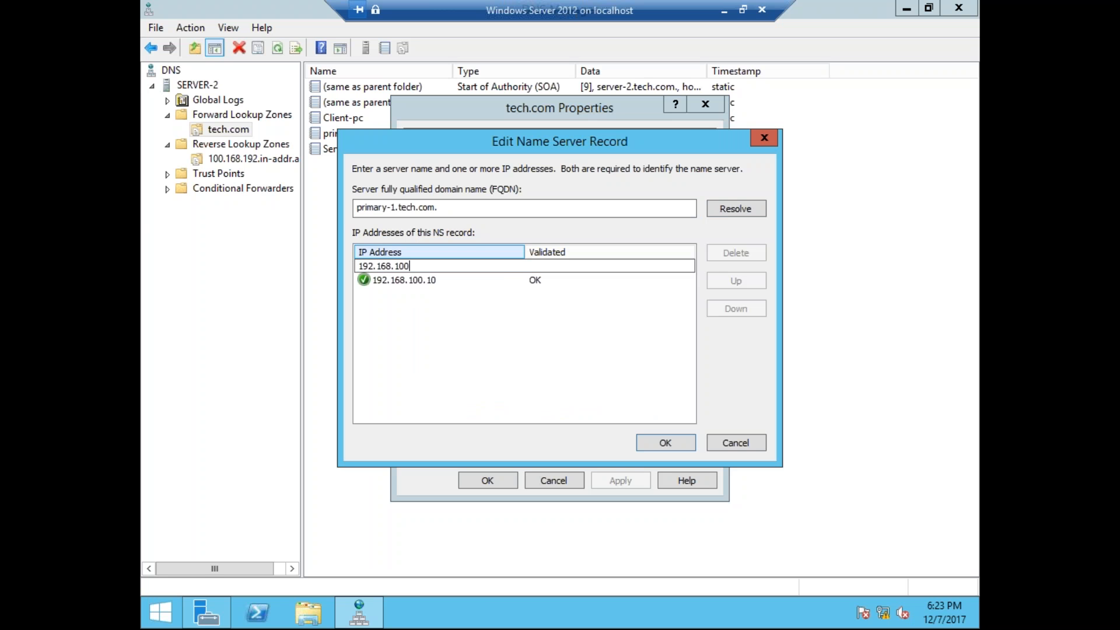
click(427, 282)
click(735, 253)
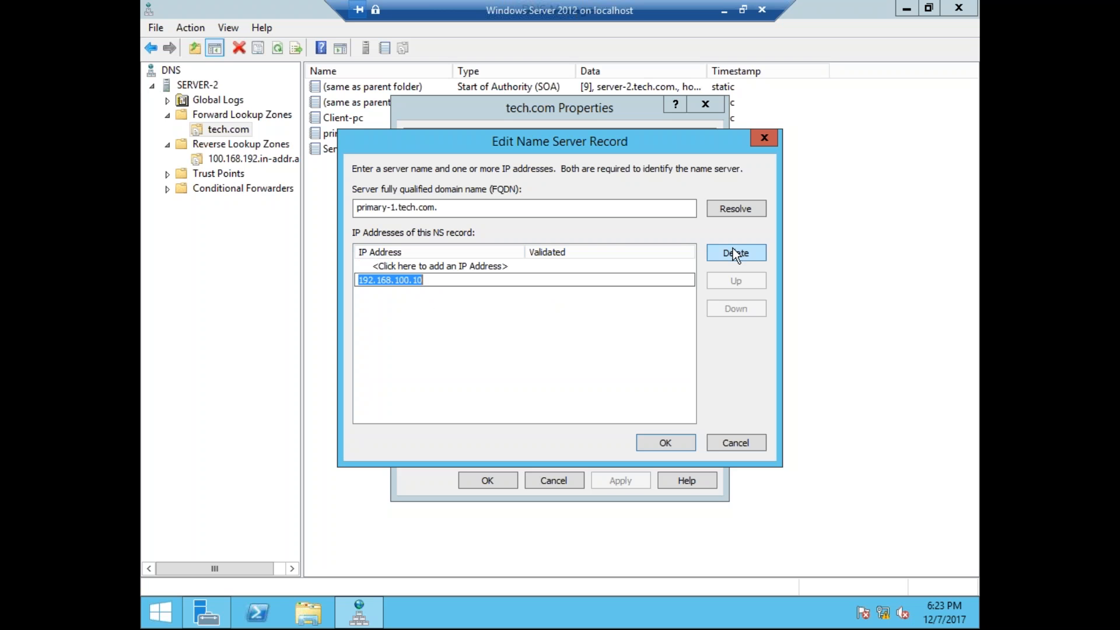
click(746, 209)
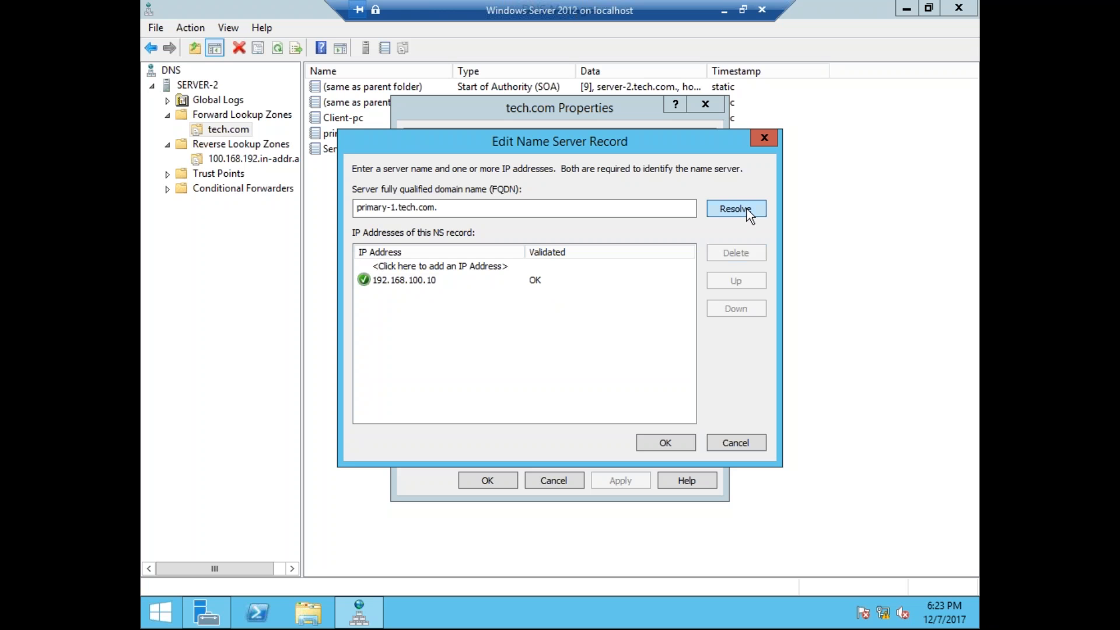
click(688, 443)
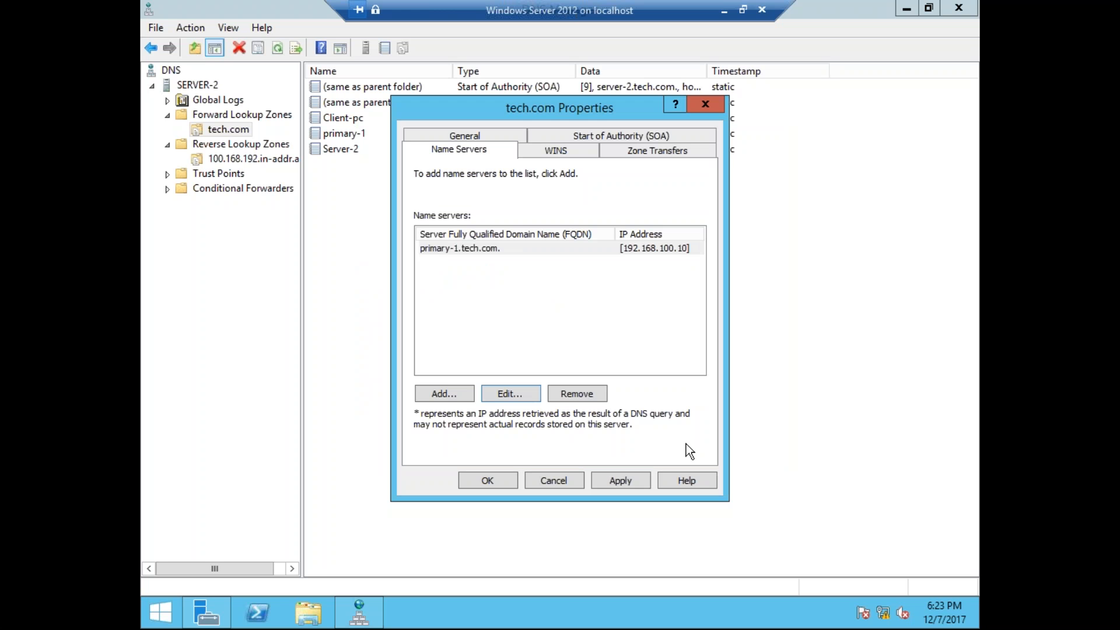
Replace the primary-1.tech.com name server with a new record named 192.168.100.10, resolve it, and apply and close the properties.
click(490, 251)
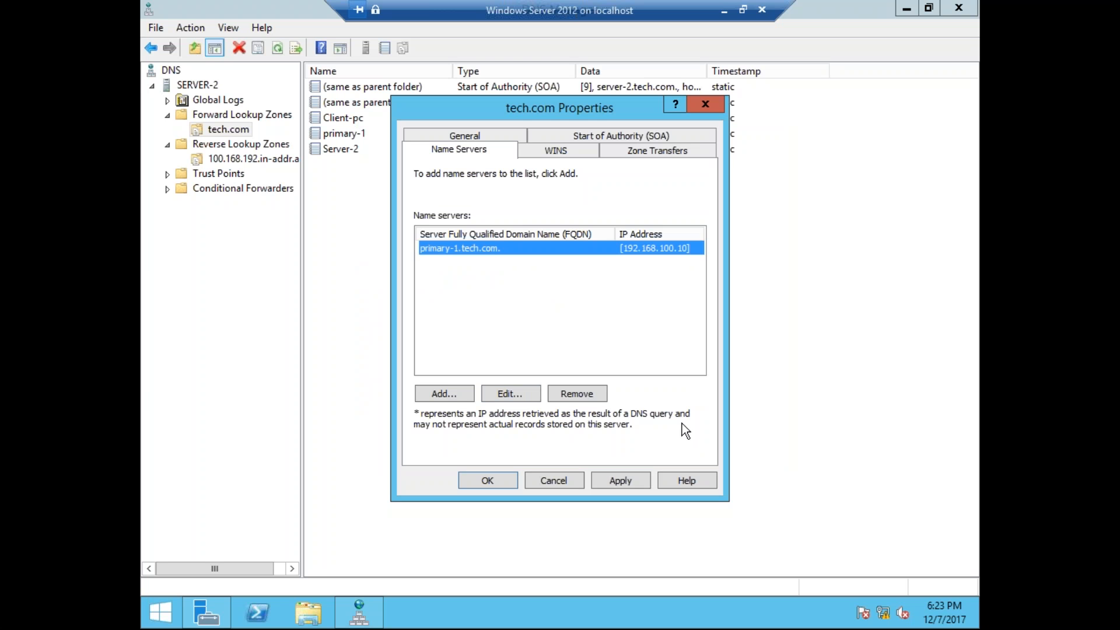
click(579, 392)
click(446, 396)
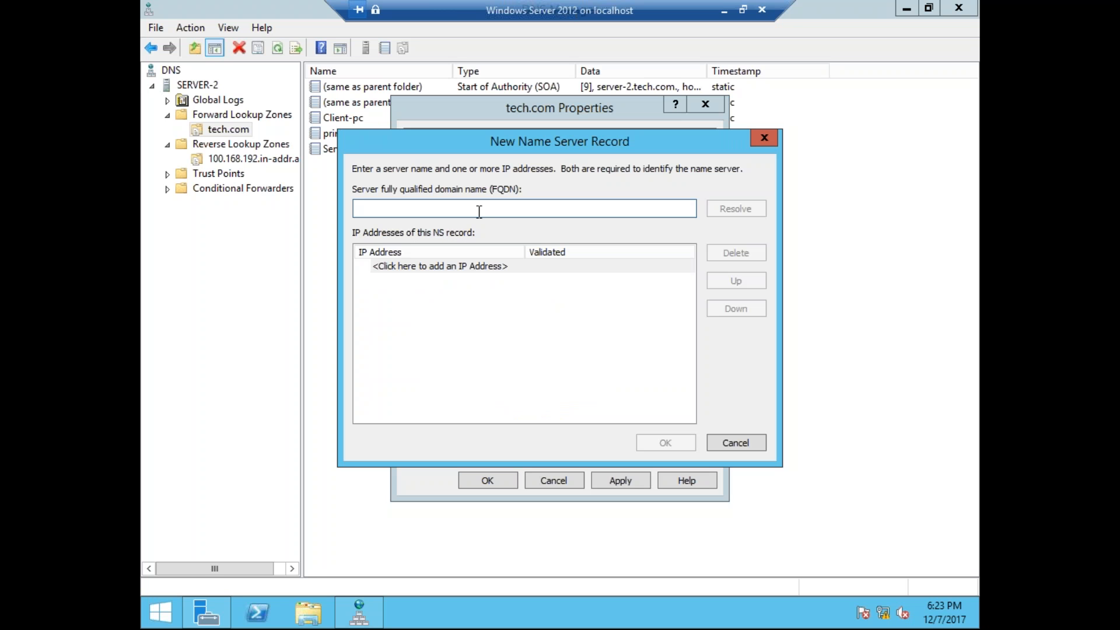
text(192)
key(BackSpace)
text(2)
key(BackSpace)
text(2.168.100.10)
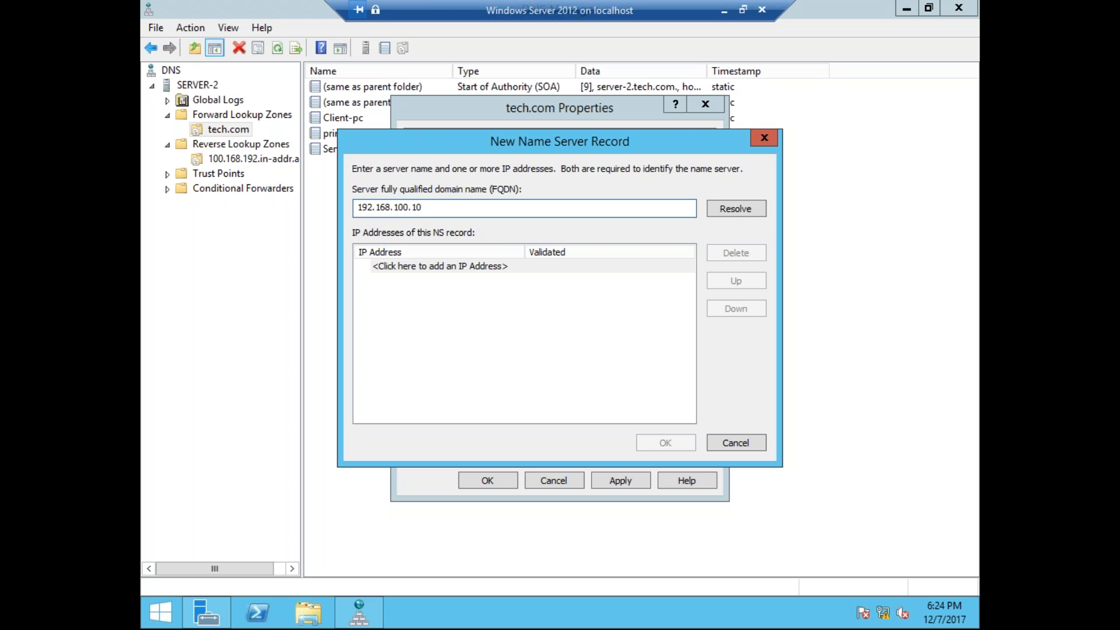
click(738, 211)
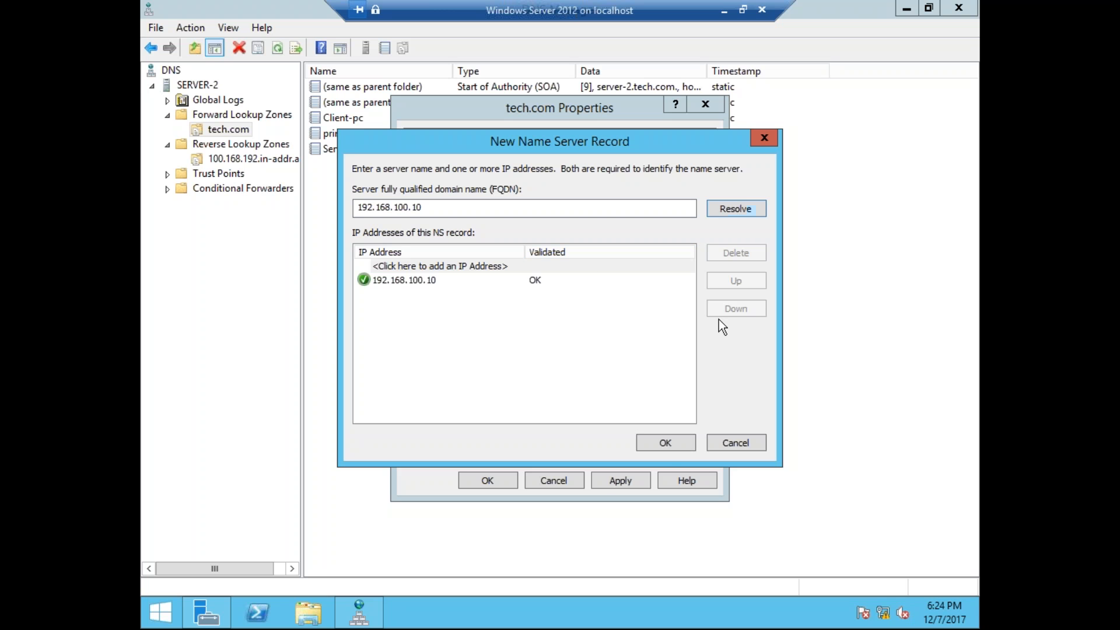
click(665, 442)
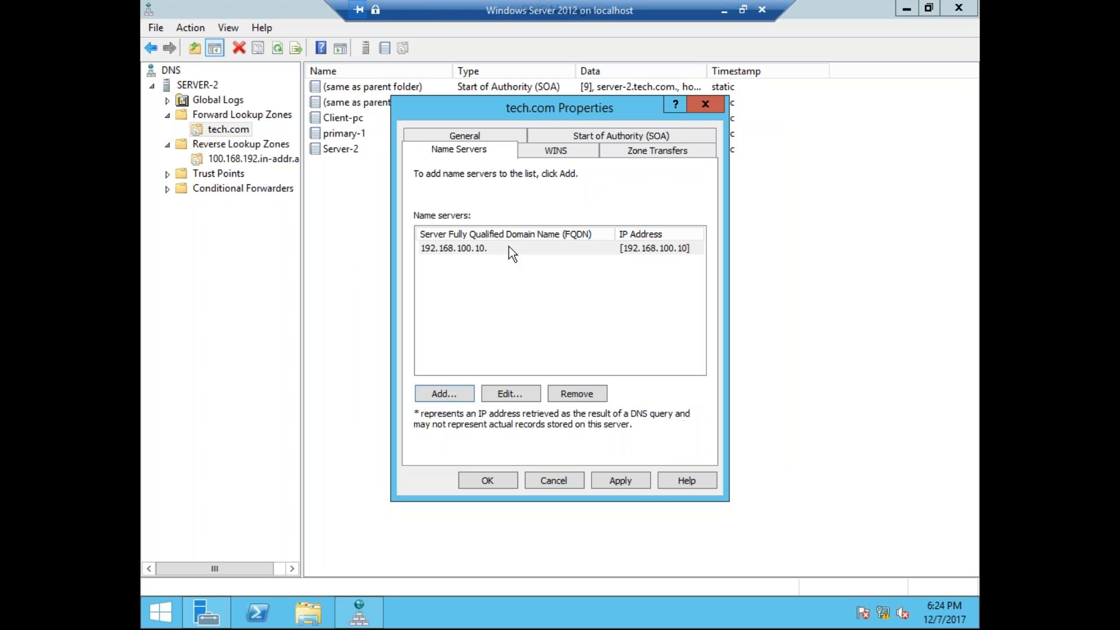
click(629, 481)
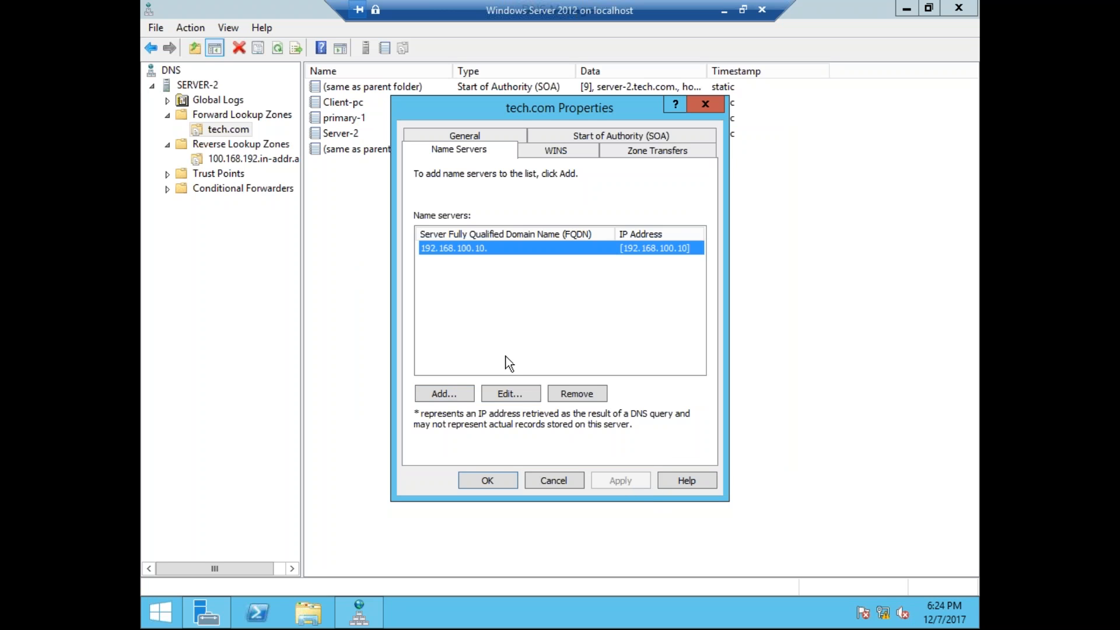
click(488, 484)
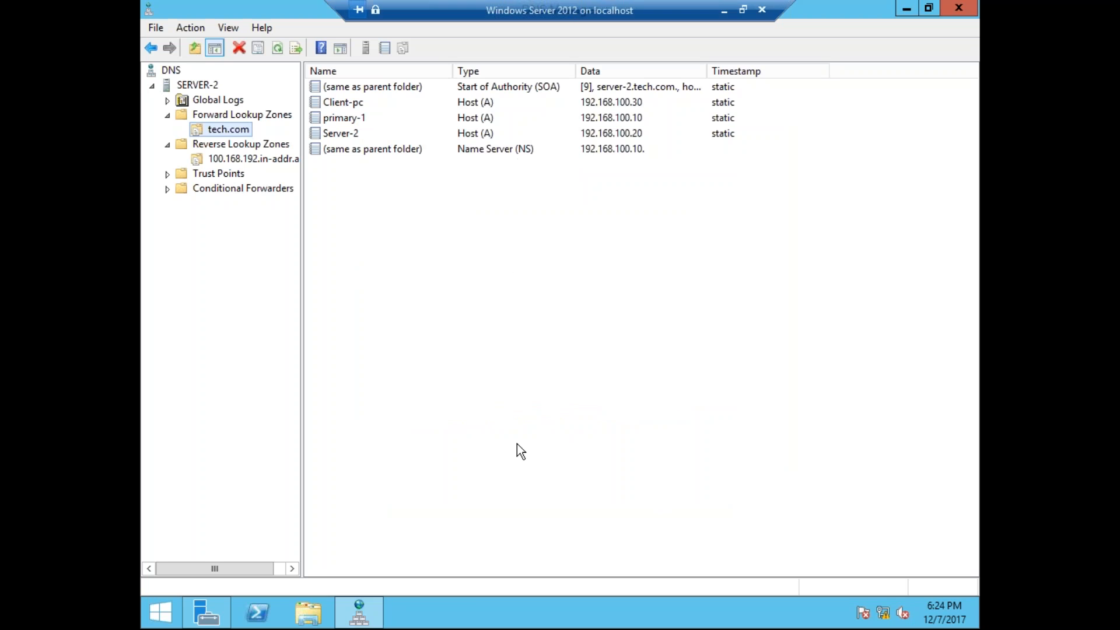
Reopen the tech.com zone properties and check the name server list.
click(233, 130)
right_click(234, 129)
click(309, 415)
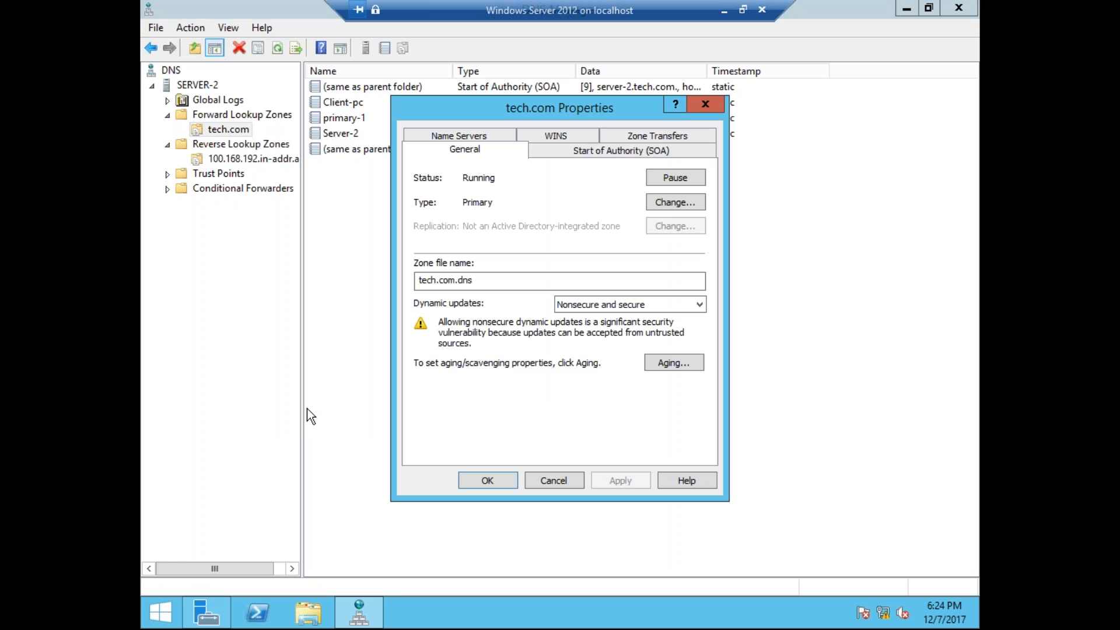
click(491, 133)
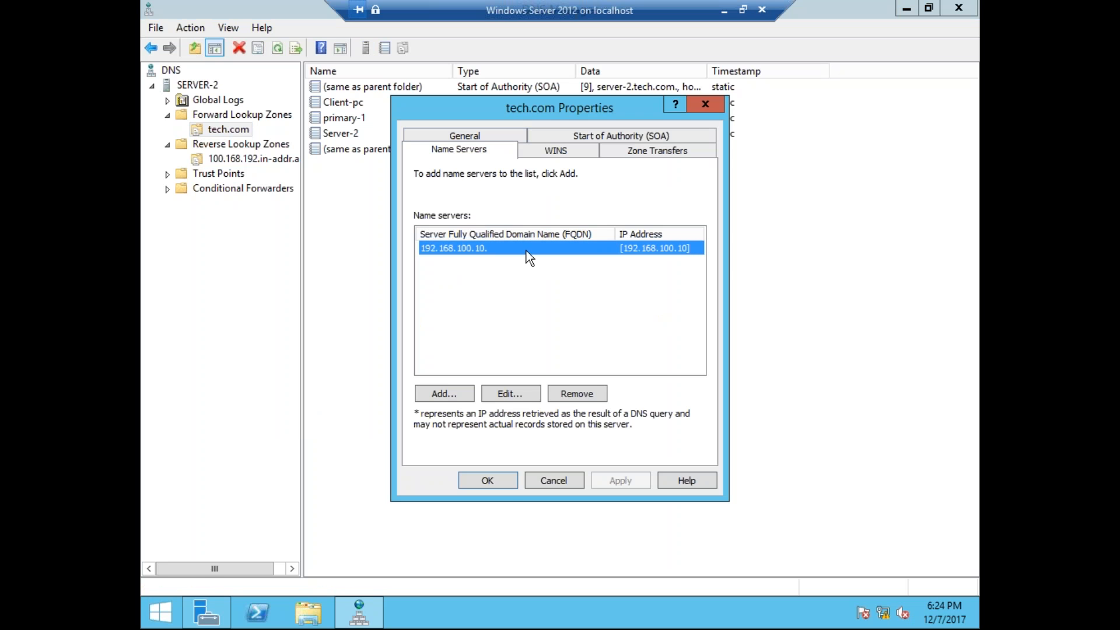
Close the tech.com properties and flush the DNS resolver cache repeatedly with ipconfig /flushdns in a command prompt.
click(505, 484)
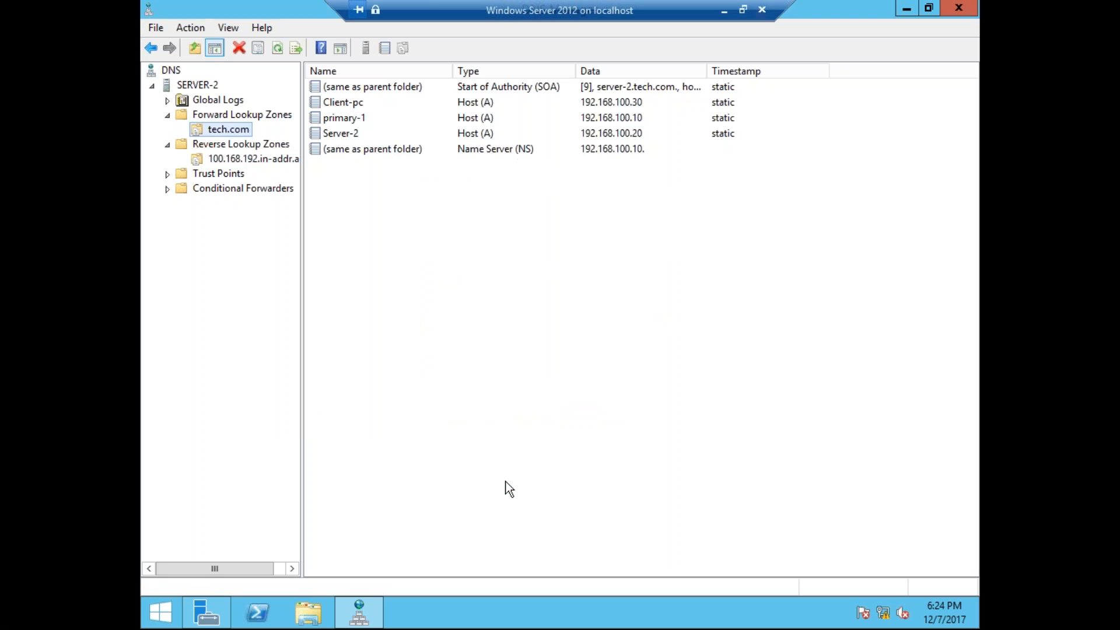
key(super+r)
key(Return)
text(ip)
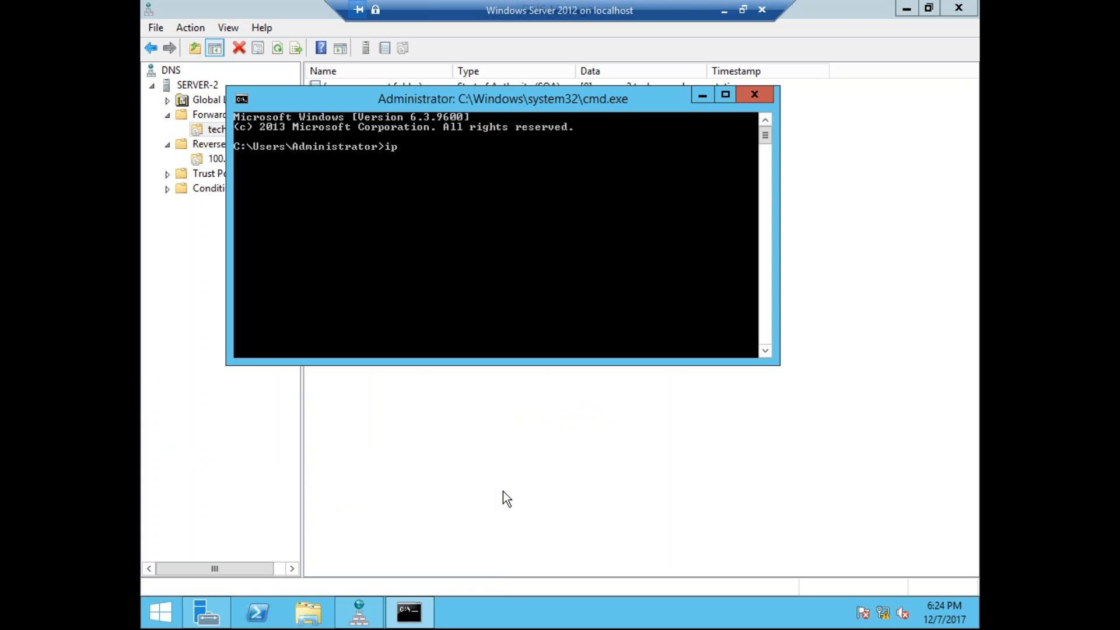
text(config /flushdns)
key(Return)
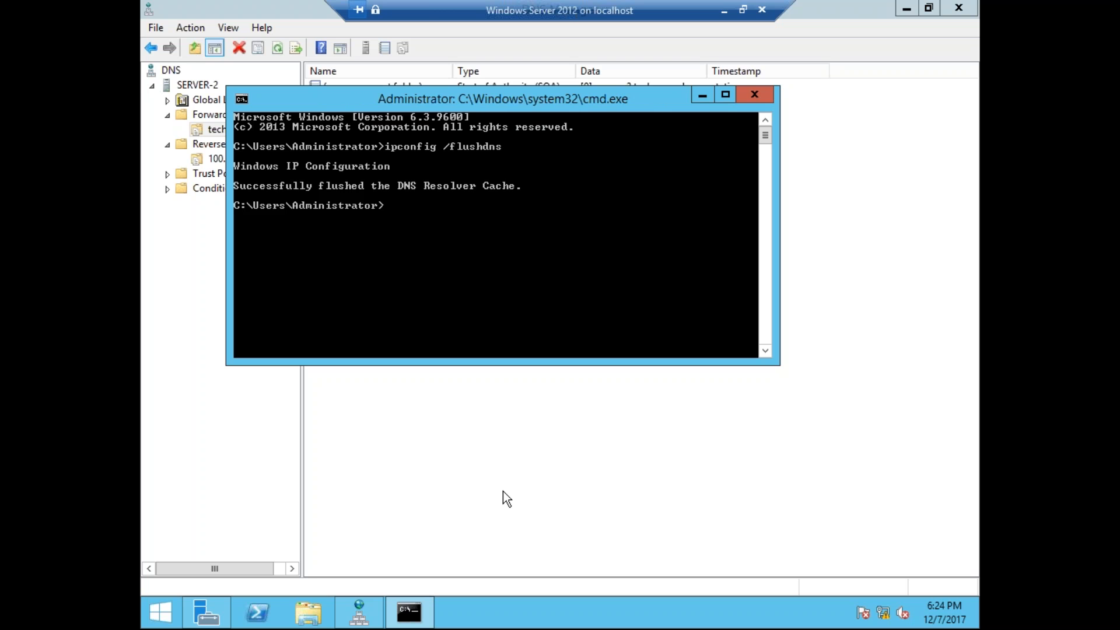
key(Up)
key(Return)
key(Up)
key(Return)
key(Up)
key(Return)
key(Up)
key(Escape)
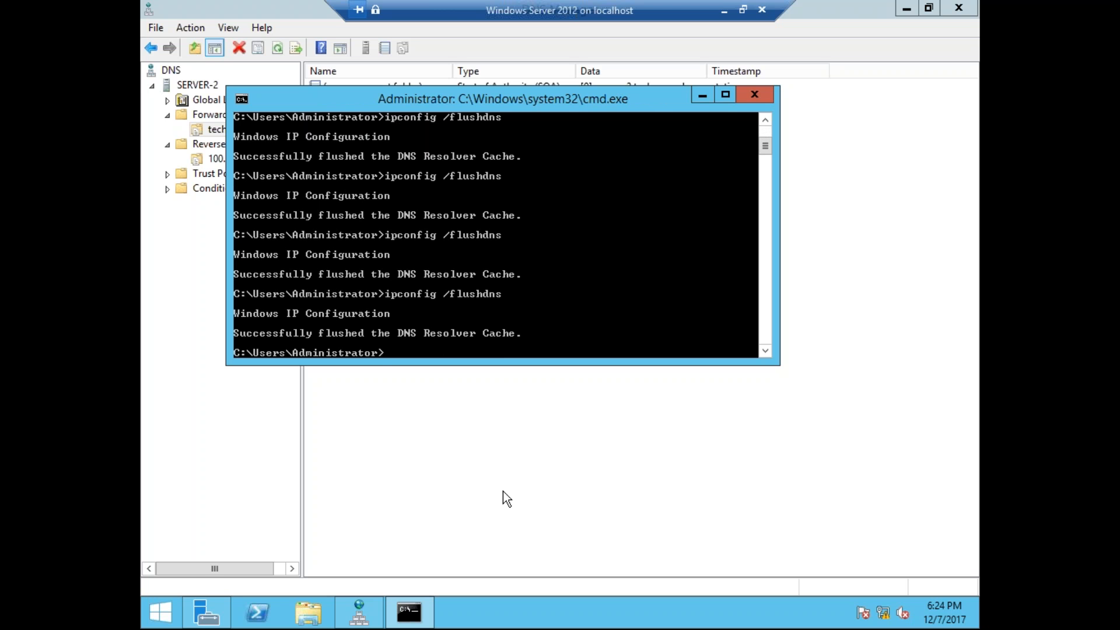
Re-register the DNS records repeatedly with ipconfig /registerdns and query the default DNS server with nslookup.
key(Up)
key(BackSpace)
key(BackSpace)
key(BackSpace)
key(BackSpace)
key(BackSpace)
key(BackSpace)
key(BackSpace)
key(BackSpace)
text(registerdns)
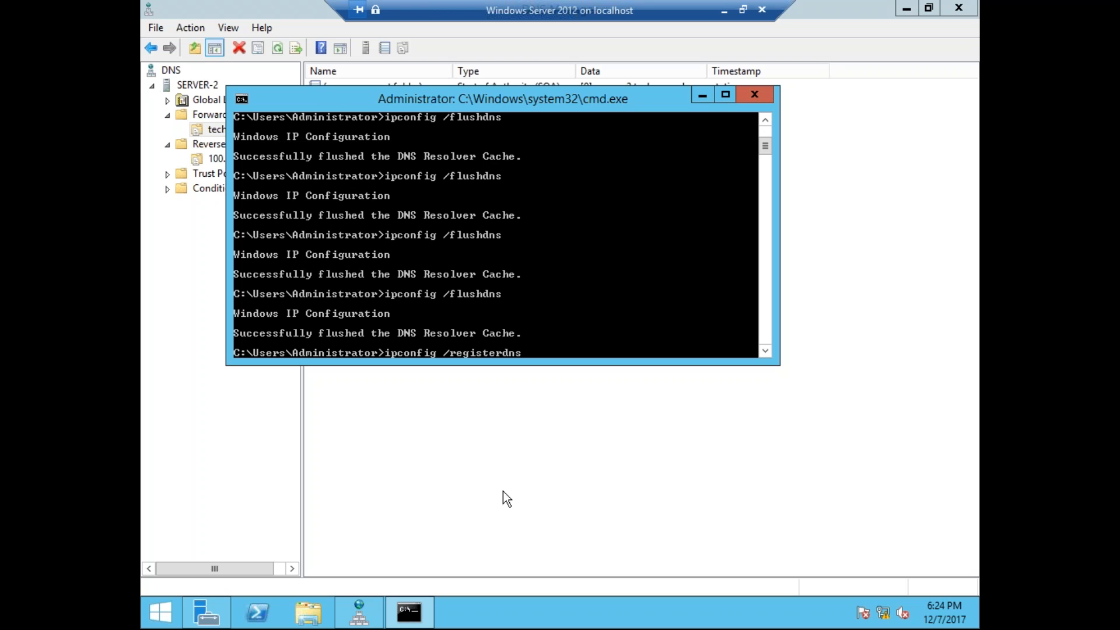
key(Return)
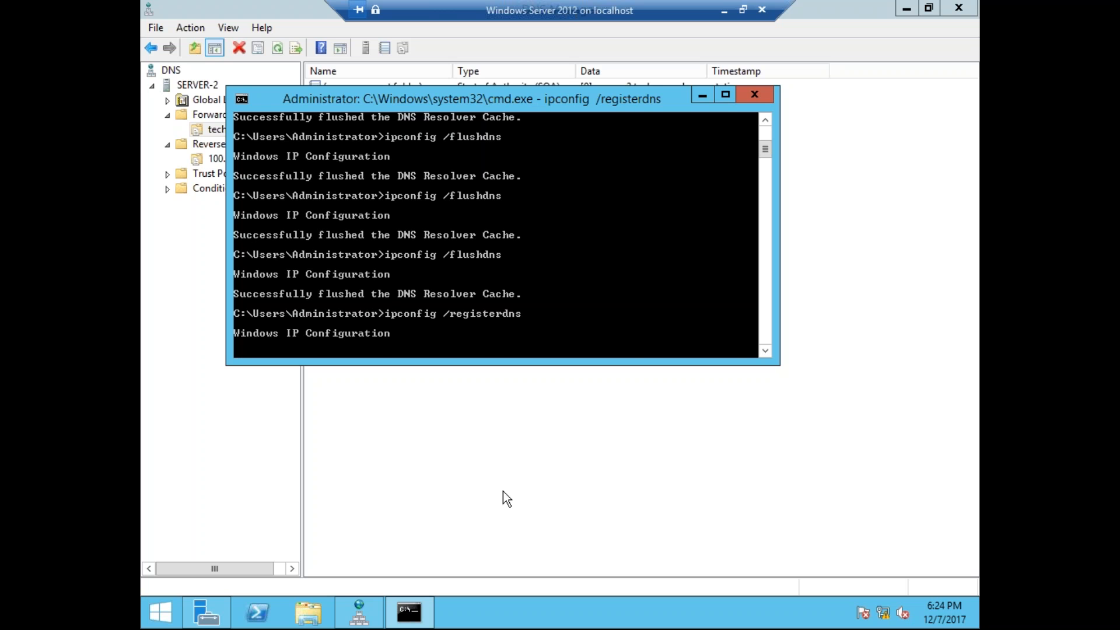
key(Up)
key(Return)
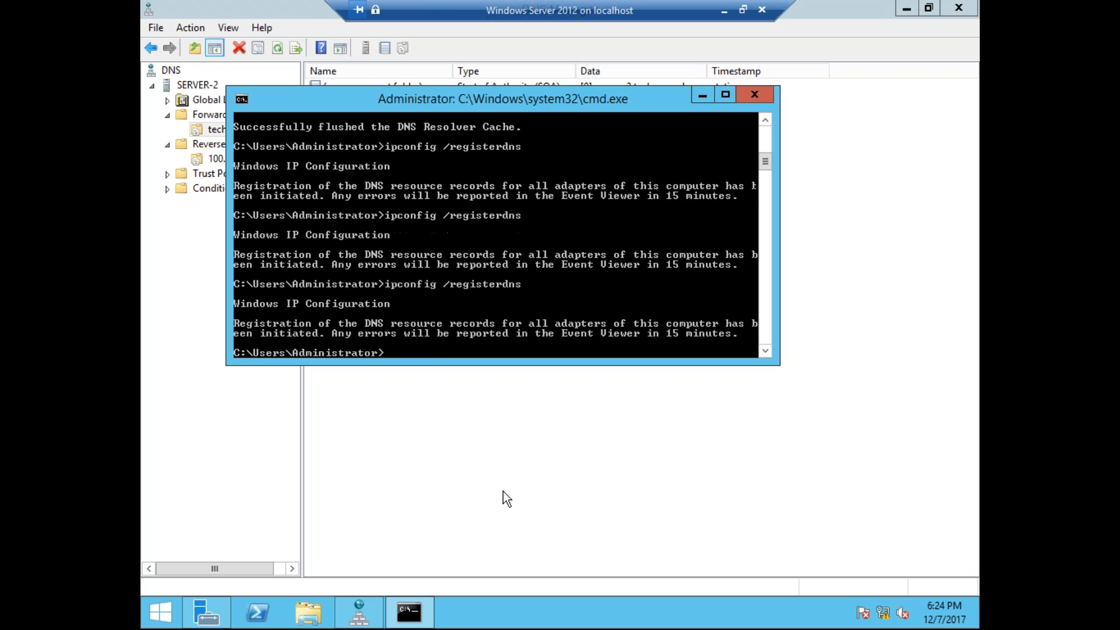
text(nslookup)
key(Return)
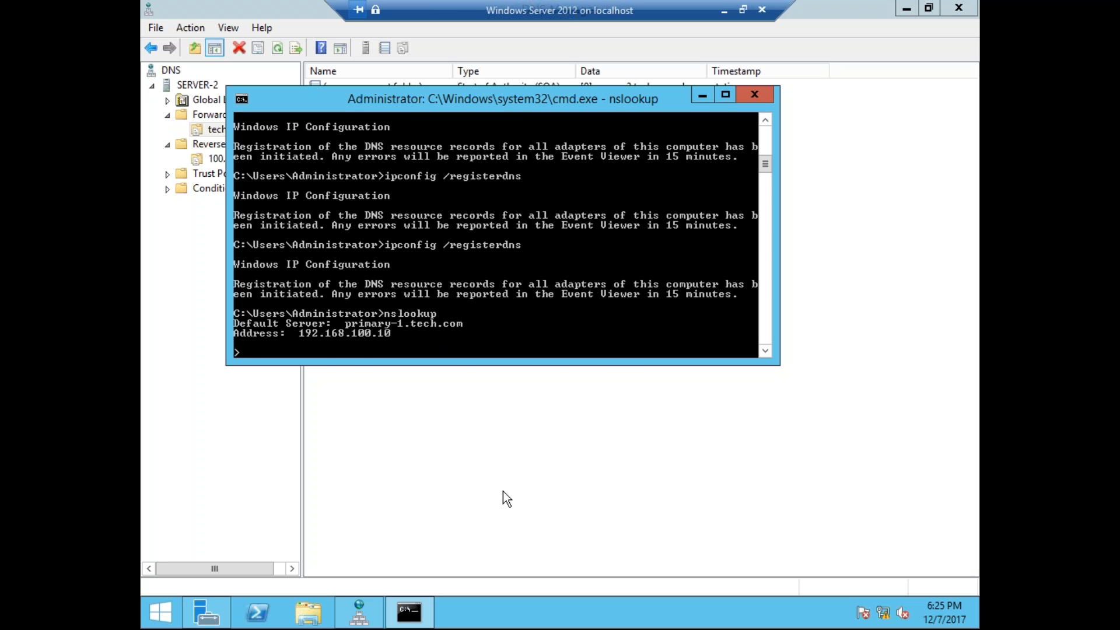
Return to DNS Manager, refresh the tech.com zone and check the Server-2 host record.
click(501, 491)
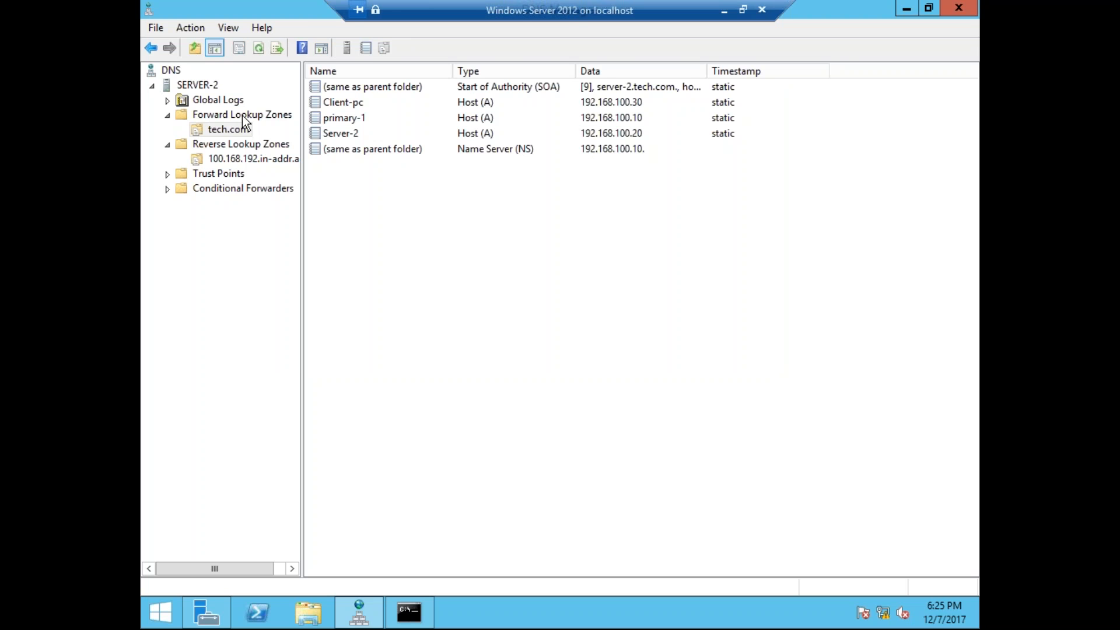
click(261, 47)
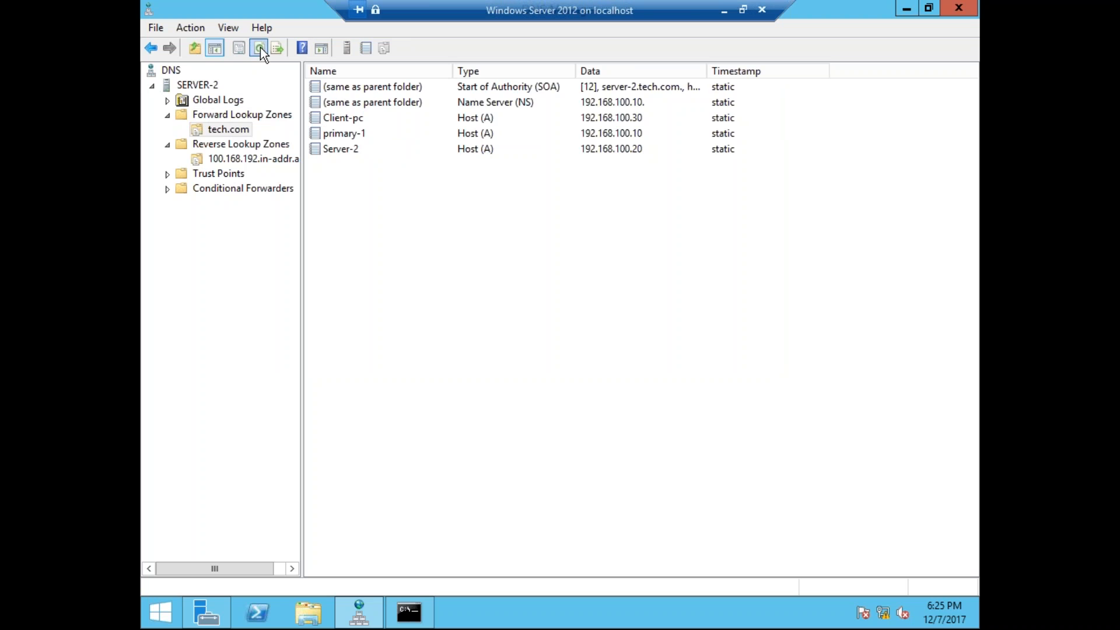
click(260, 47)
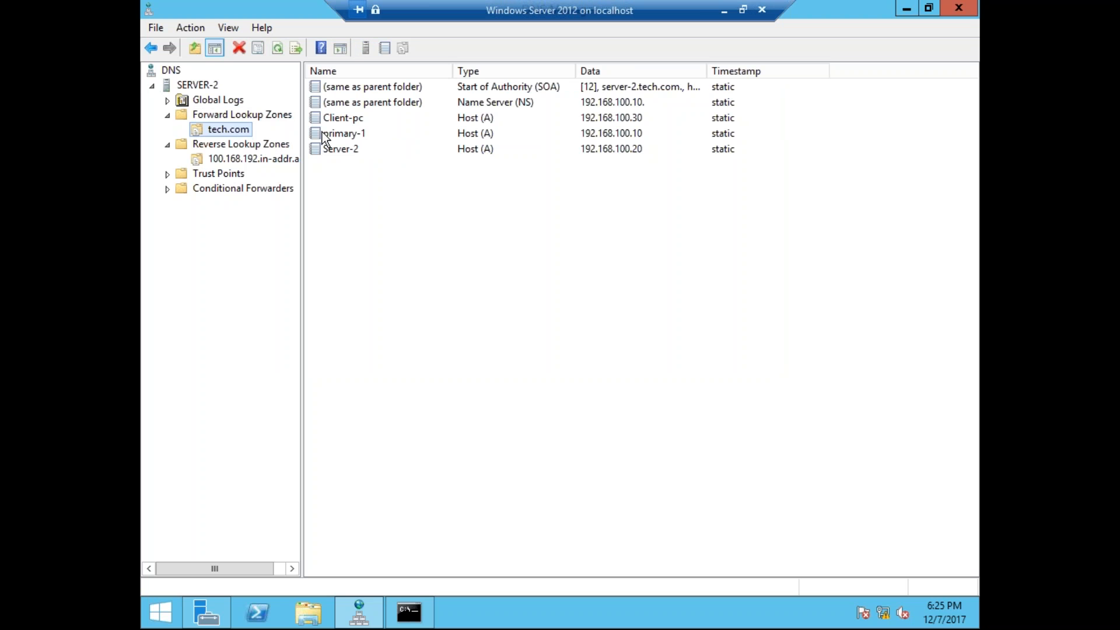
click(355, 151)
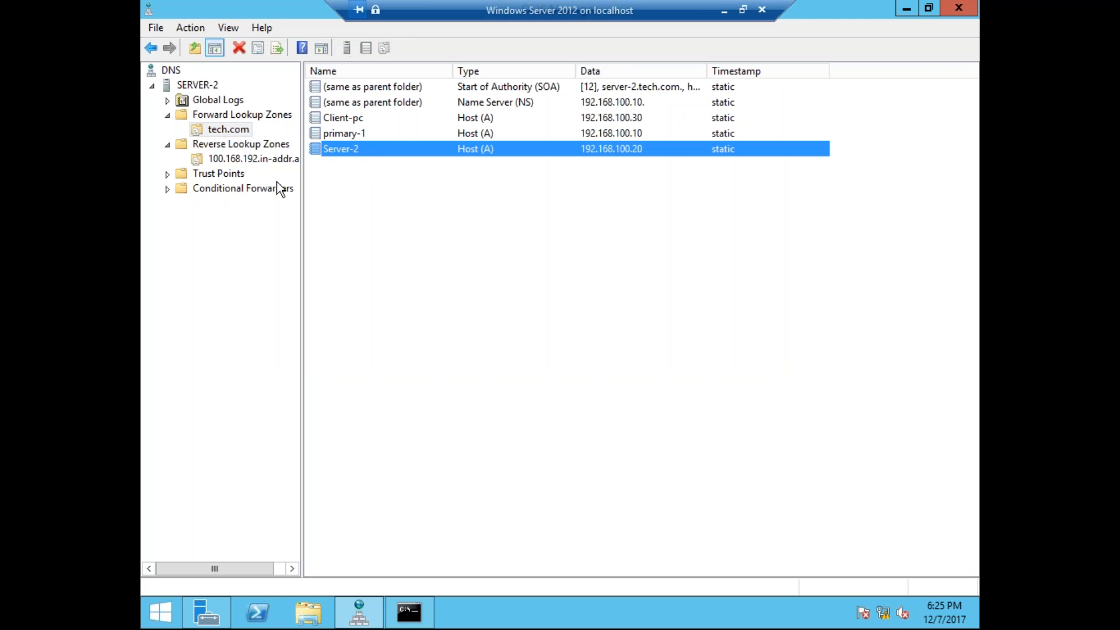
Remove the 192.168.100.10 entry from the name servers in the tech.com zone properties.
right_click(233, 129)
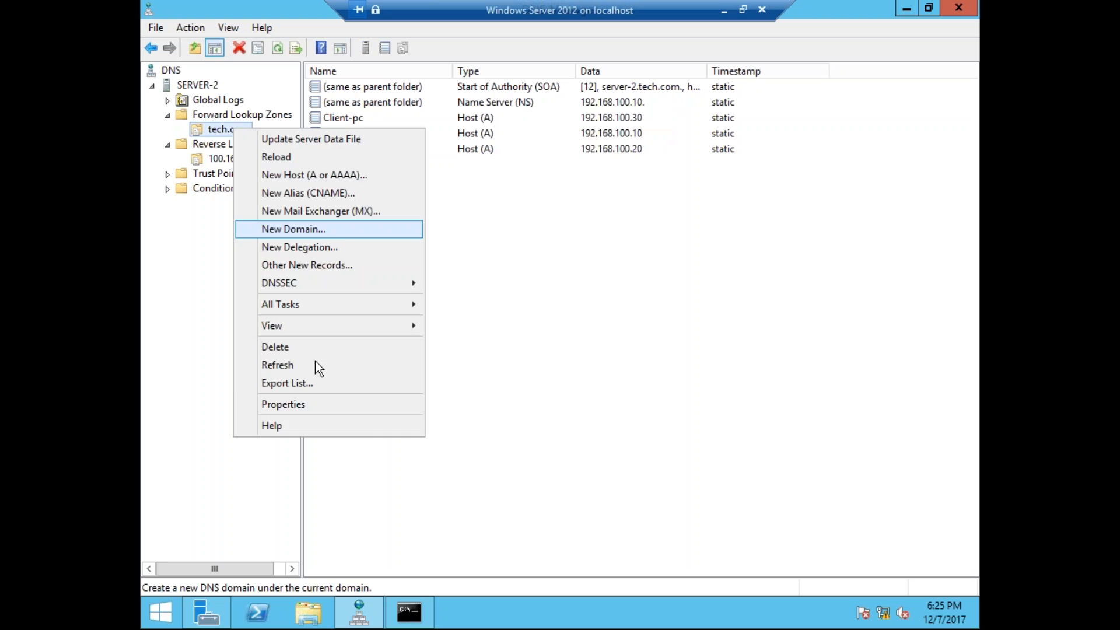
click(298, 404)
click(503, 135)
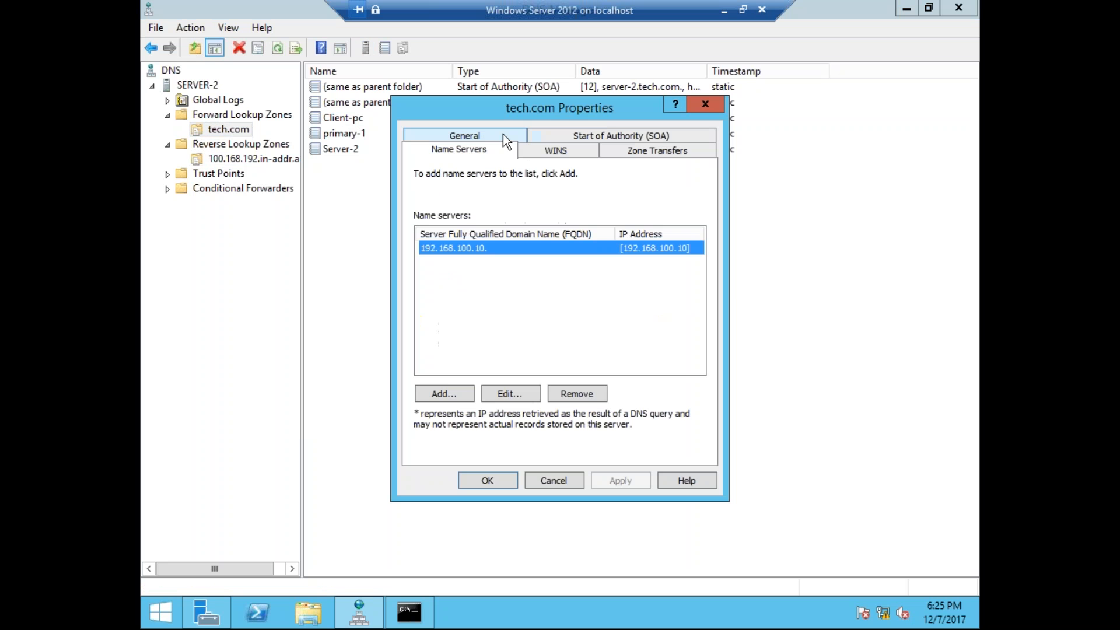
click(576, 394)
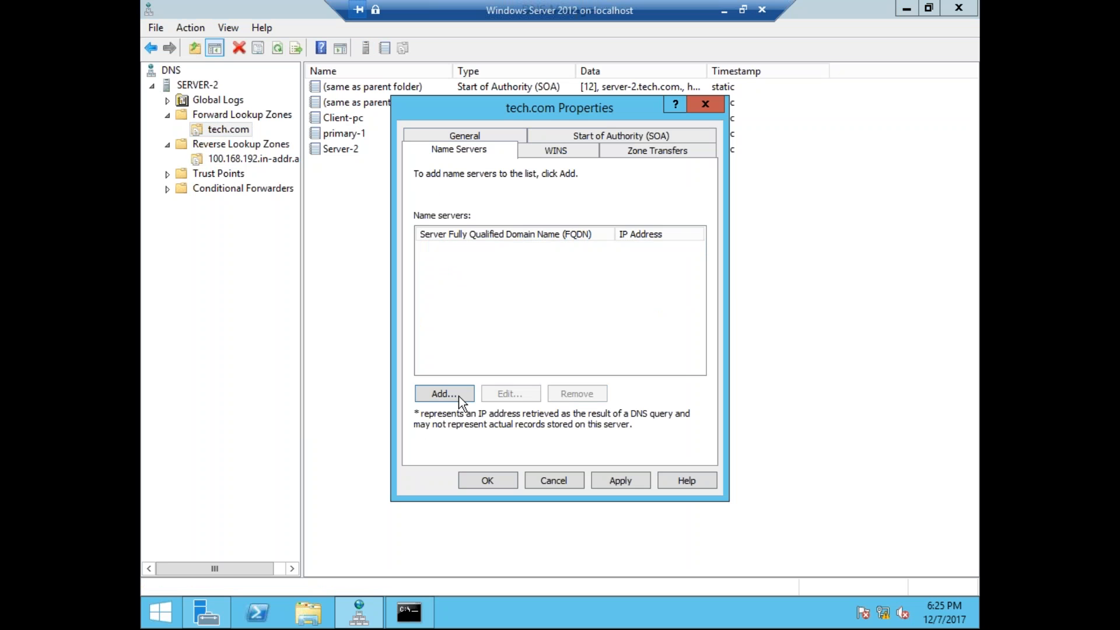
Add server-2.tech.com as a resolved name server for tech.com and apply it, deleting the 192.168.100.10 glue record.
click(458, 394)
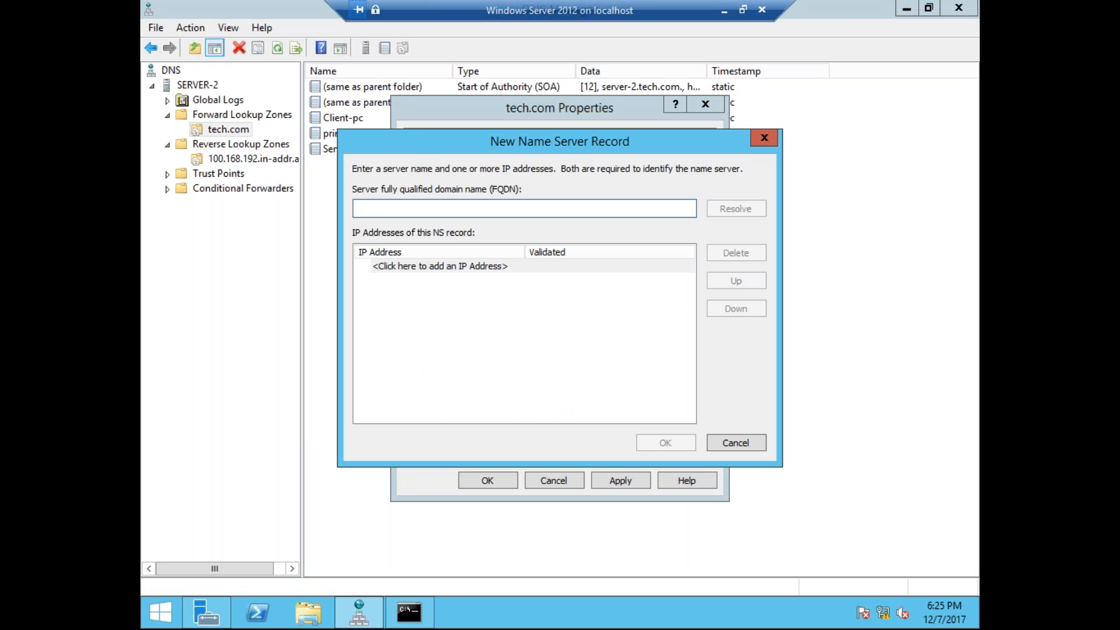
text(server)
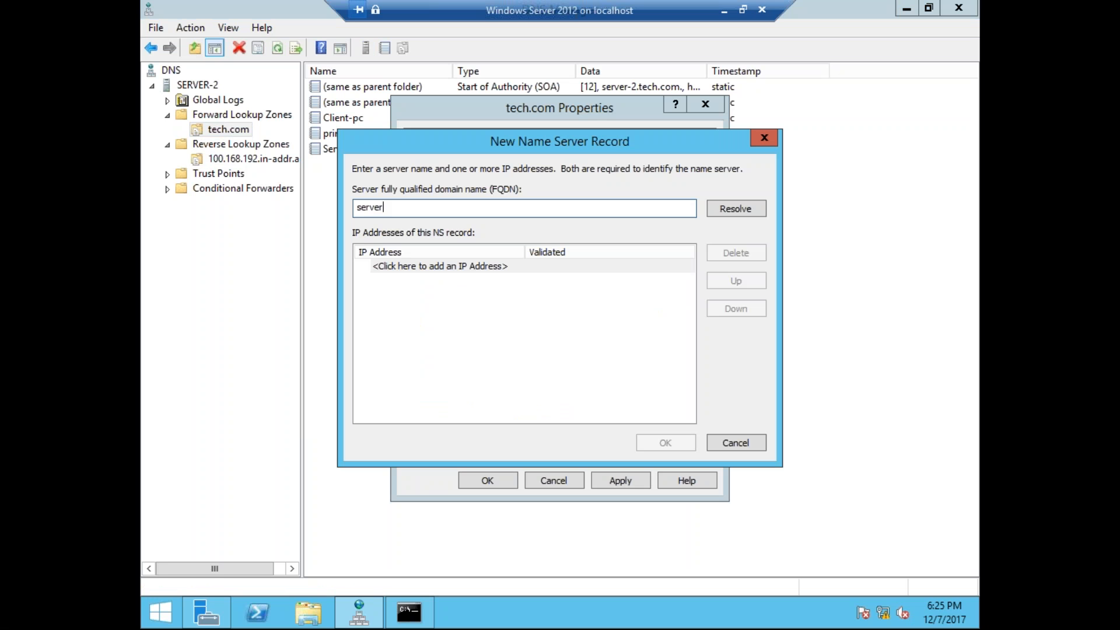
text(-2.tech.com)
click(720, 212)
click(675, 443)
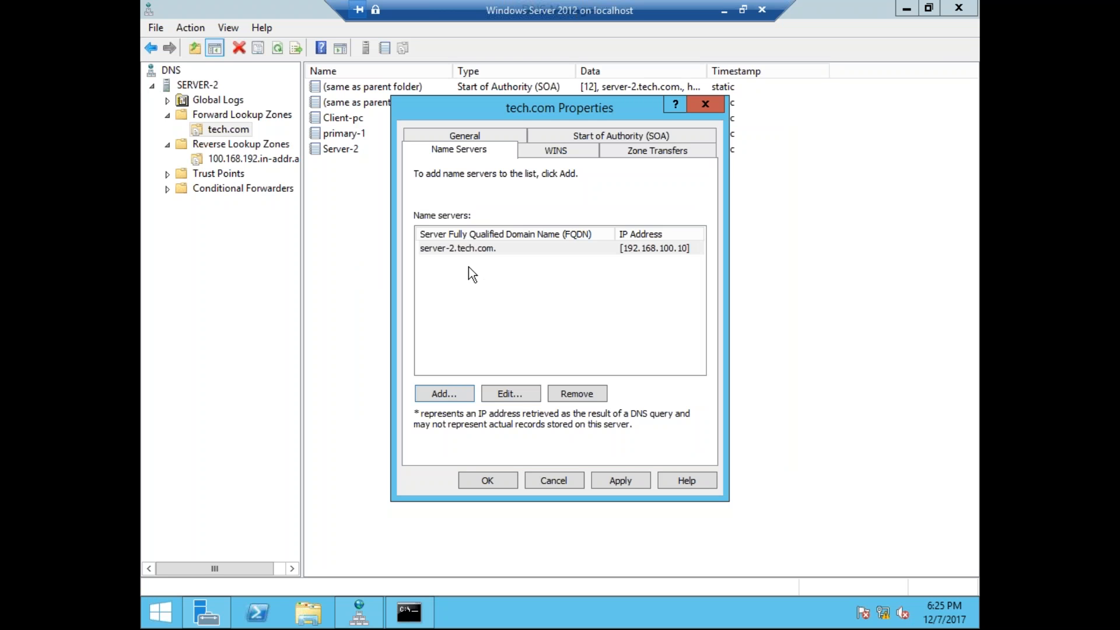
click(621, 479)
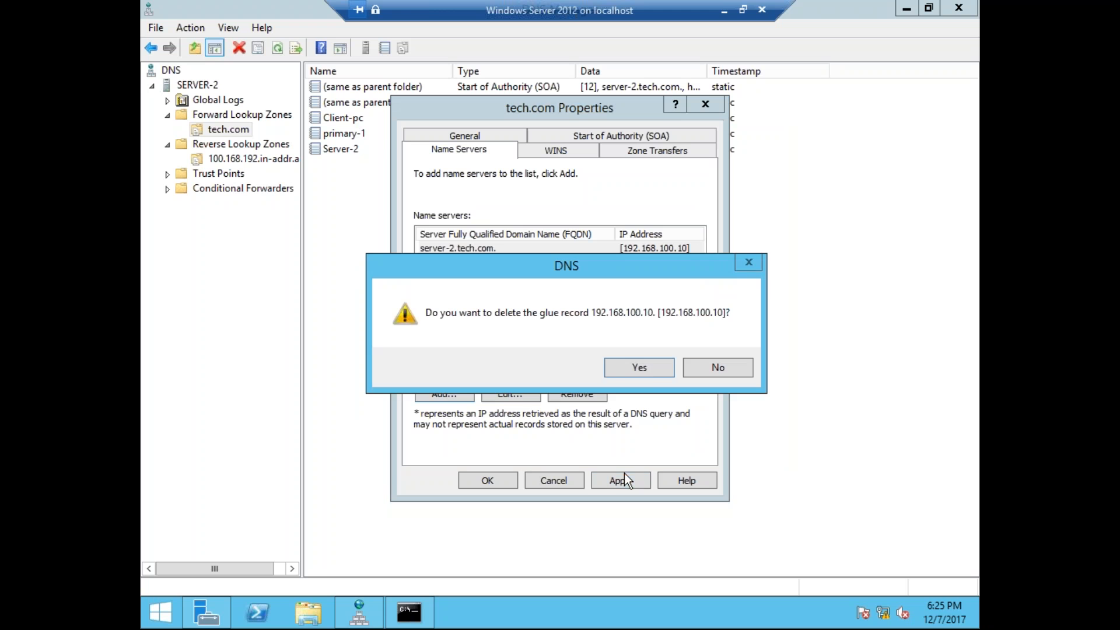
click(642, 367)
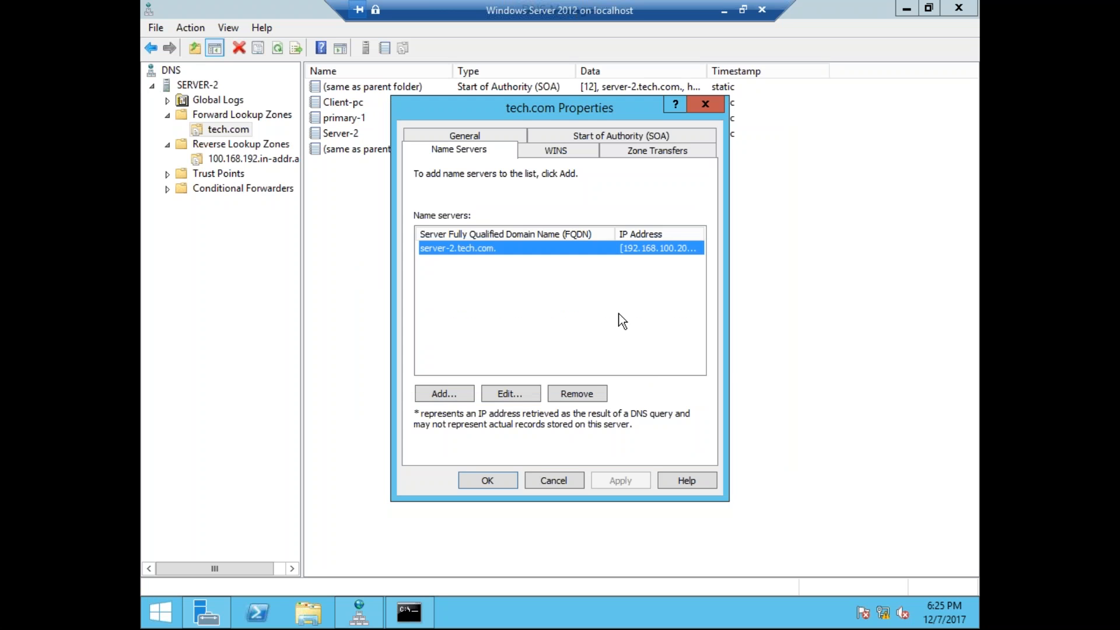
click(504, 477)
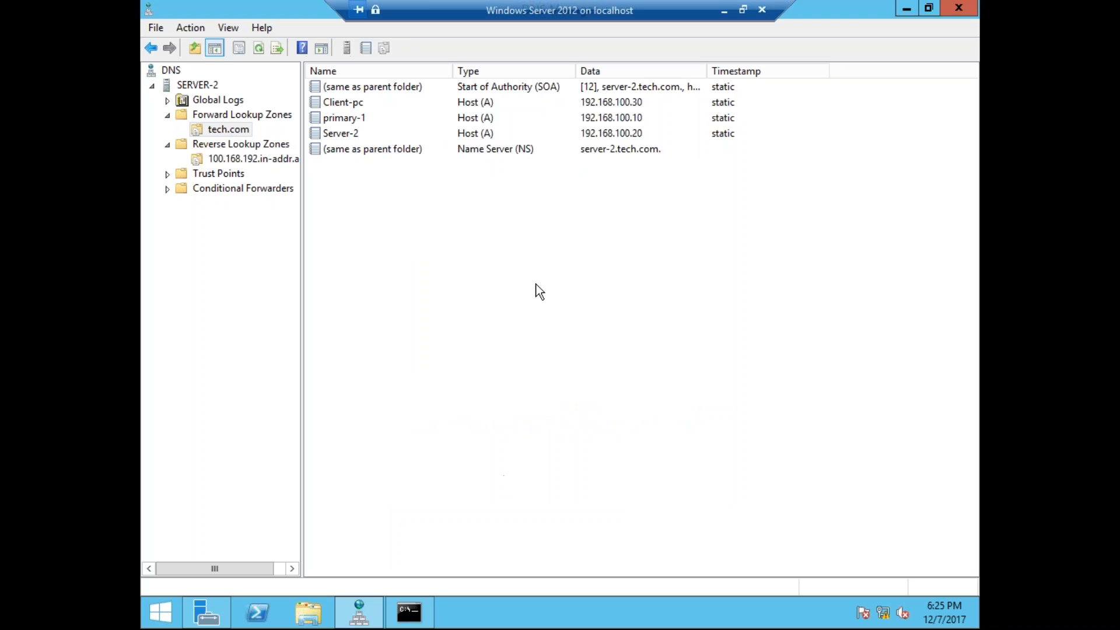
Remove the primary-1.tech.com name server from the properties of the 100.168.192.in-addr.arpa reverse lookup zone.
click(247, 160)
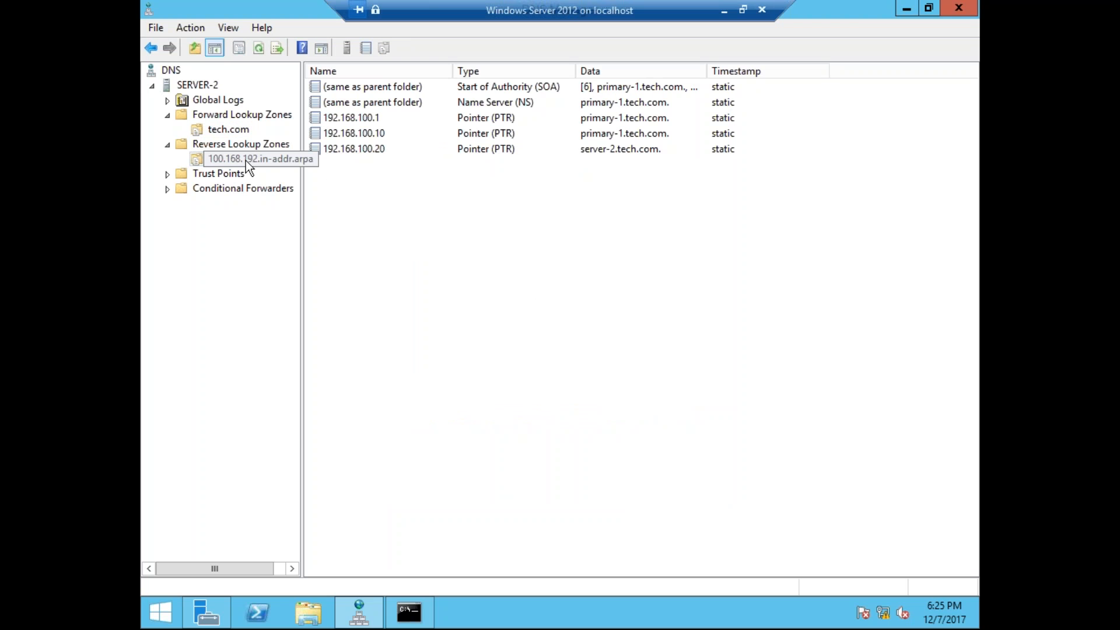
right_click(246, 160)
click(327, 403)
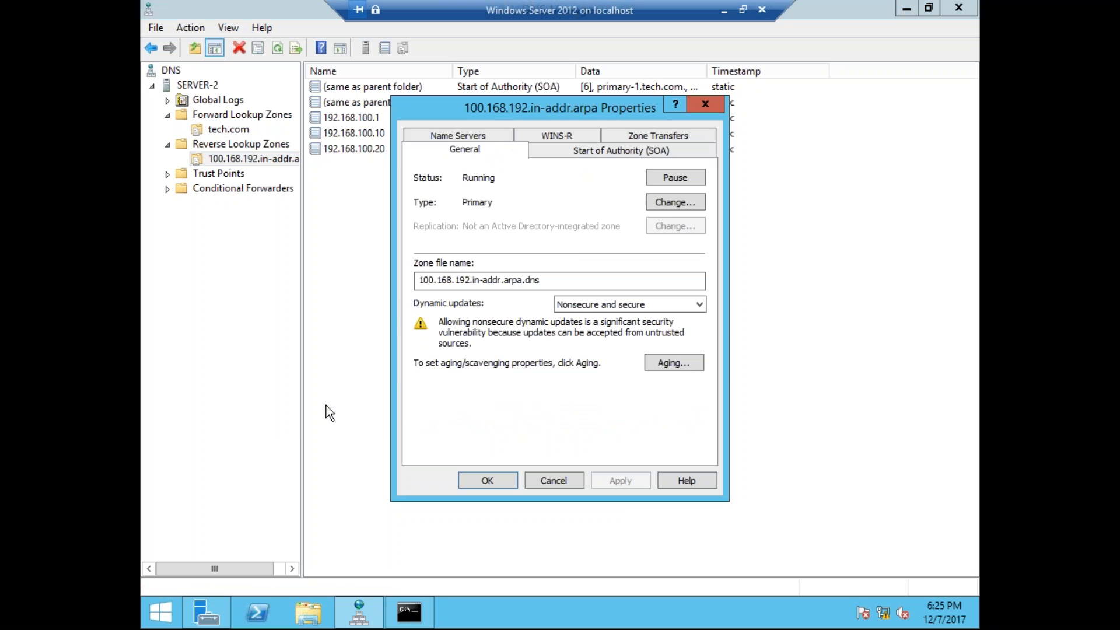
click(492, 134)
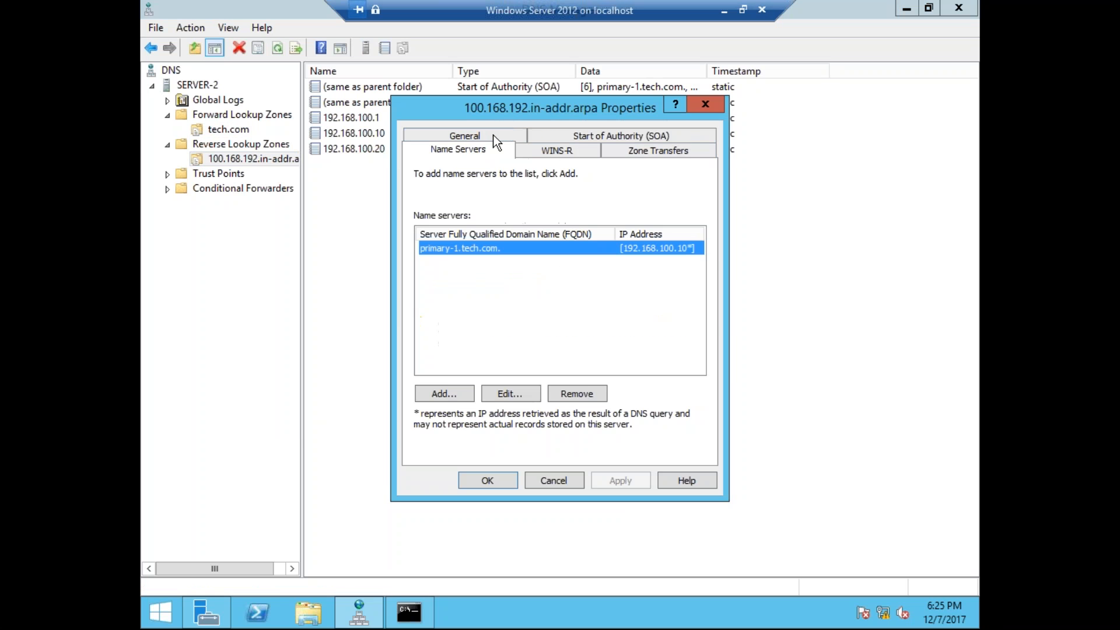
click(580, 394)
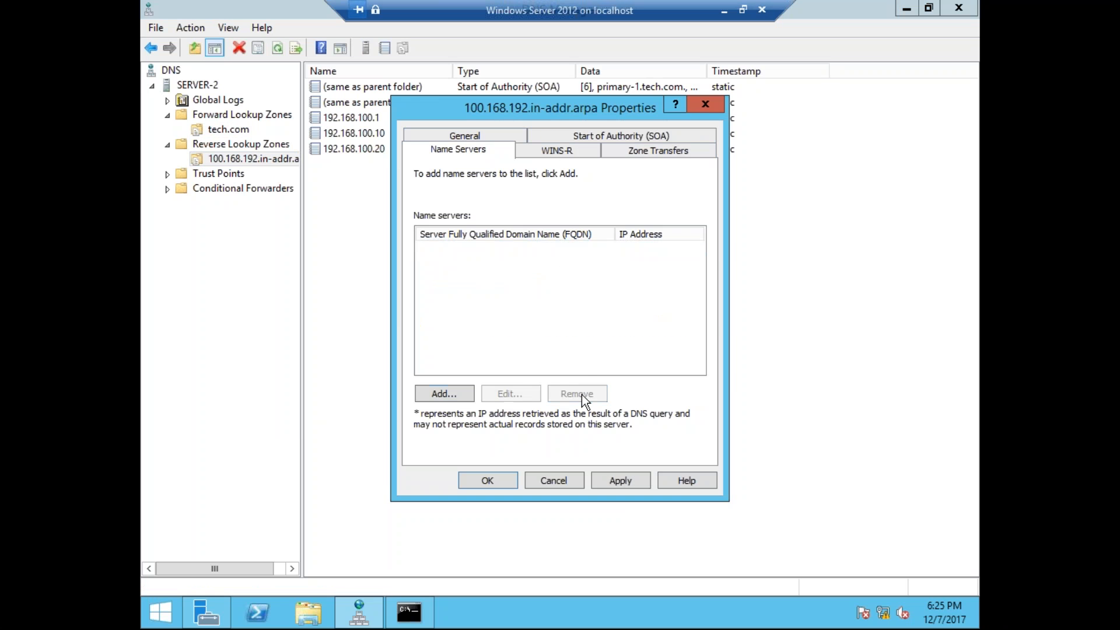
Add server-2.tech.com as a resolved name server for the reverse lookup zone, then apply and close the properties.
click(460, 395)
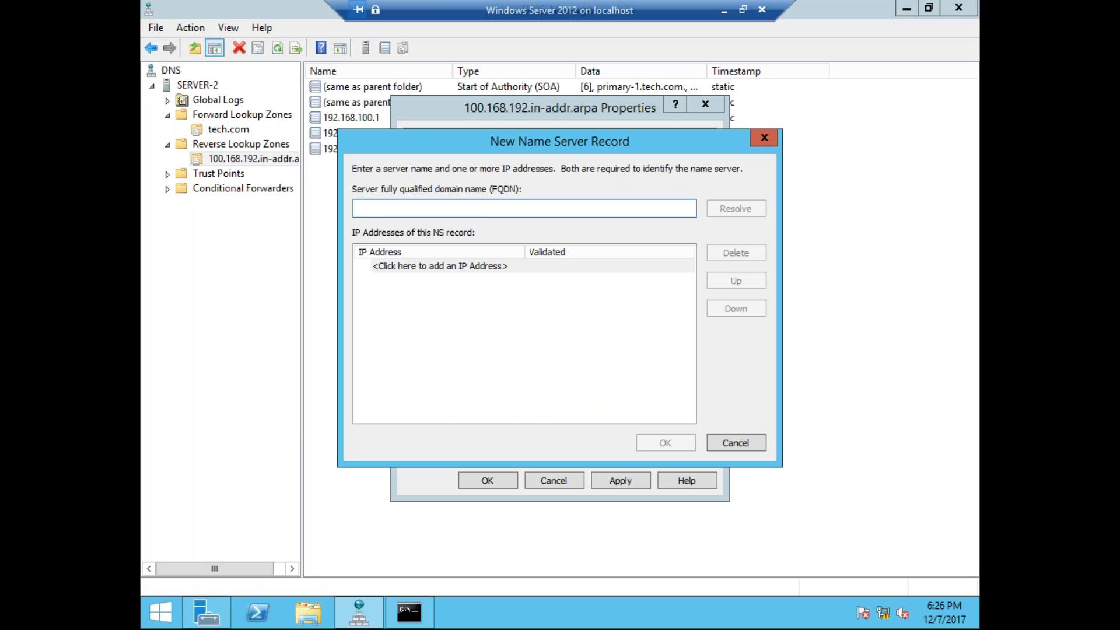
text(server-2.t)
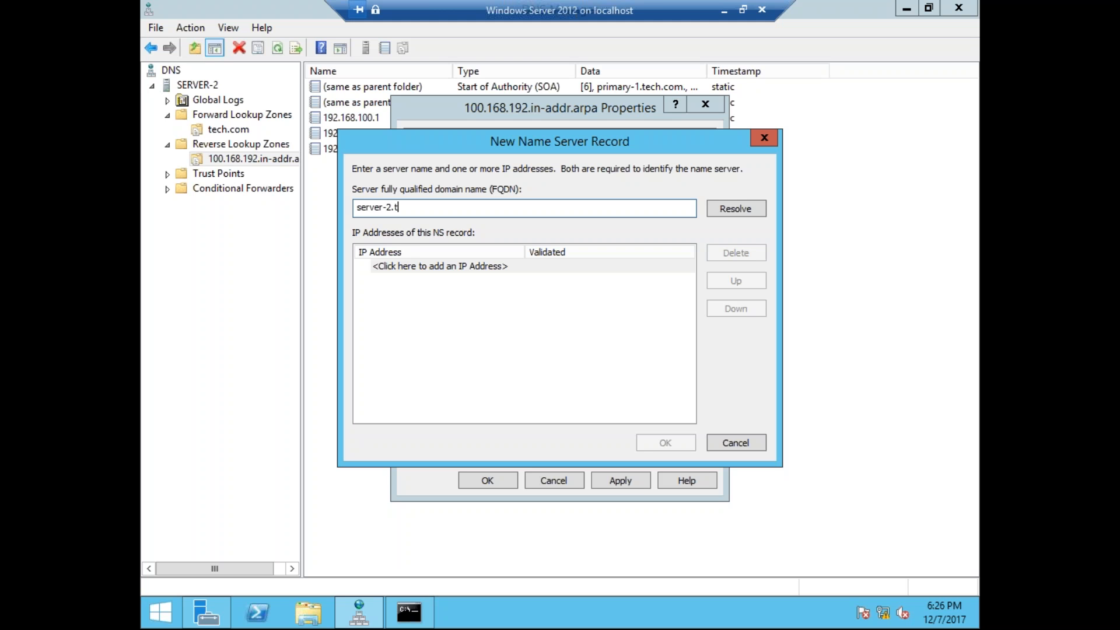
text(ech.com)
click(736, 209)
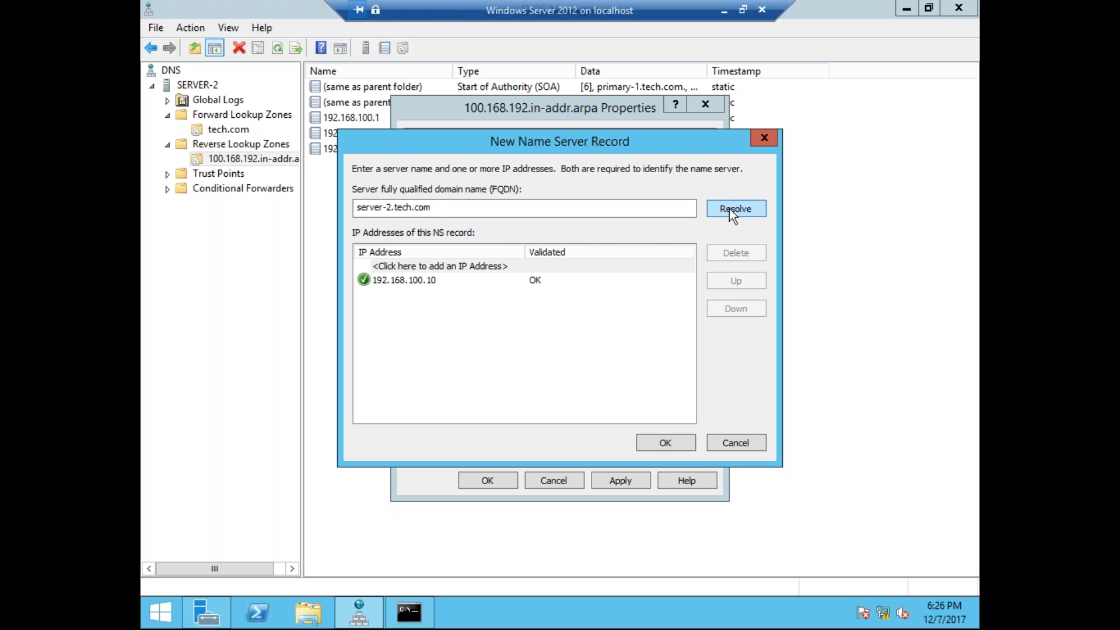
click(677, 446)
click(616, 481)
click(492, 479)
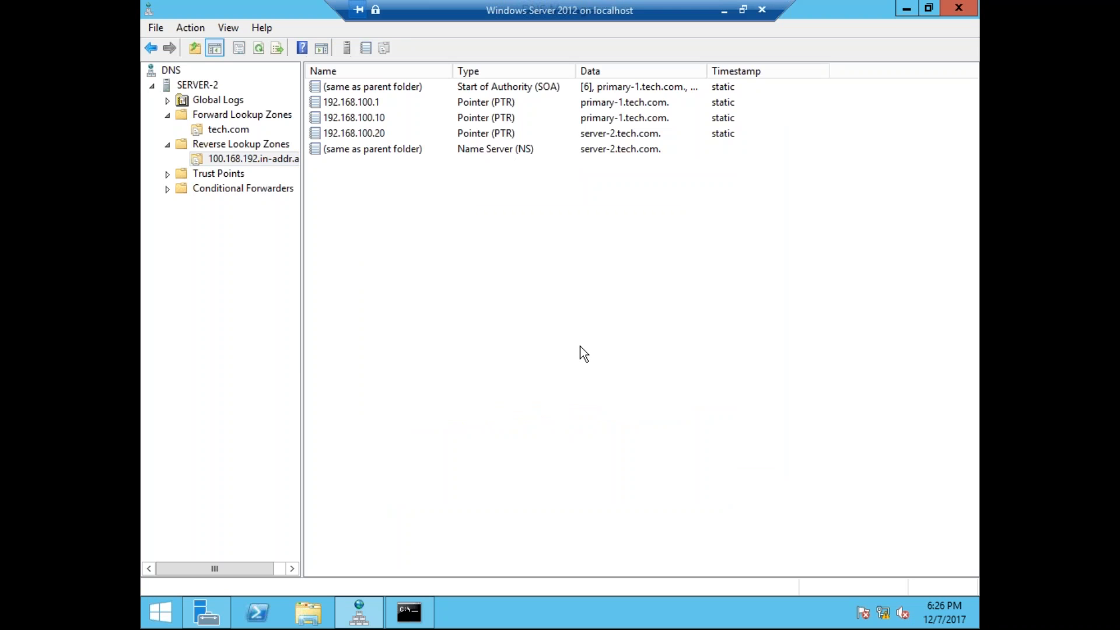
Return to the server's command prompt, end the running nslookup session and run nslookup again.
click(410, 613)
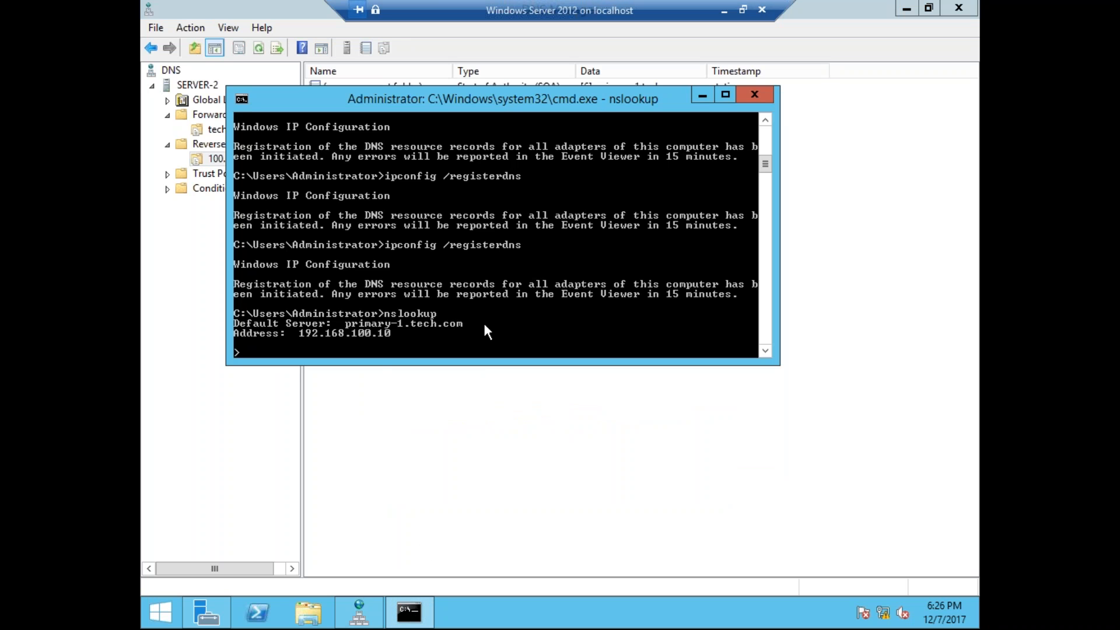
key(ctrl+c)
key(Up)
key(Return)
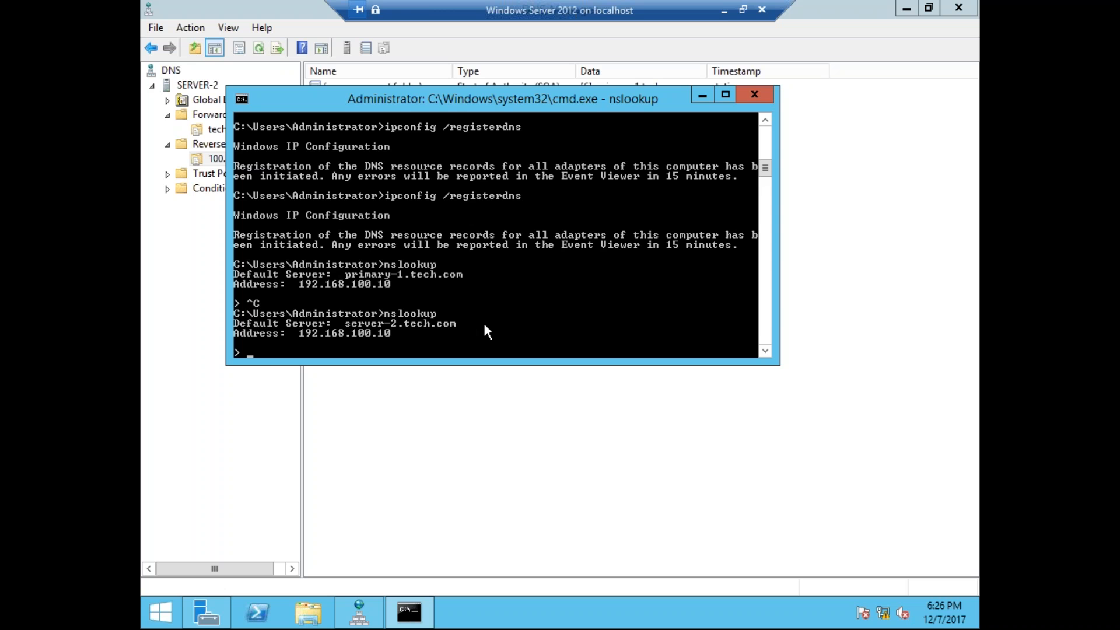
Switch to the Windows-8 client machine and rerun nslookup in its command prompt to check the default DNS server.
click(724, 10)
mouse_move(288, 613)
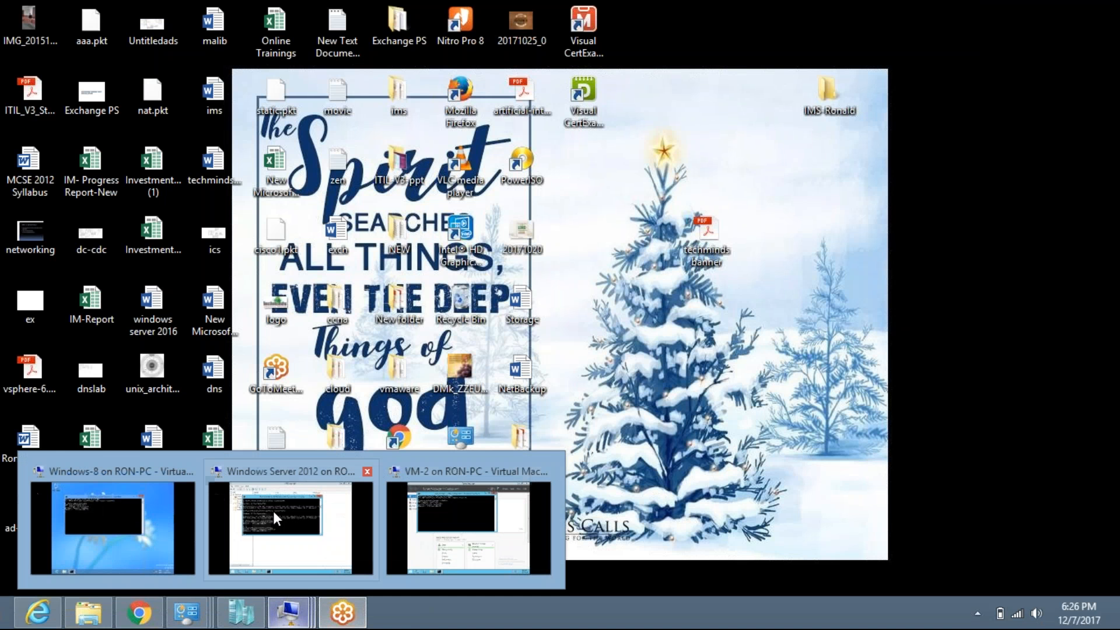
click(170, 528)
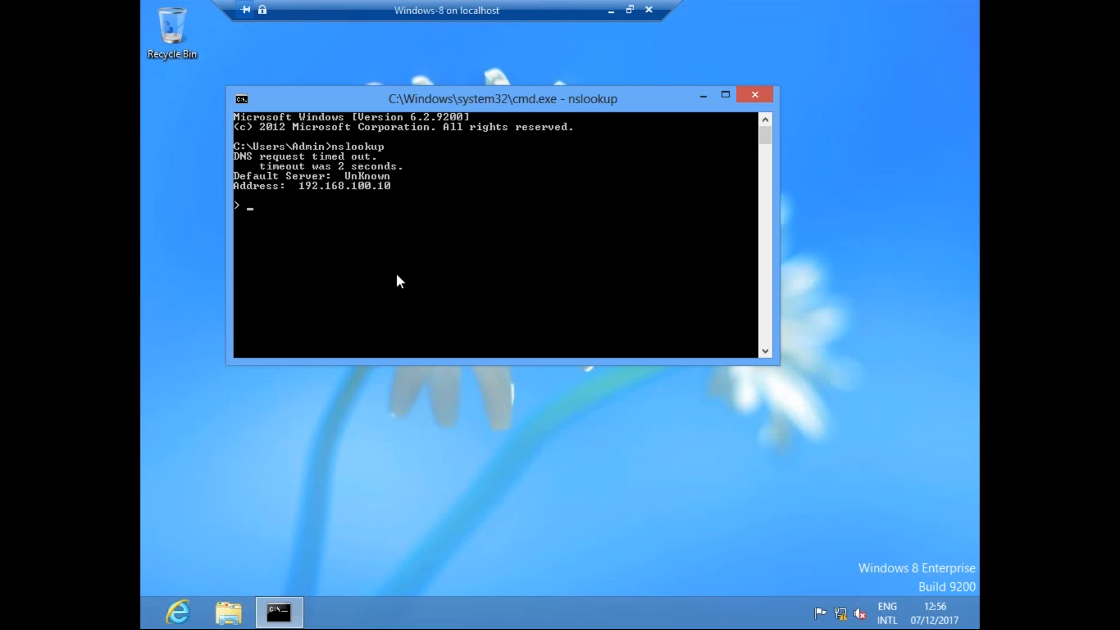
key(ctrl+c)
key(Up)
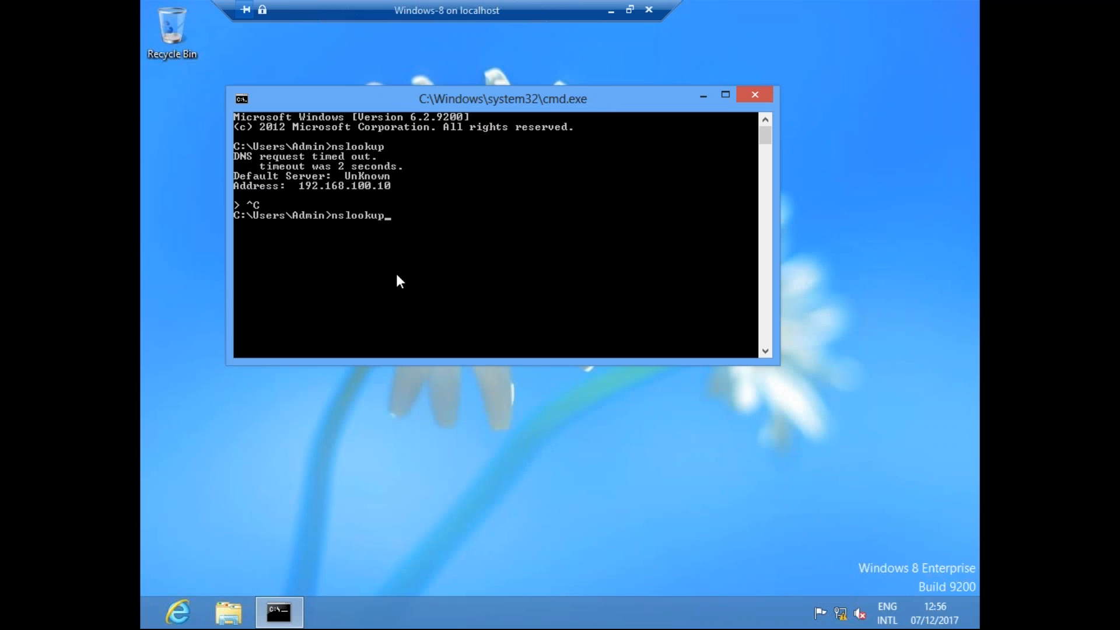
key(Return)
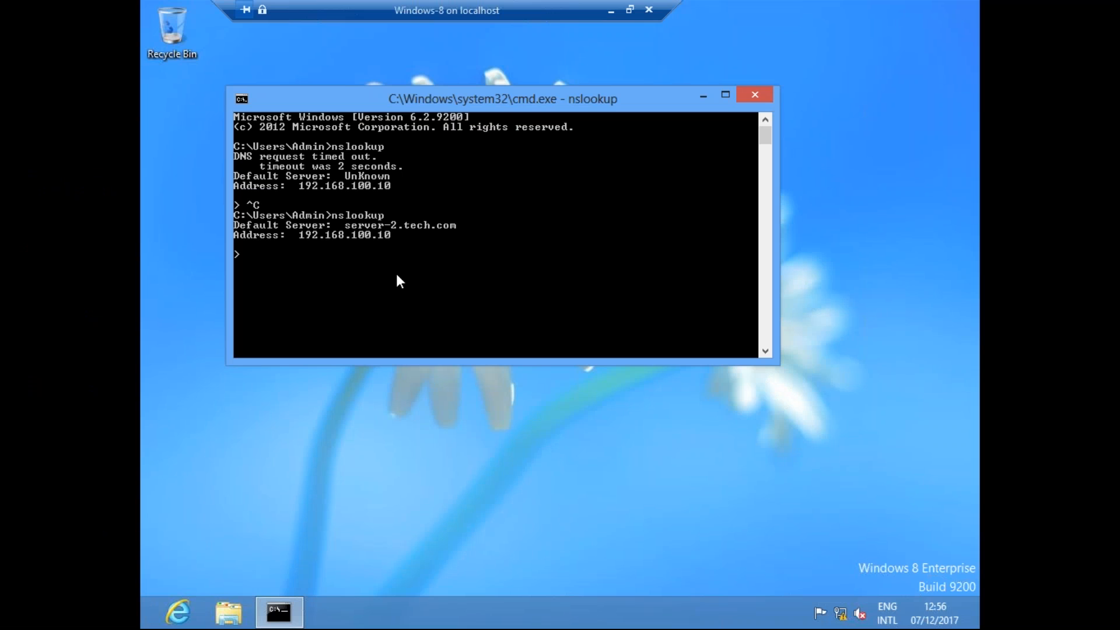